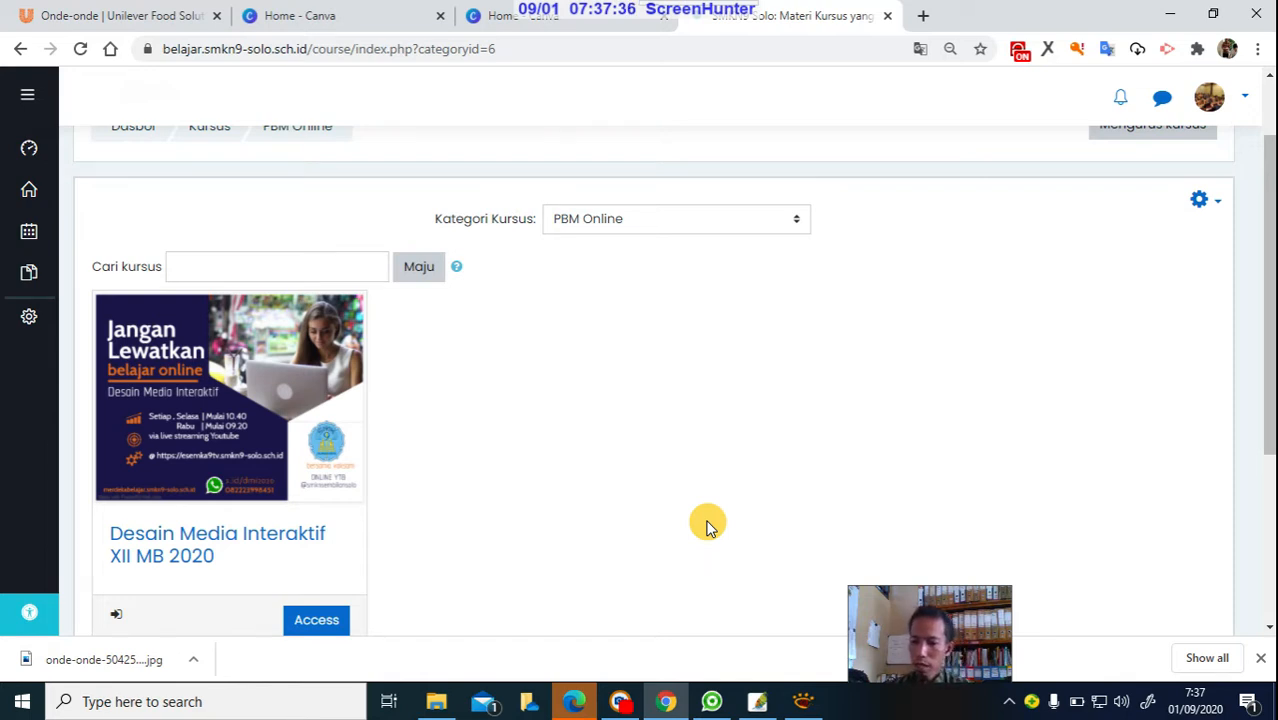
View the finished ondeonde desongov2.png logo in XnView, and open the Onde-onde De`Songo logo design in Canva.
mouse_move(785, 705)
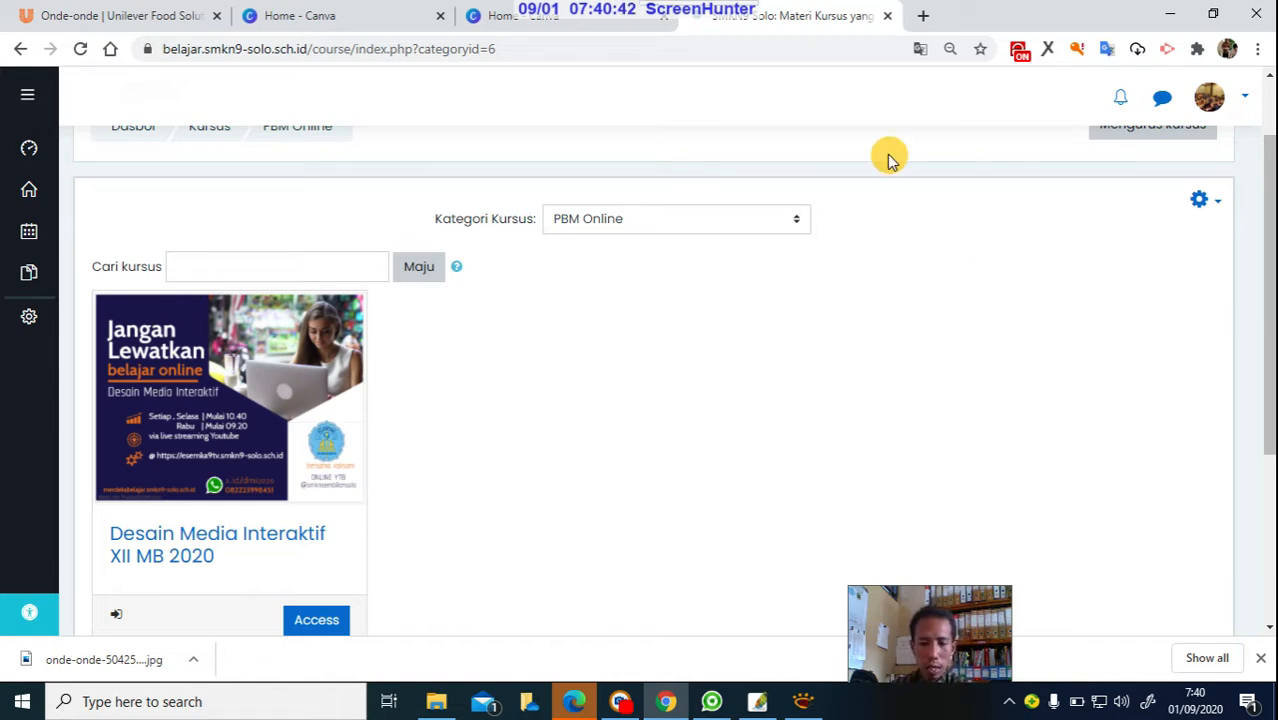
click(810, 695)
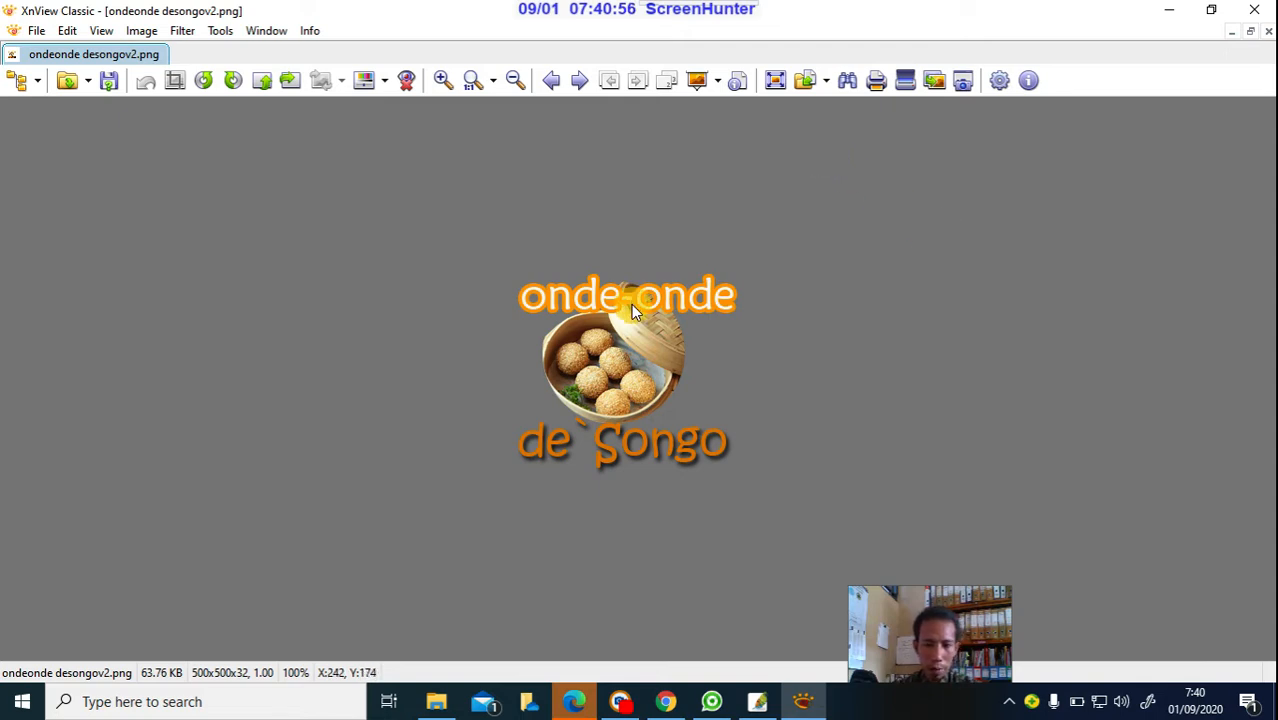
click(665, 701)
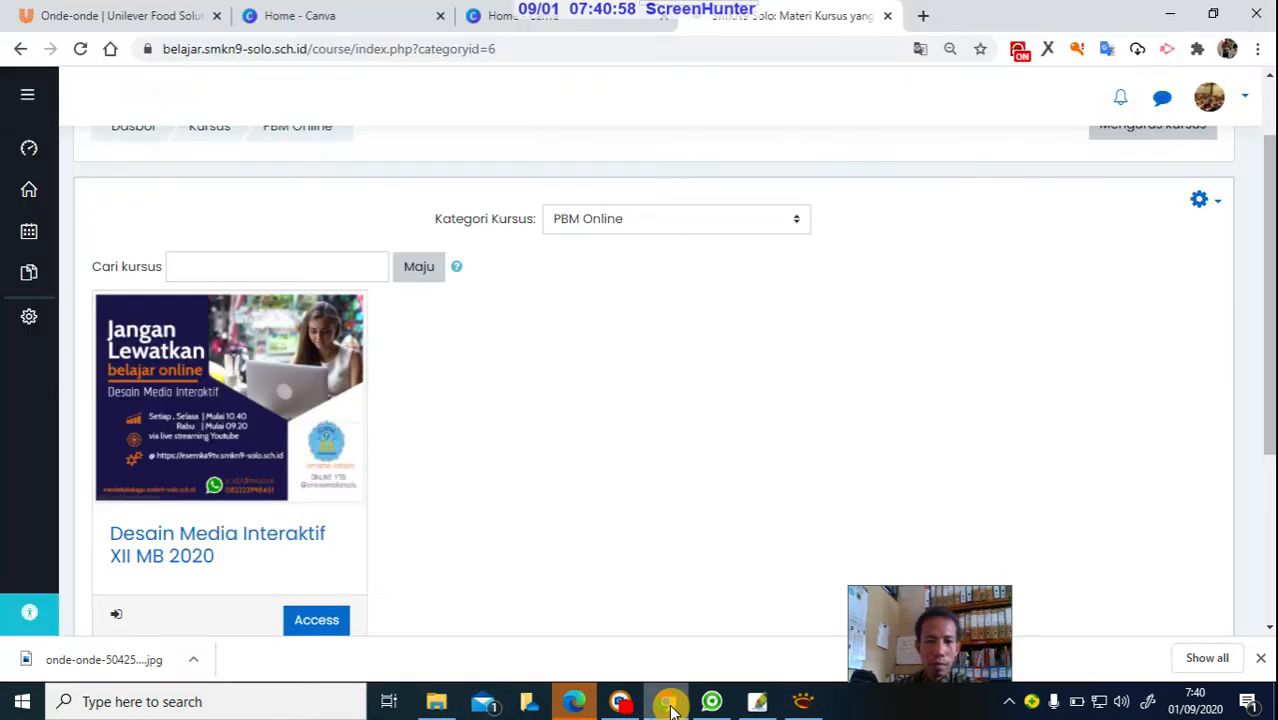
click(531, 18)
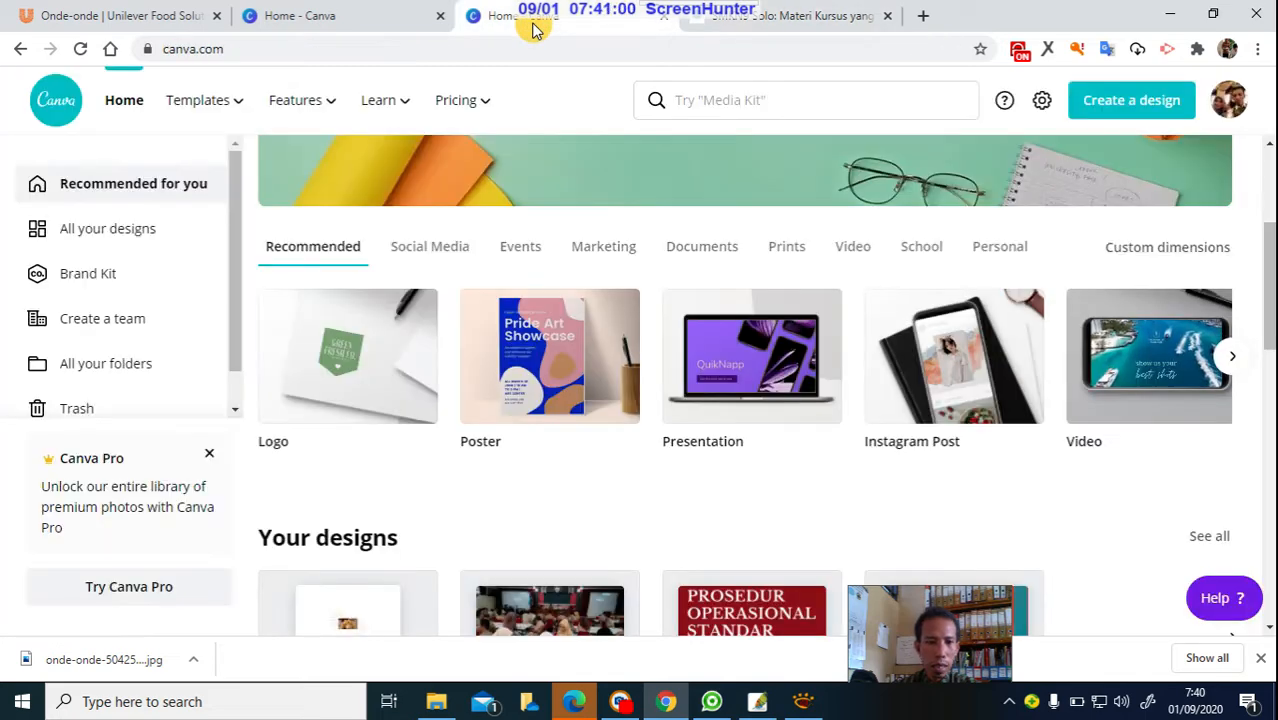
click(299, 16)
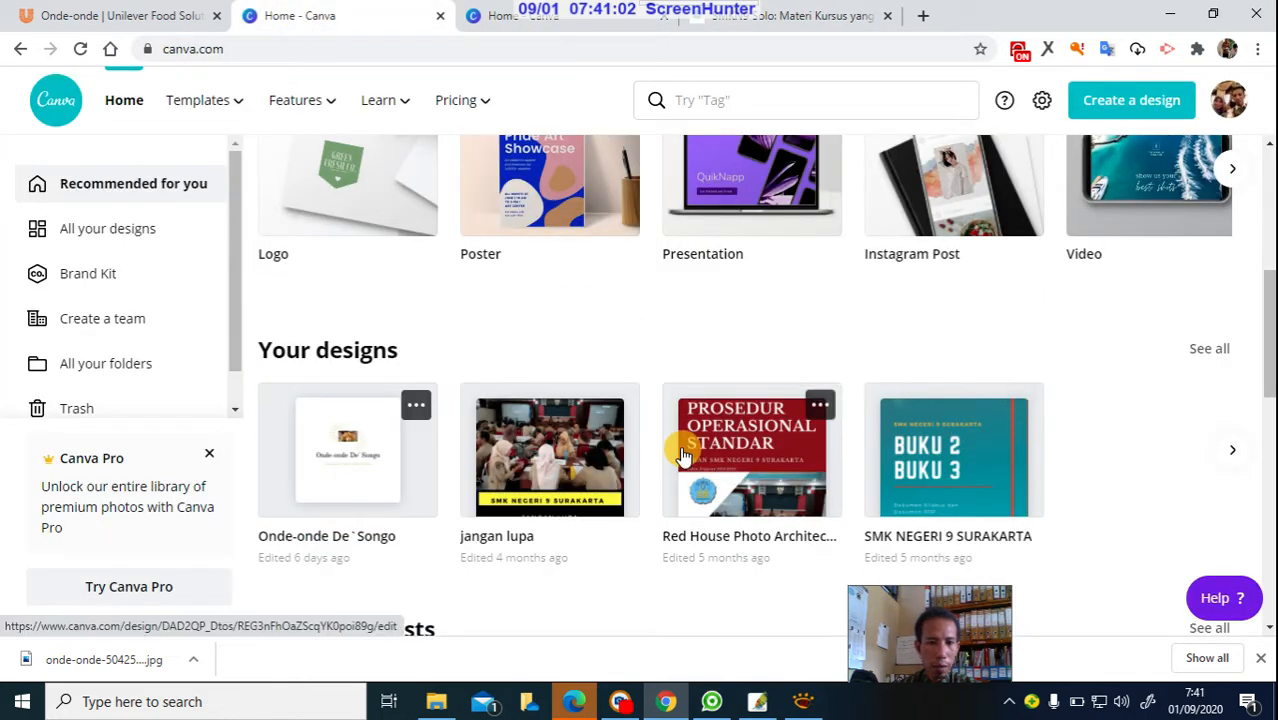
scroll(833, 396, down, 2)
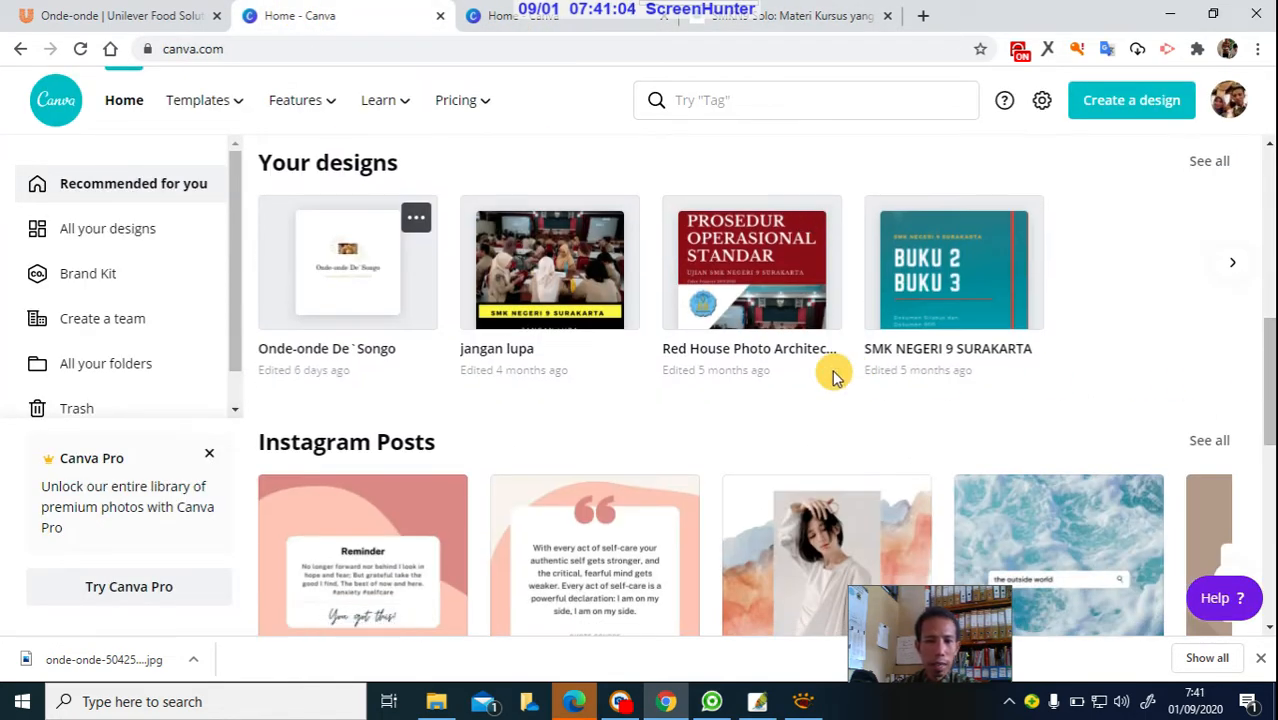
click(367, 273)
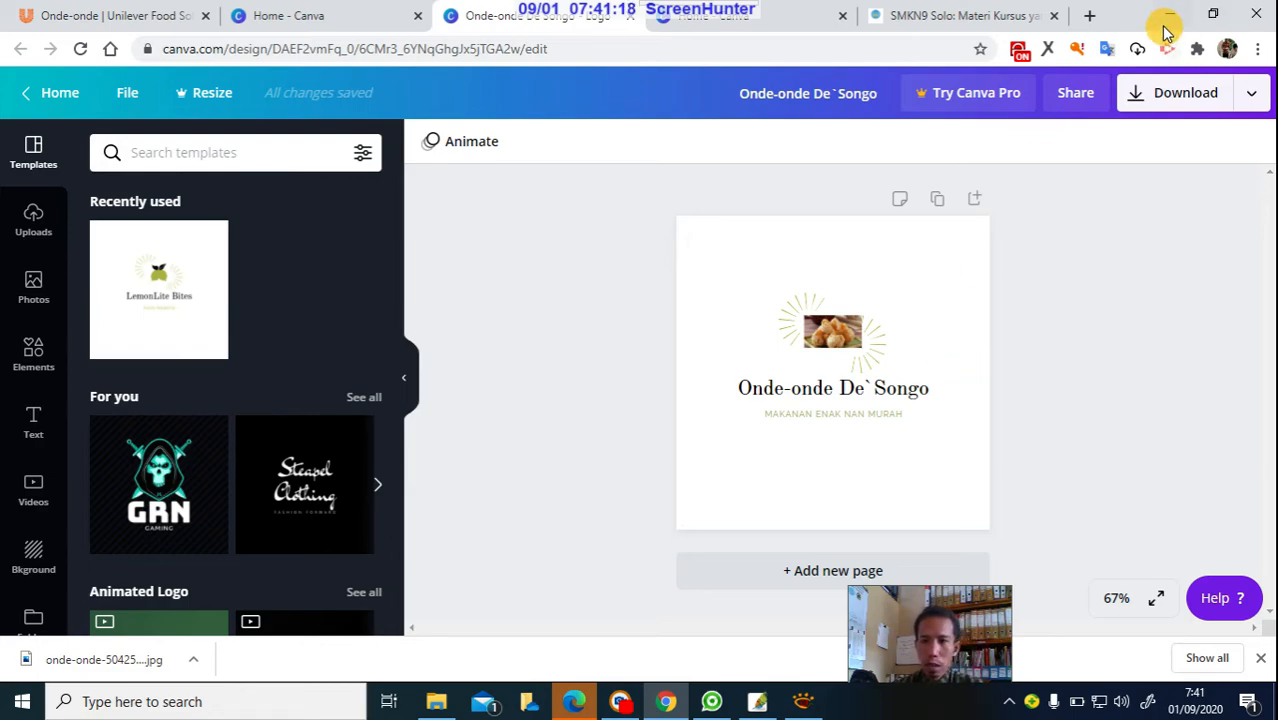
Switch to Photoshop, where ondeonde desongov2.psd is open.
click(1170, 16)
click(1170, 18)
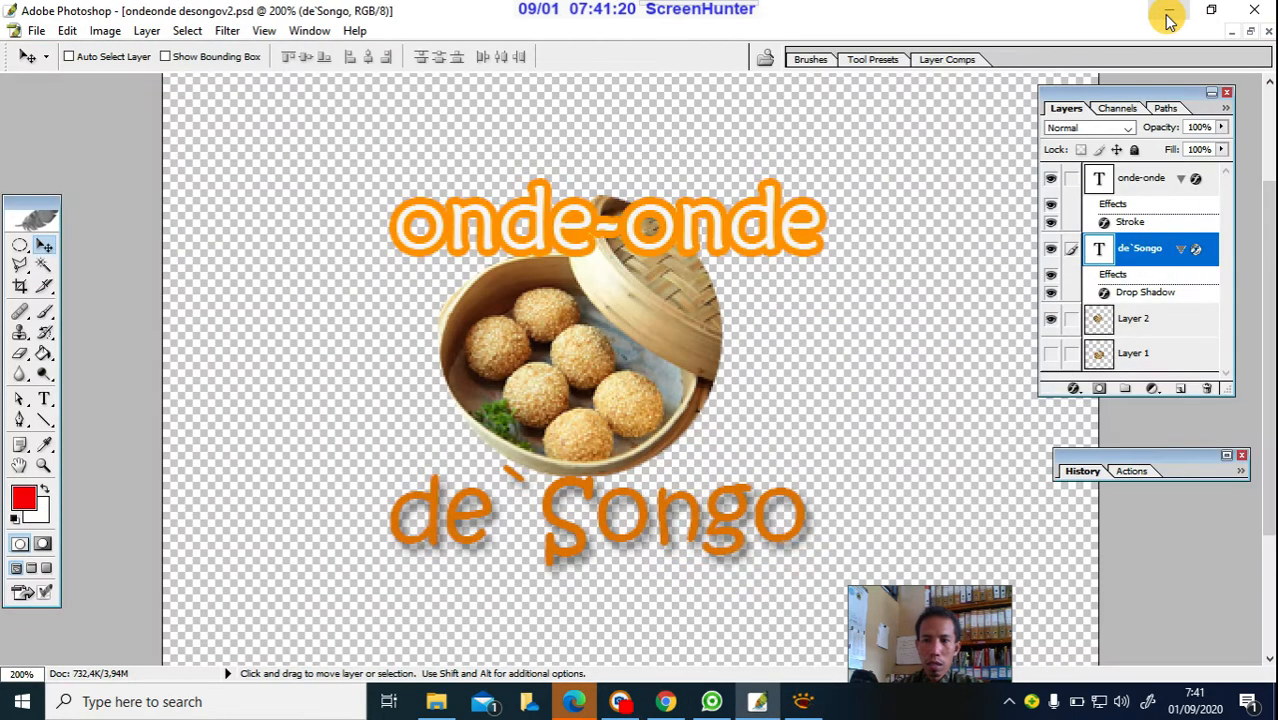
click(1170, 18)
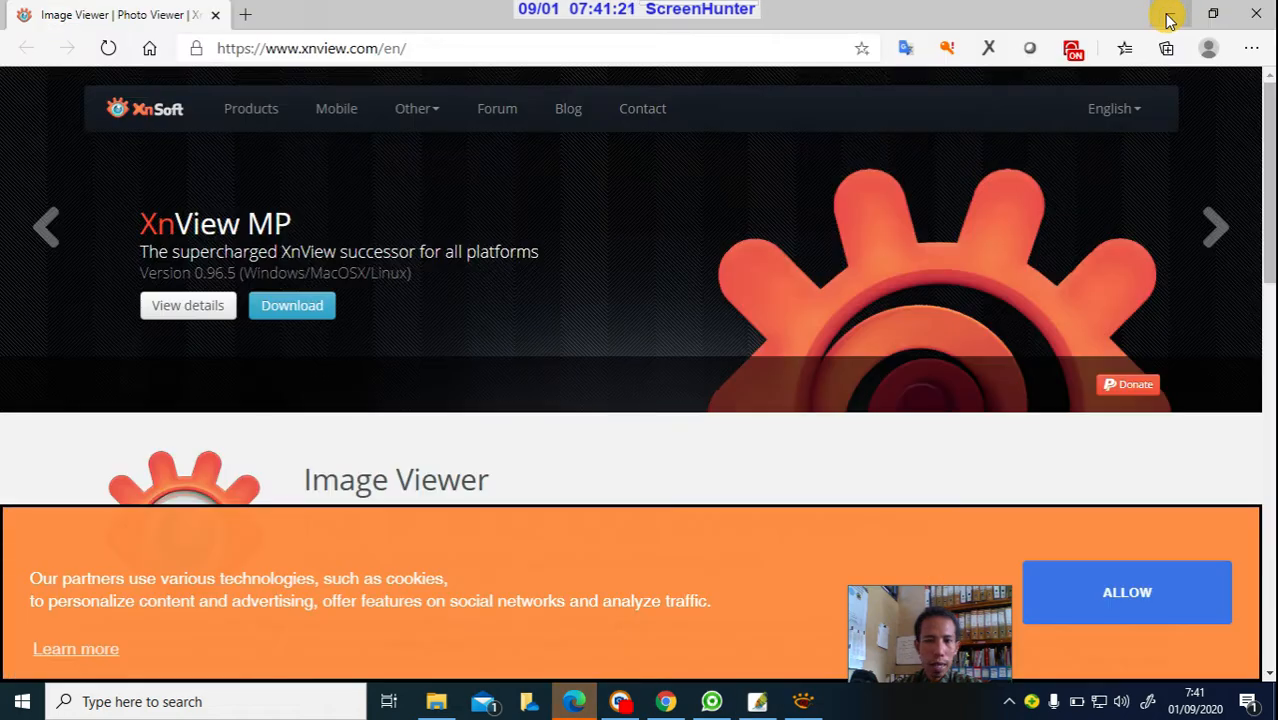
click(757, 701)
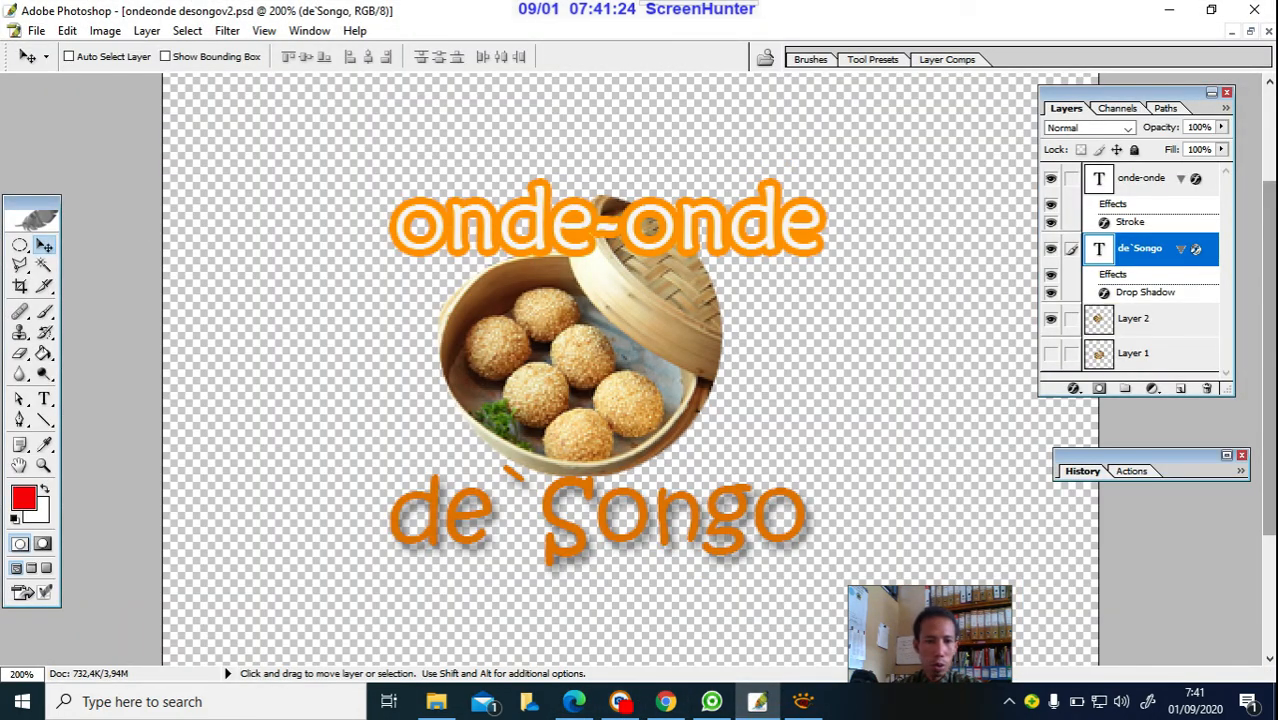
Create a new document 500 pixels wide and 500 pixels high with transparent background contents.
click(36, 30)
click(58, 52)
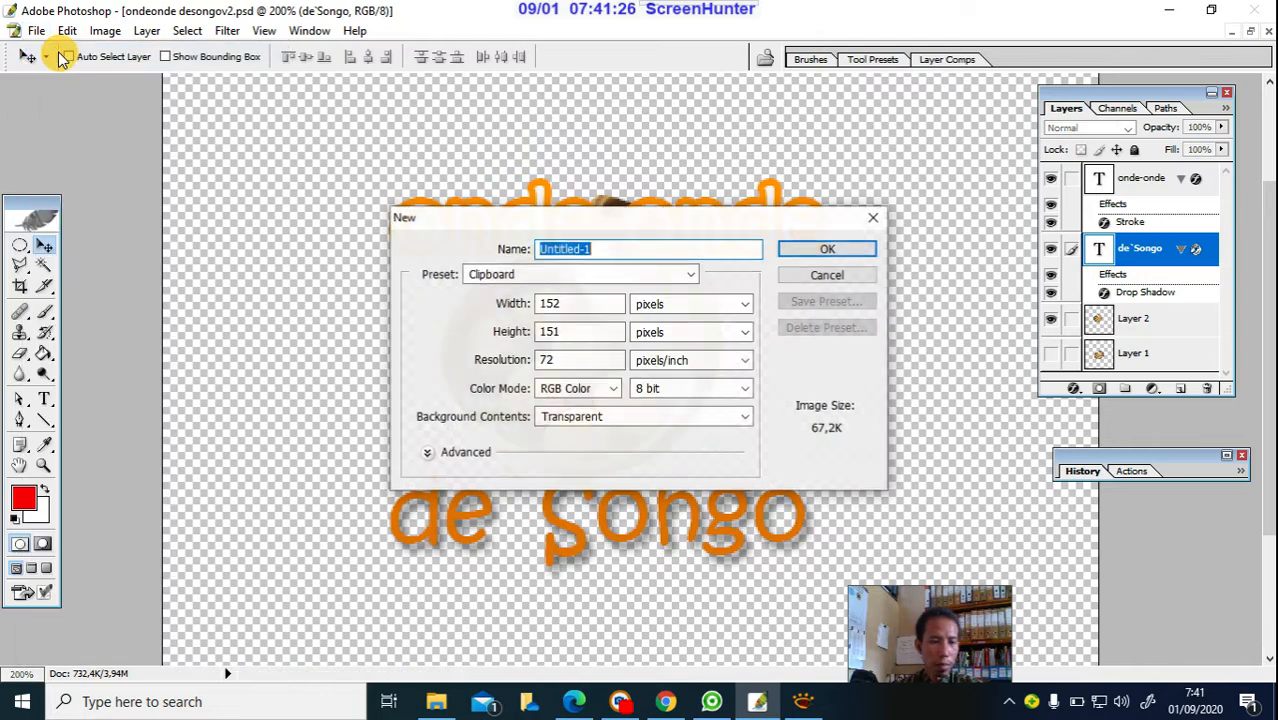
drag(658, 223, 587, 200)
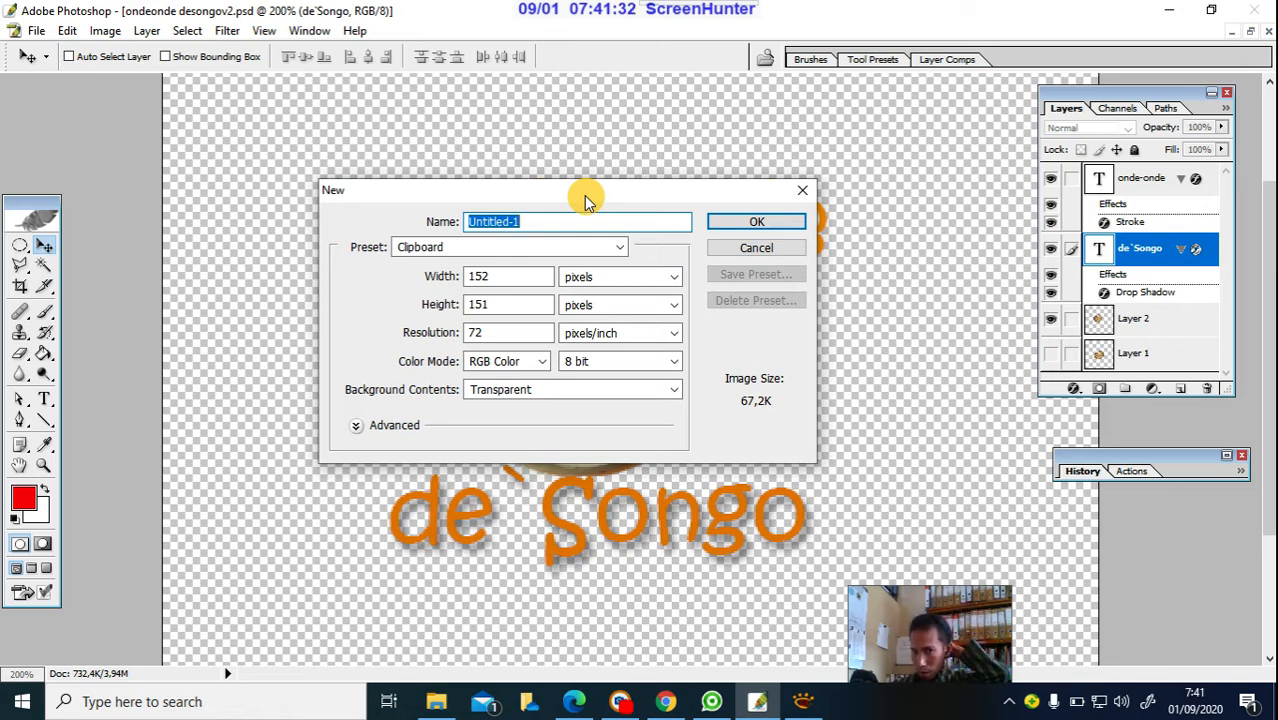
double_click(500, 276)
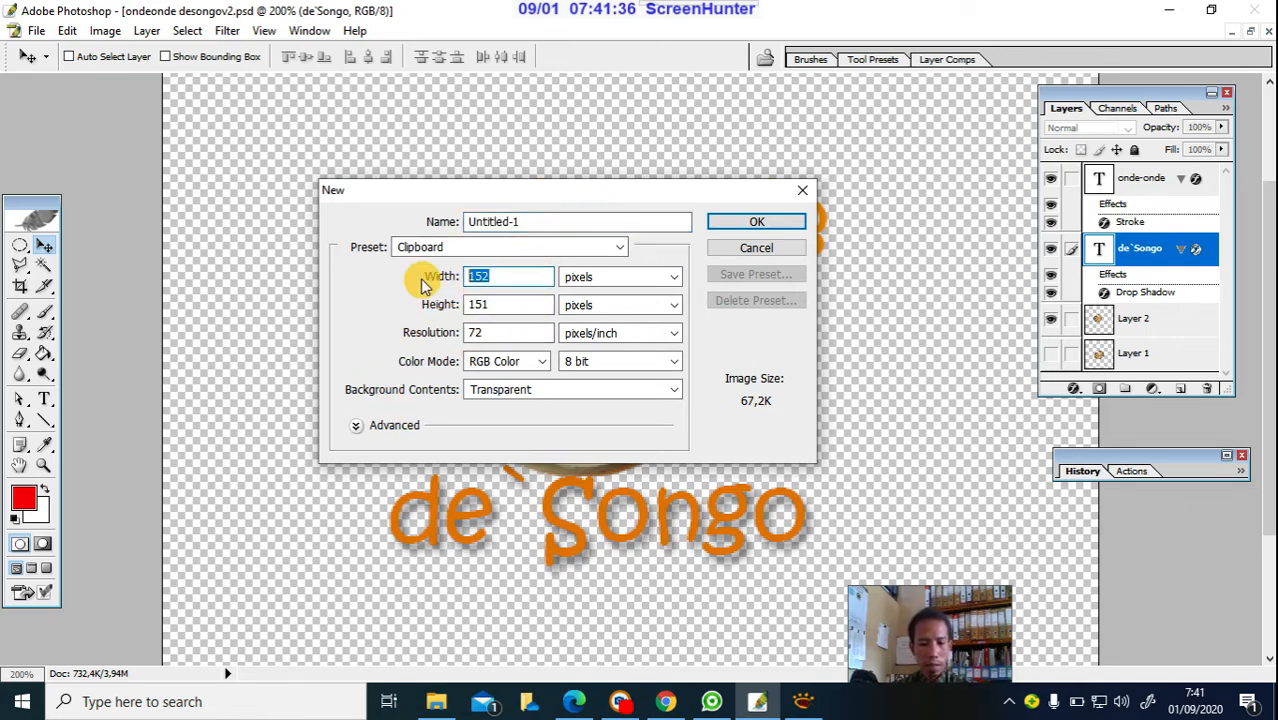
text(500)
click(615, 279)
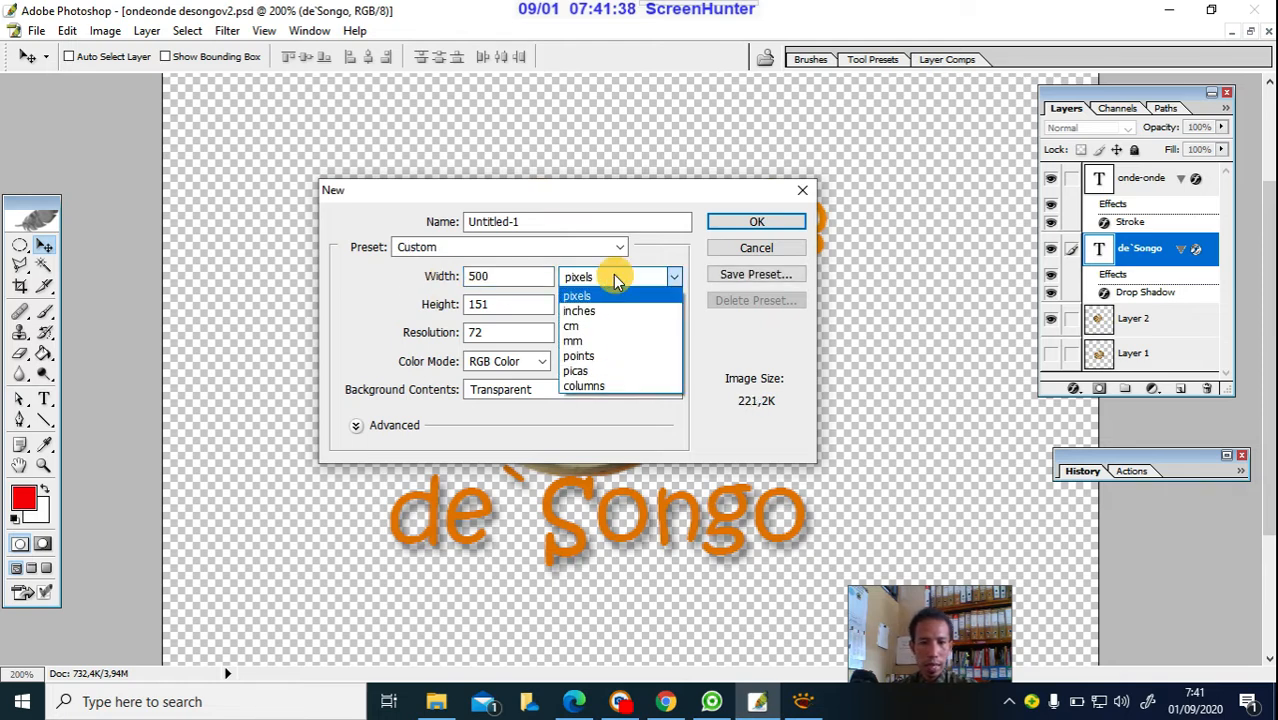
click(615, 279)
double_click(480, 304)
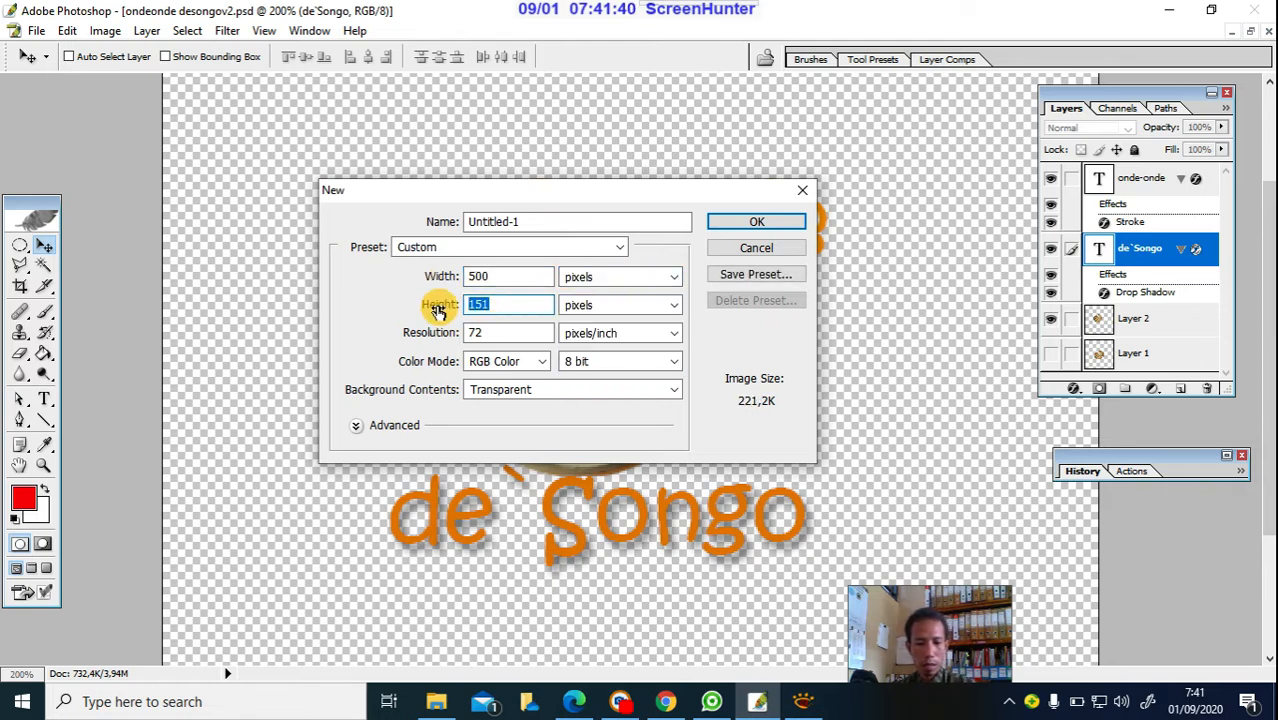
text(500)
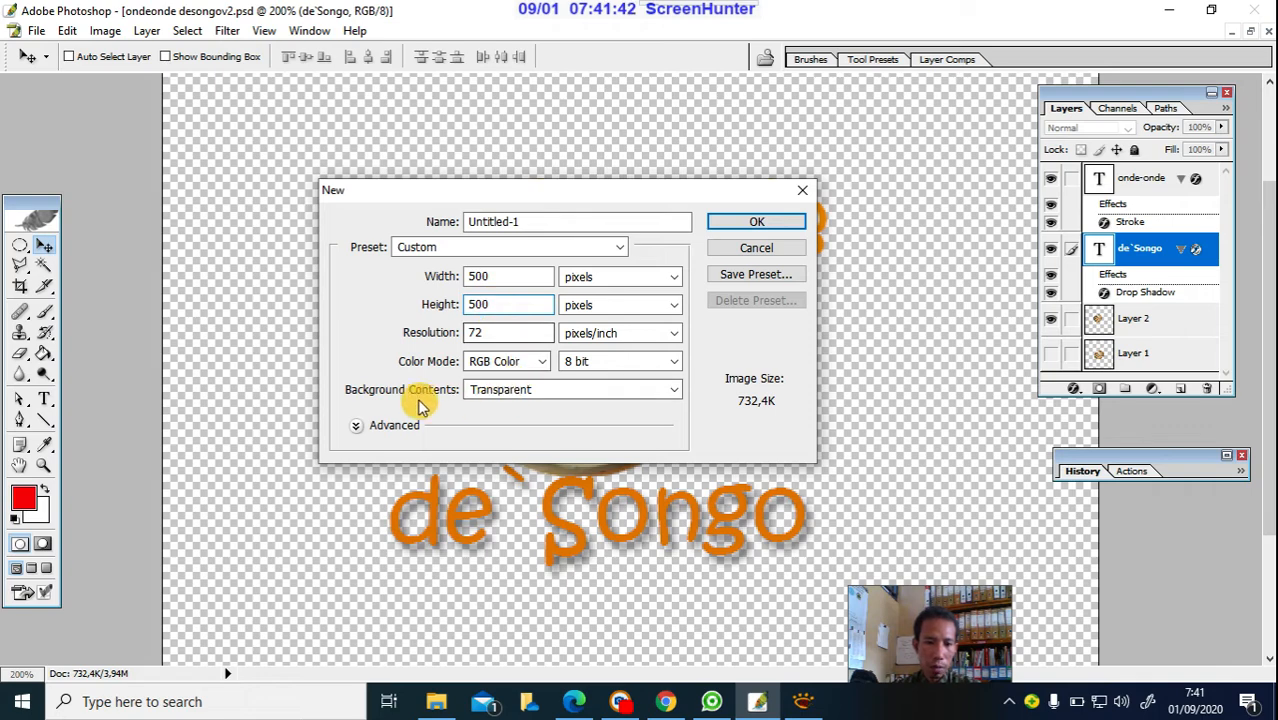
click(513, 393)
click(515, 397)
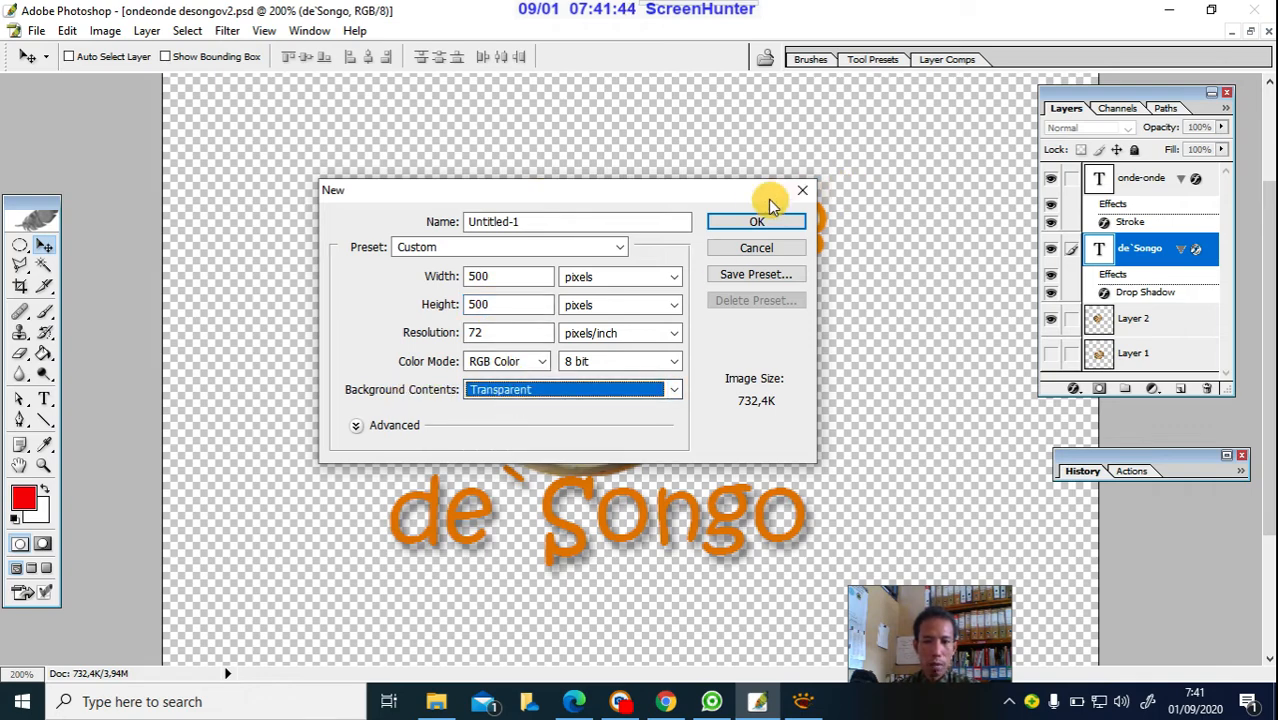
click(747, 221)
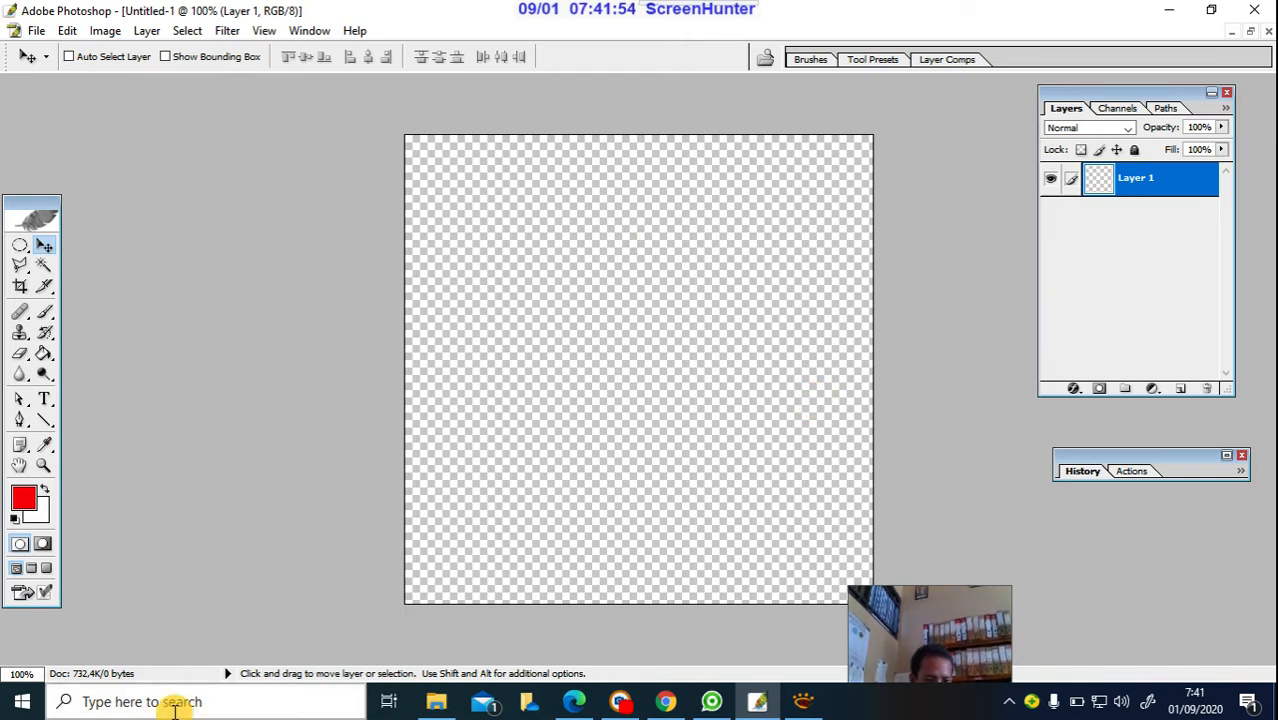
Add the text "onde-onde" across the upper part of the canvas in 48 pt Kristen ITC, coloured off-white FBF8F8.
click(44, 401)
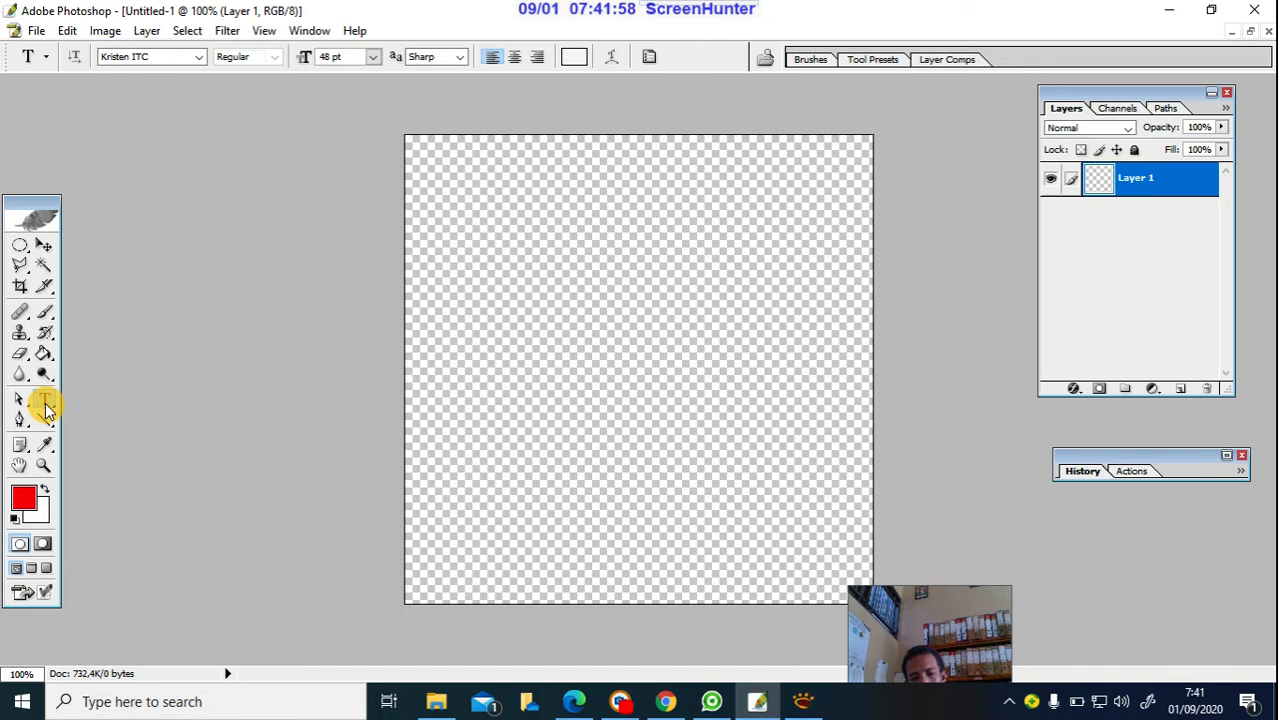
click(505, 291)
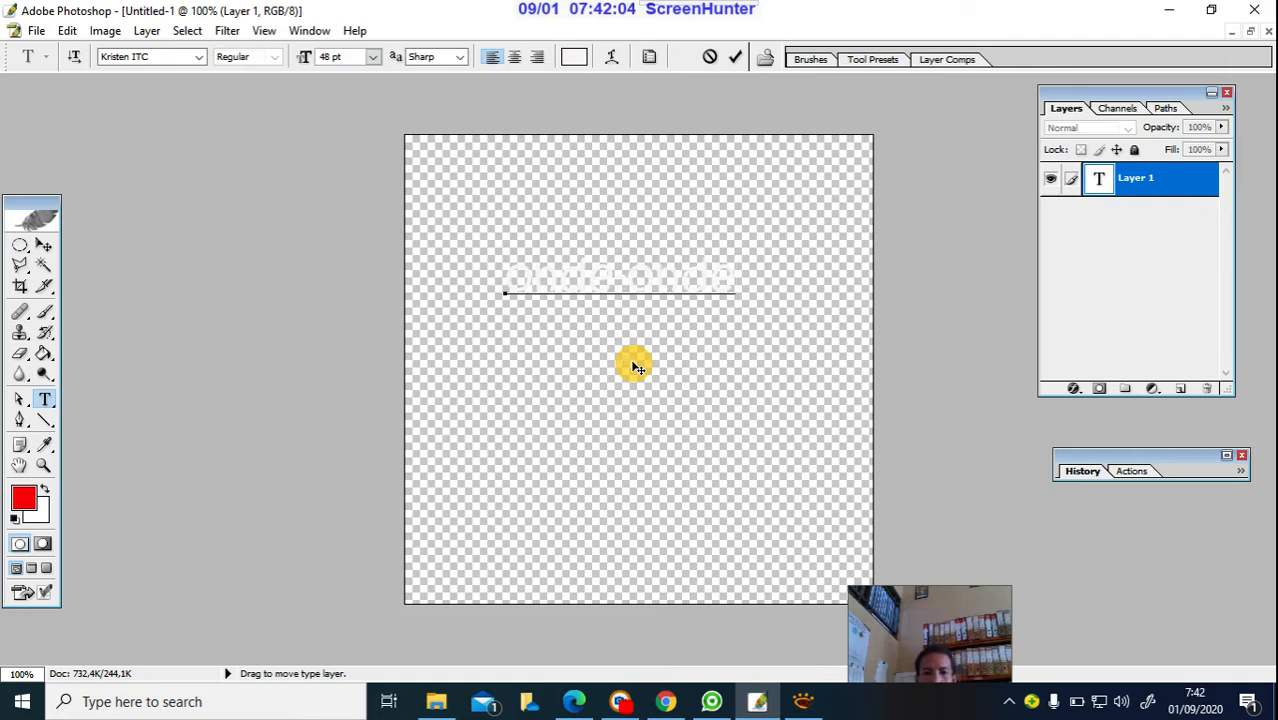
drag(500, 289, 765, 282)
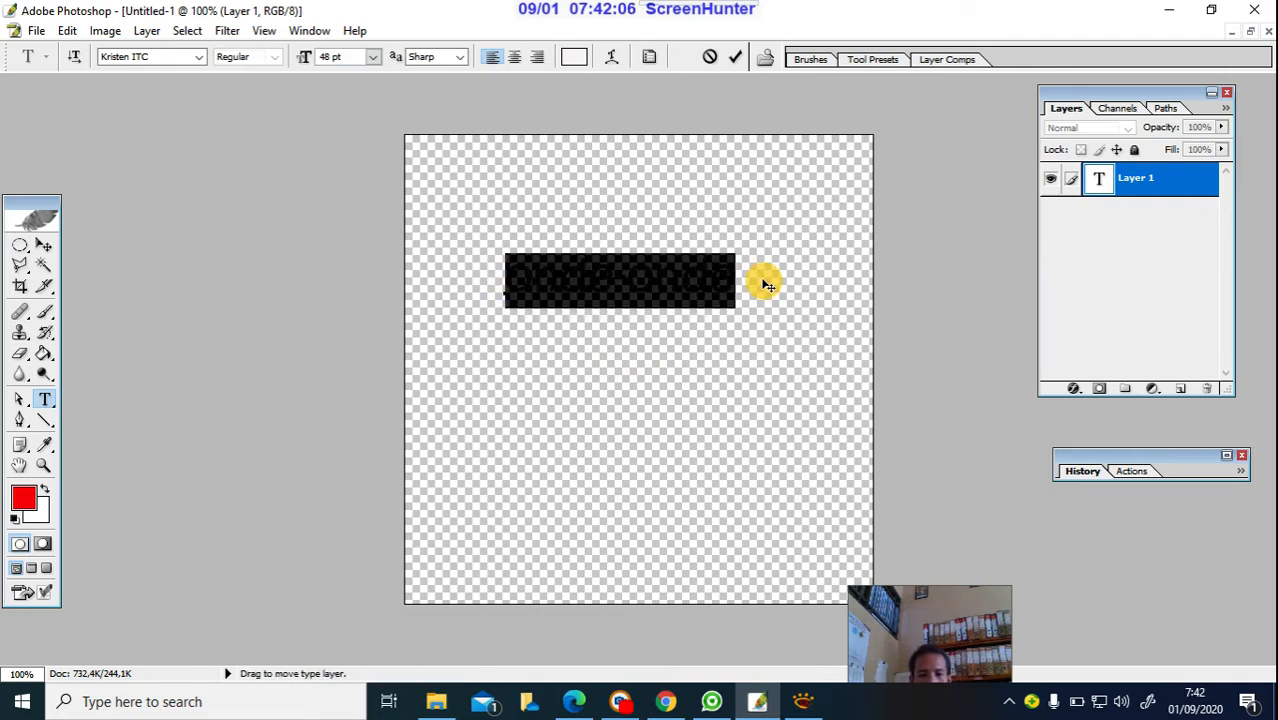
click(574, 56)
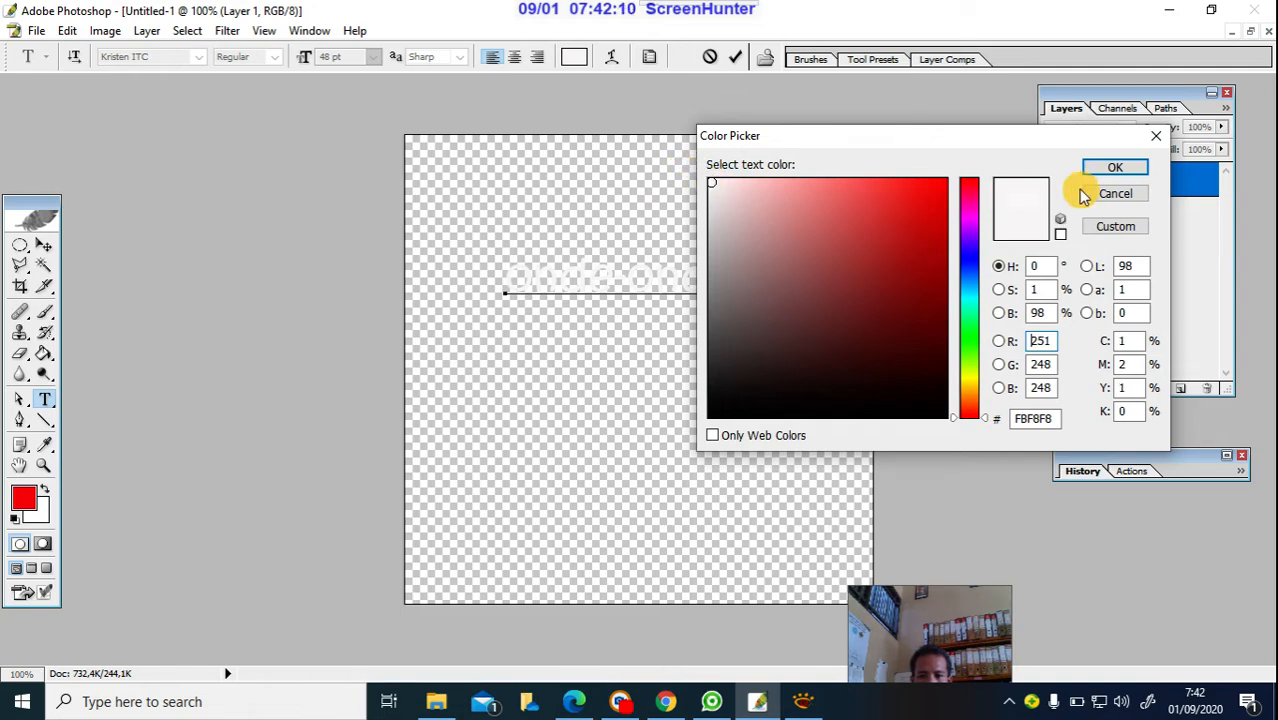
click(1117, 167)
Add a red outside Stroke effect to the onde-onde text layer with a size of 5 px.
click(1081, 388)
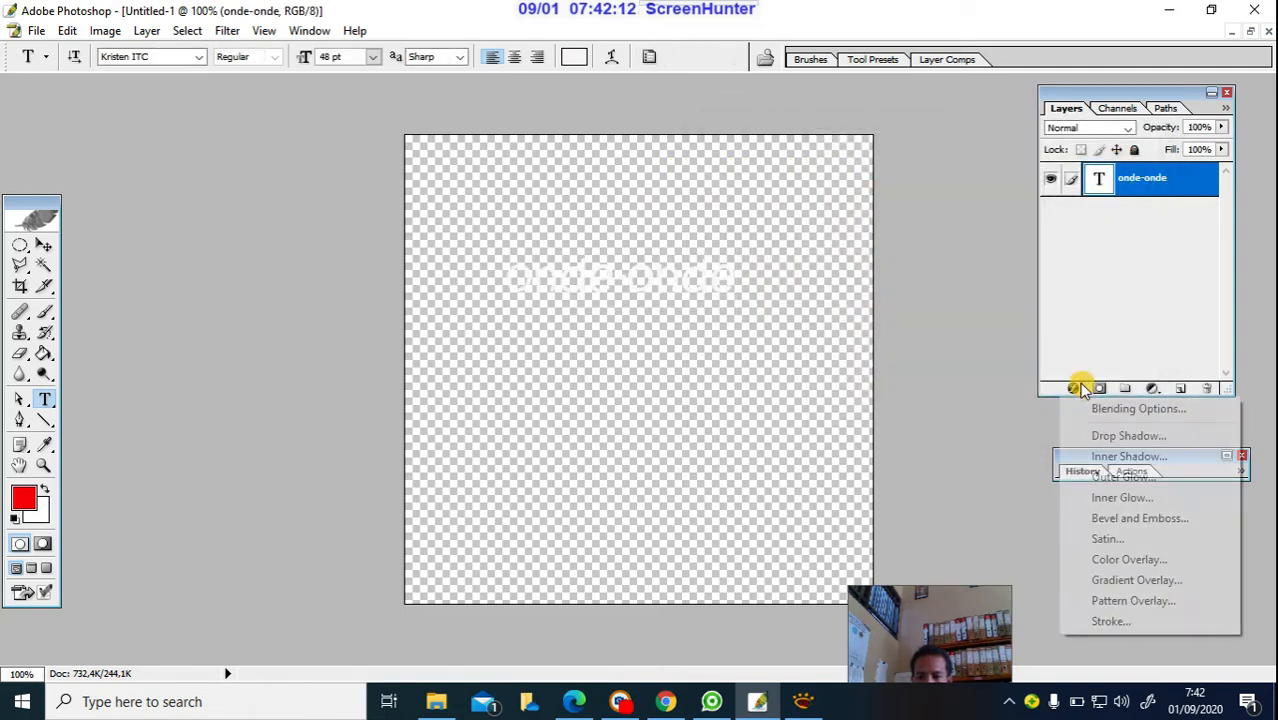
click(1118, 623)
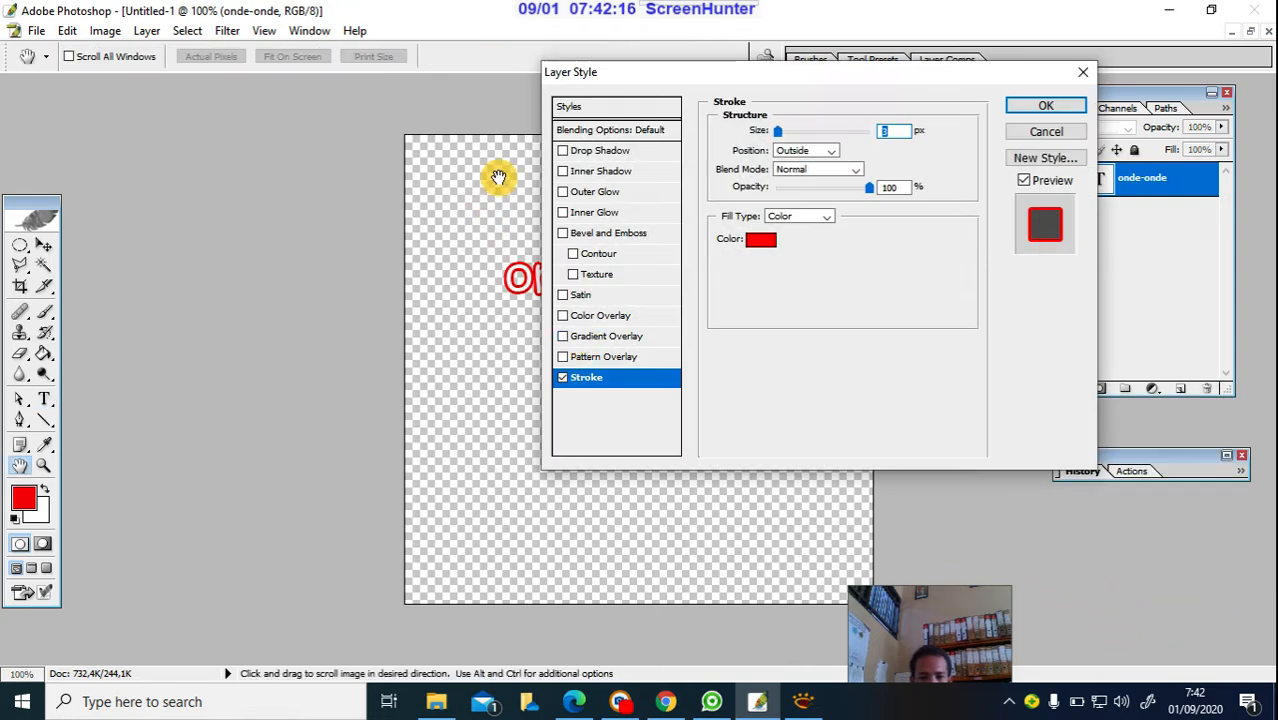
drag(659, 77, 677, 321)
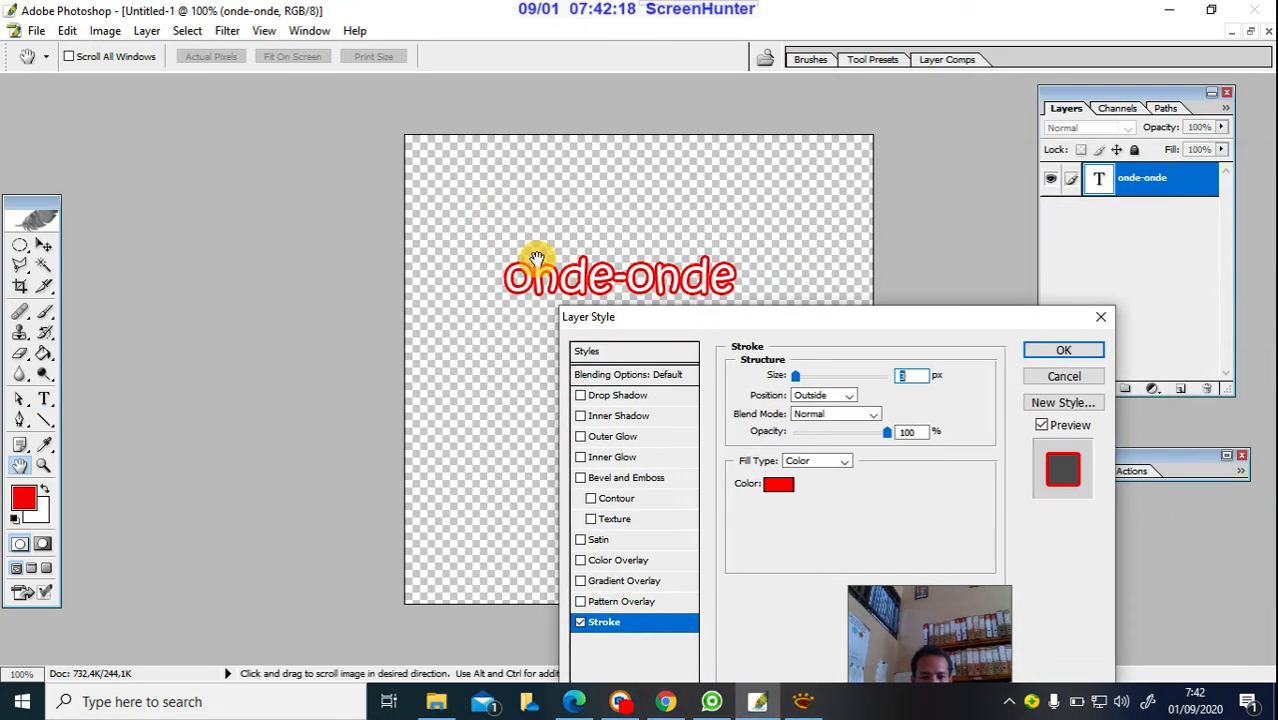
drag(807, 317, 986, 147)
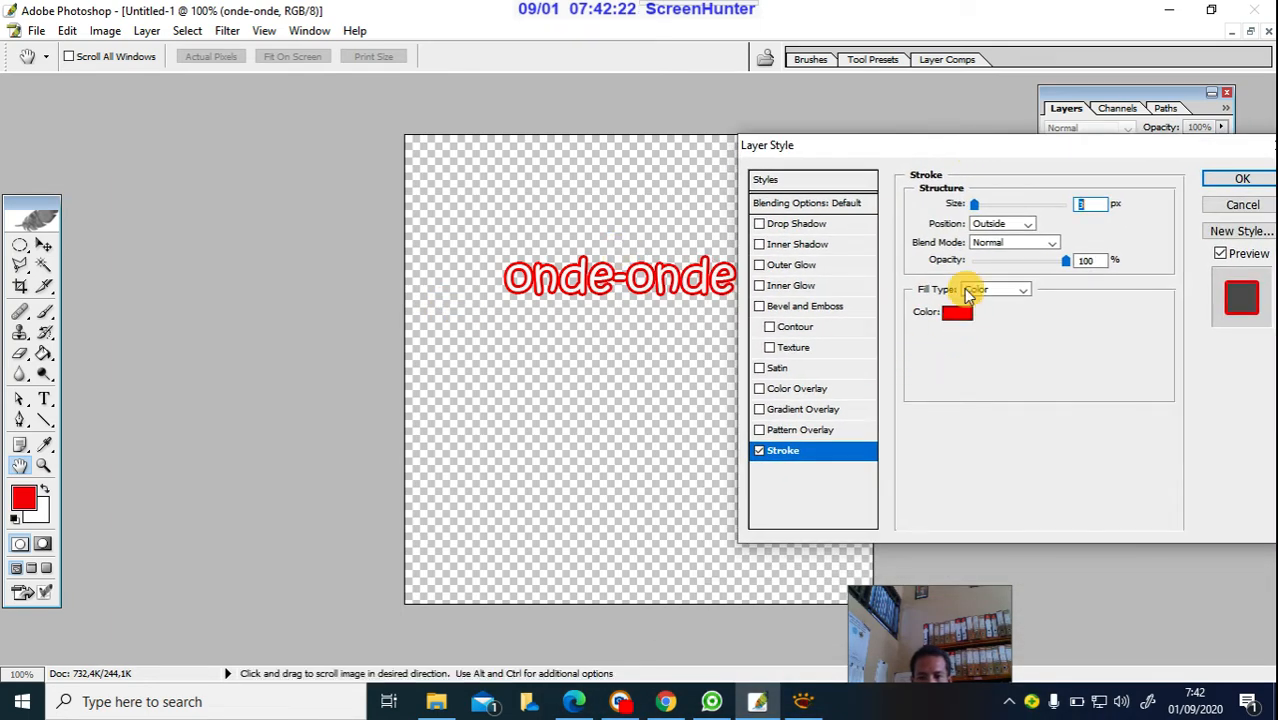
drag(978, 208, 980, 209)
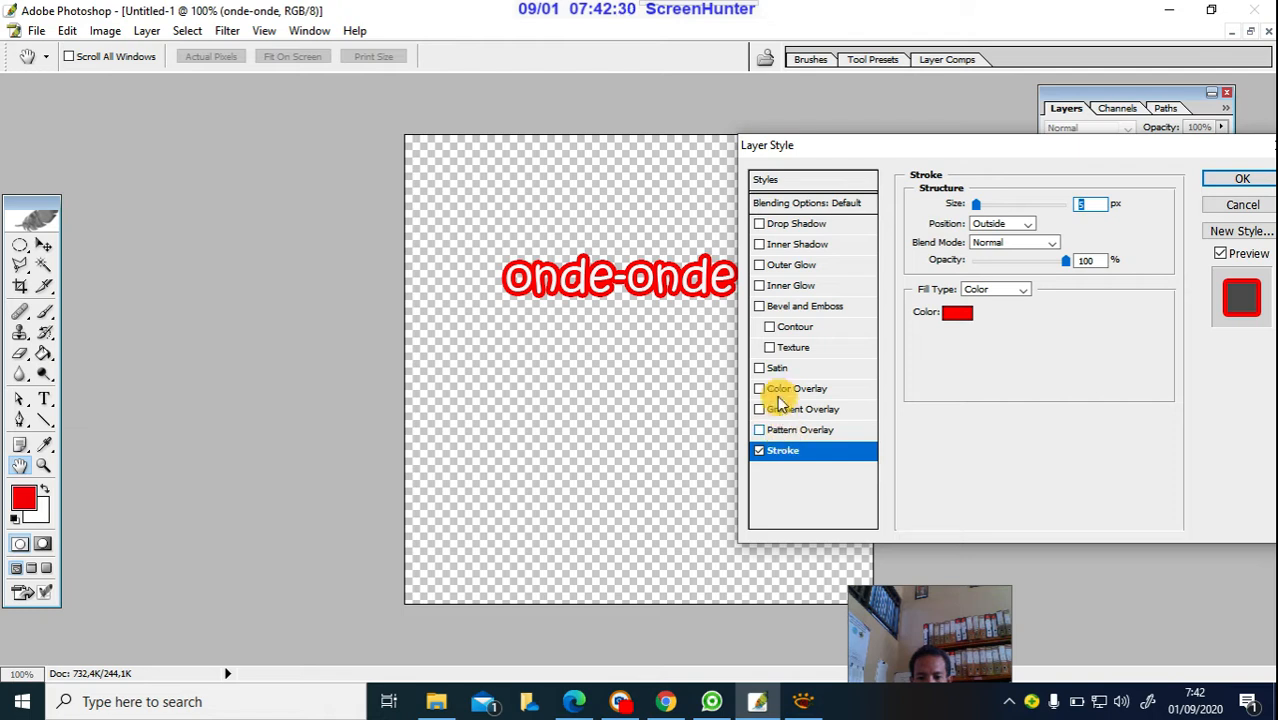
Try the Drop Shadow effect on the onde-onde text layer.
click(784, 224)
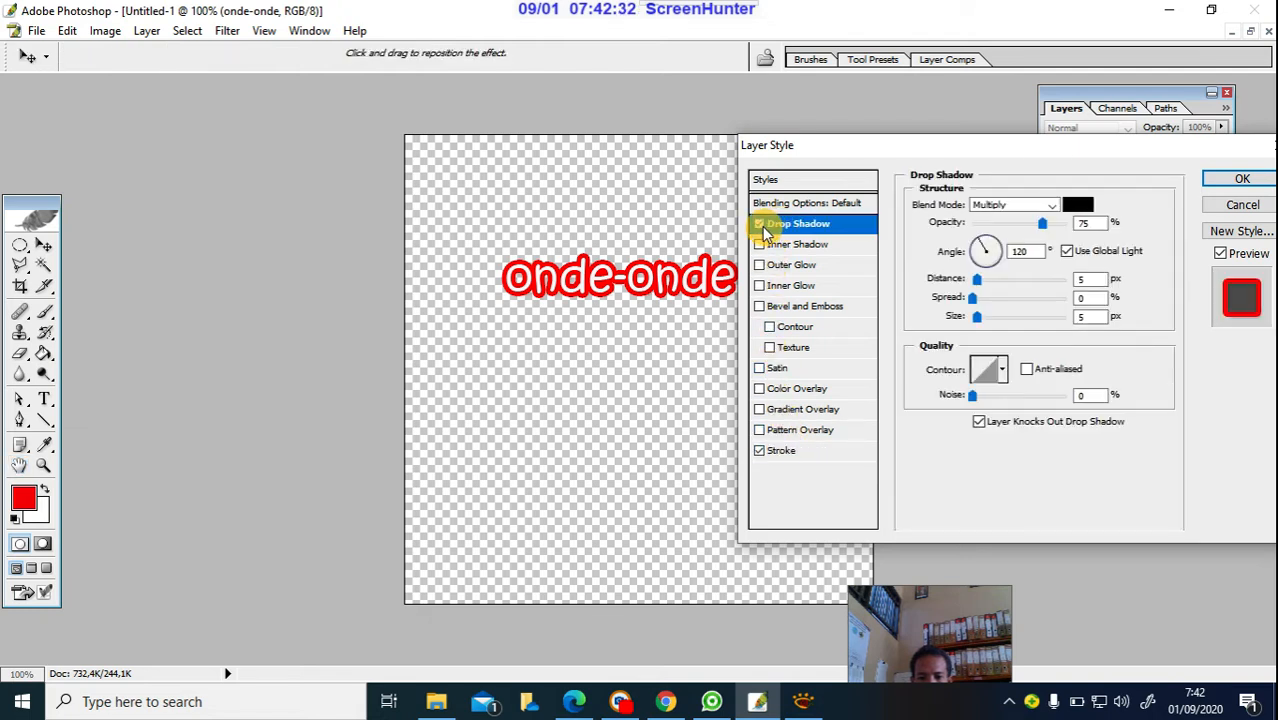
key(space)
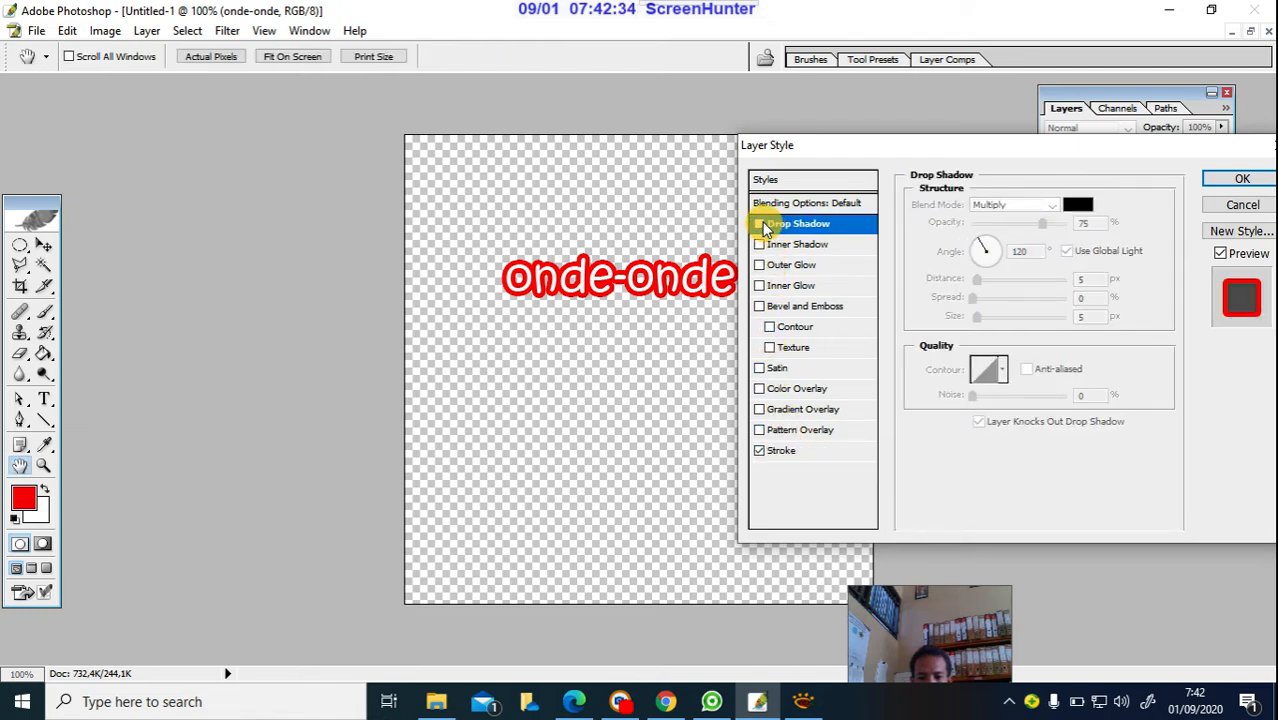
click(762, 226)
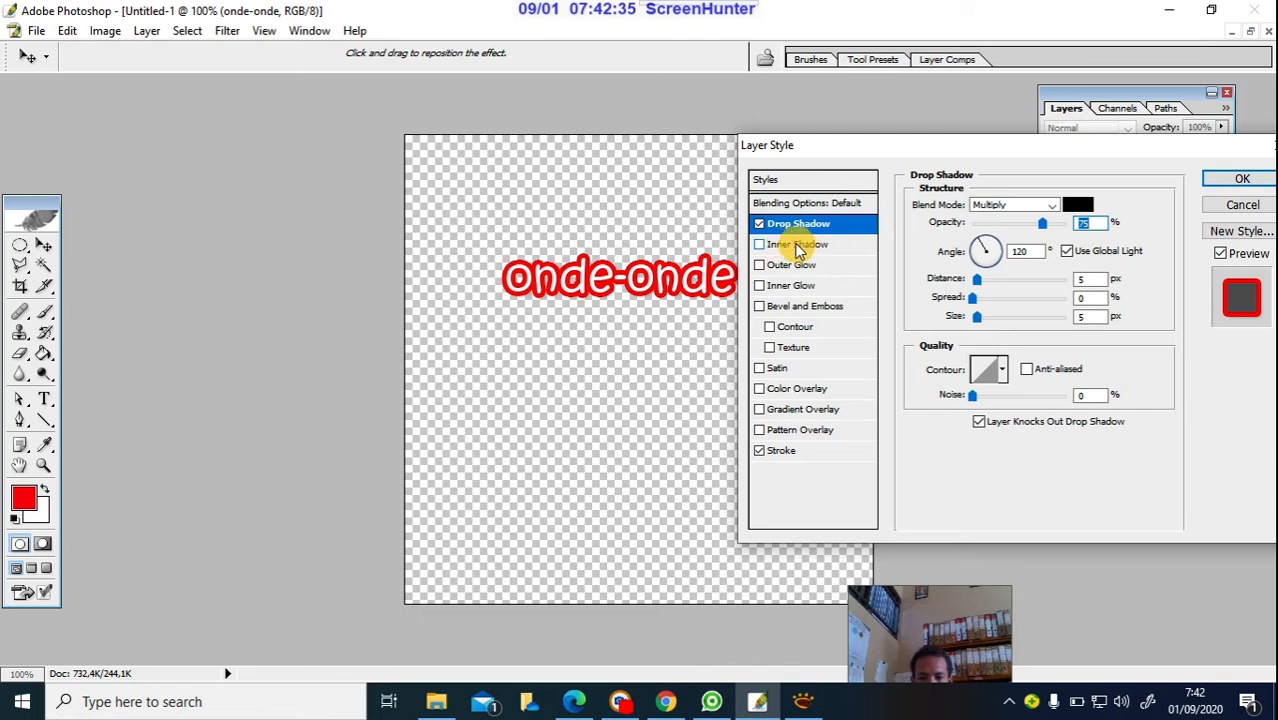
key(space)
Add an Inner Shadow effect to the onde-onde text, leave Drop Shadow off, and apply the layer style.
click(766, 246)
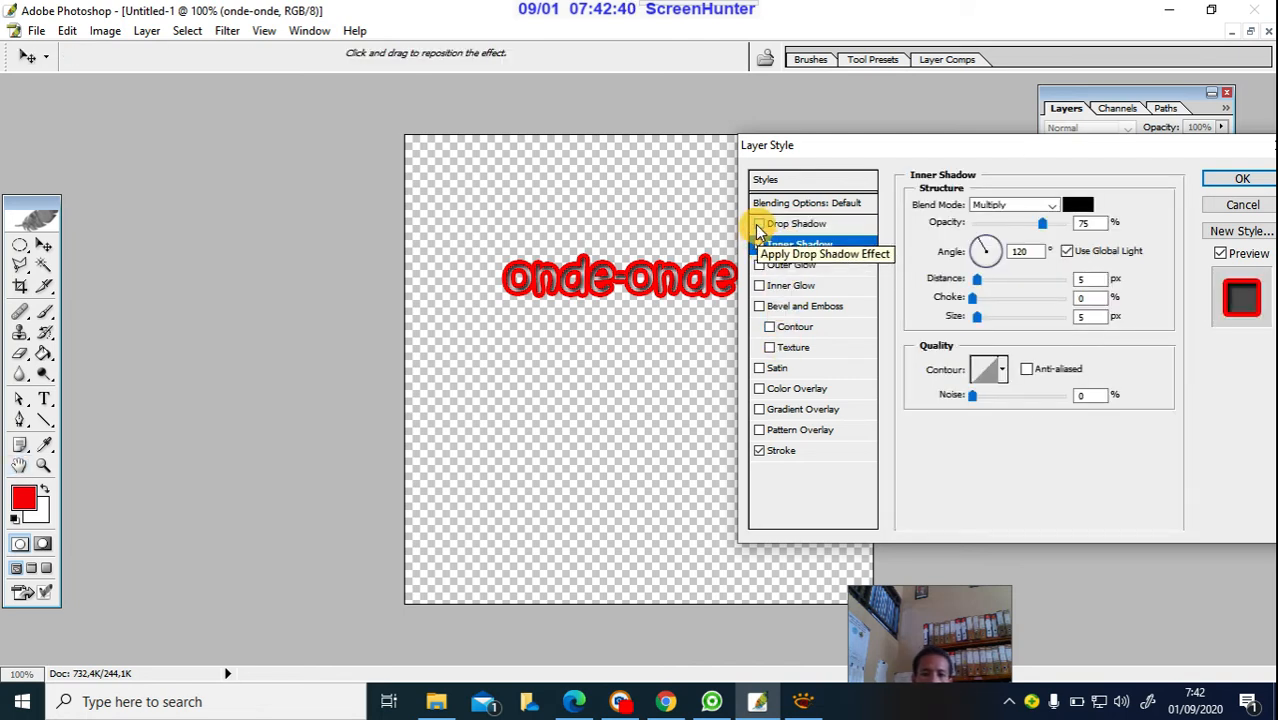
click(757, 225)
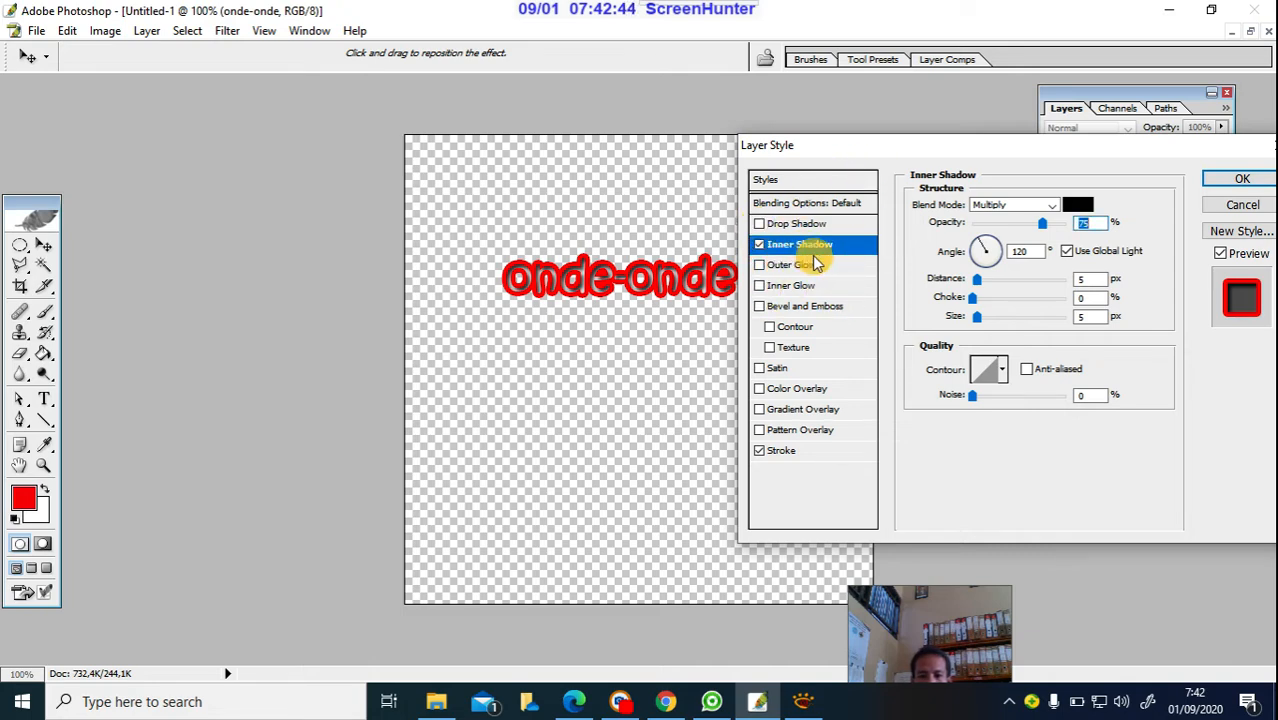
drag(891, 147, 755, 137)
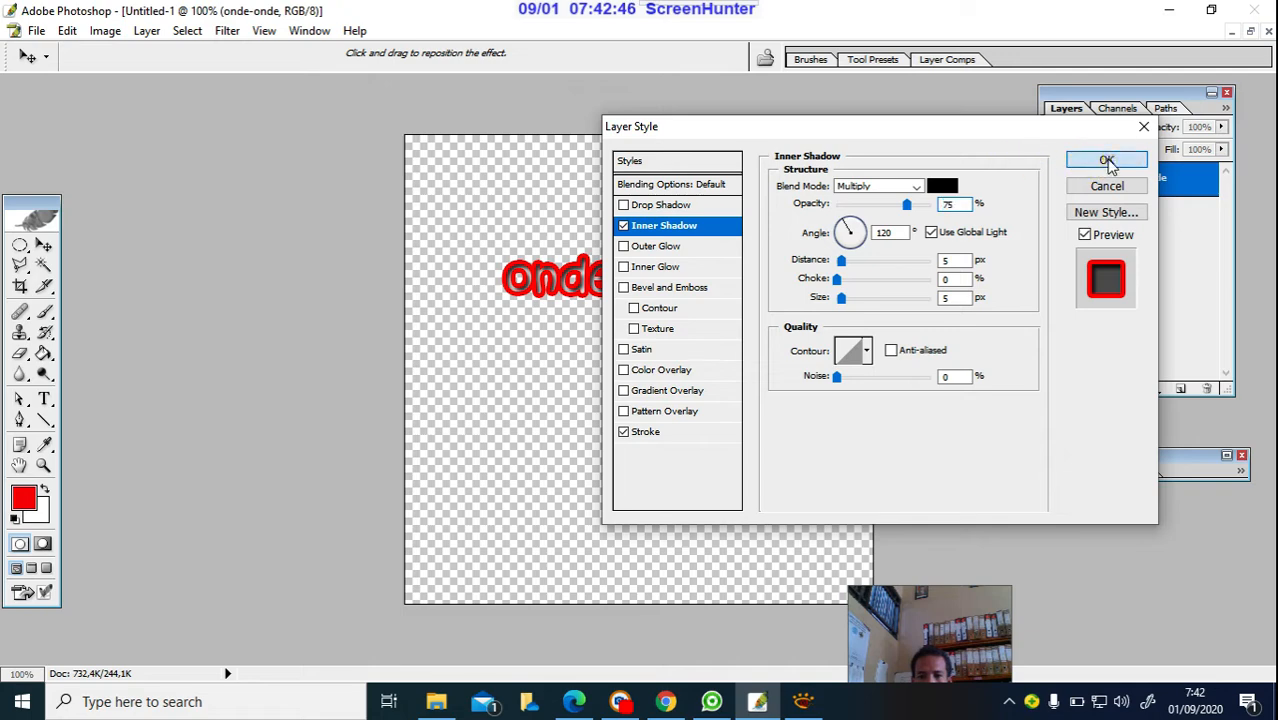
click(1100, 162)
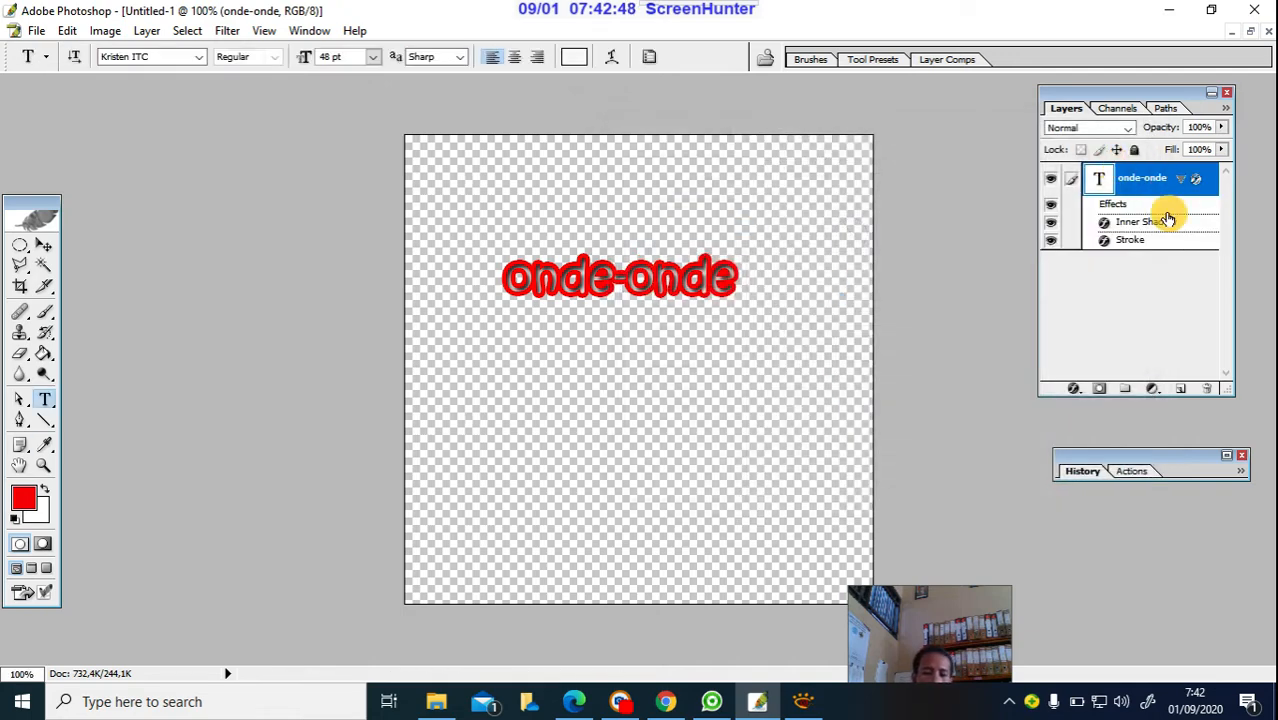
Open the image logo png.png from the logo folder.
click(36, 30)
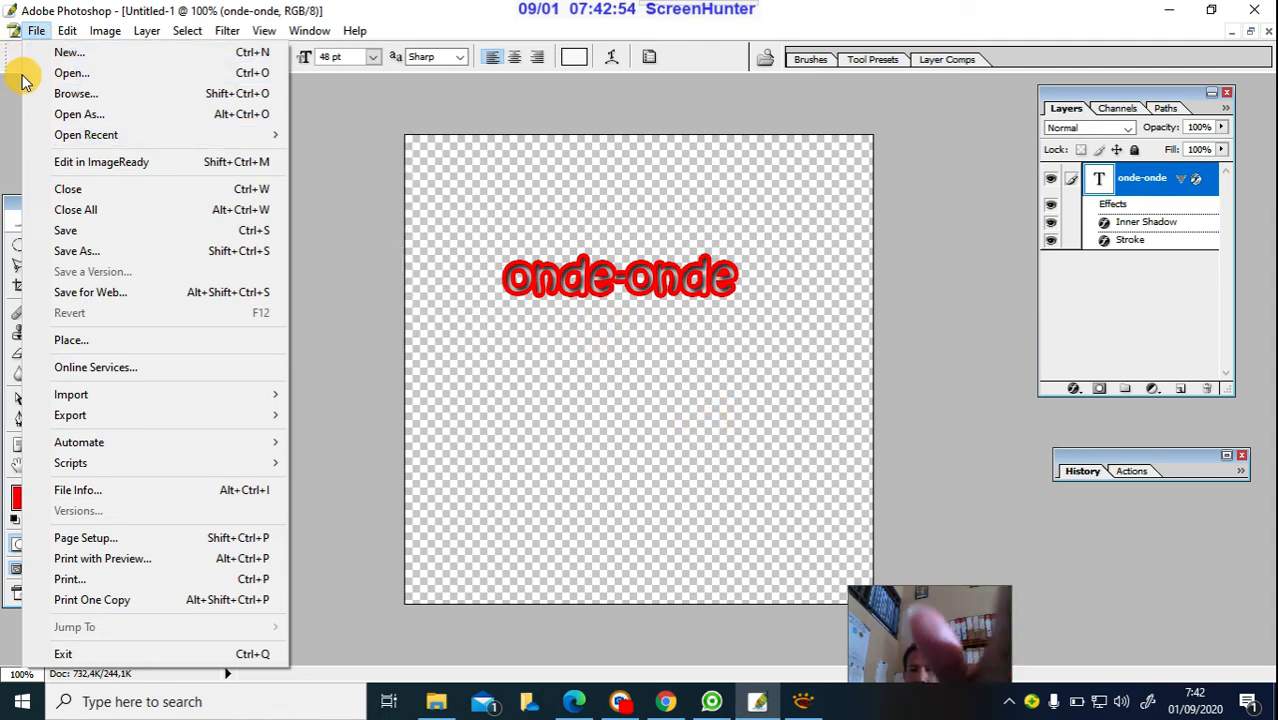
click(16, 28)
click(34, 30)
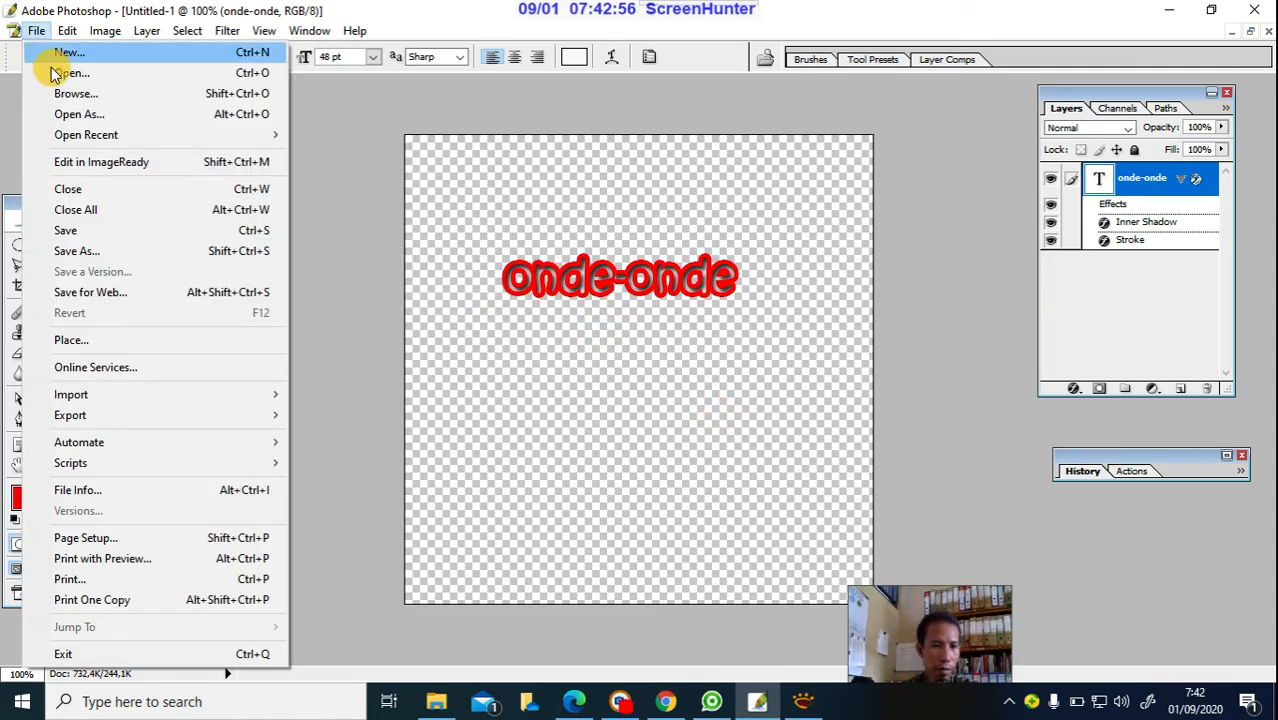
click(66, 71)
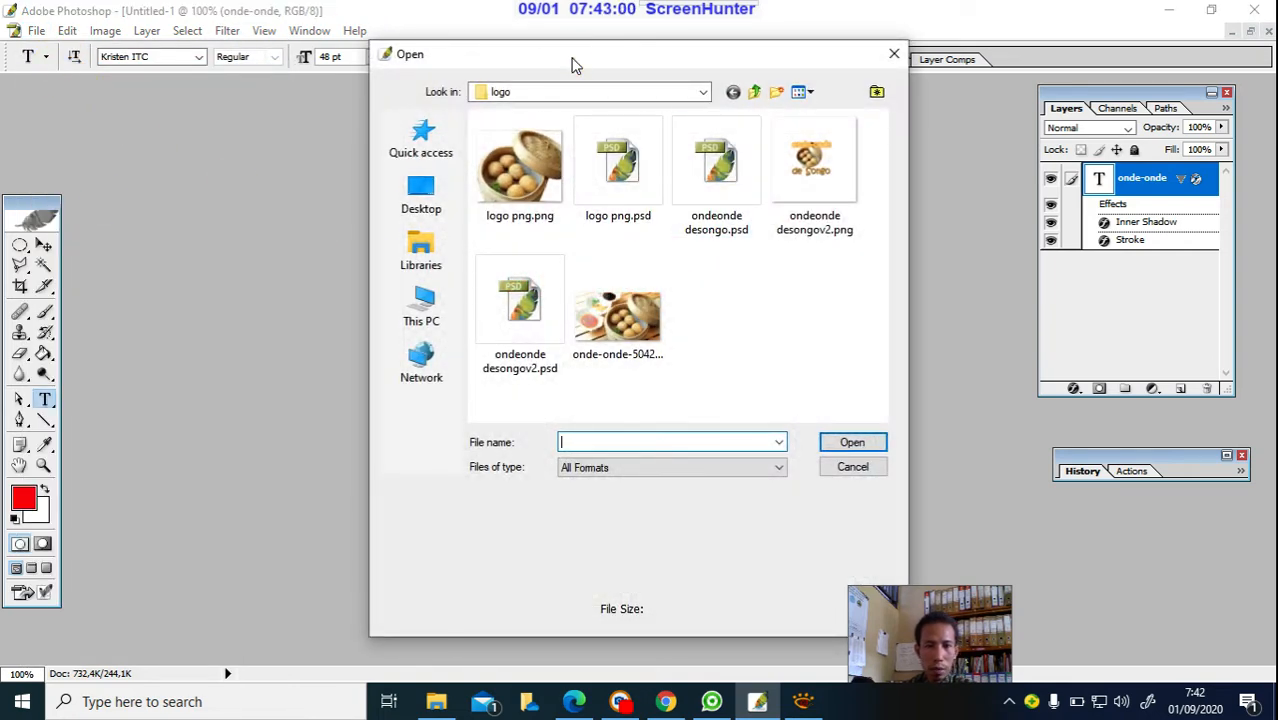
drag(573, 62, 601, 39)
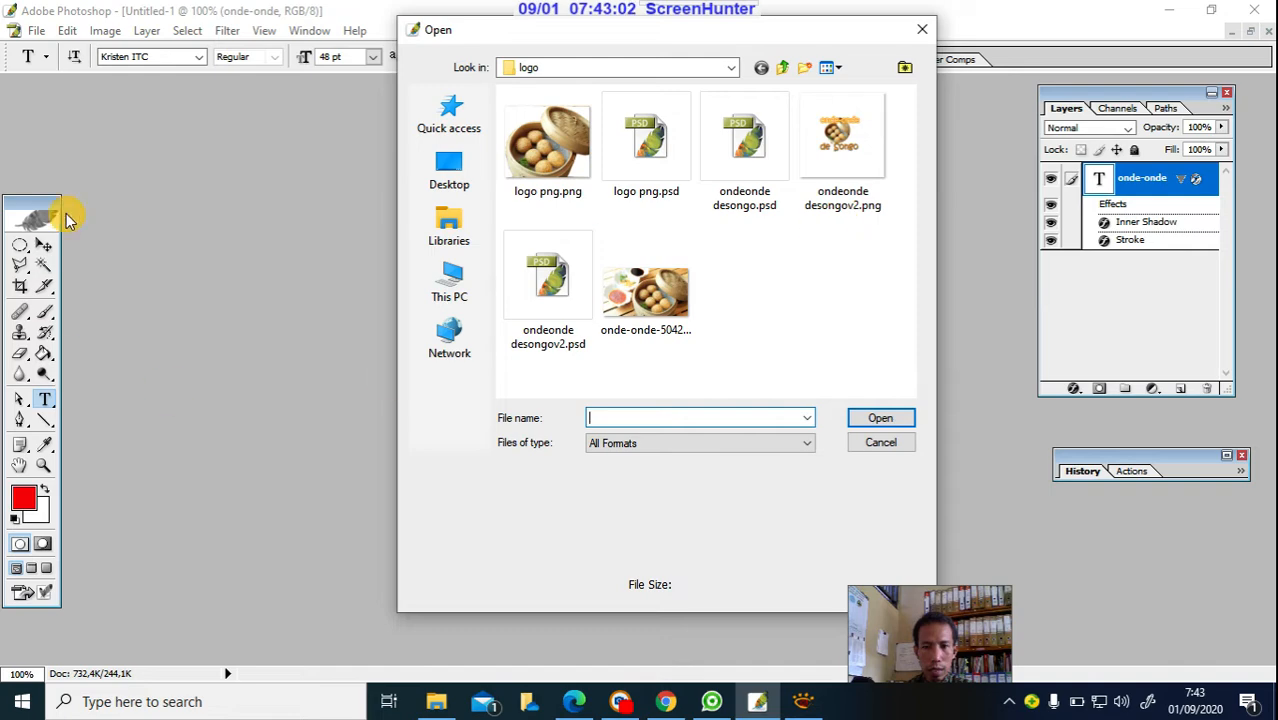
double_click(549, 150)
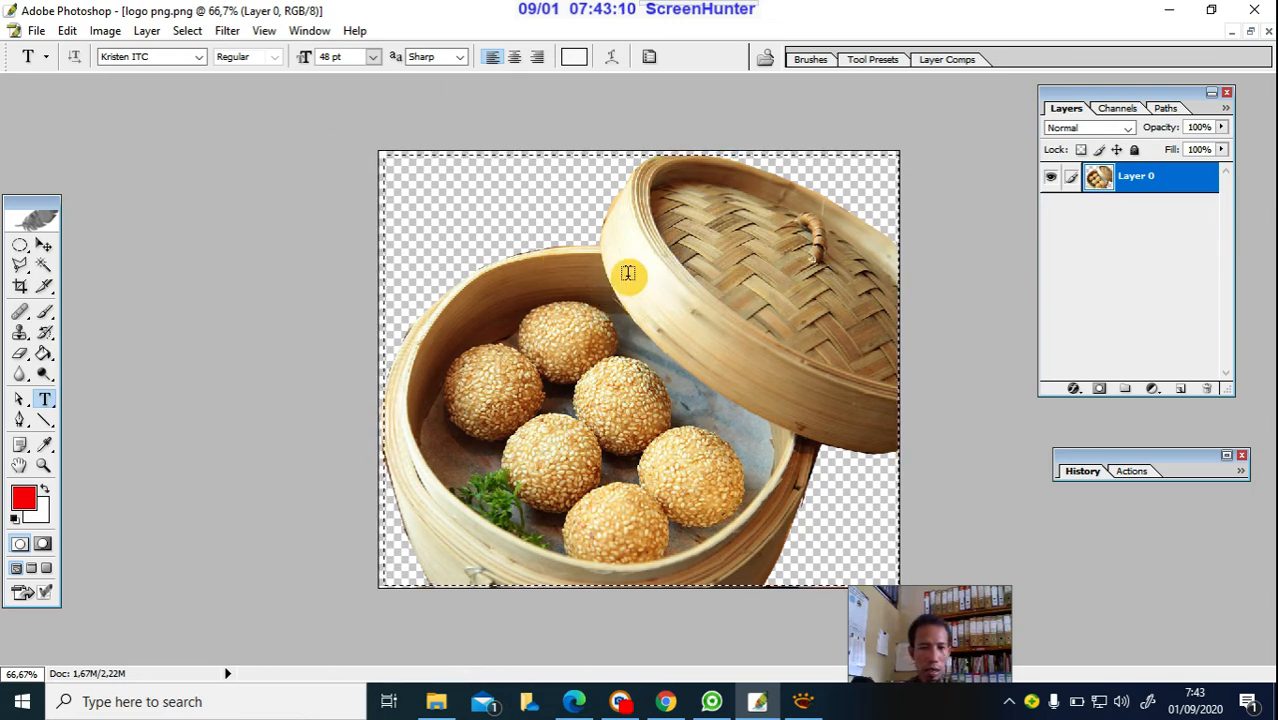
Copy the whole basket image and paste it into the Untitled-1 document as a new layer.
click(310, 31)
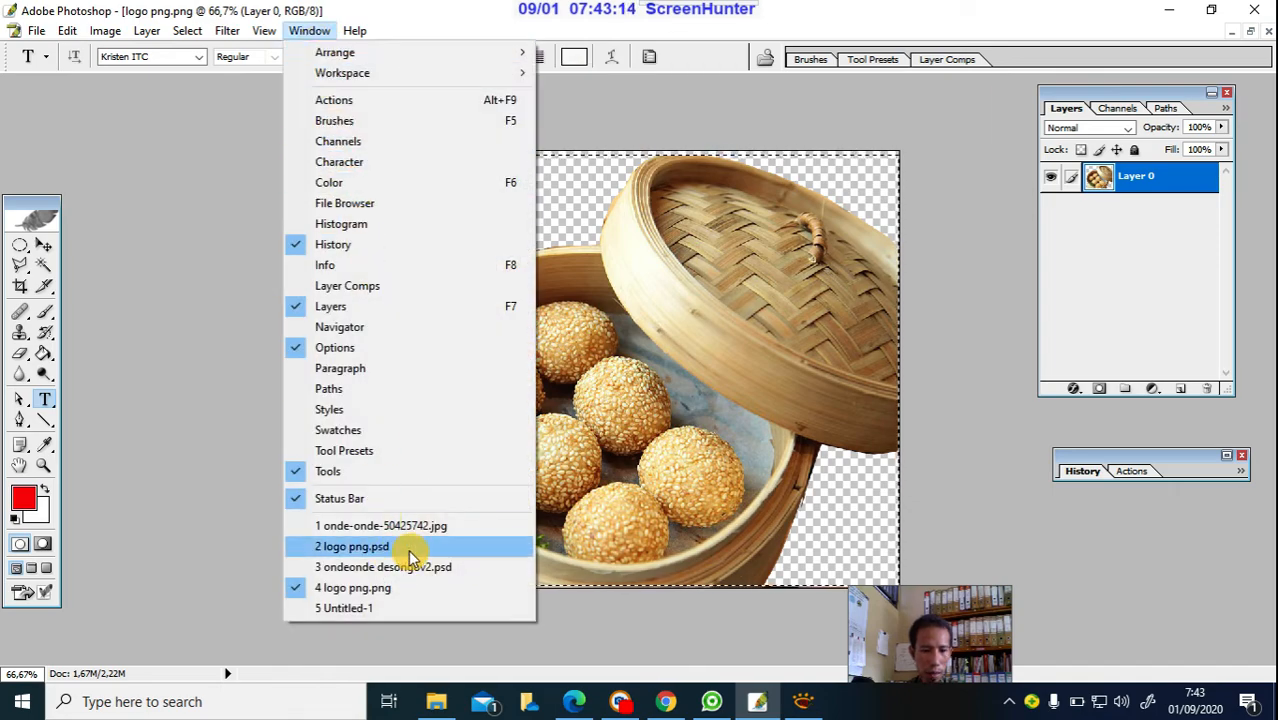
click(360, 608)
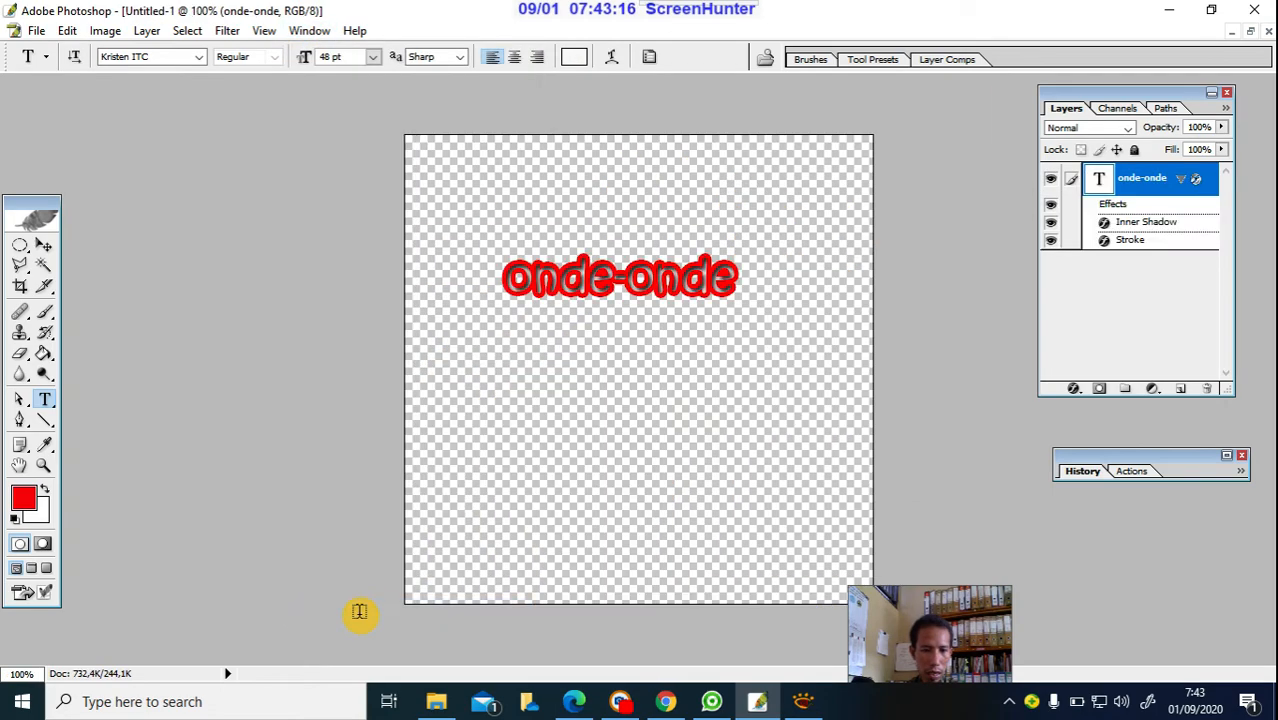
key(ctrl+v)
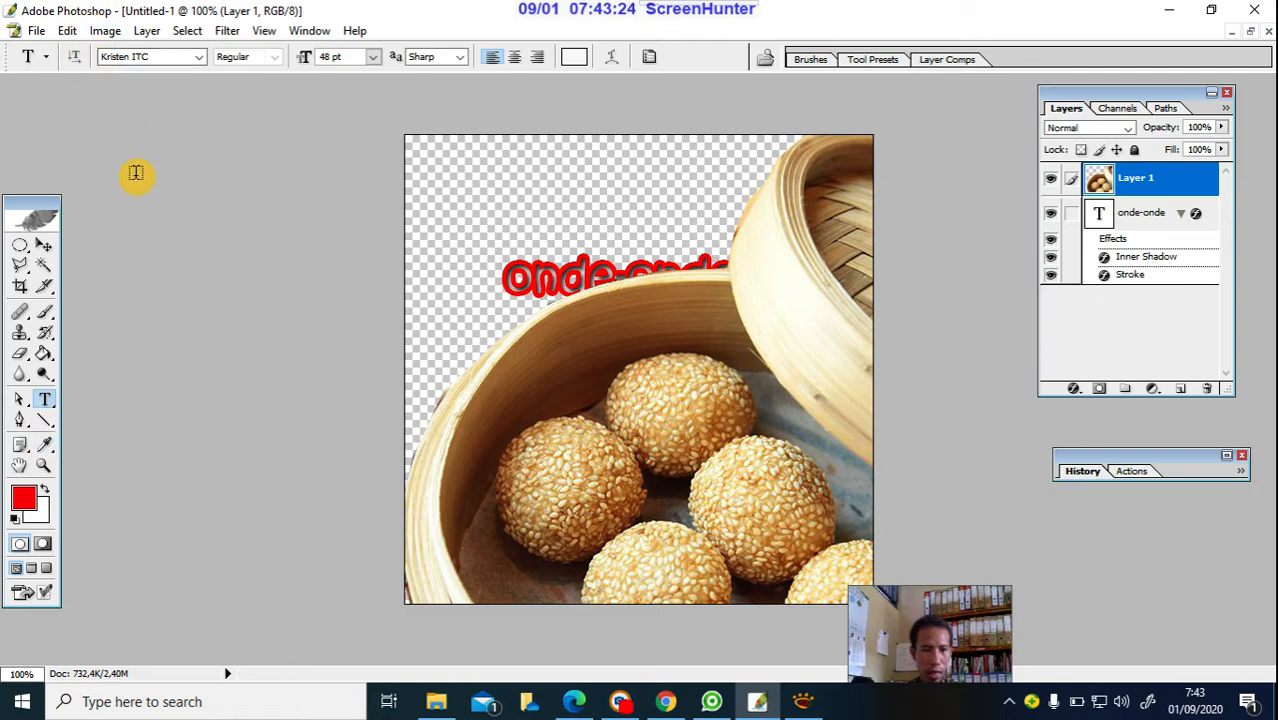
Try repeating the previous transform on the pasted basket image, and undo it.
click(68, 31)
mouse_move(140, 396)
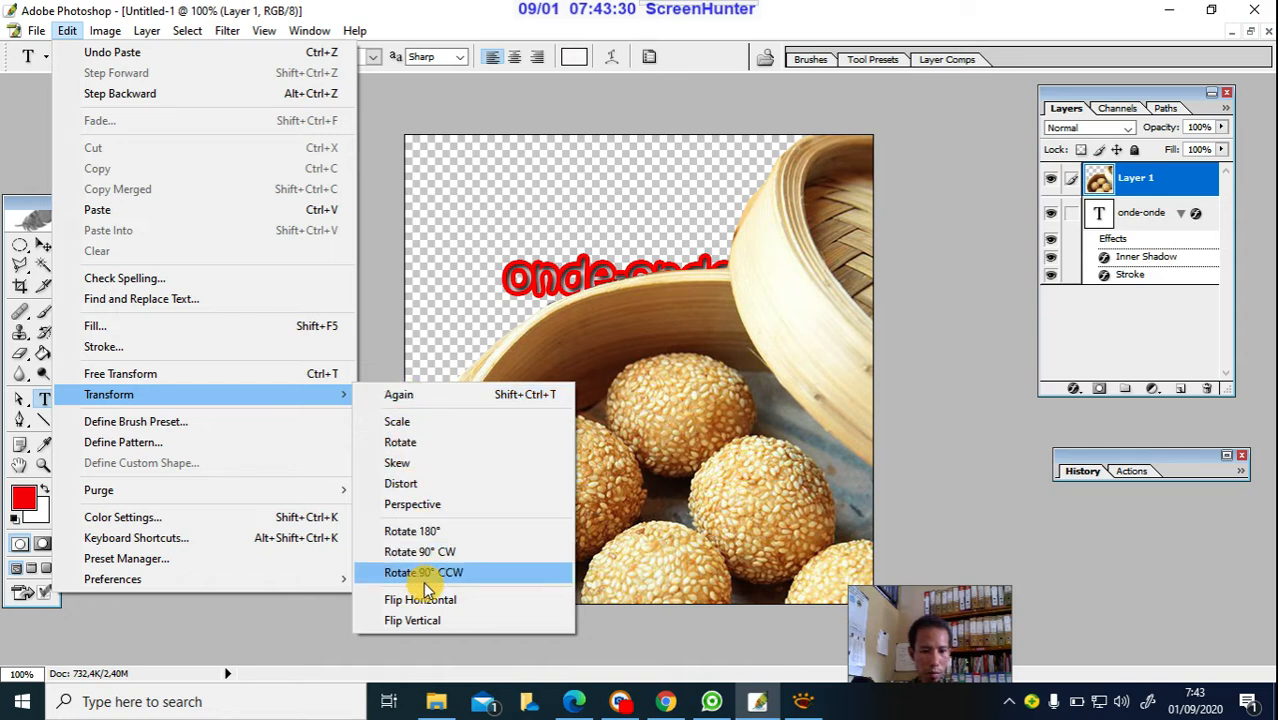
click(400, 420)
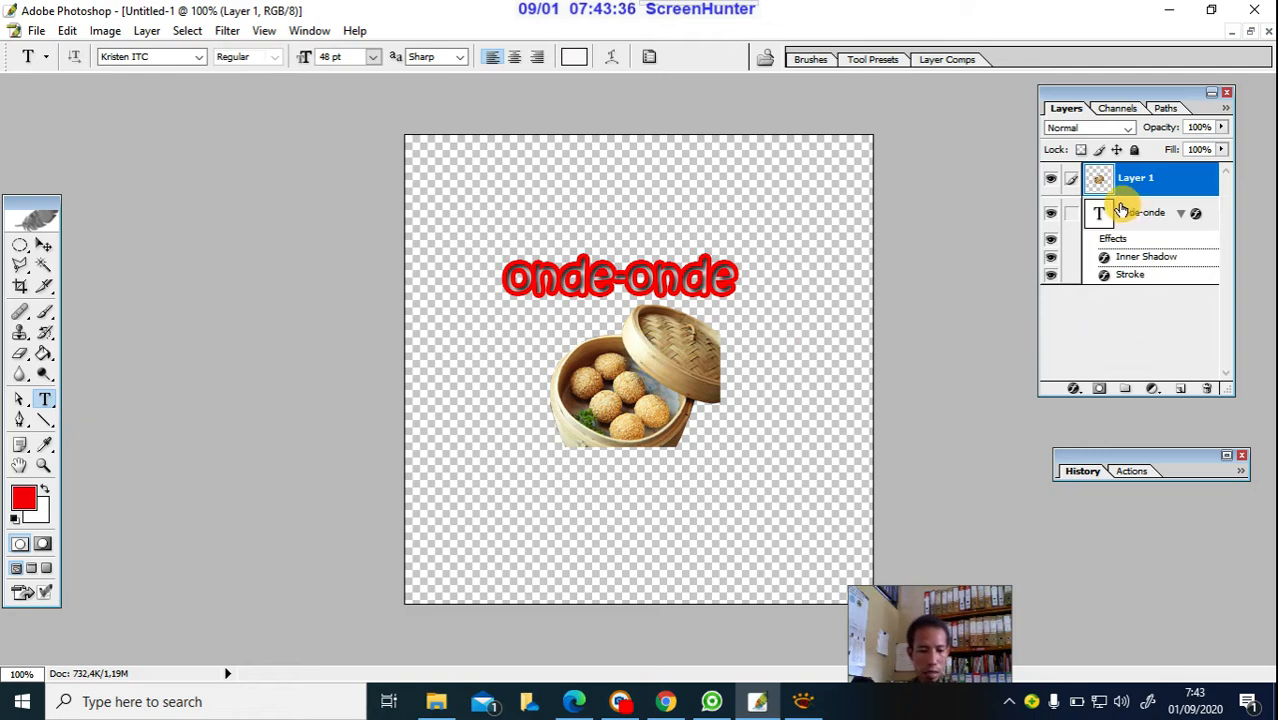
key(ctrl+z)
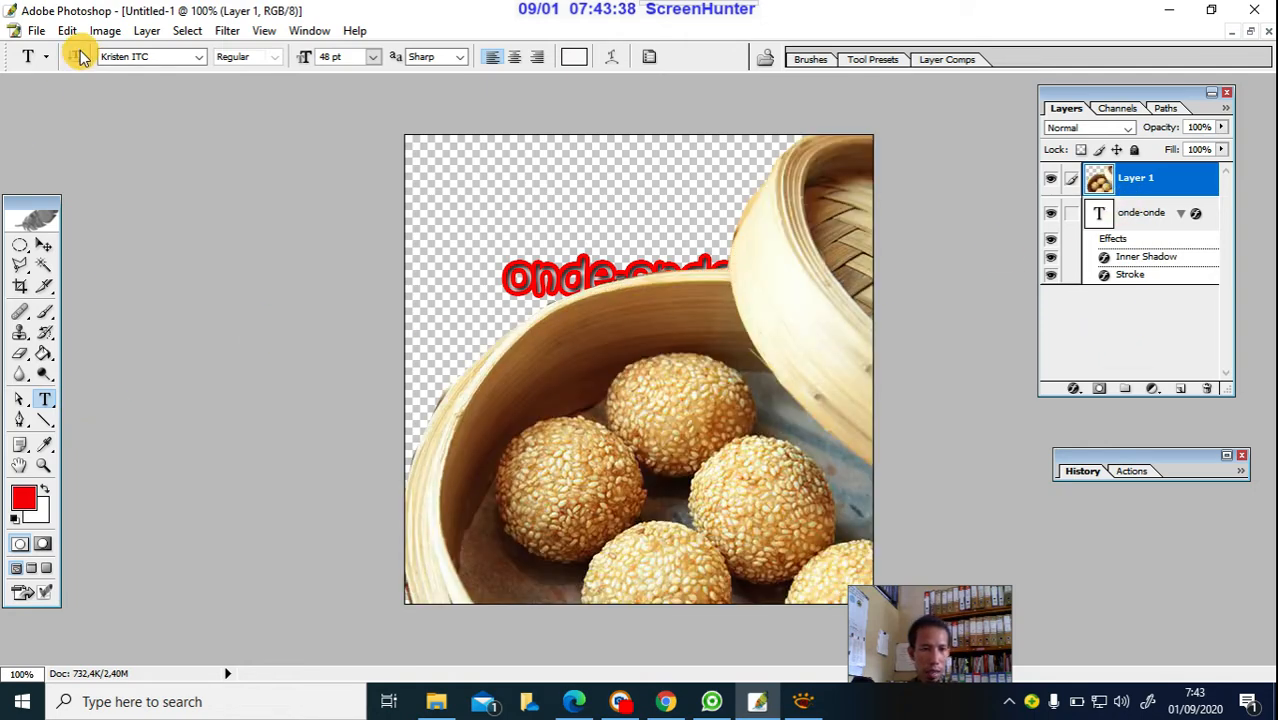
Scale the pasted basket image down proportionally to about 20.6% with Free Transform and apply the transformation.
click(68, 32)
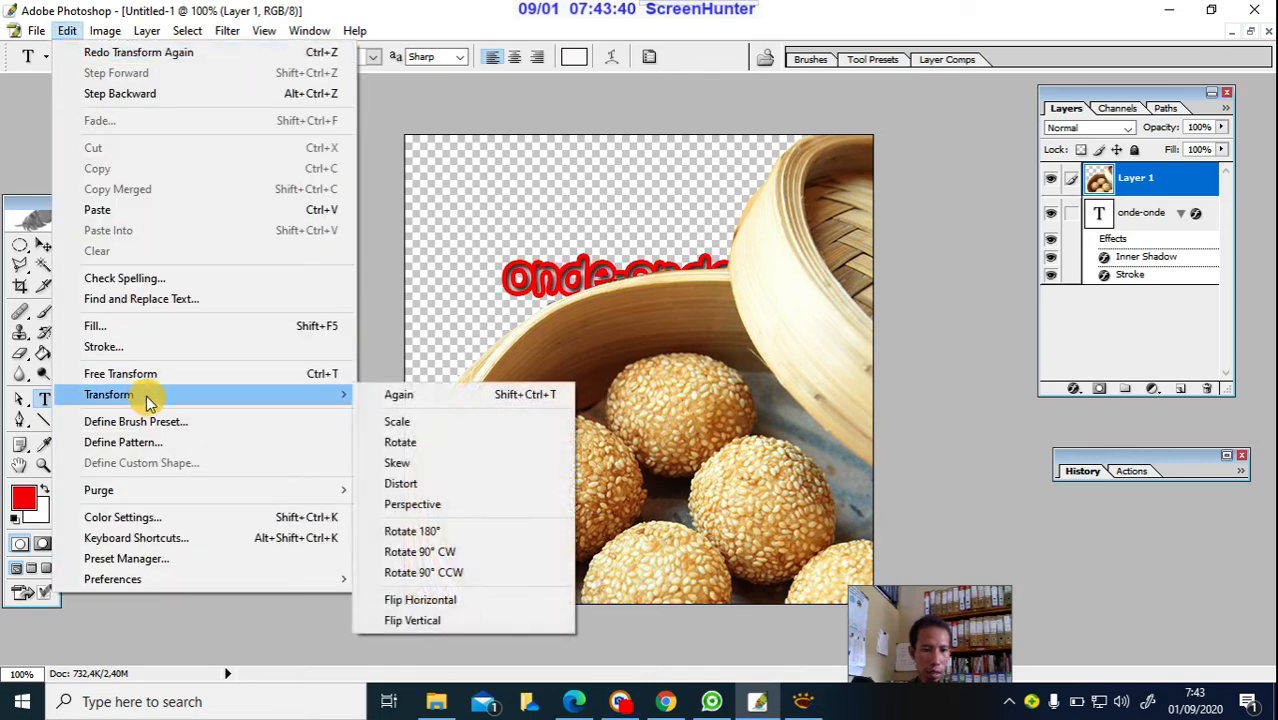
click(162, 373)
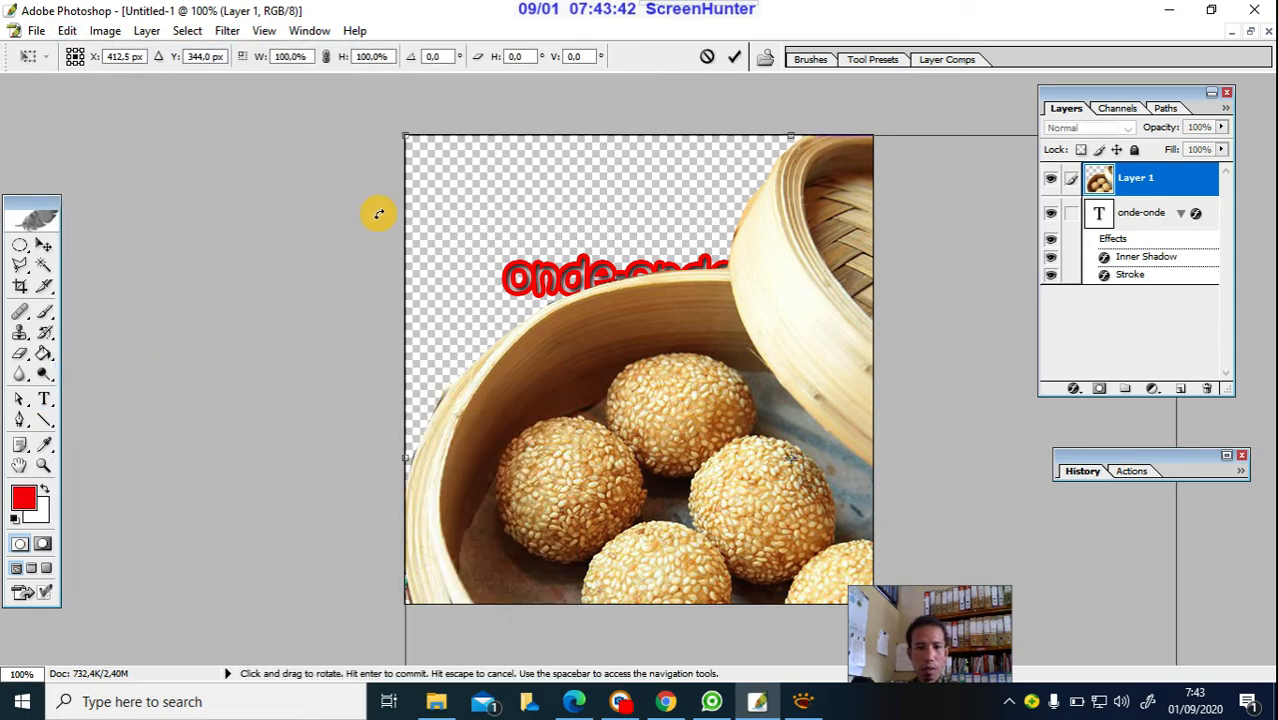
drag(405, 138, 705, 482)
drag(810, 474, 490, 275)
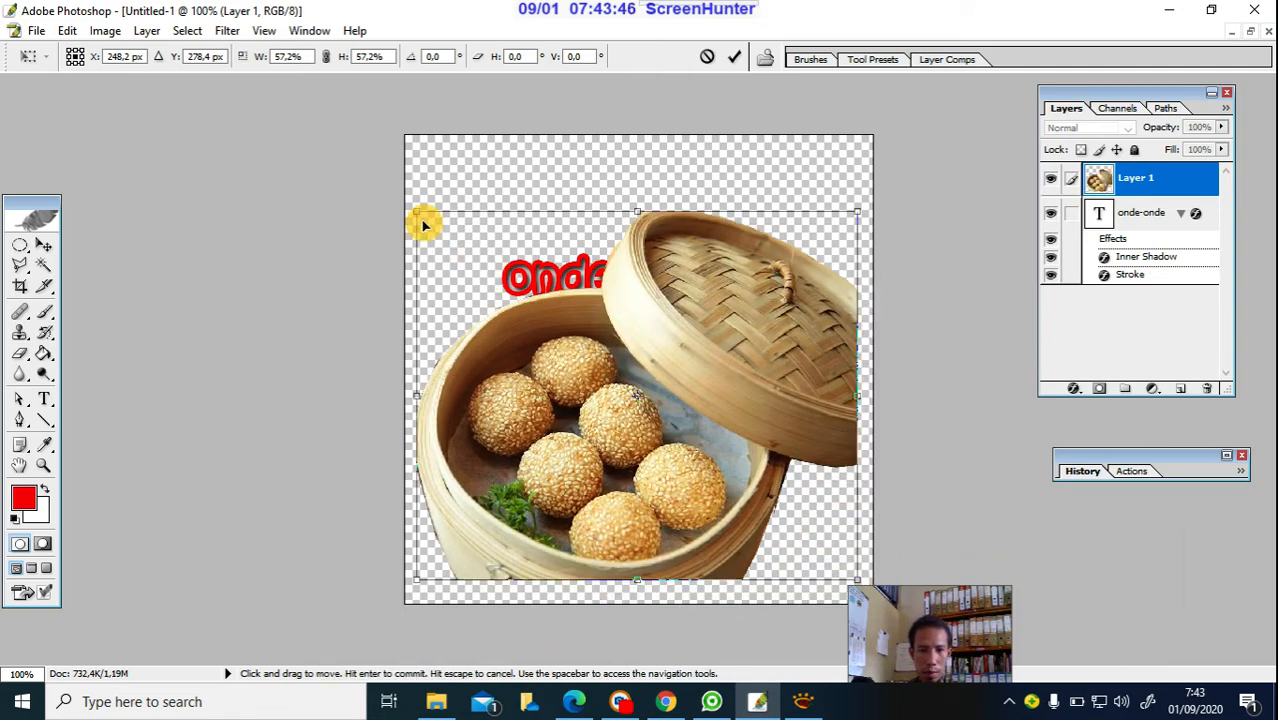
drag(417, 212, 697, 449)
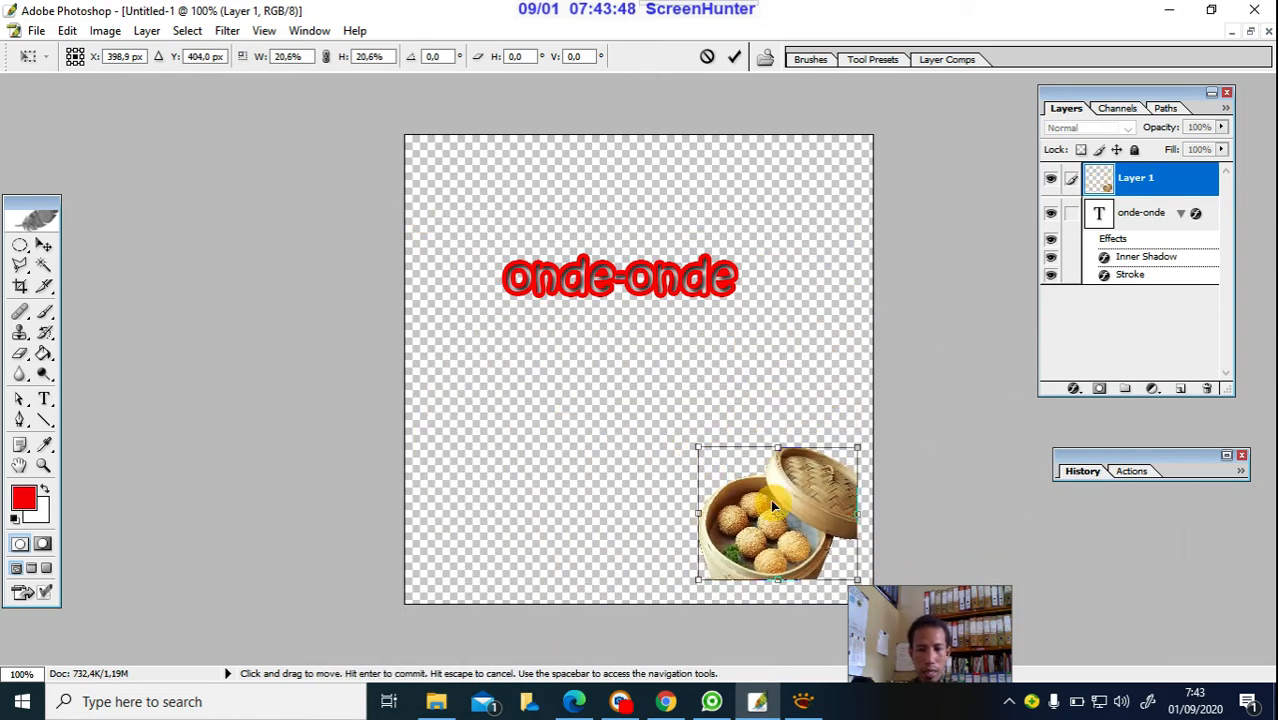
drag(778, 511, 598, 397)
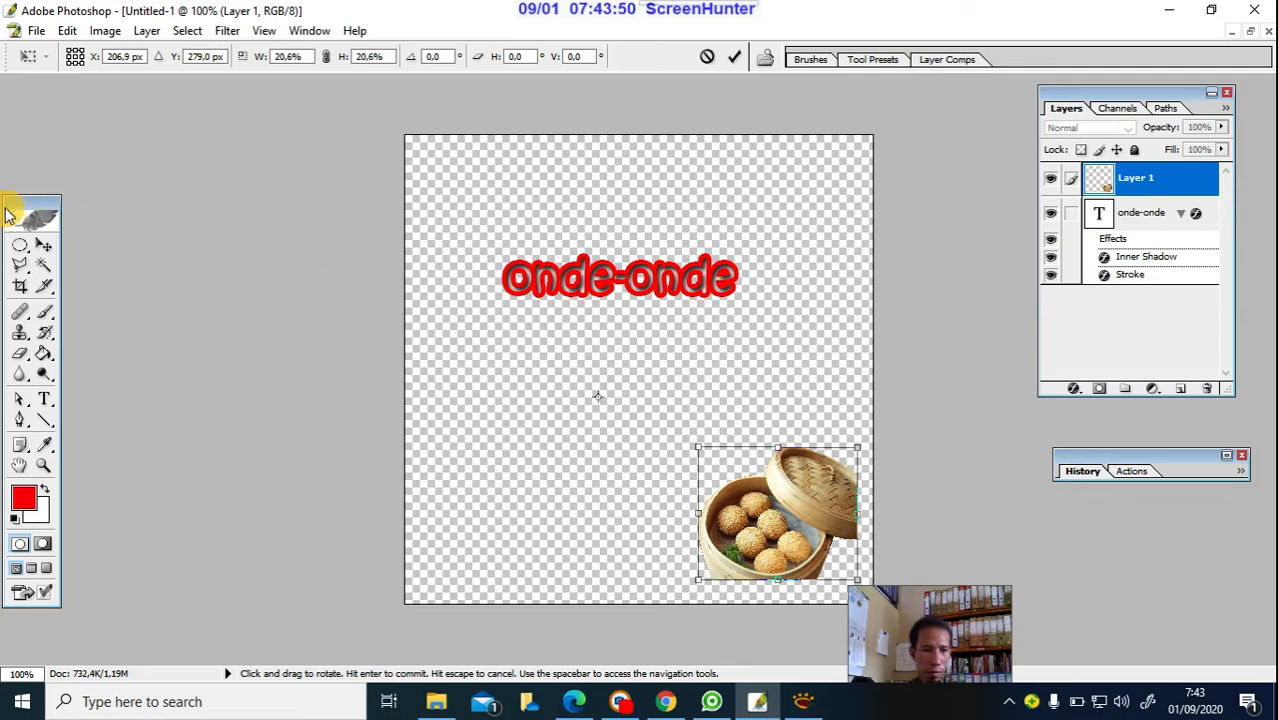
click(36, 248)
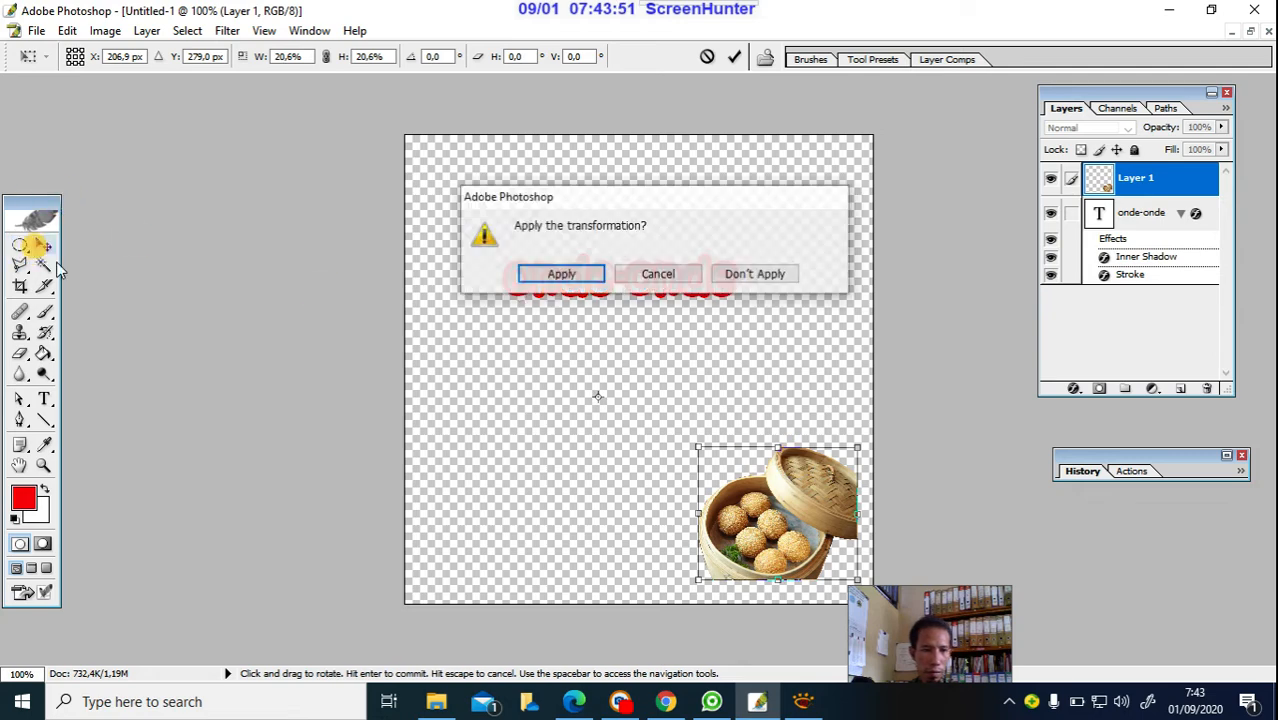
click(588, 275)
Stack the onde-onde text layer above the basket layer and place the basket just below the text near the canvas centre.
drag(766, 518, 635, 343)
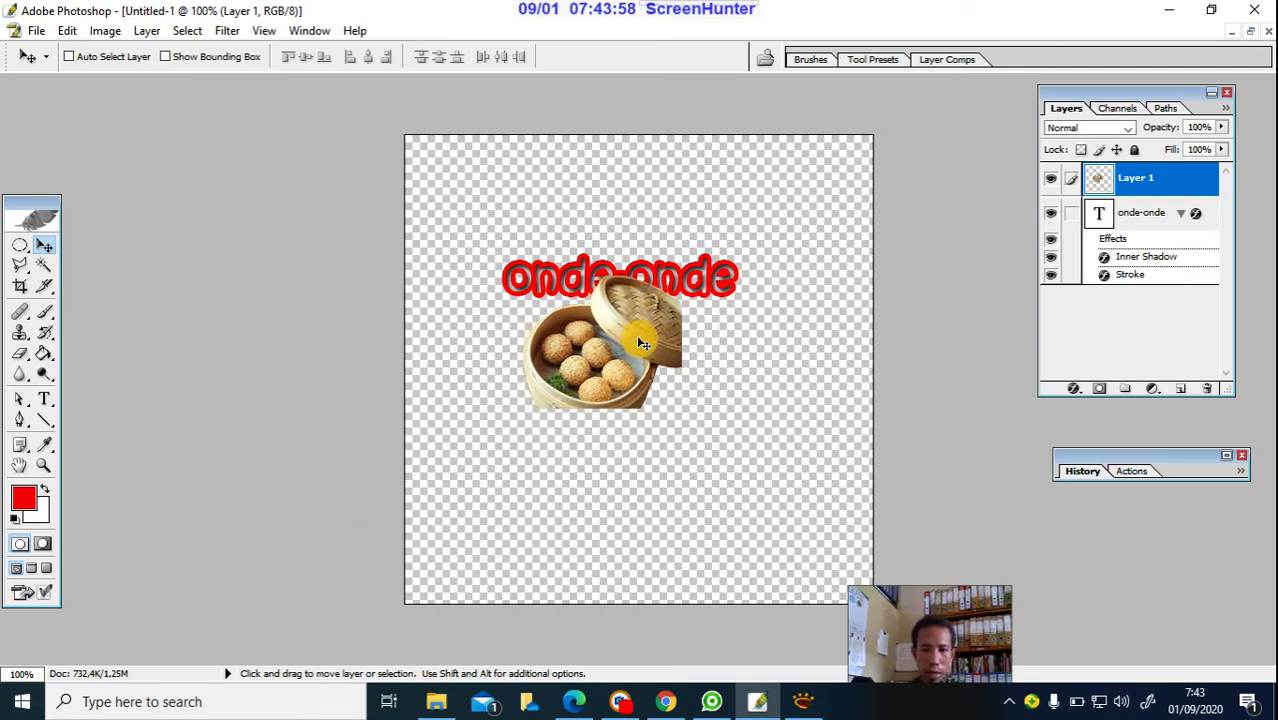
click(1099, 218)
drag(1099, 218, 1098, 172)
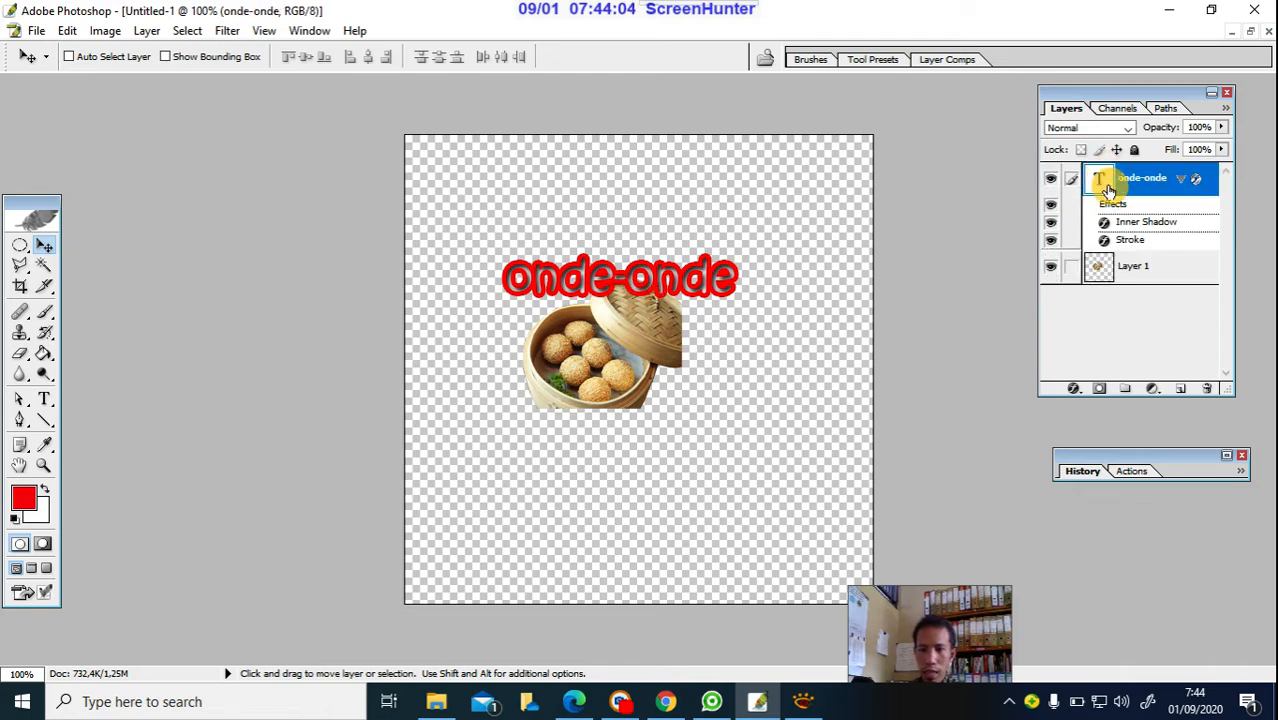
mouse_move(629, 363)
mouse_down()
mouse_move(641, 355)
mouse_move(614, 350)
mouse_move(626, 357)
mouse_up()
click(1136, 270)
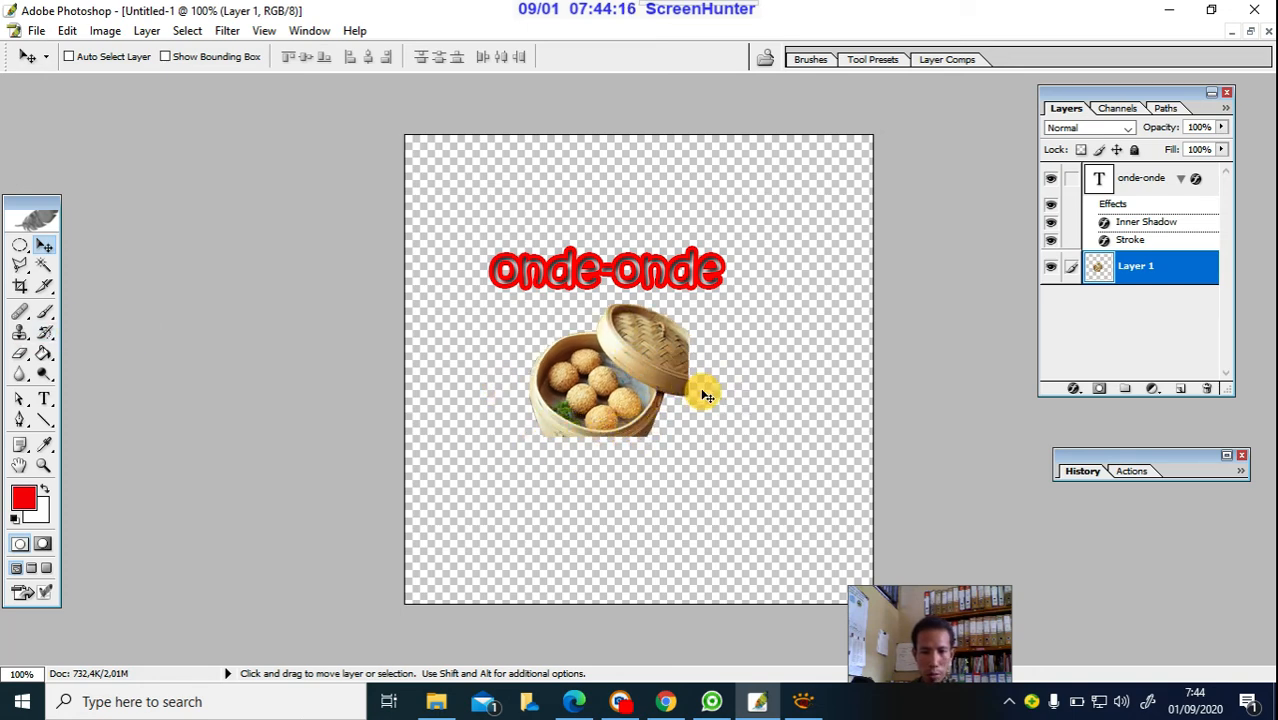
Copy a circular selection around the basket and its dumplings to a new layer, and hide the original Layer 1.
click(22, 248)
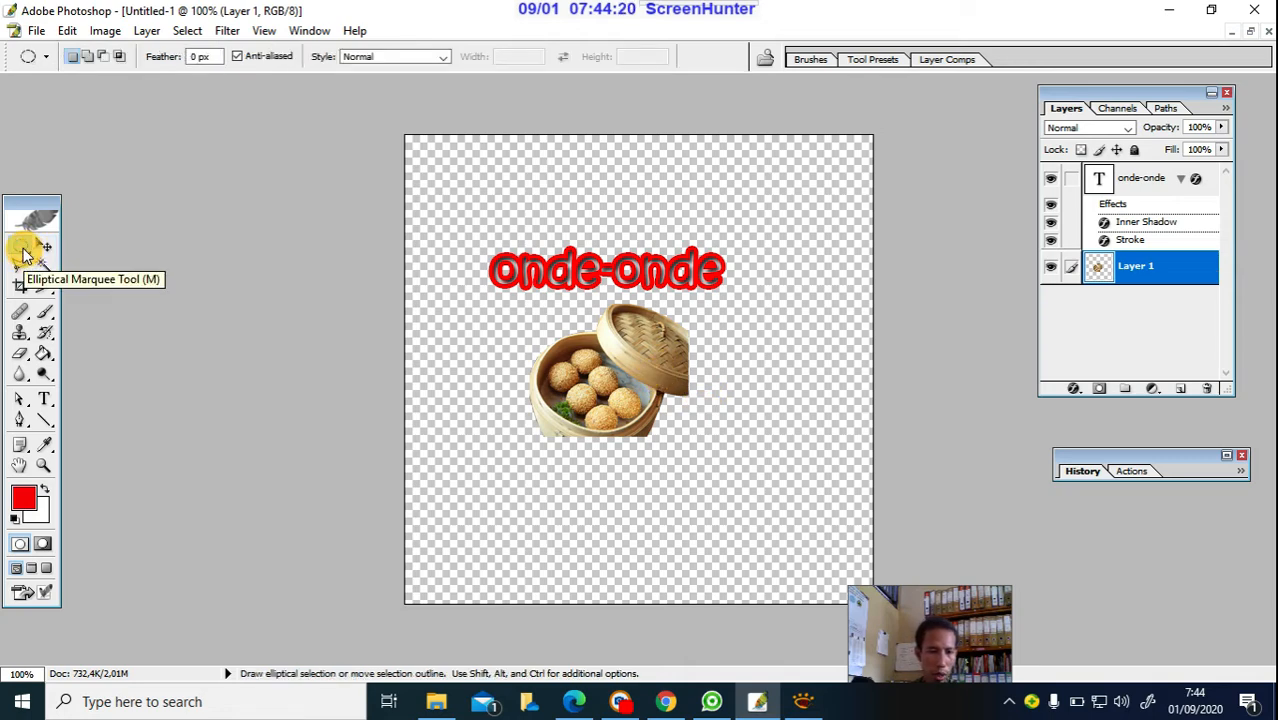
click(25, 254)
click(21, 244)
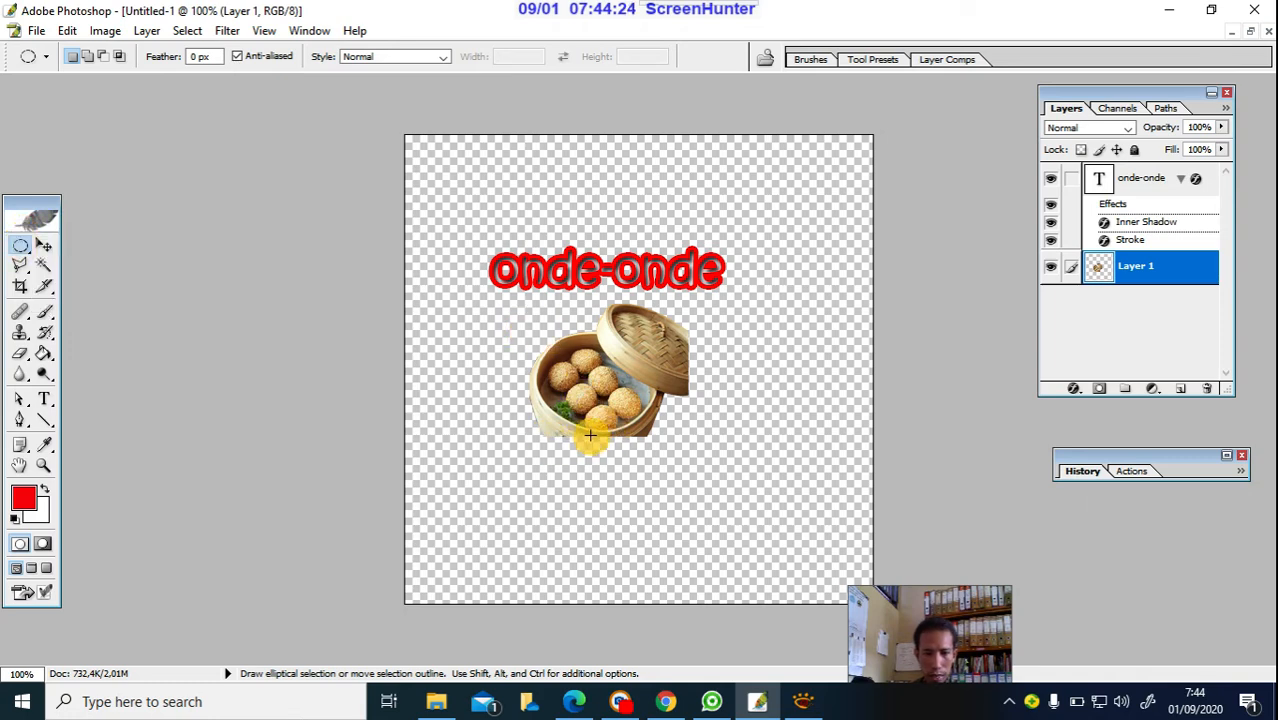
key(ctrl+space)
click(620, 395)
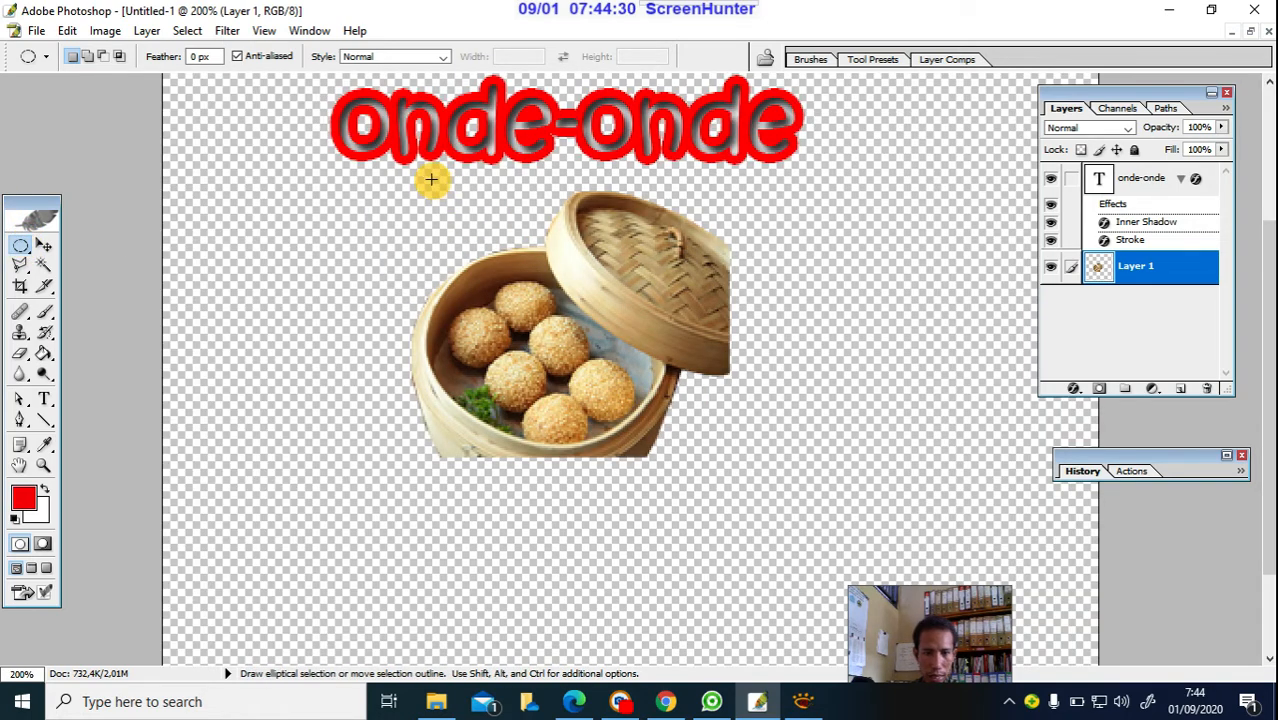
drag(432, 180, 662, 465)
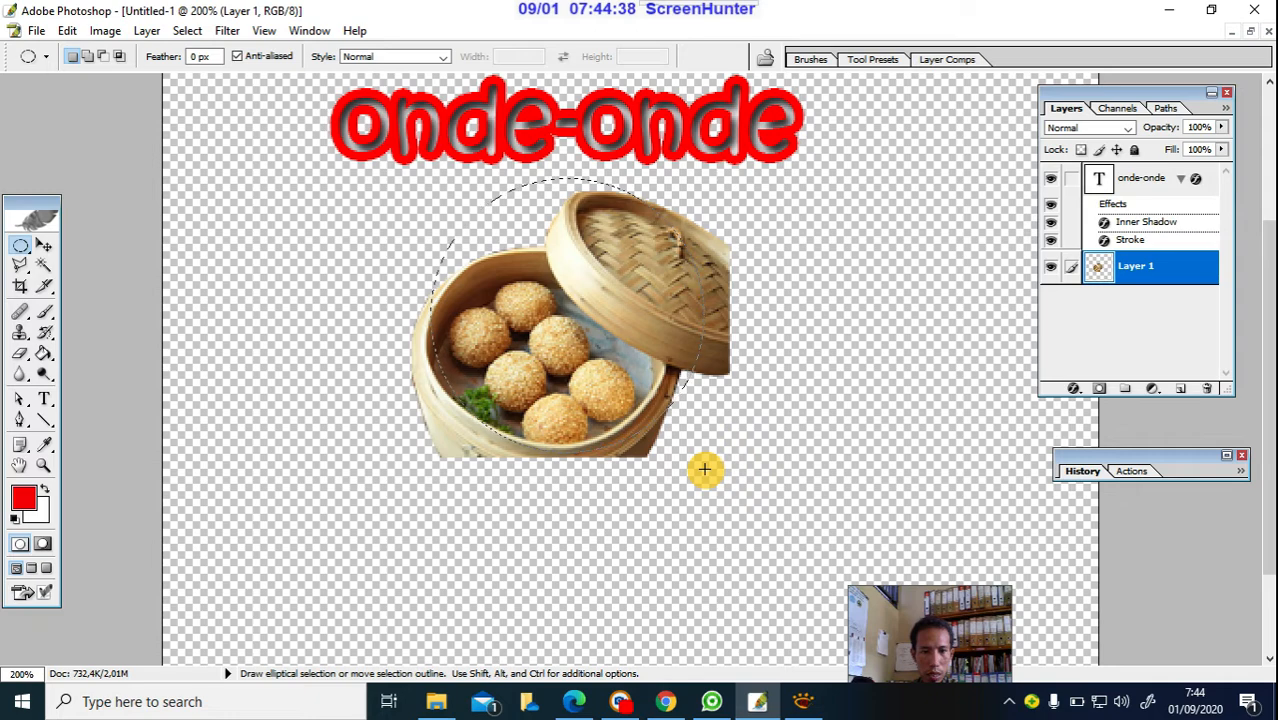
mouse_move(636, 340)
mouse_down()
mouse_move(622, 320)
mouse_move(612, 341)
mouse_up()
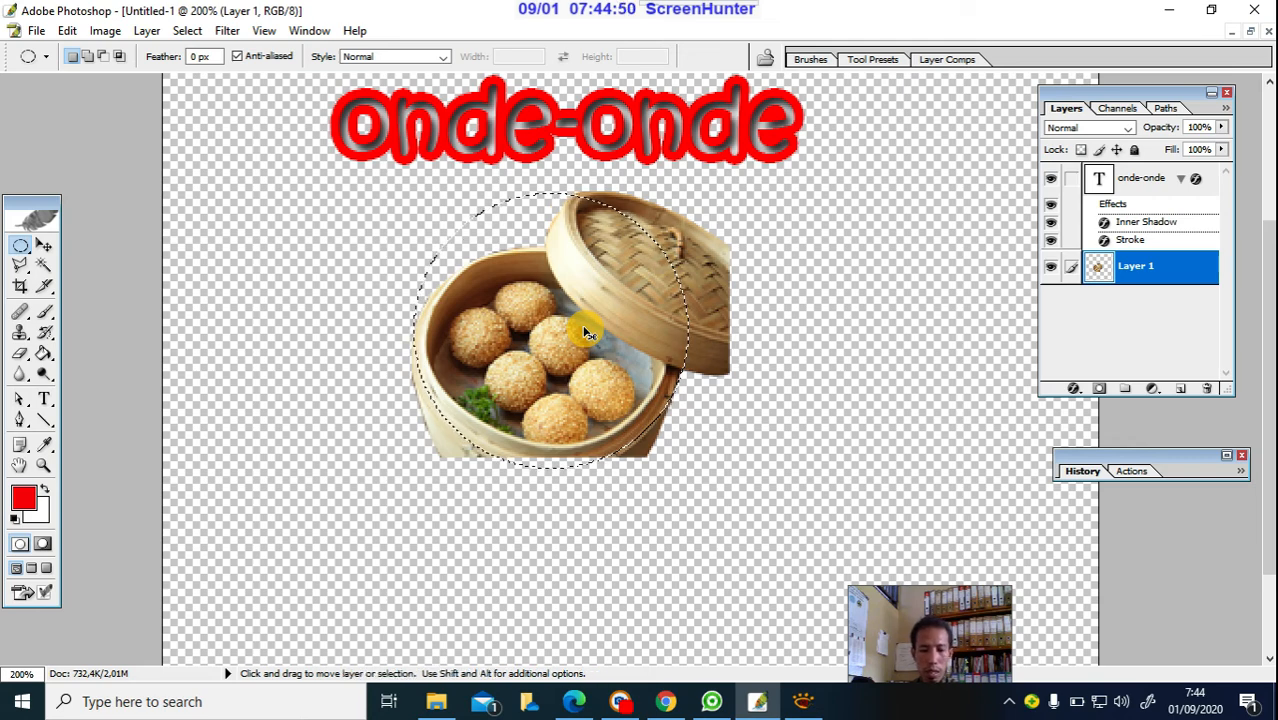
key(ctrl+j)
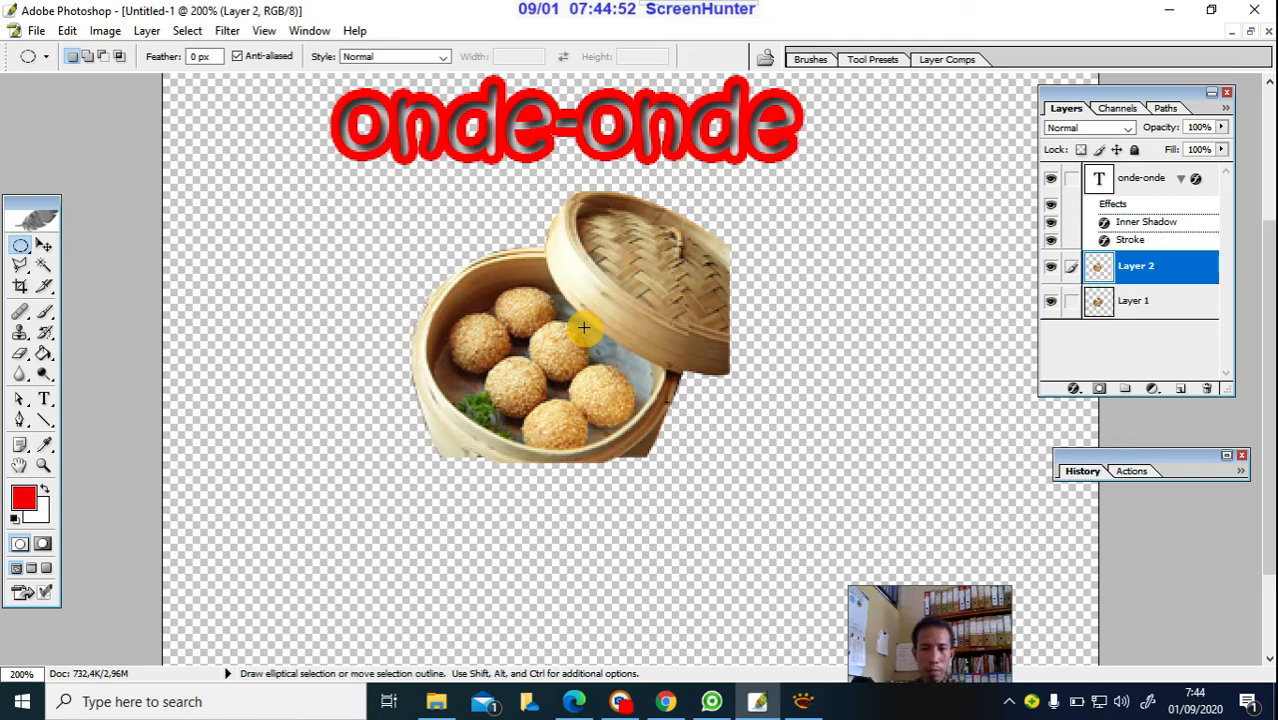
click(1051, 304)
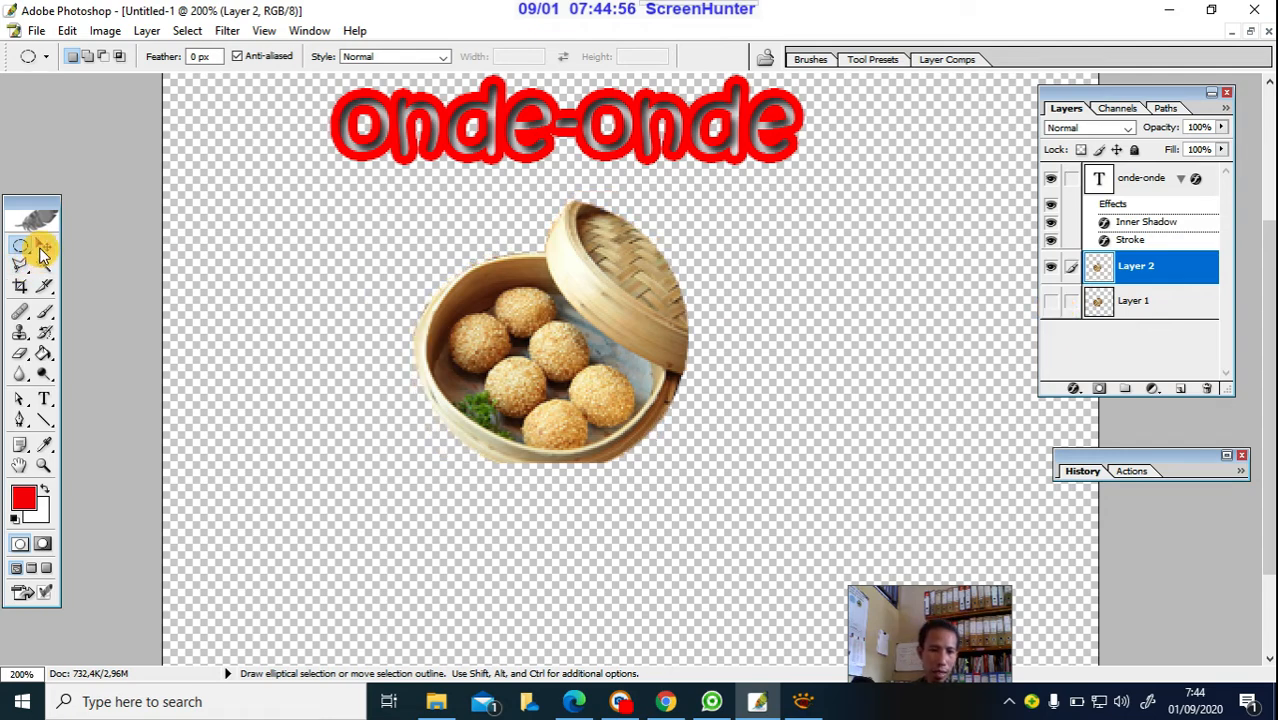
Position the round basket cutout just below the lettering and centre the onde-onde text horizontally on the canvas.
click(43, 247)
drag(619, 337, 625, 290)
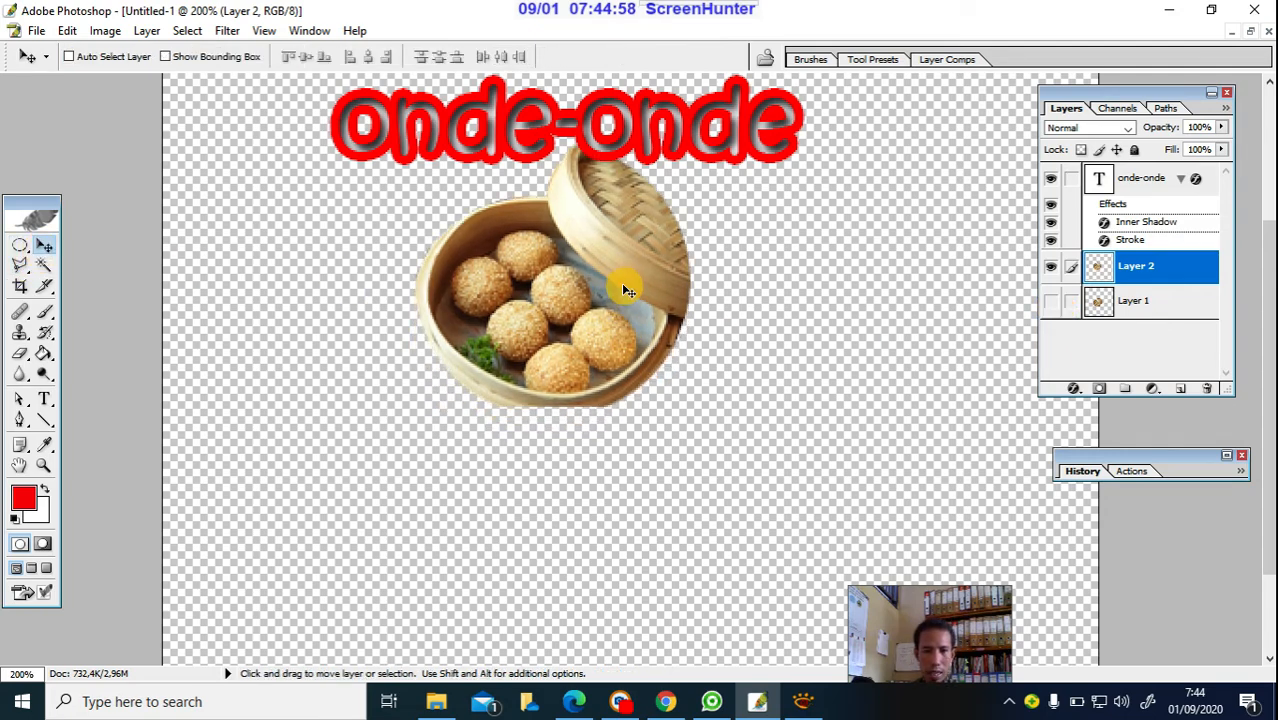
alt+click(716, 333)
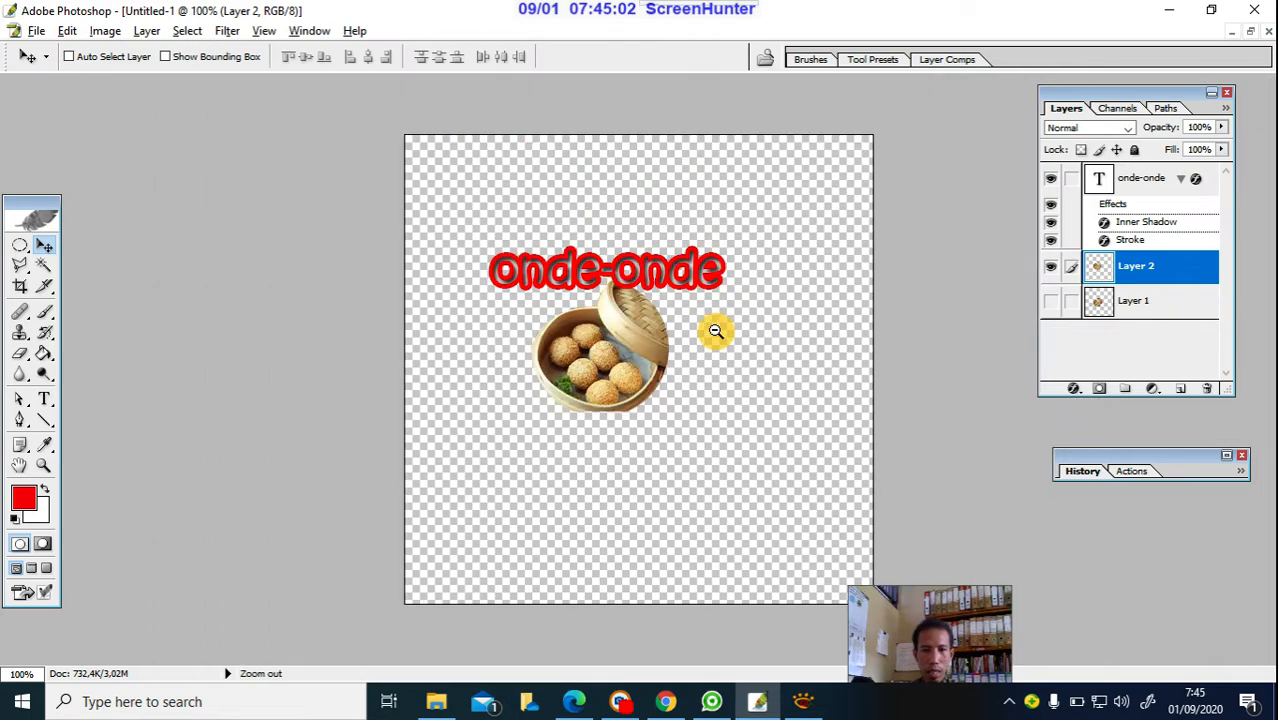
alt+click(716, 331)
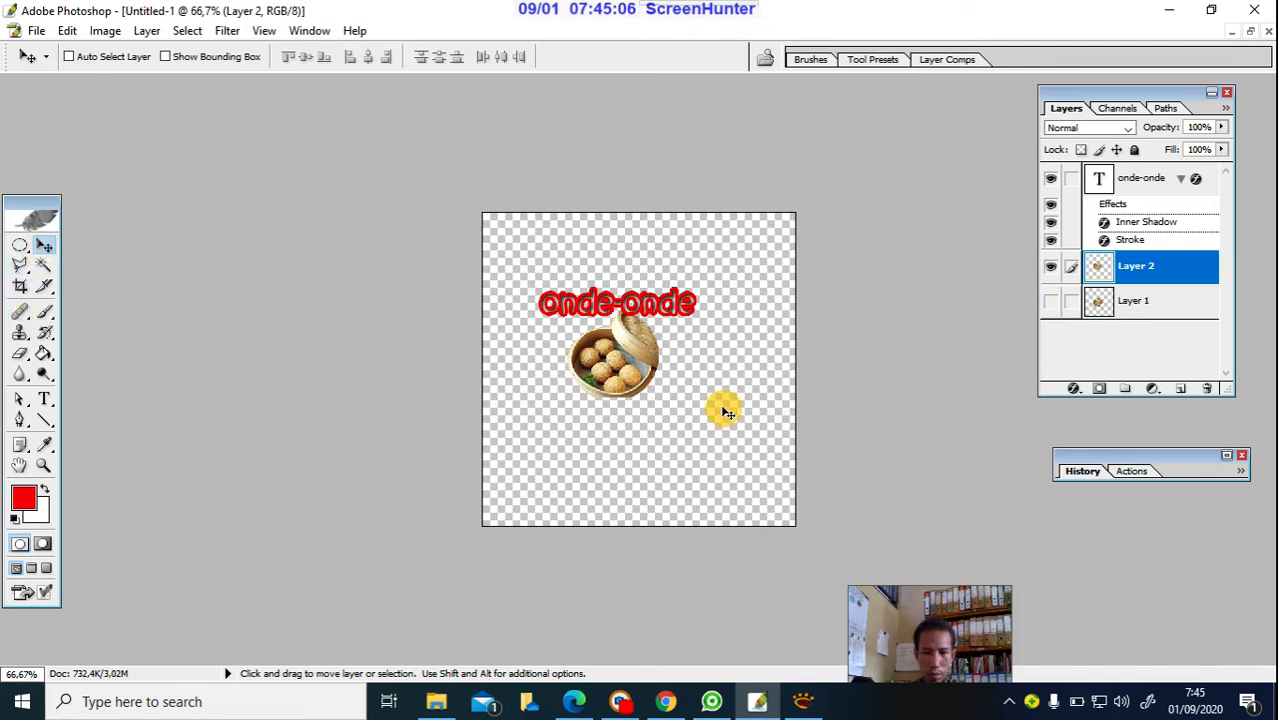
drag(629, 378, 645, 383)
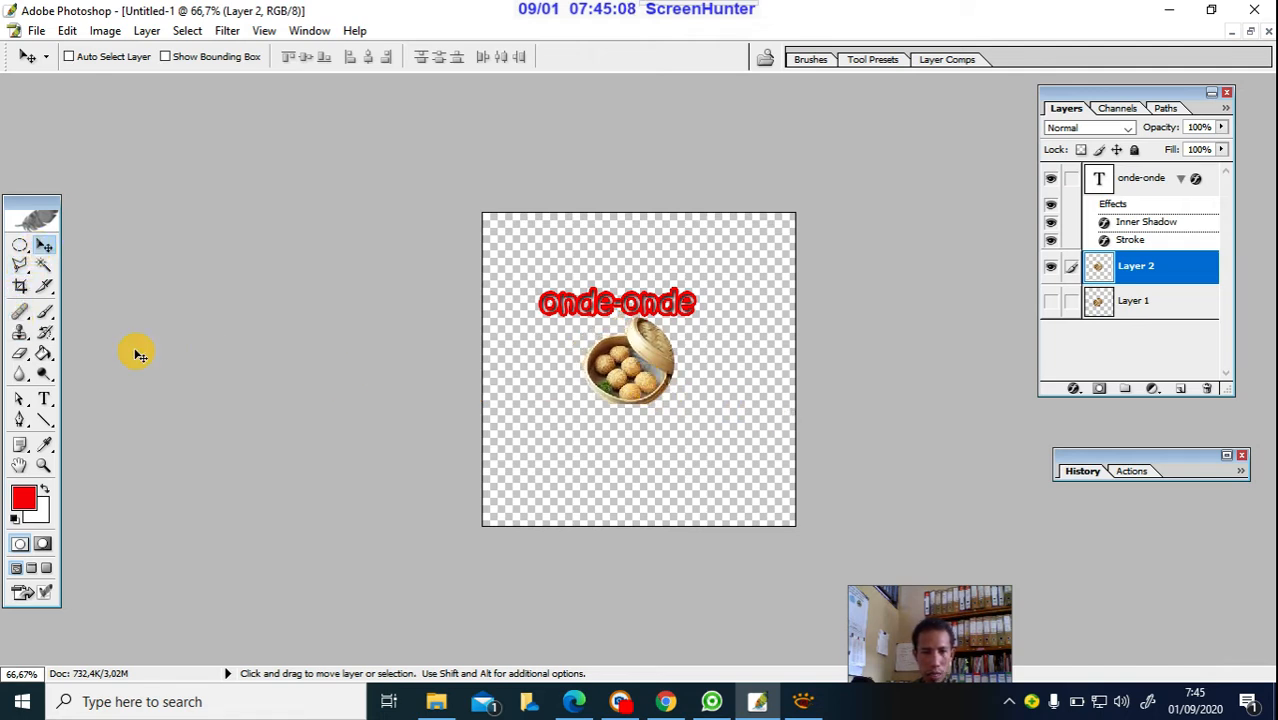
click(1110, 176)
drag(595, 302, 617, 300)
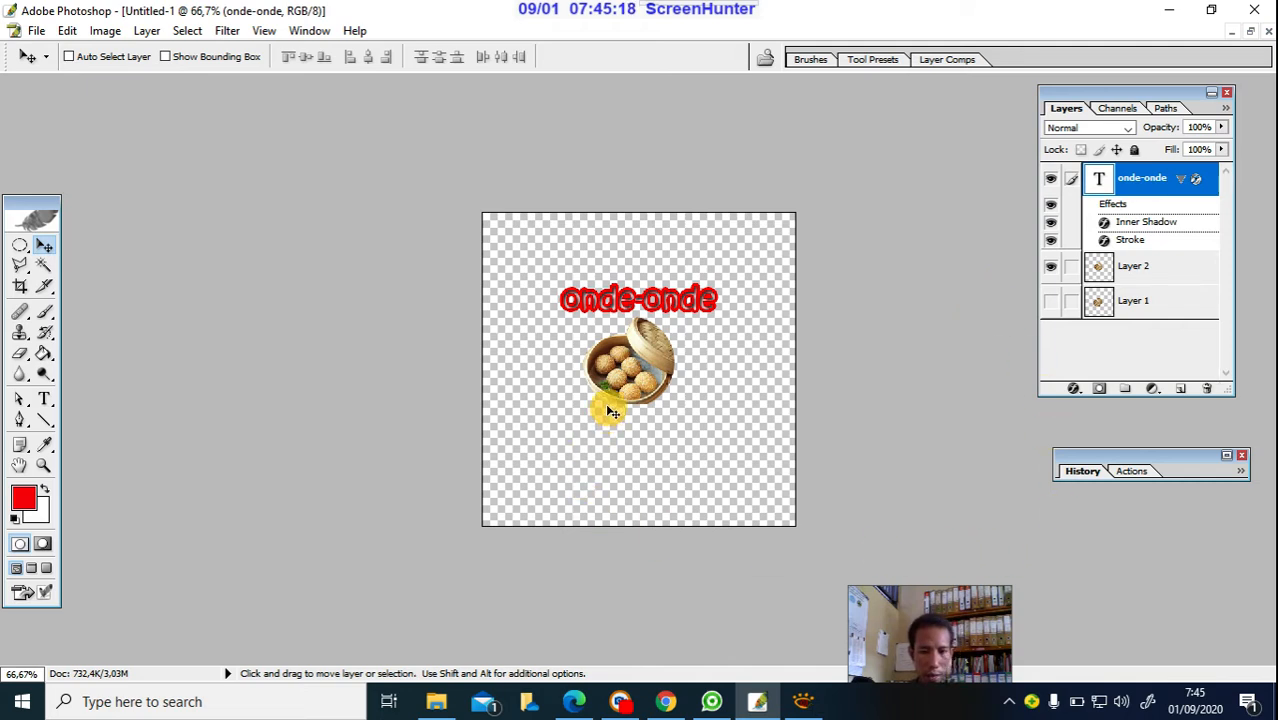
Move the basket cutout on Layer 2 straight up so its lid sits partly behind the onde-onde text.
key(ctrl+space)
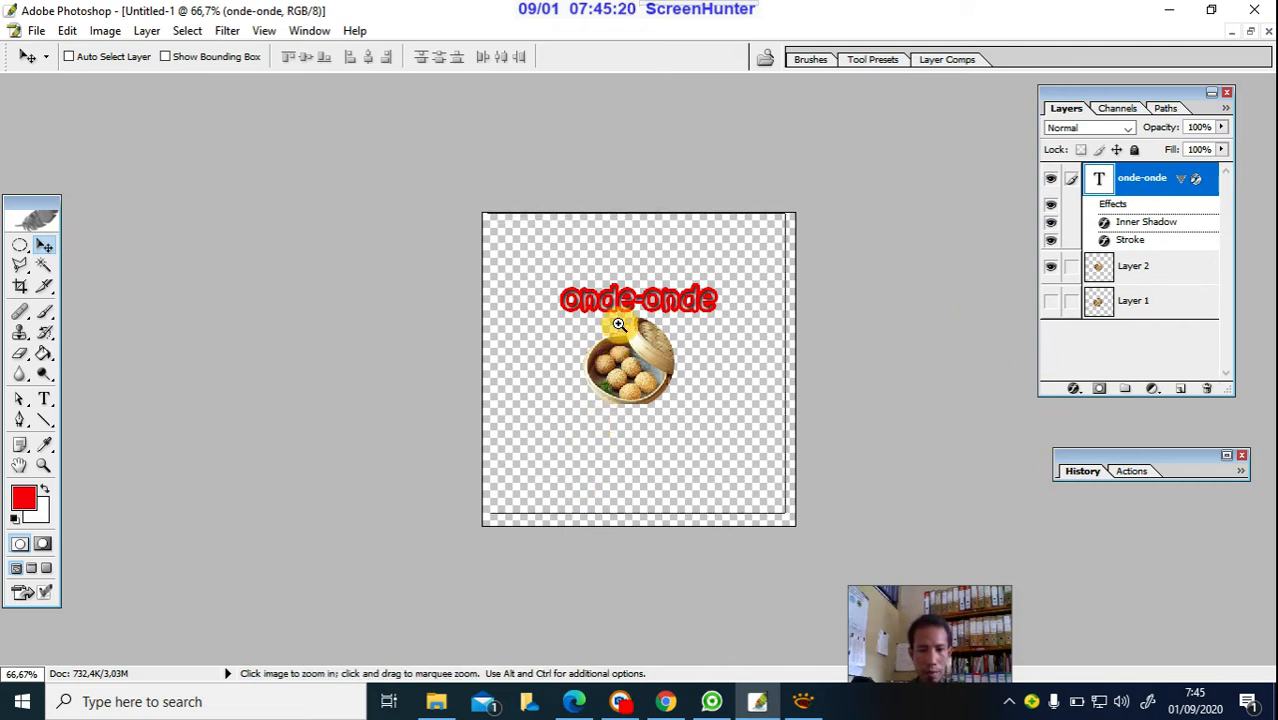
click(620, 326)
click(622, 327)
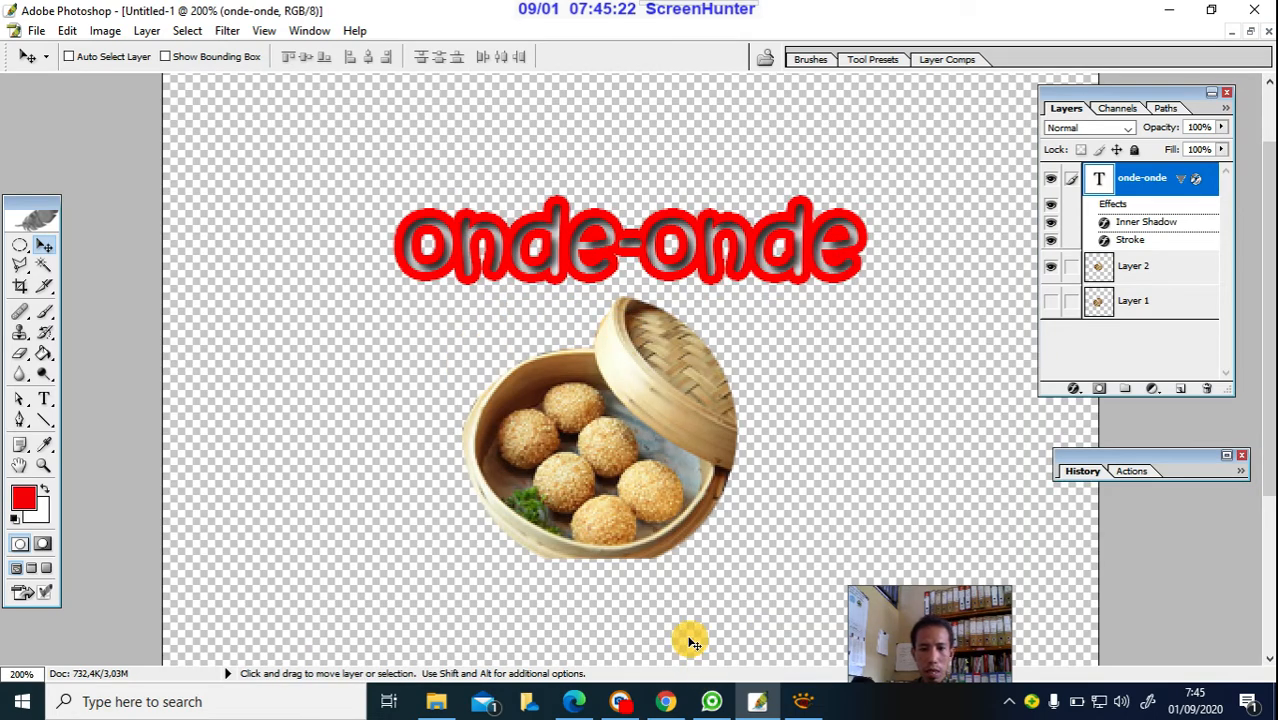
click(1105, 266)
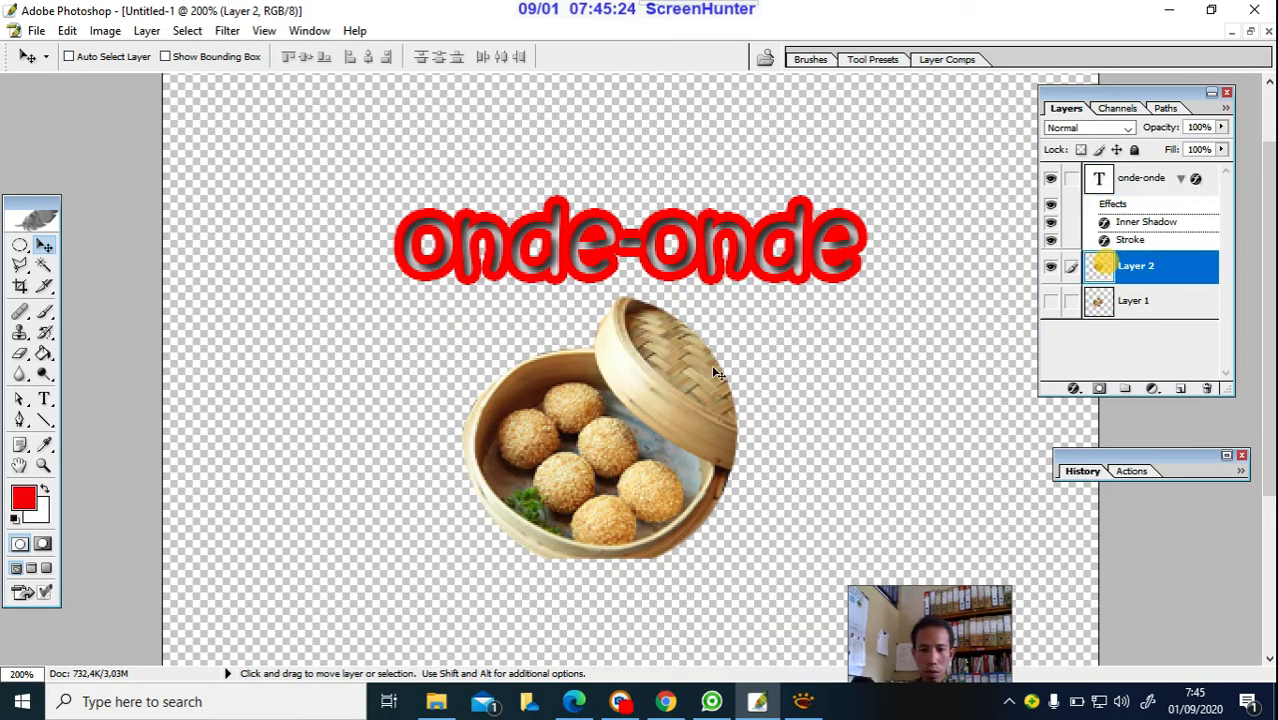
drag(620, 457, 618, 367)
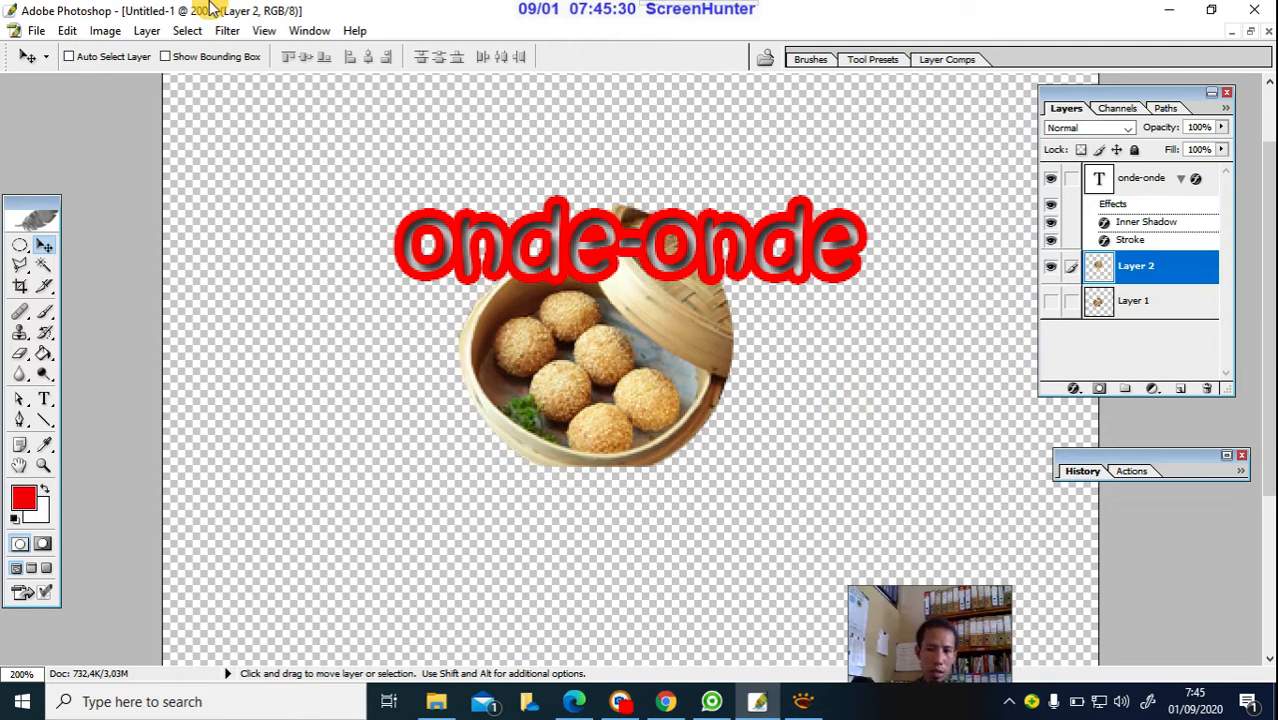
Add the text de'Songo in Kristen ITC 48 pt just below the basket and centre it under the artwork.
click(44, 399)
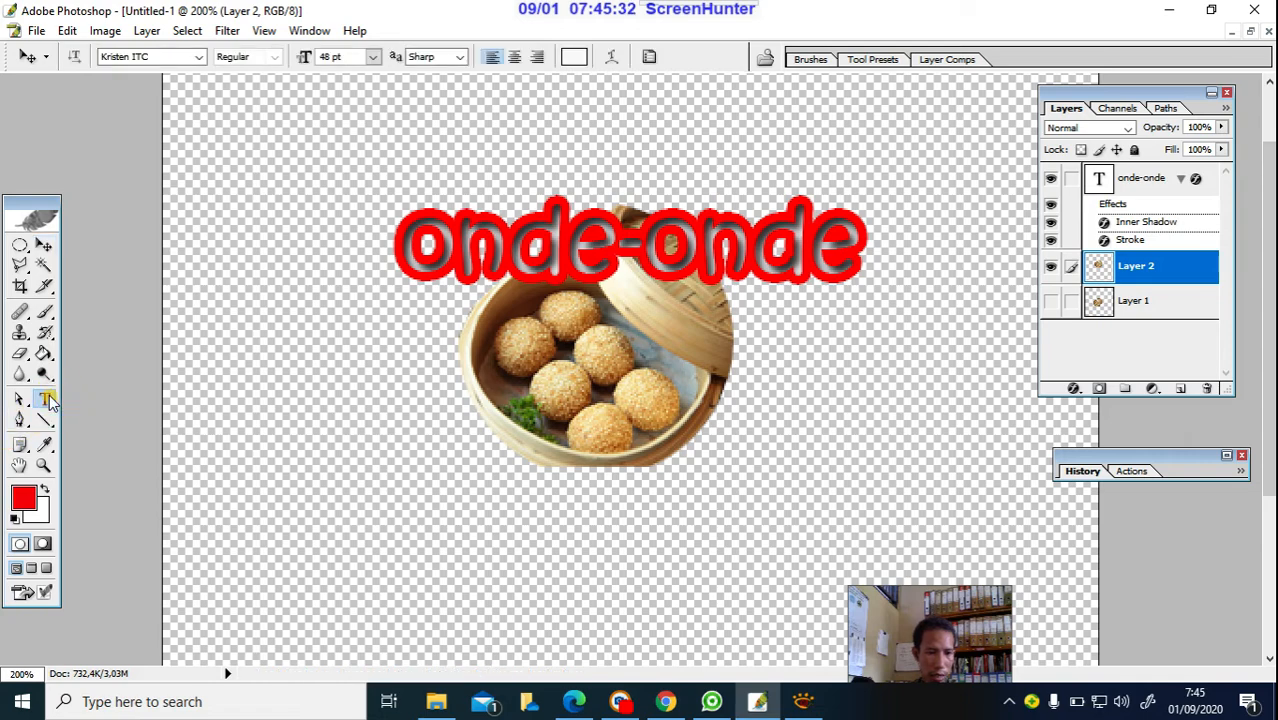
click(465, 531)
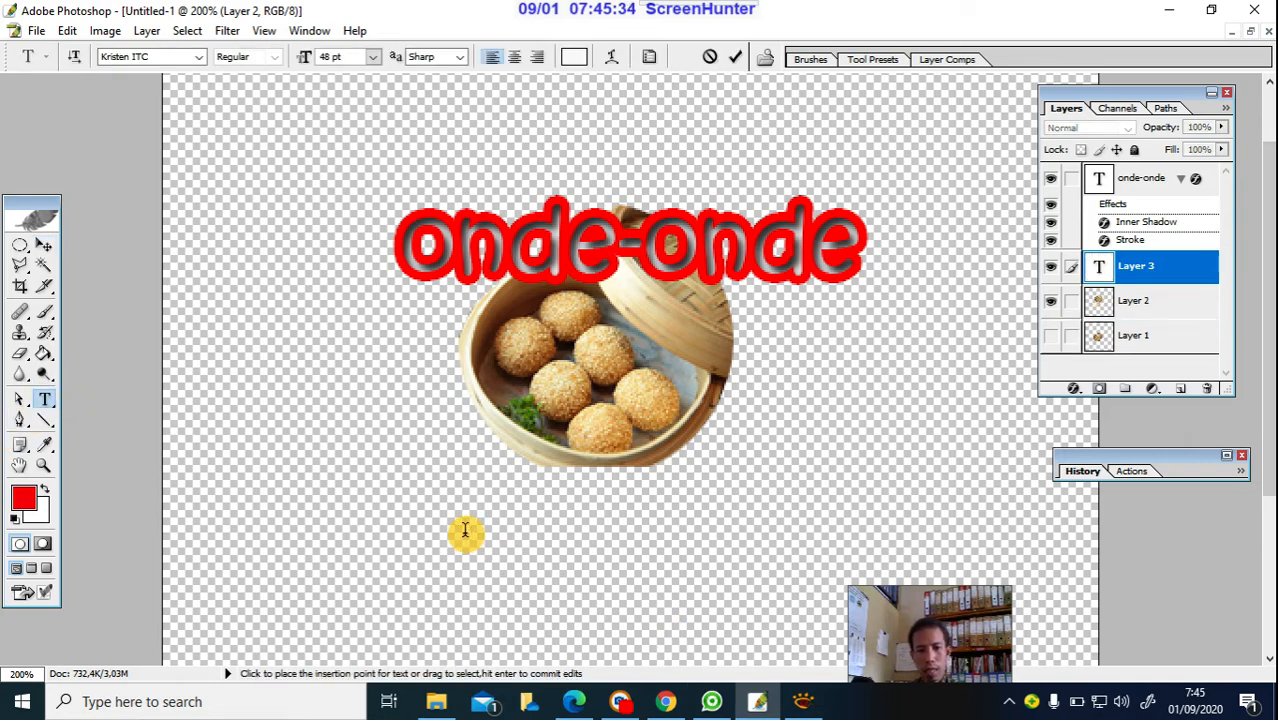
text(de)
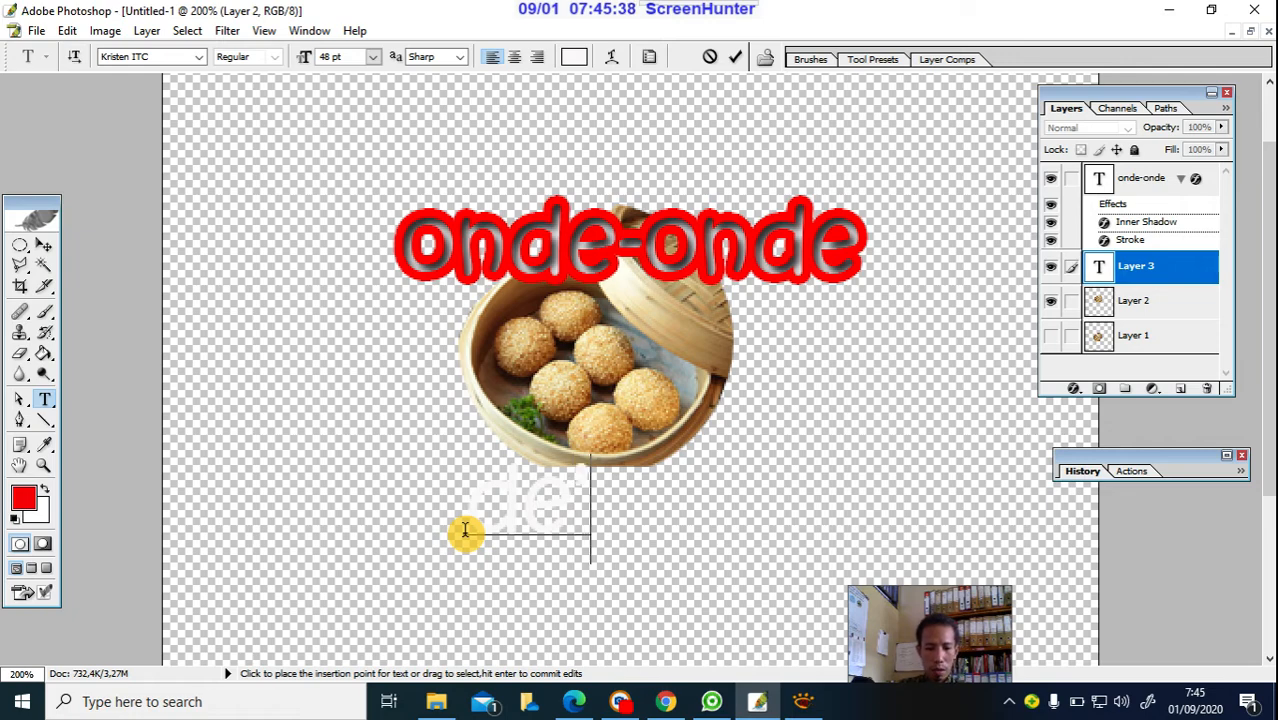
text('gongo)
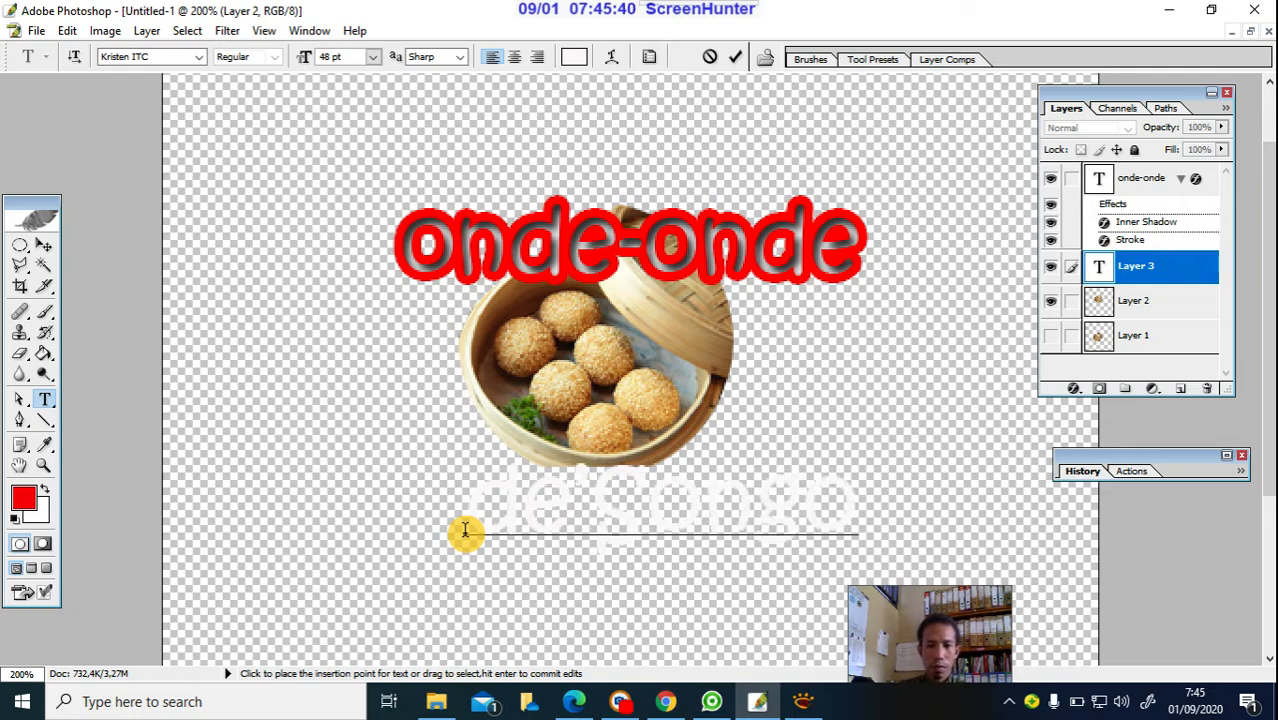
click(44, 245)
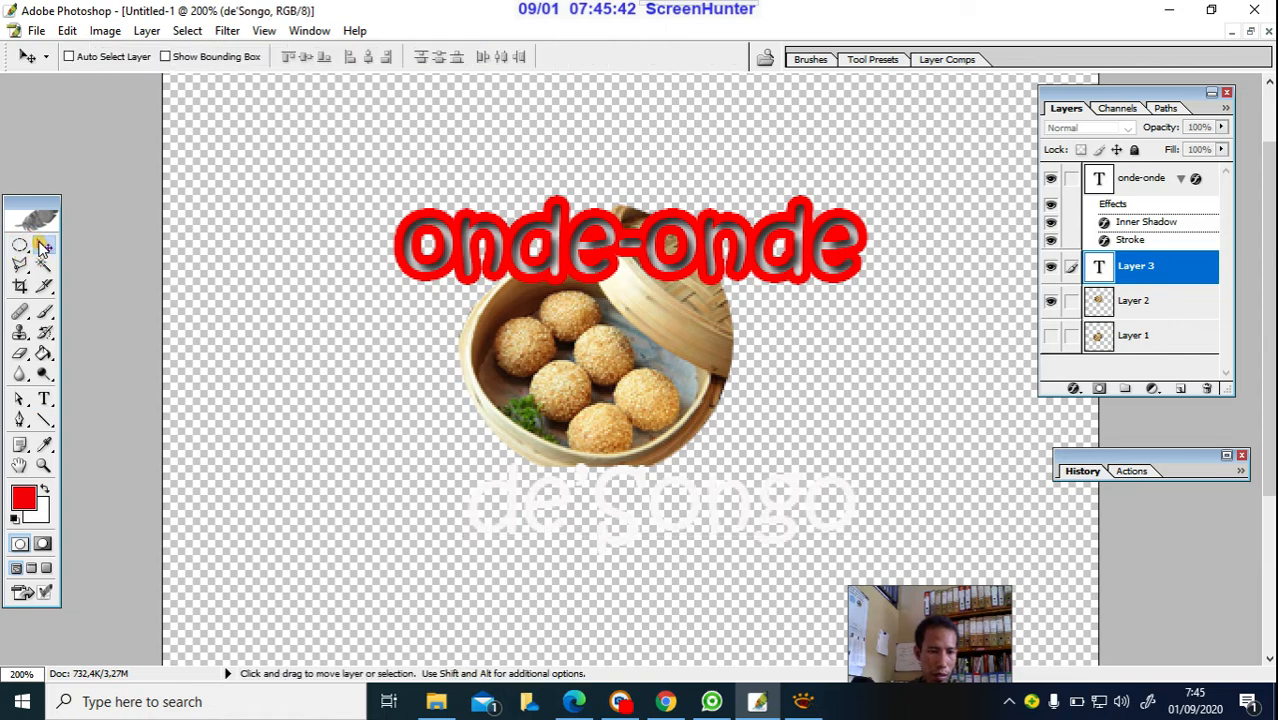
drag(726, 511, 681, 511)
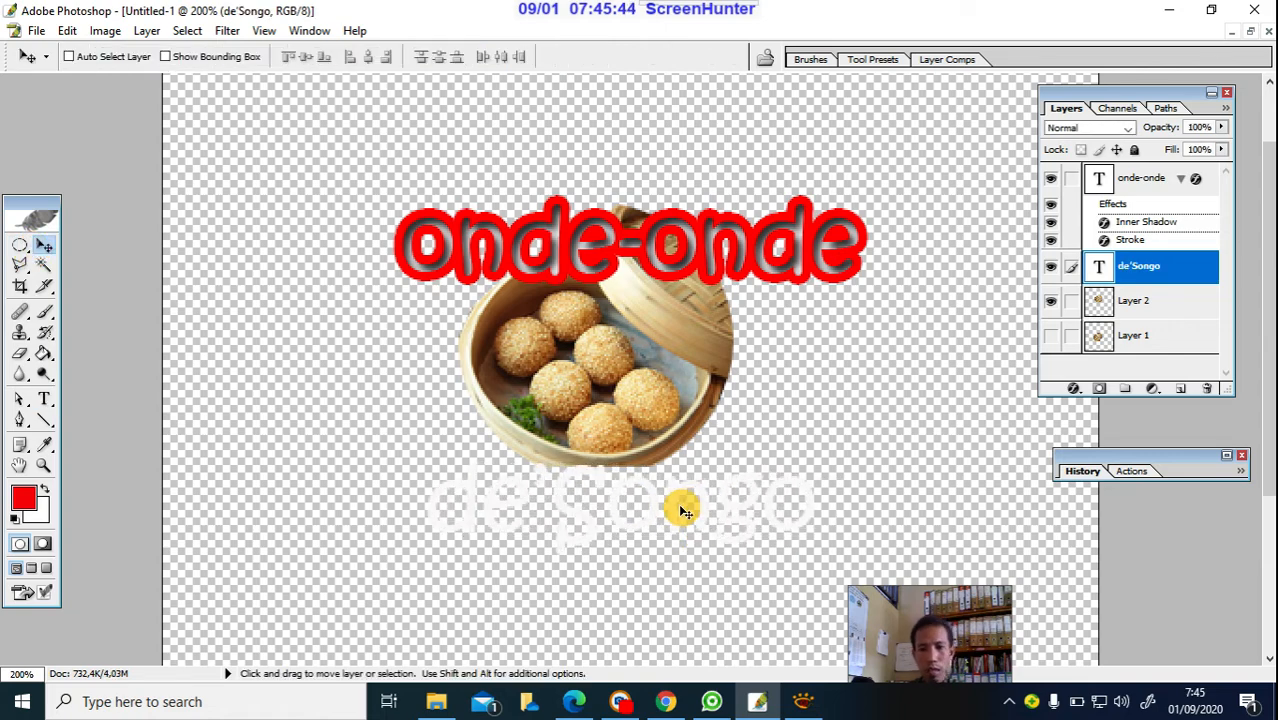
Open the layer style of the de'Songo text, try Bevel and Emboss, and replace it with Outer Glow, Satin and Color Overlay.
click(1074, 389)
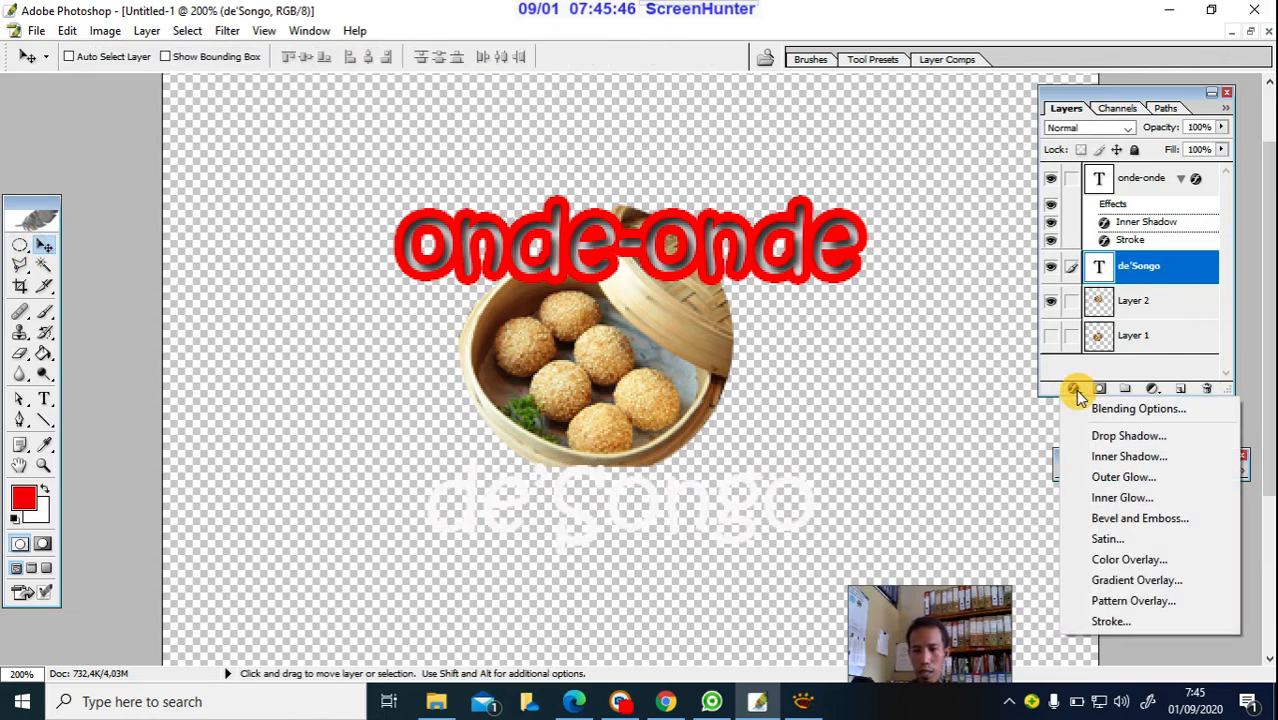
click(1114, 519)
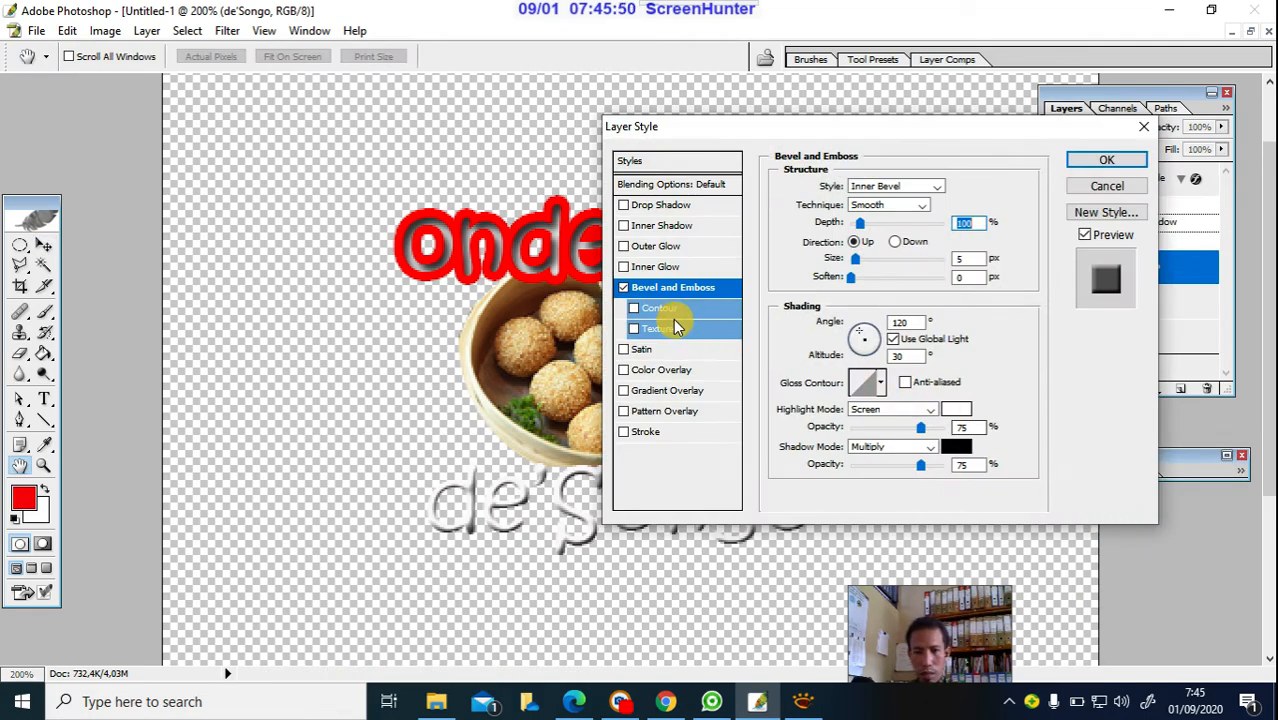
click(622, 288)
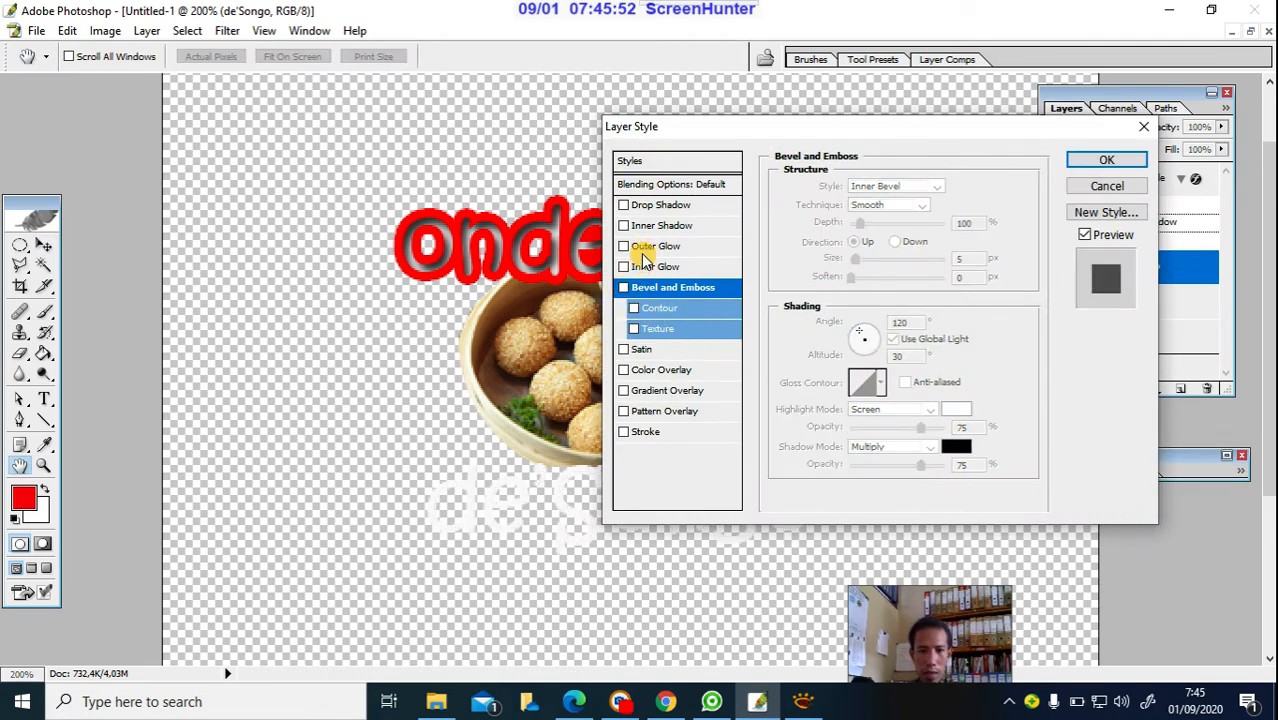
click(649, 250)
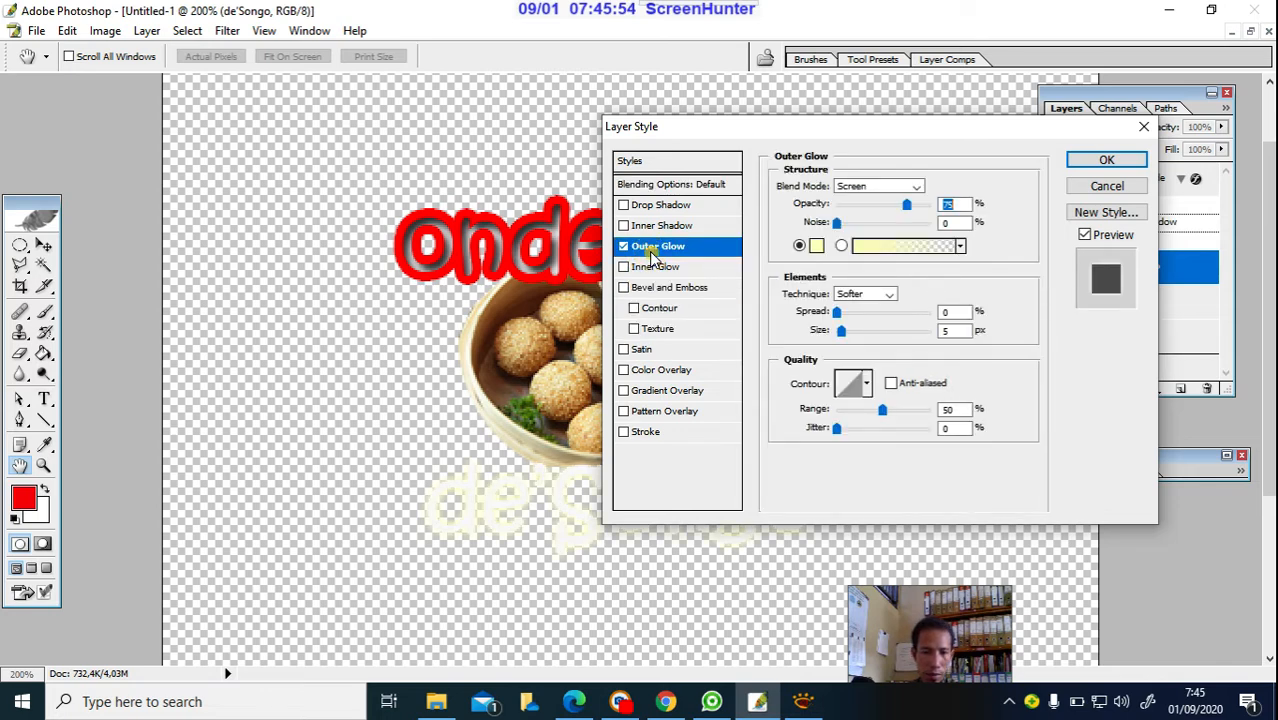
click(649, 348)
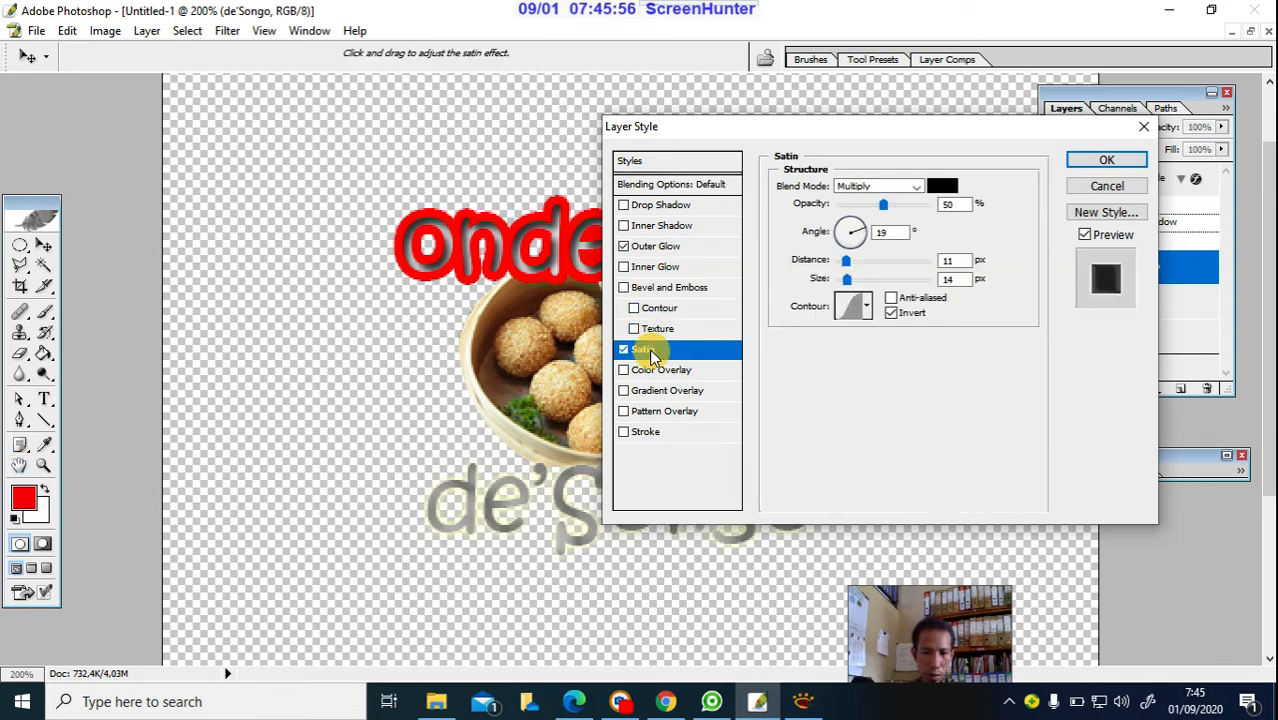
click(651, 372)
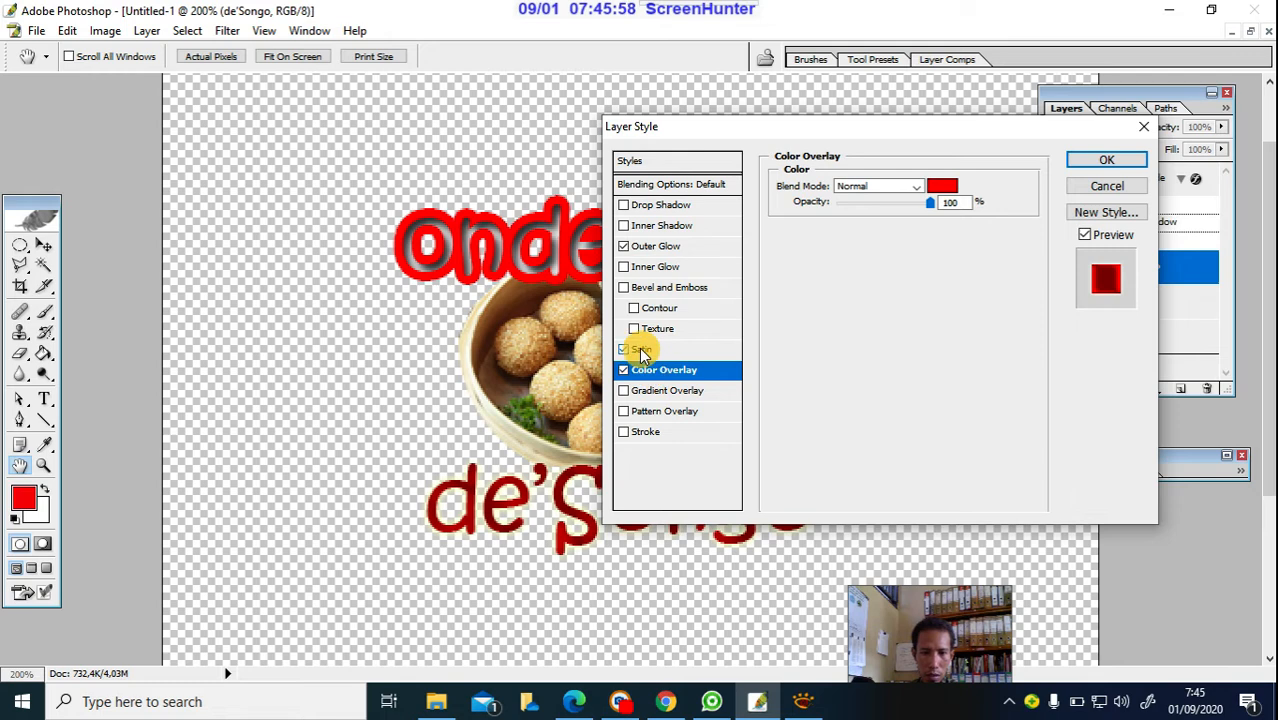
click(649, 350)
click(651, 376)
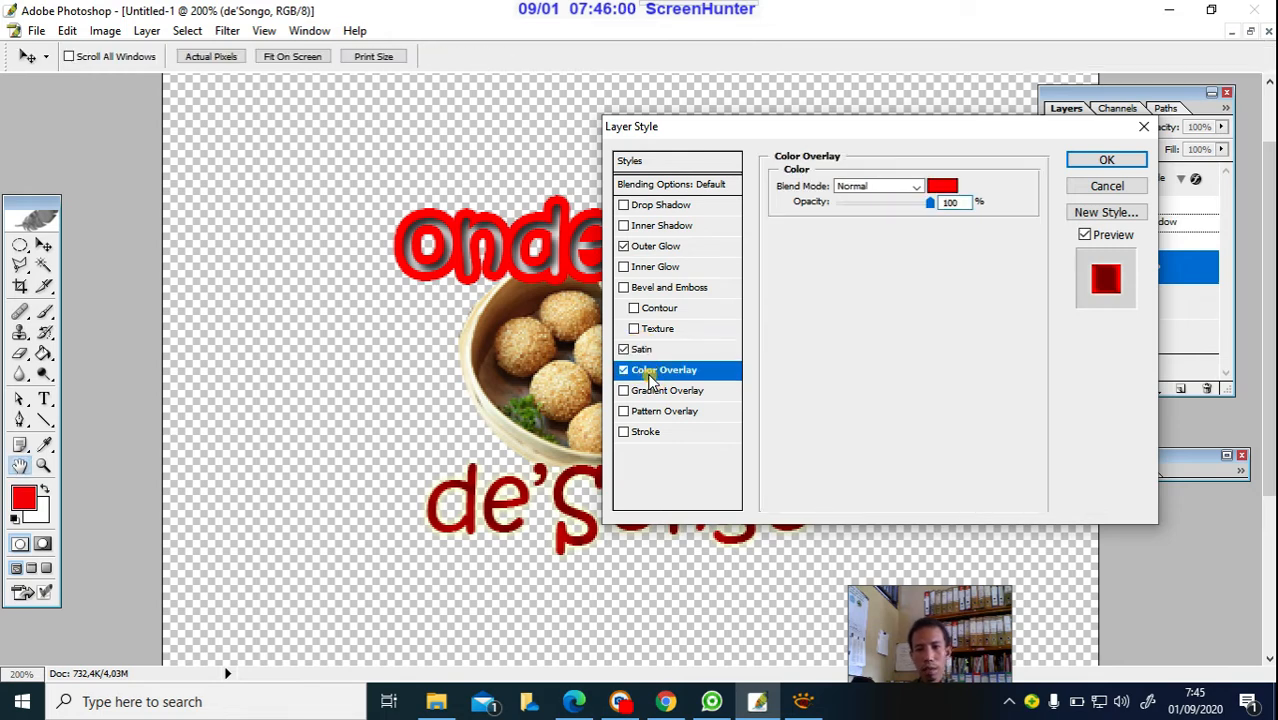
Set the Color Overlay colour of the de'Songo text to dark gold, B39610.
click(941, 190)
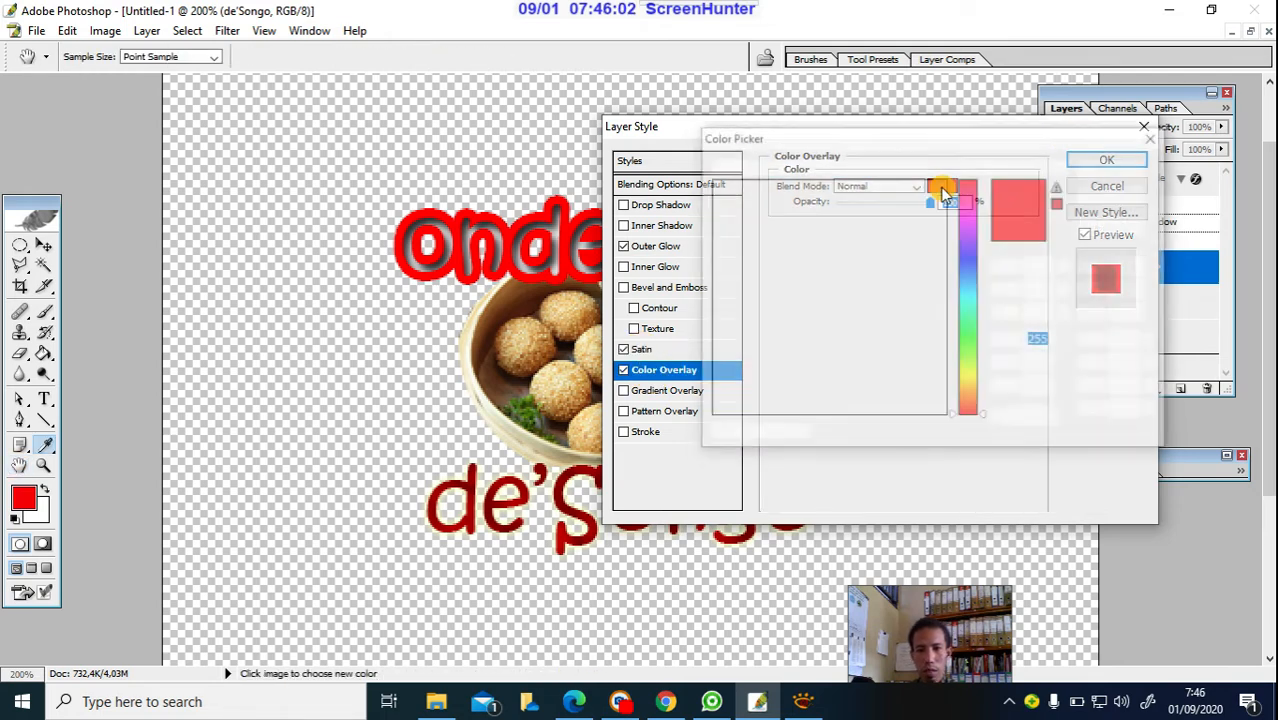
click(807, 251)
click(871, 297)
mouse_move(871, 297)
mouse_down()
mouse_move(939, 405)
mouse_move(974, 392)
mouse_up()
click(972, 380)
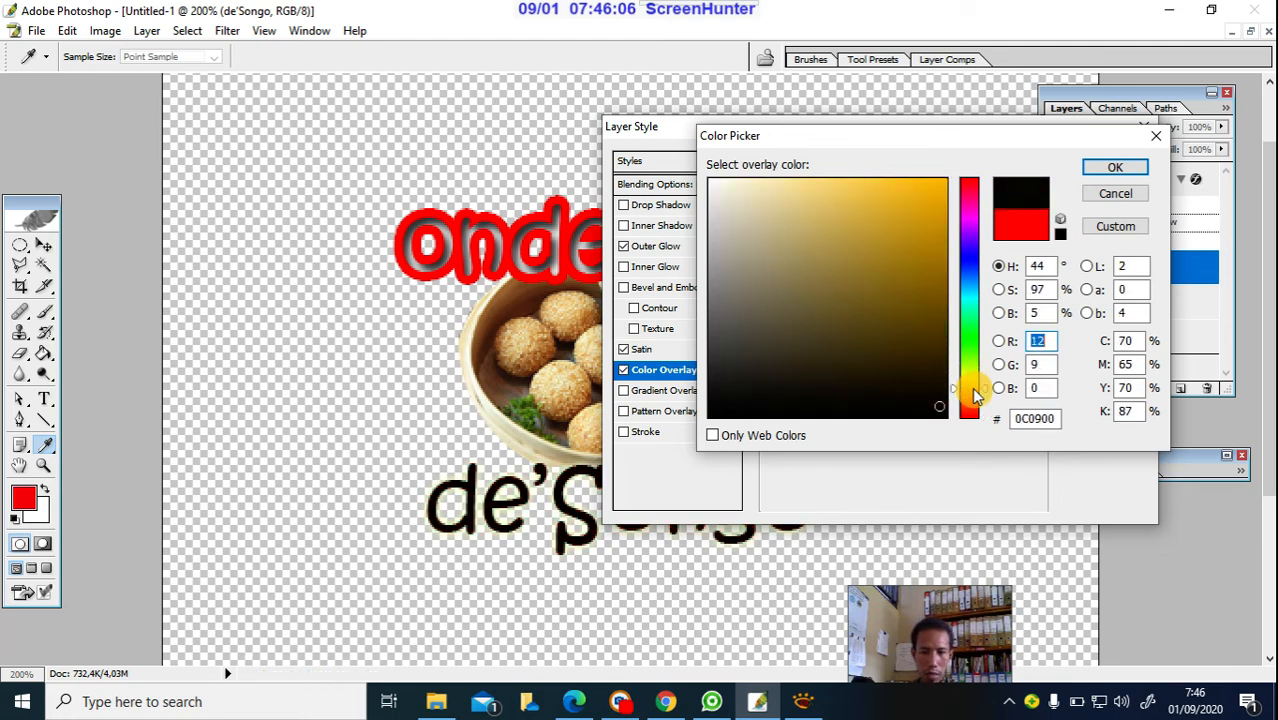
click(956, 249)
click(939, 228)
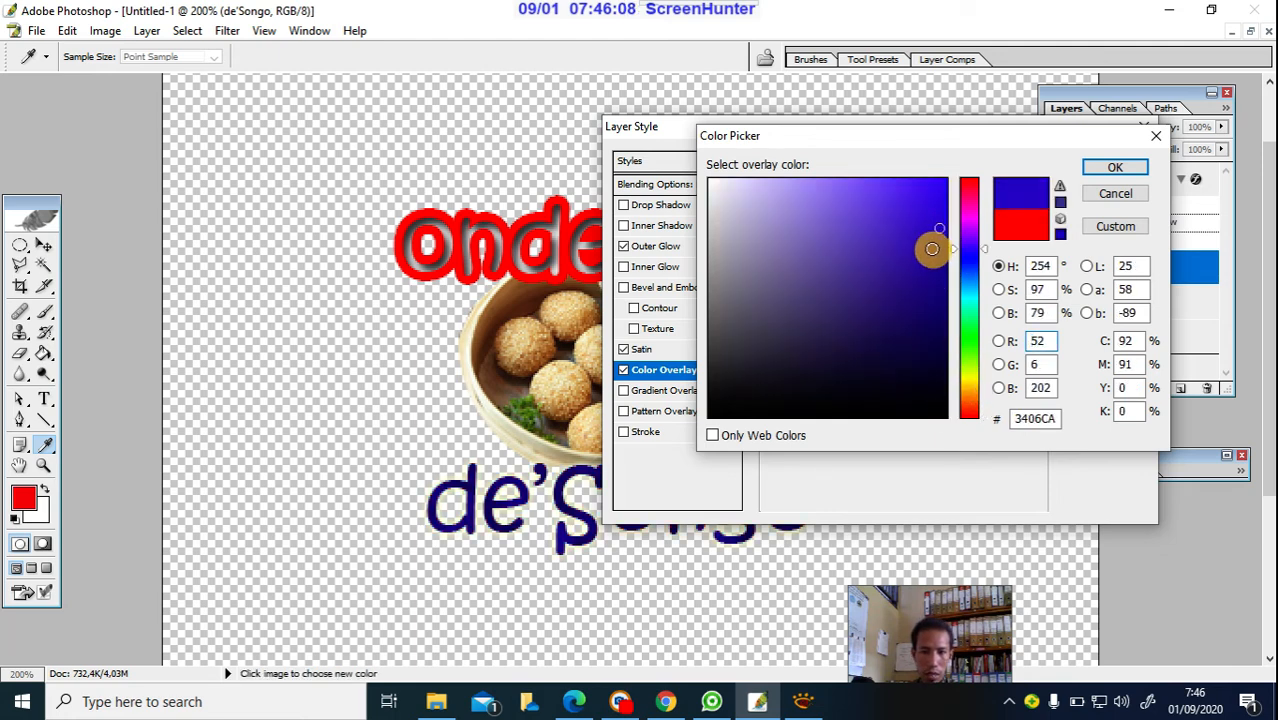
click(972, 380)
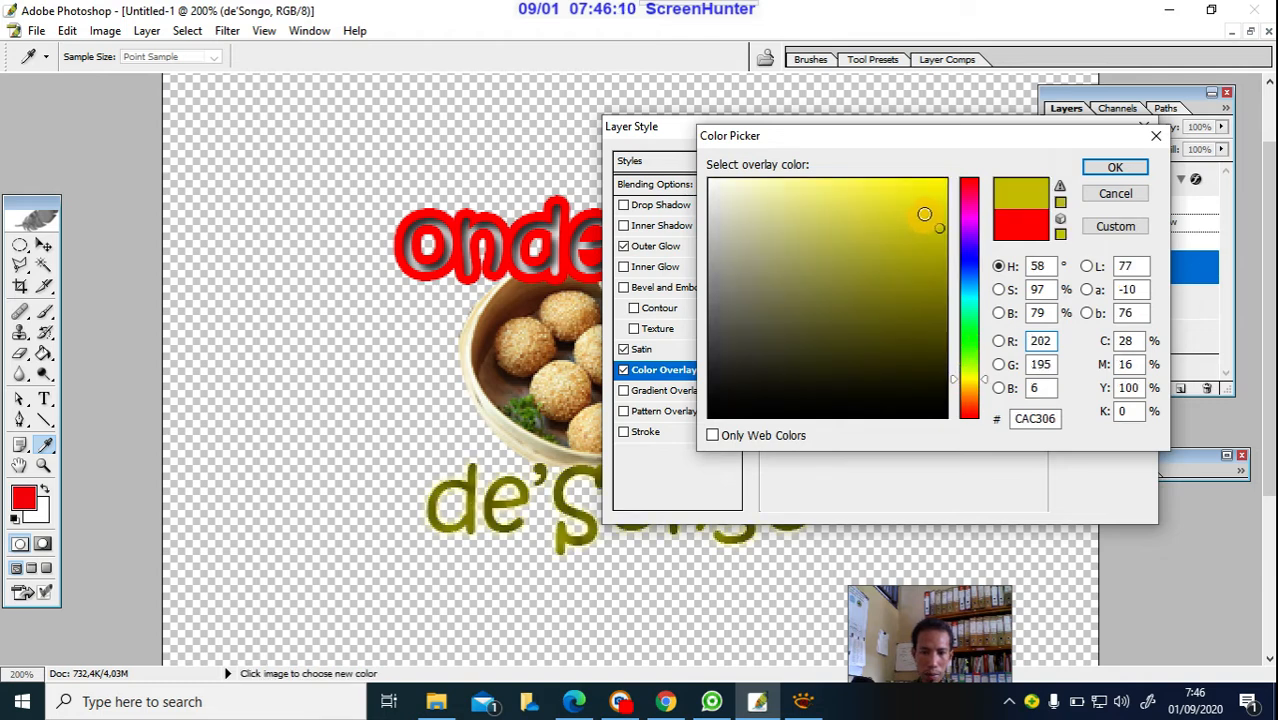
drag(972, 374, 970, 385)
click(899, 192)
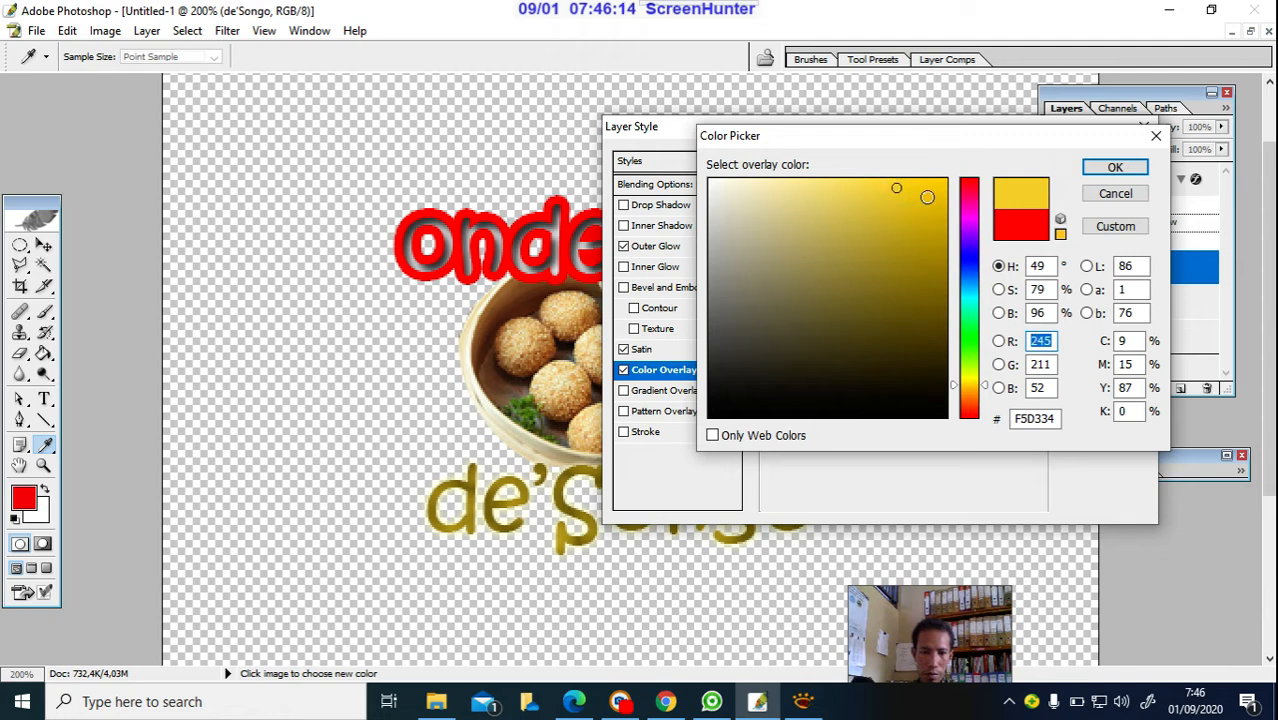
drag(927, 197, 925, 250)
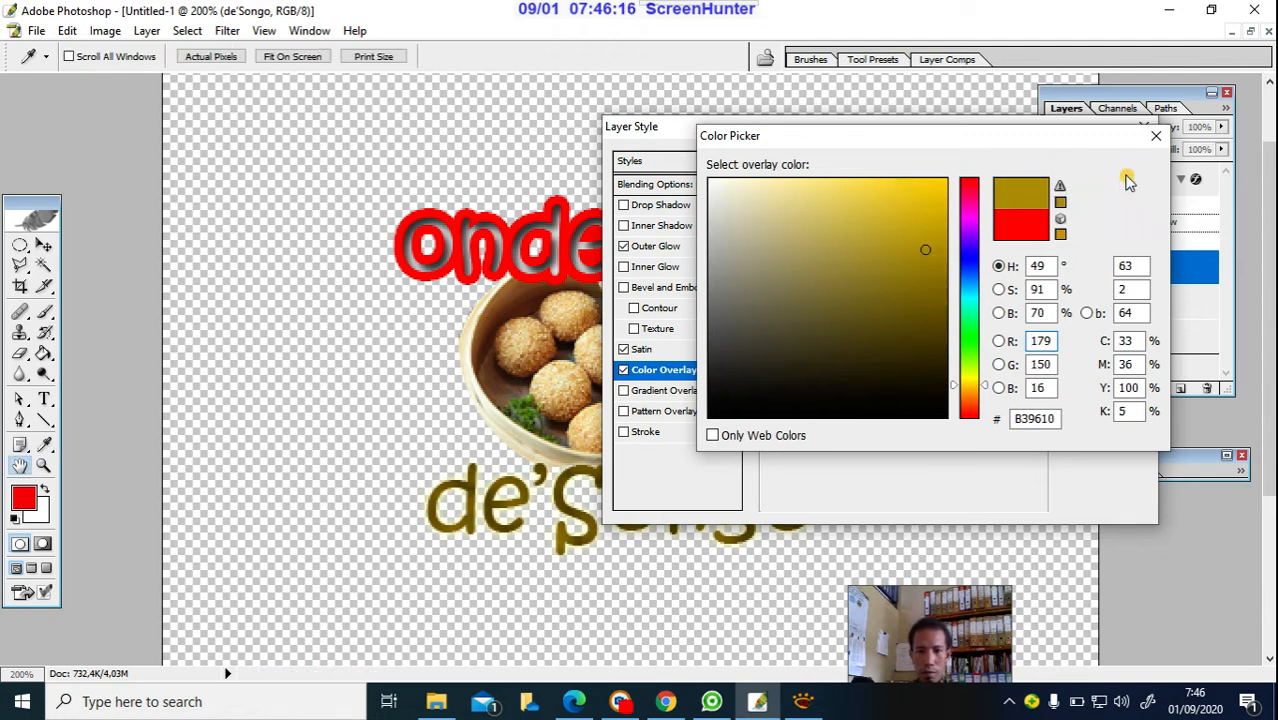
click(1127, 180)
Turn off Color Overlay, Satin and Outer Glow on the de'Songo text, and briefly try Inner Shadow.
click(624, 370)
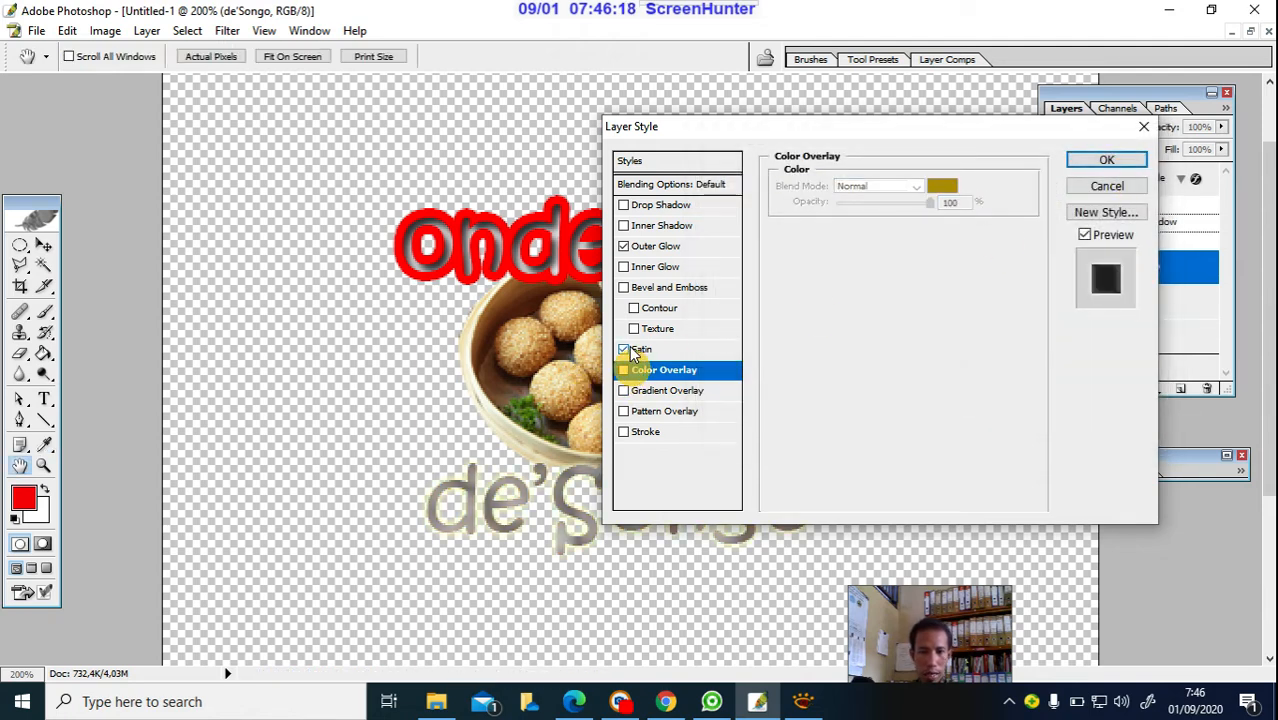
click(625, 350)
click(641, 249)
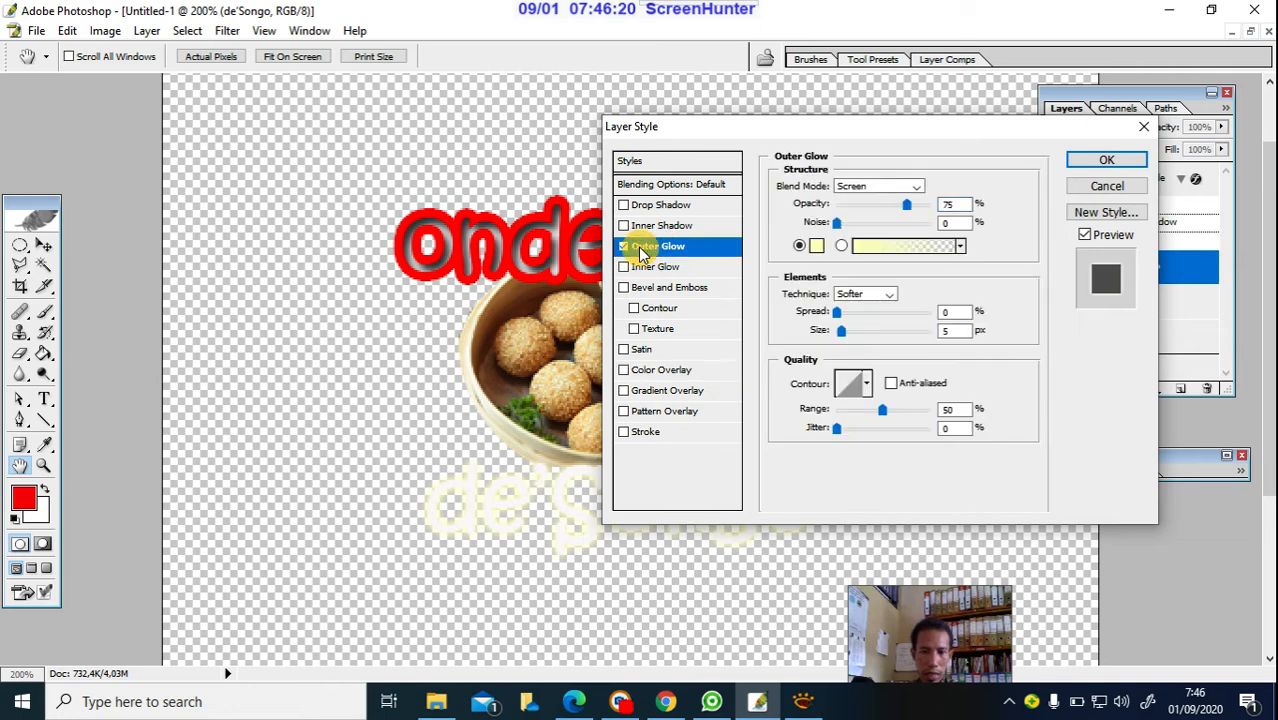
click(655, 225)
click(624, 247)
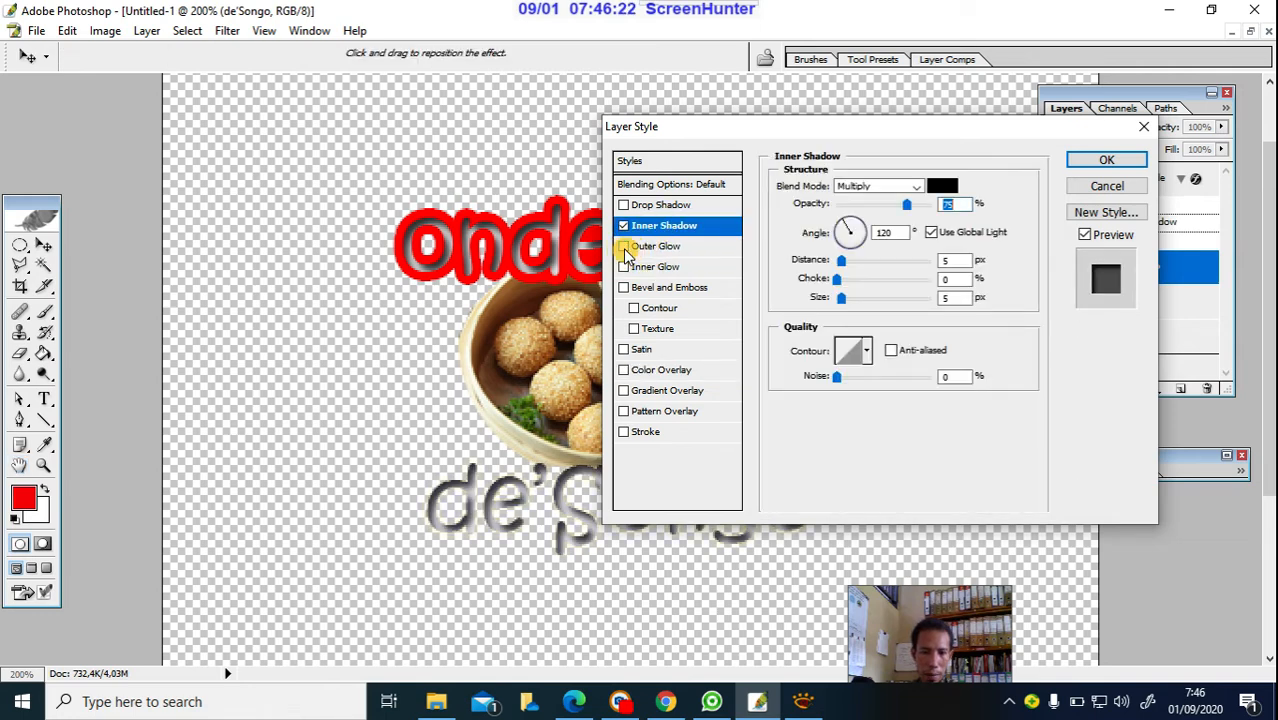
click(624, 226)
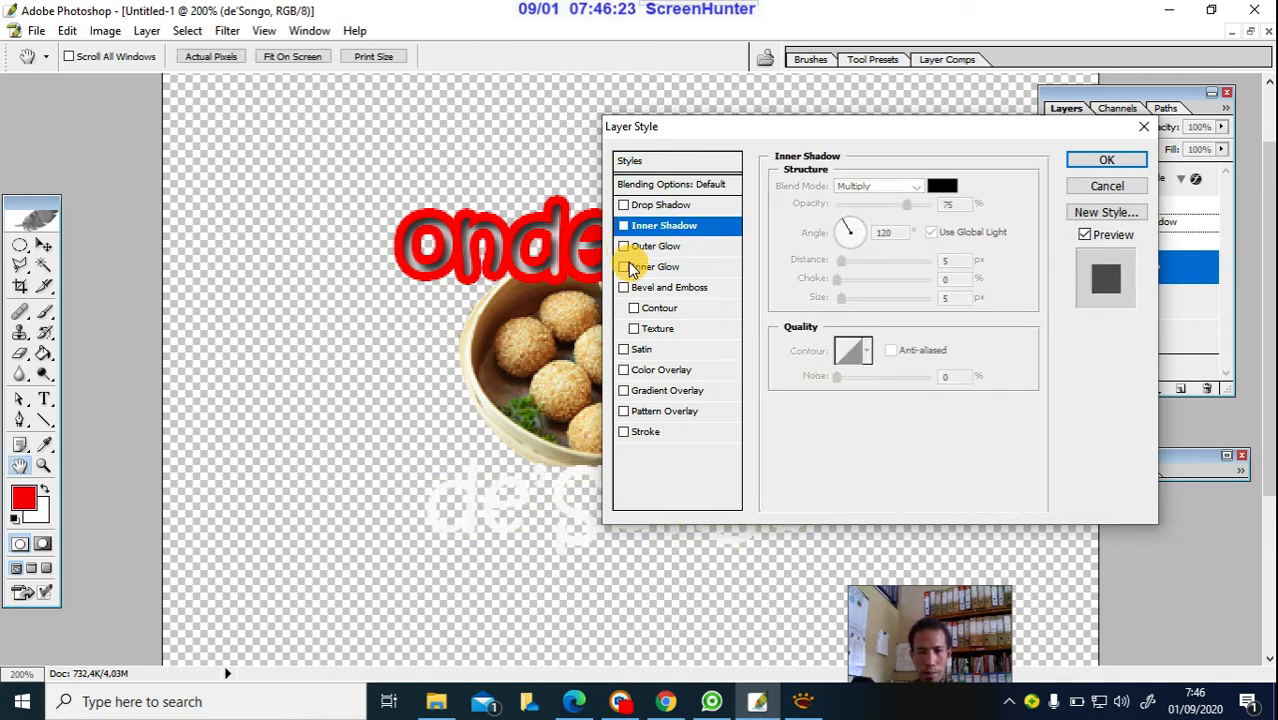
Try Satin, Color Overlay and Pattern Overlay one at a time on the de'Songo text, disabling each again.
click(637, 351)
click(624, 350)
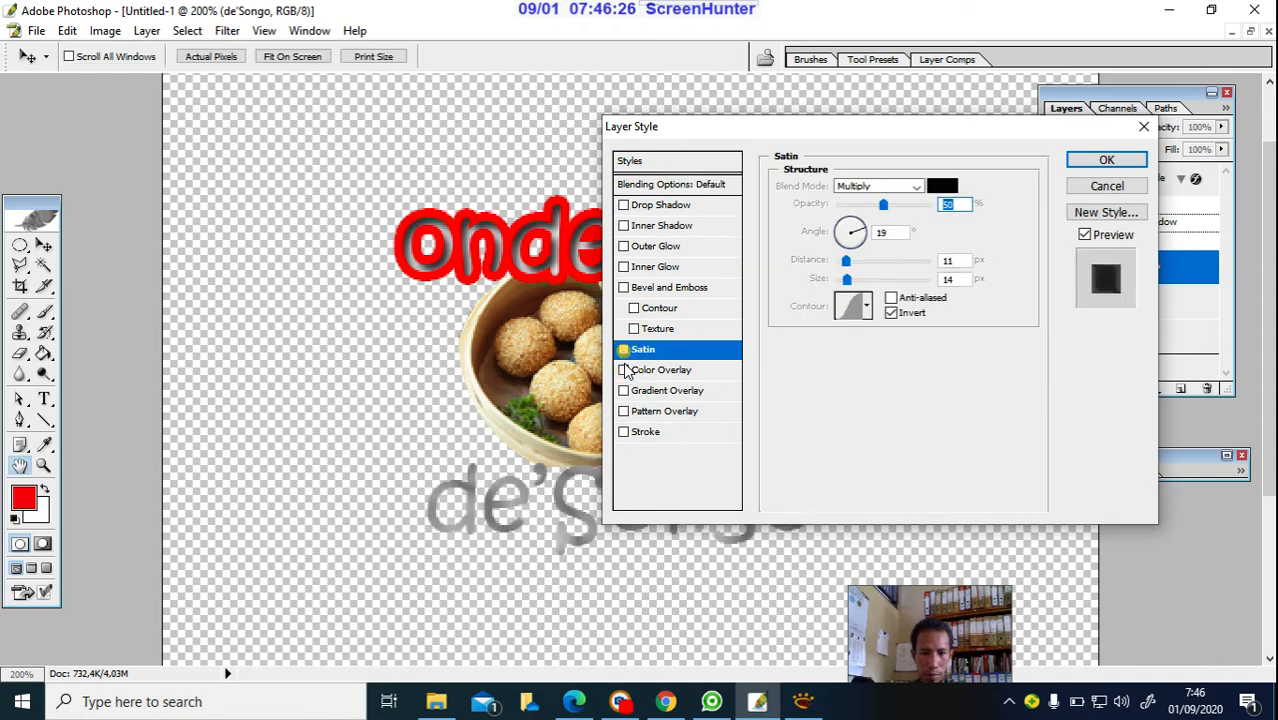
click(624, 371)
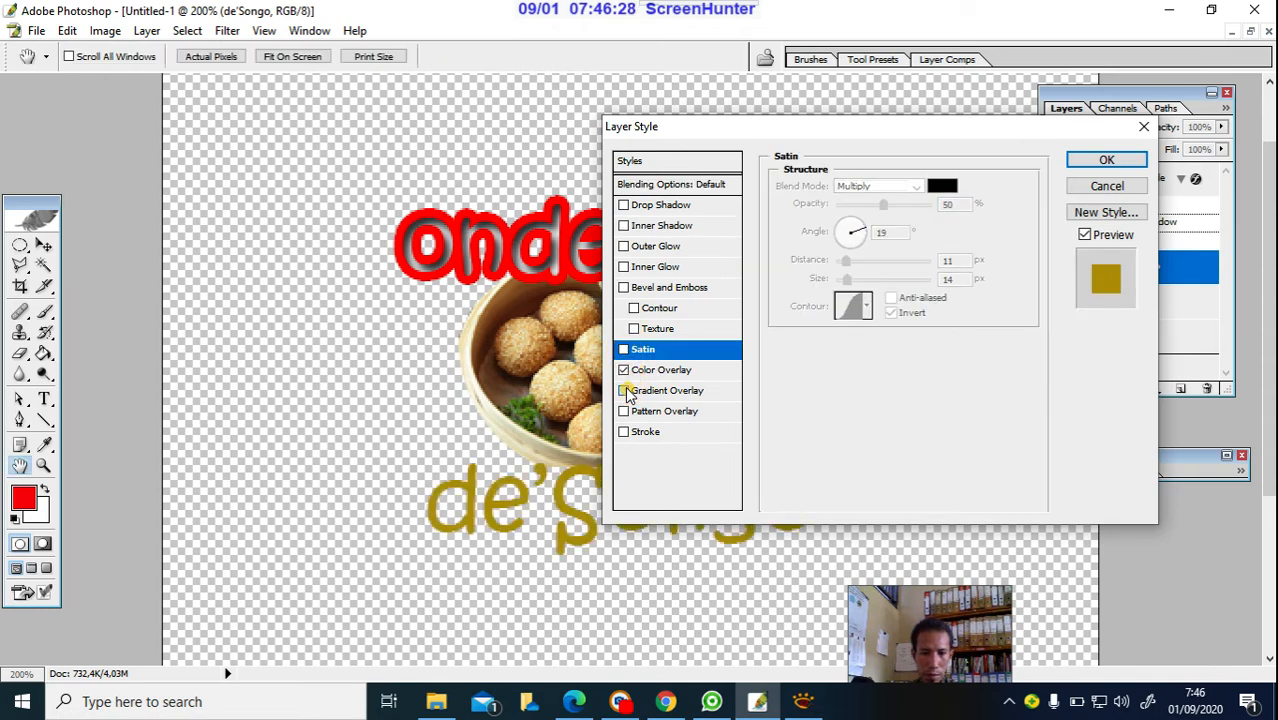
click(623, 370)
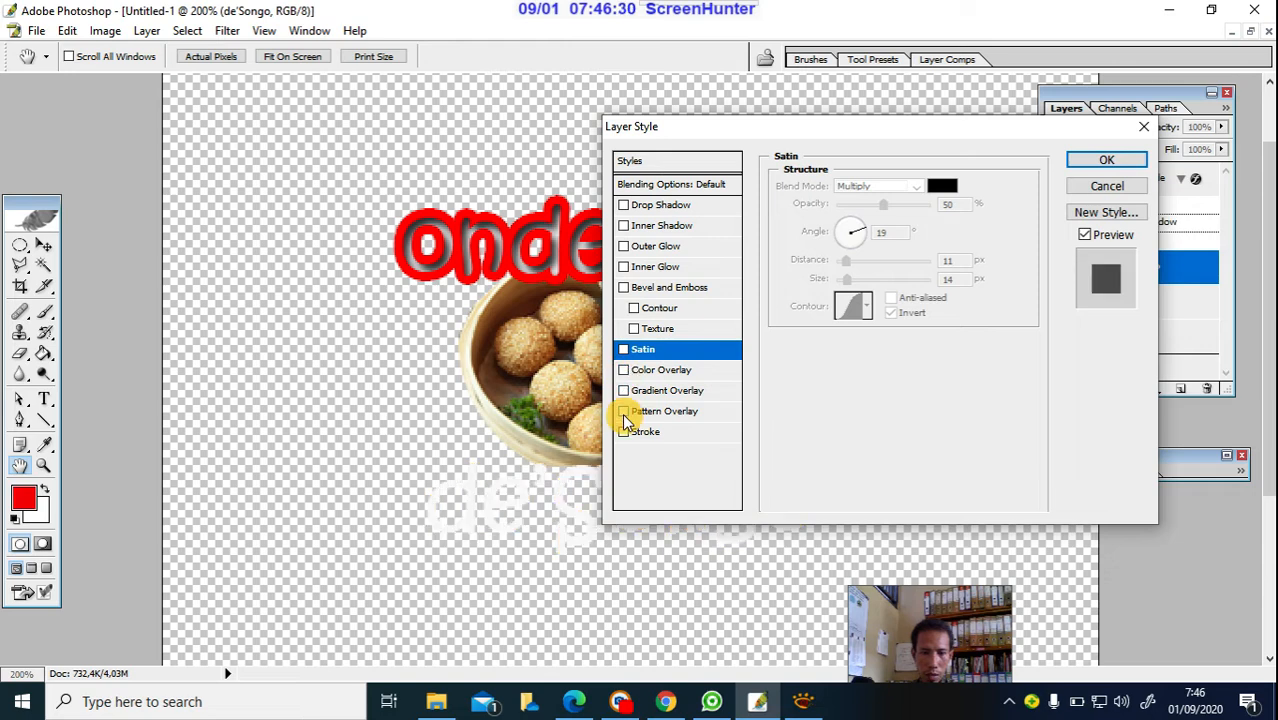
click(650, 411)
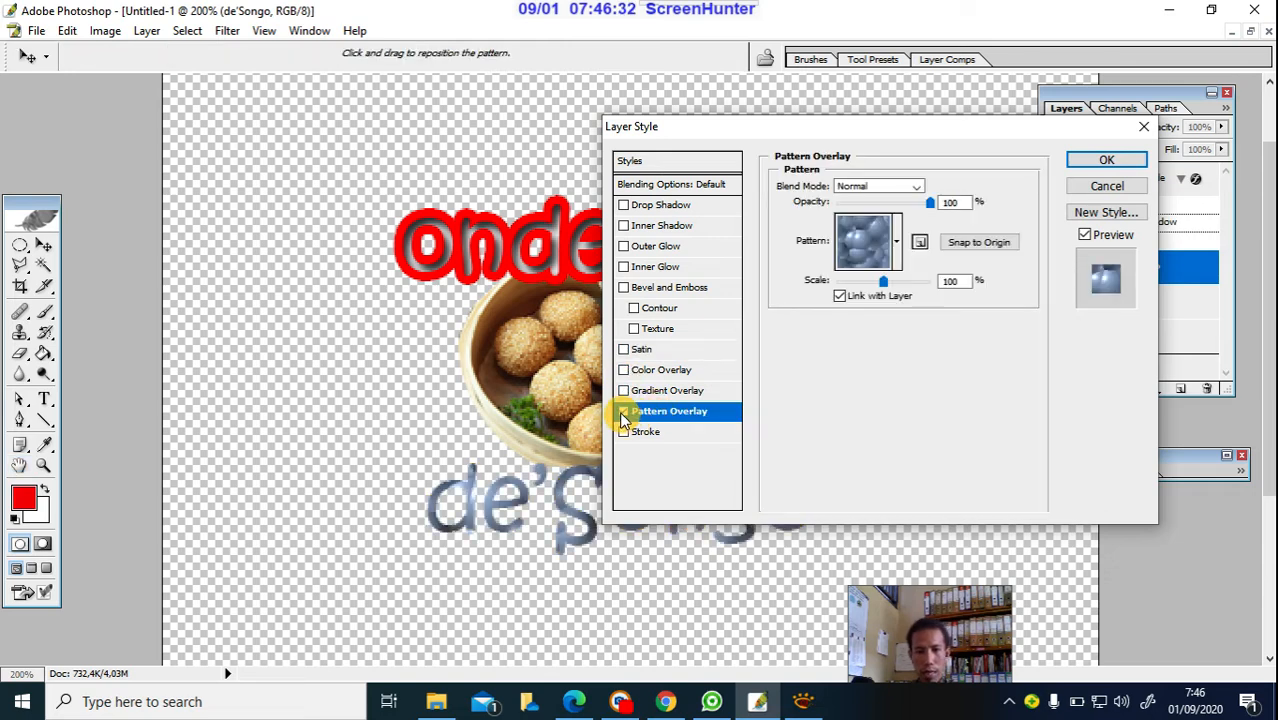
click(622, 412)
Try Inner Shadow on its own and combined with Outer Glow on the de'Songo text, and clear both effects.
click(645, 228)
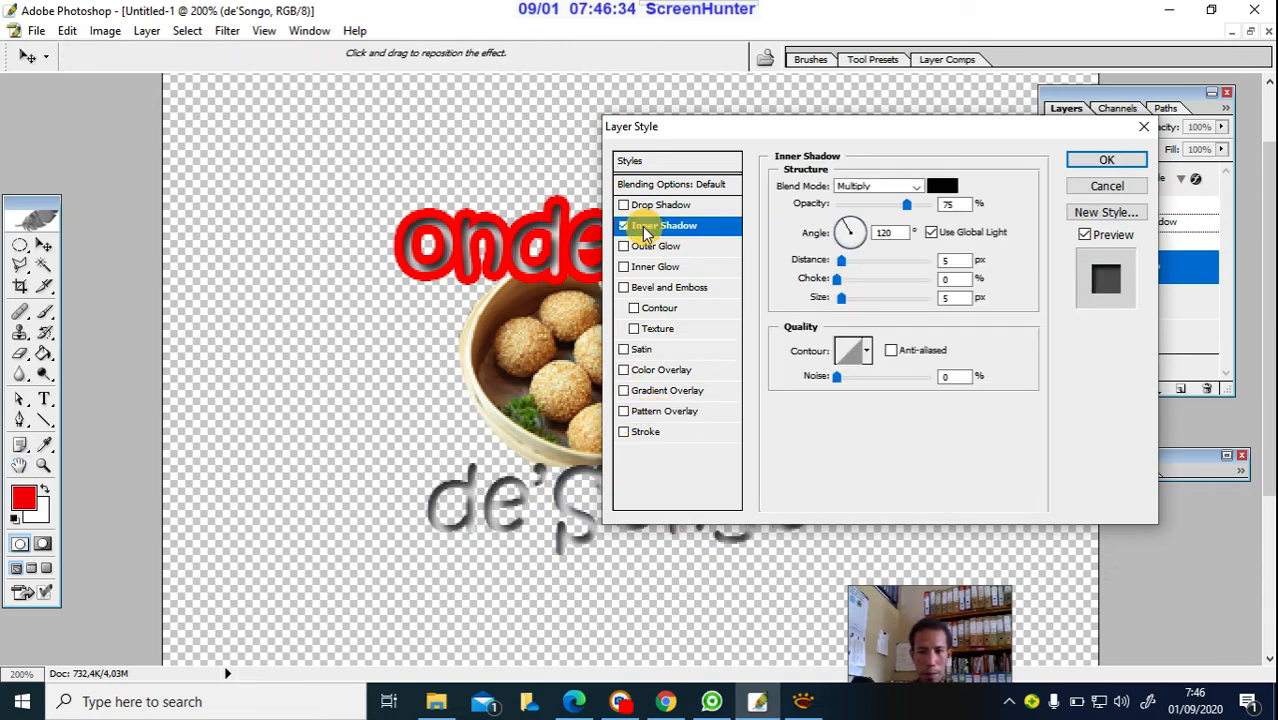
click(622, 228)
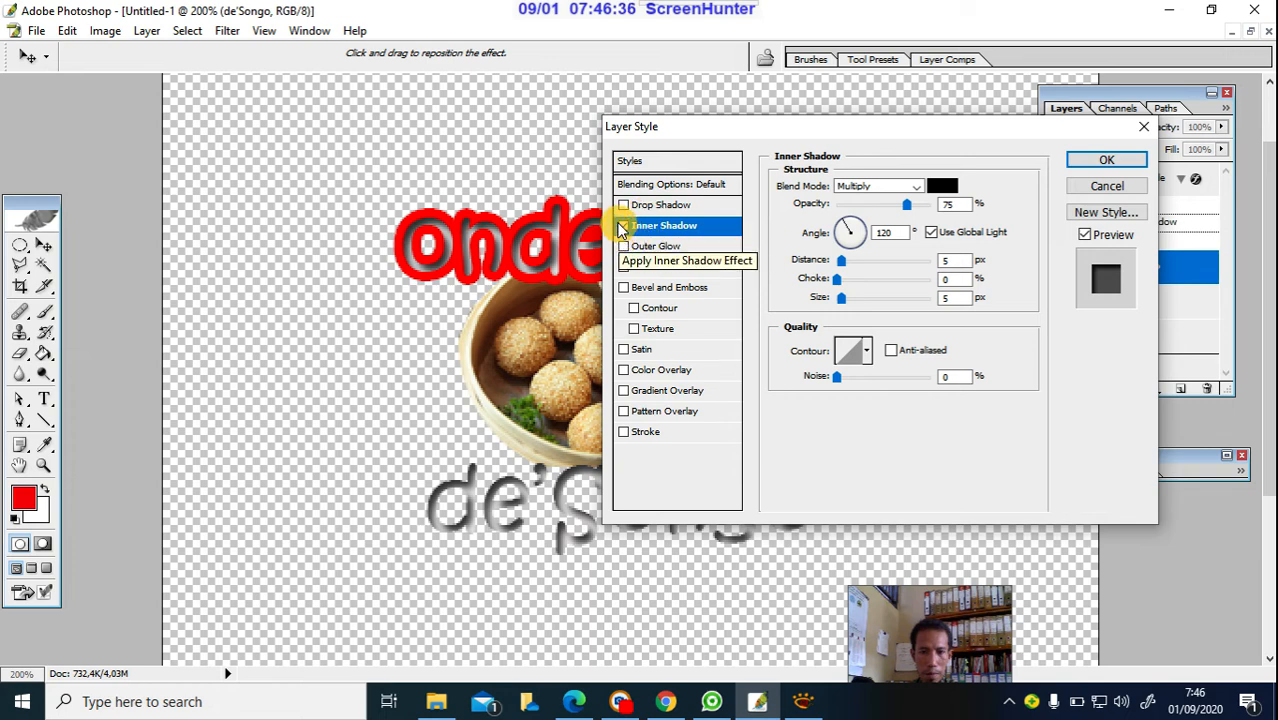
click(622, 228)
click(665, 248)
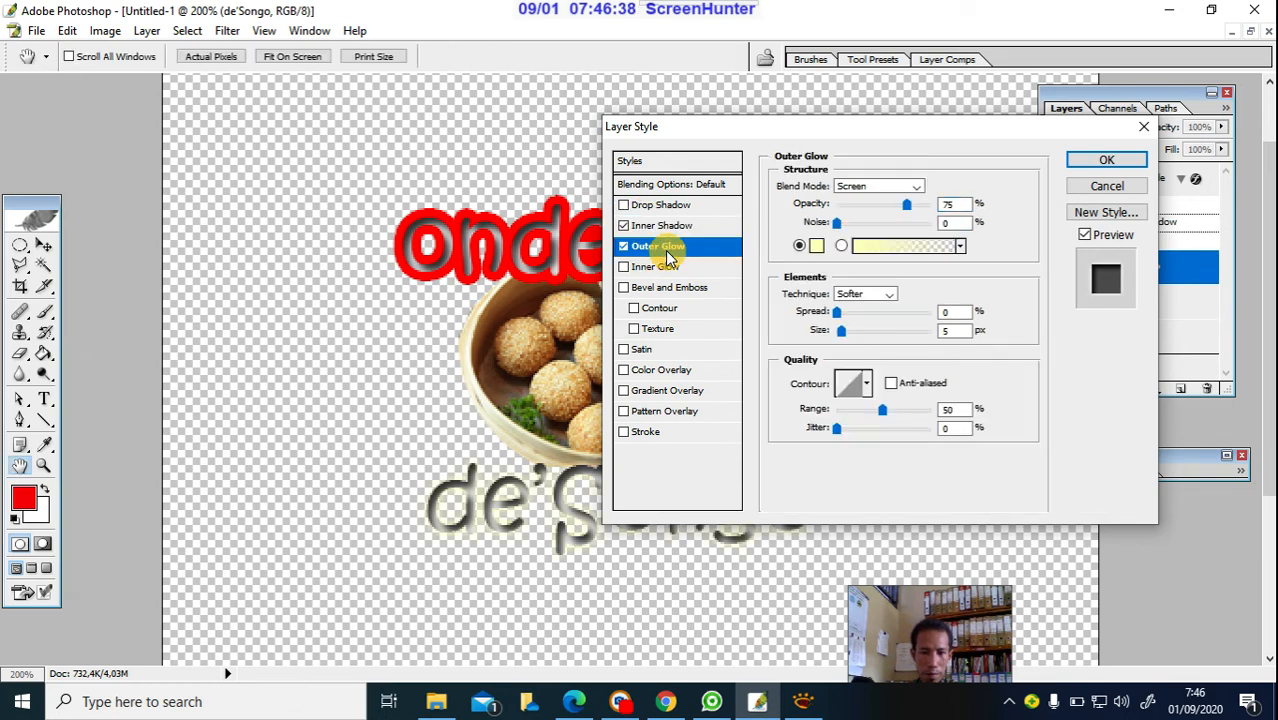
click(623, 246)
click(624, 226)
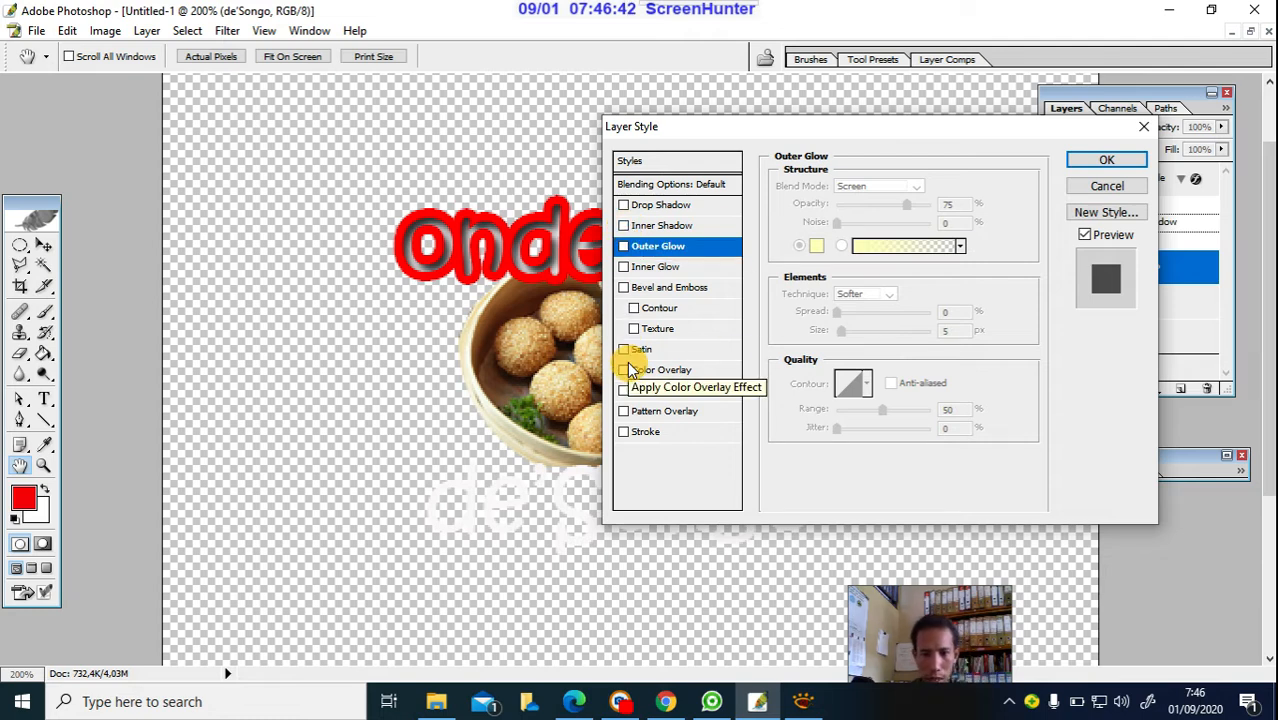
Try Bevel and Emboss with Contour and a Texture pattern on the de'Songo text, and turn all three off again.
click(648, 289)
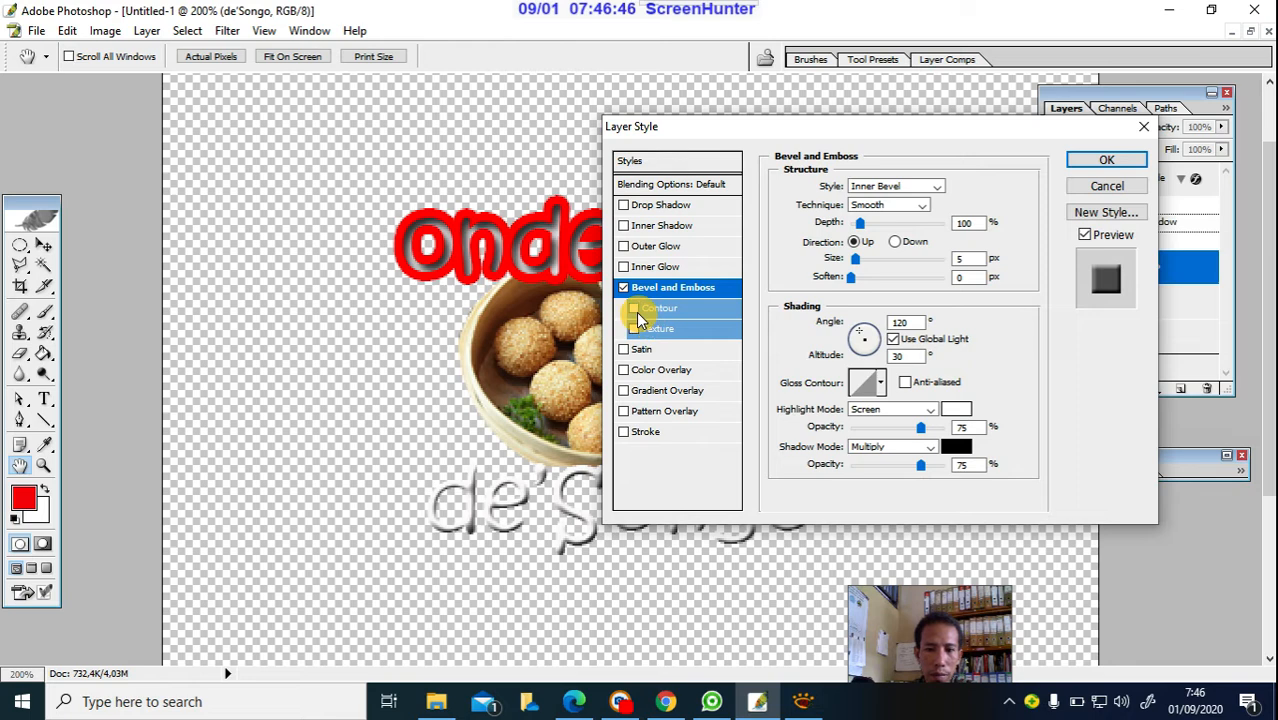
click(664, 317)
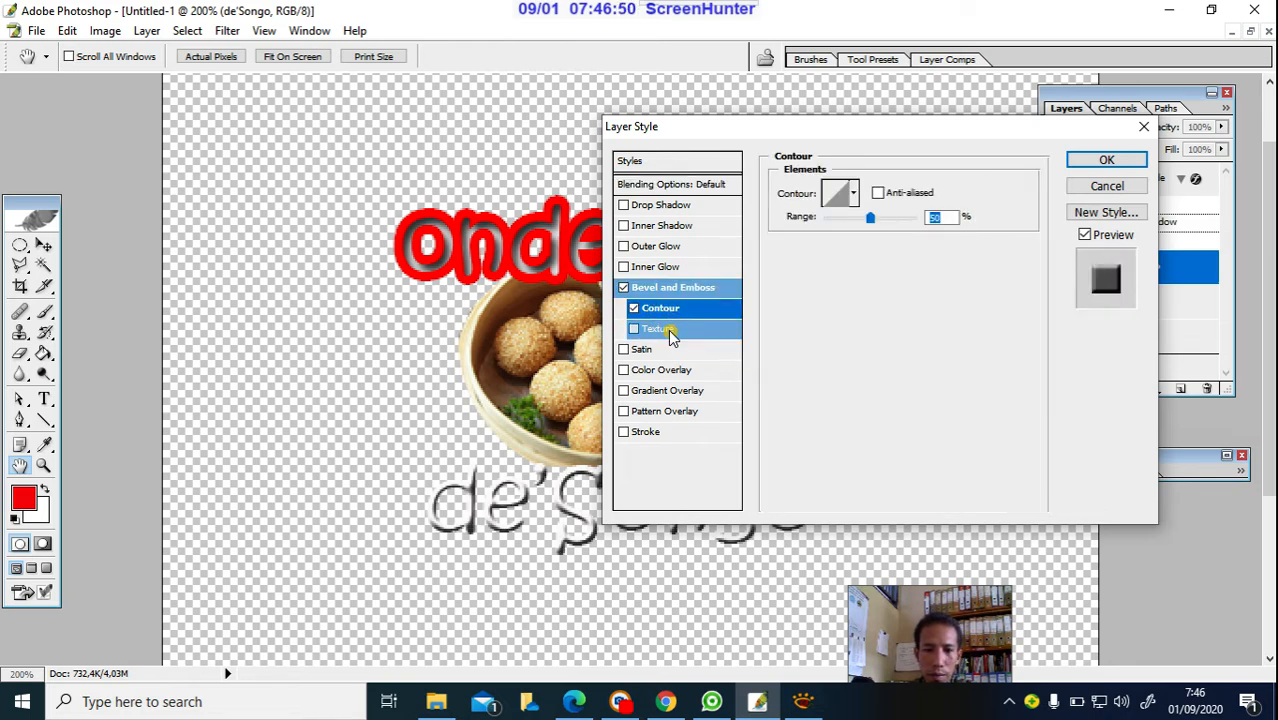
click(670, 330)
click(877, 207)
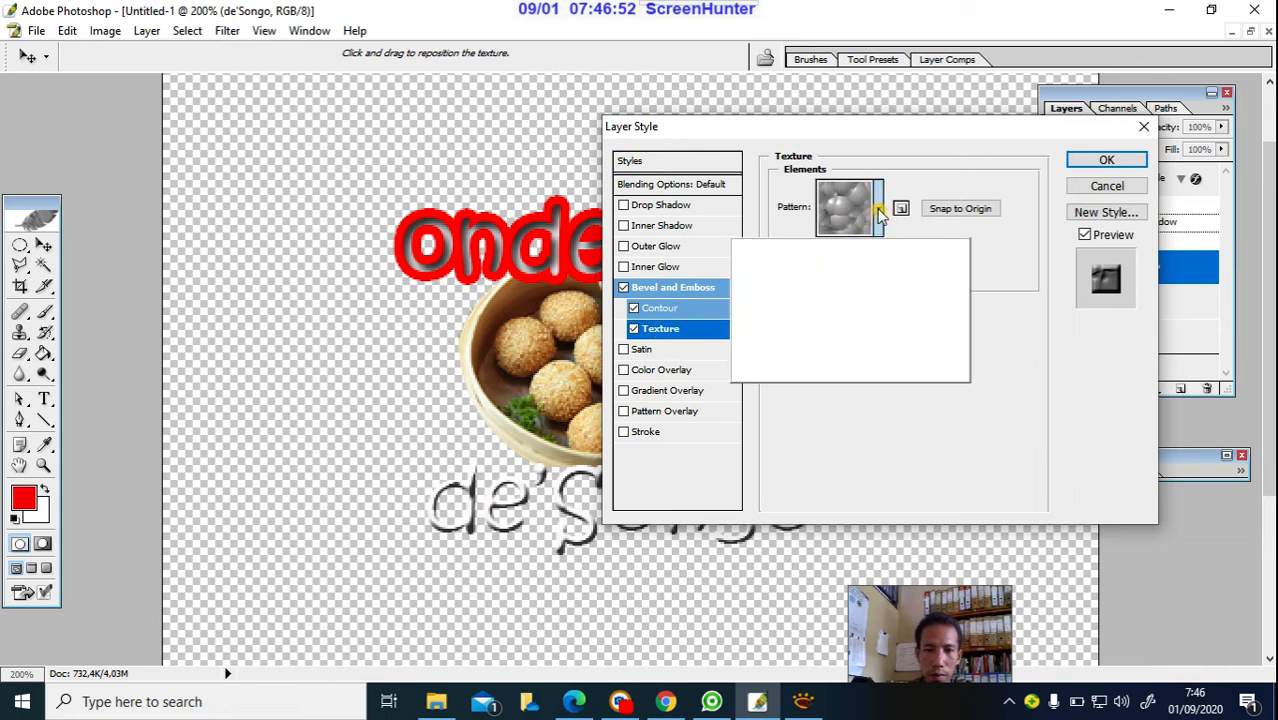
click(872, 262)
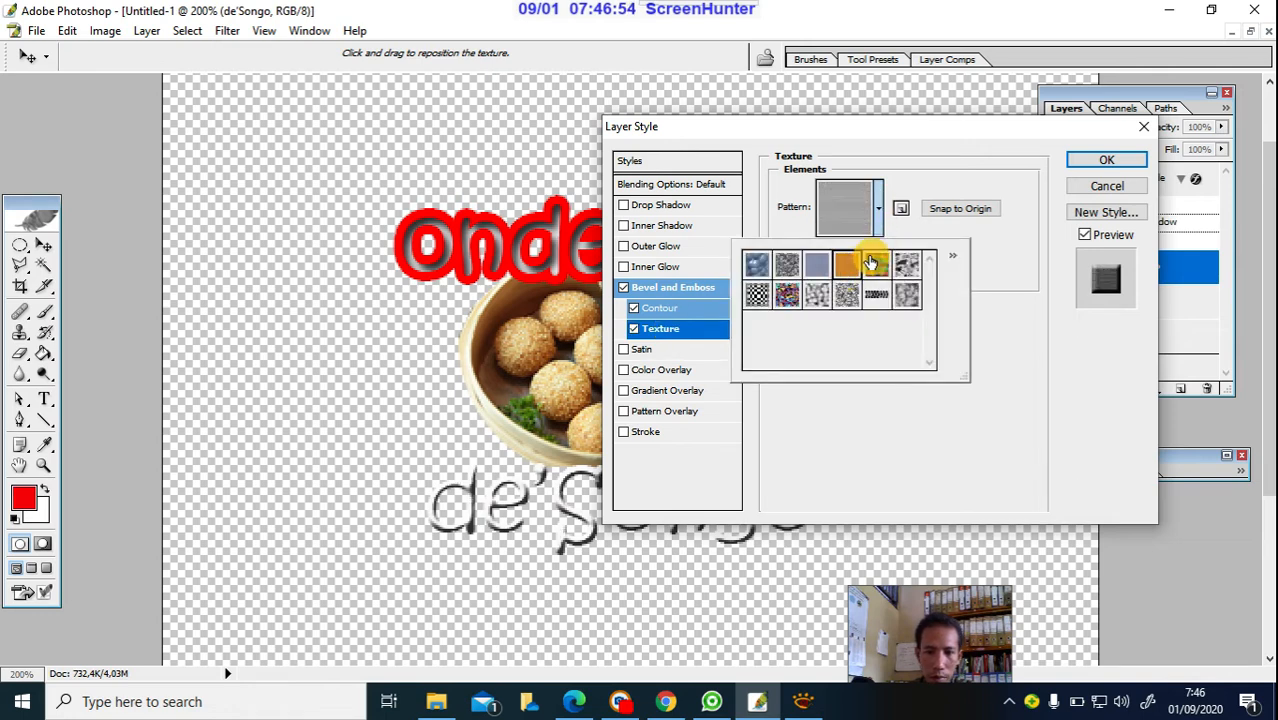
click(958, 209)
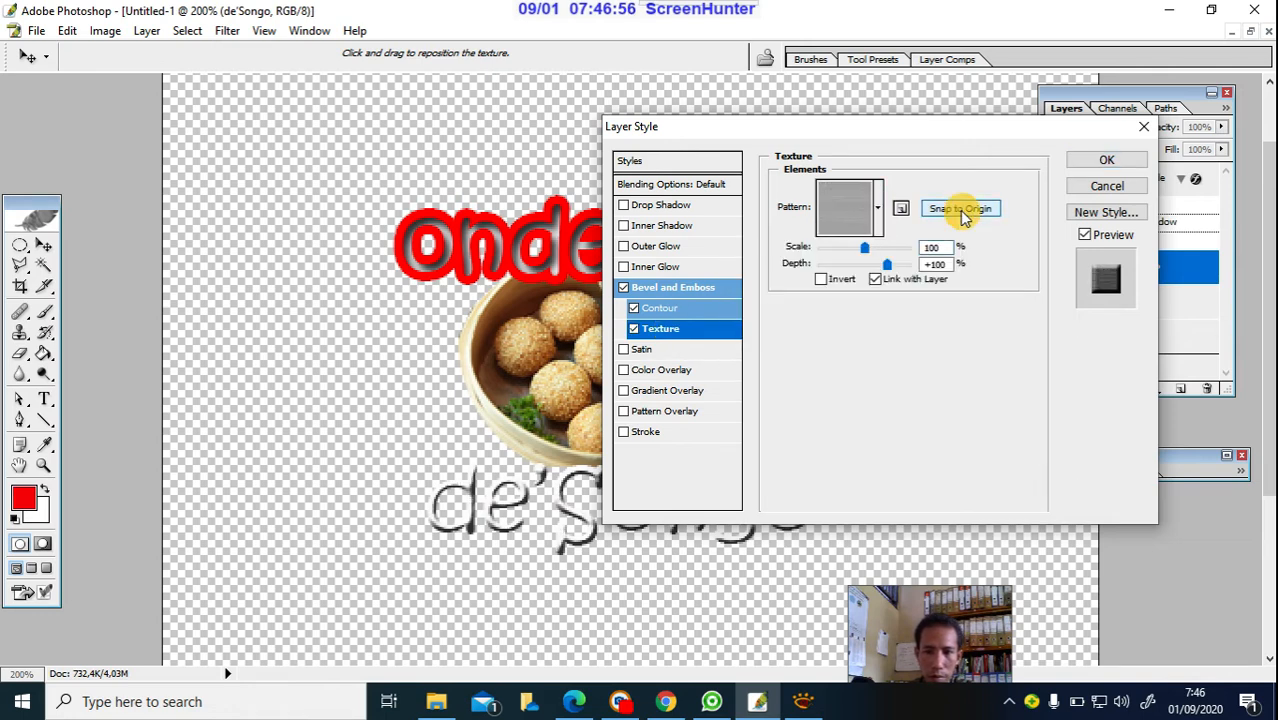
click(633, 310)
click(643, 309)
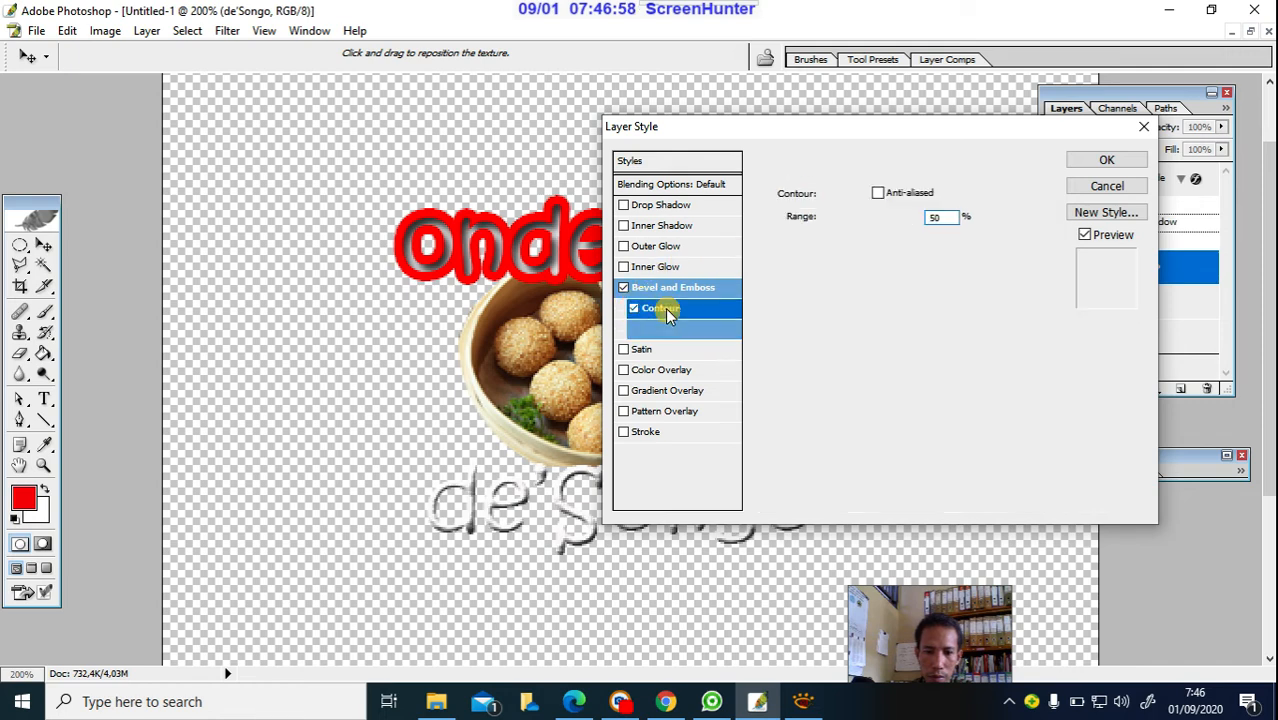
click(625, 289)
click(634, 309)
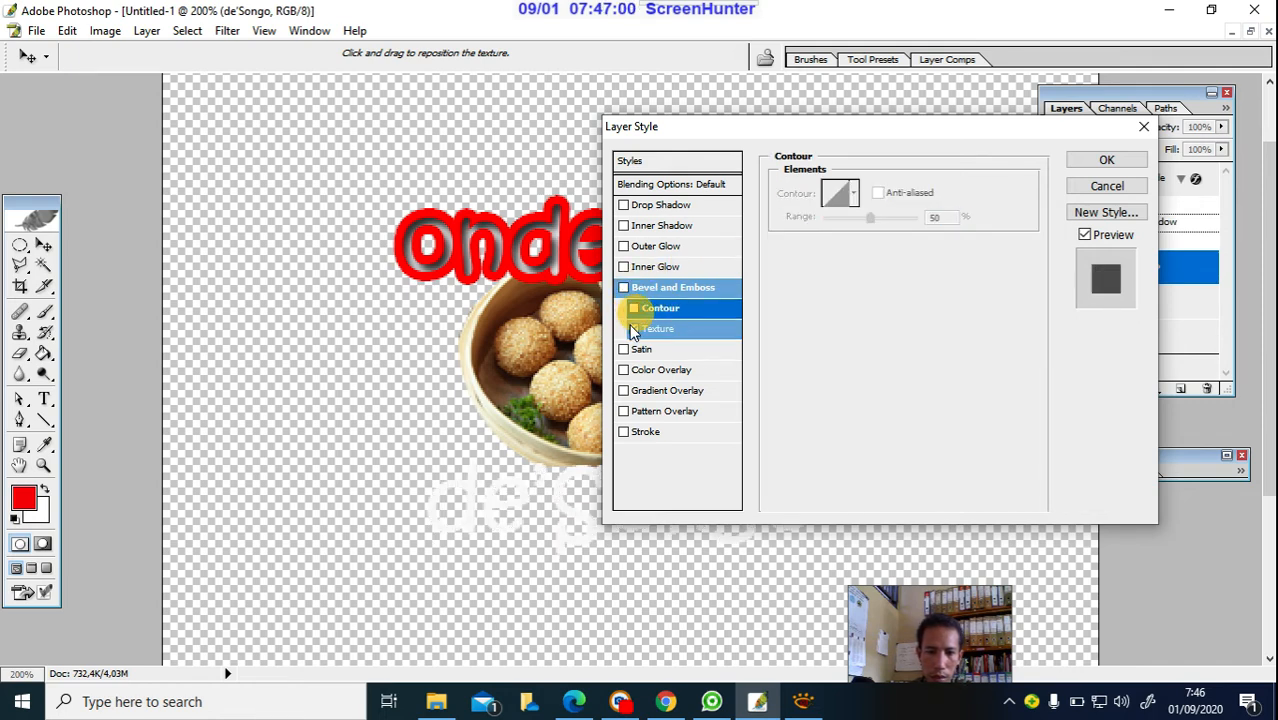
Apply Inner Shadow and a 3 px outside Stroke in orange, FF8A00, to the de'Songo text.
click(645, 226)
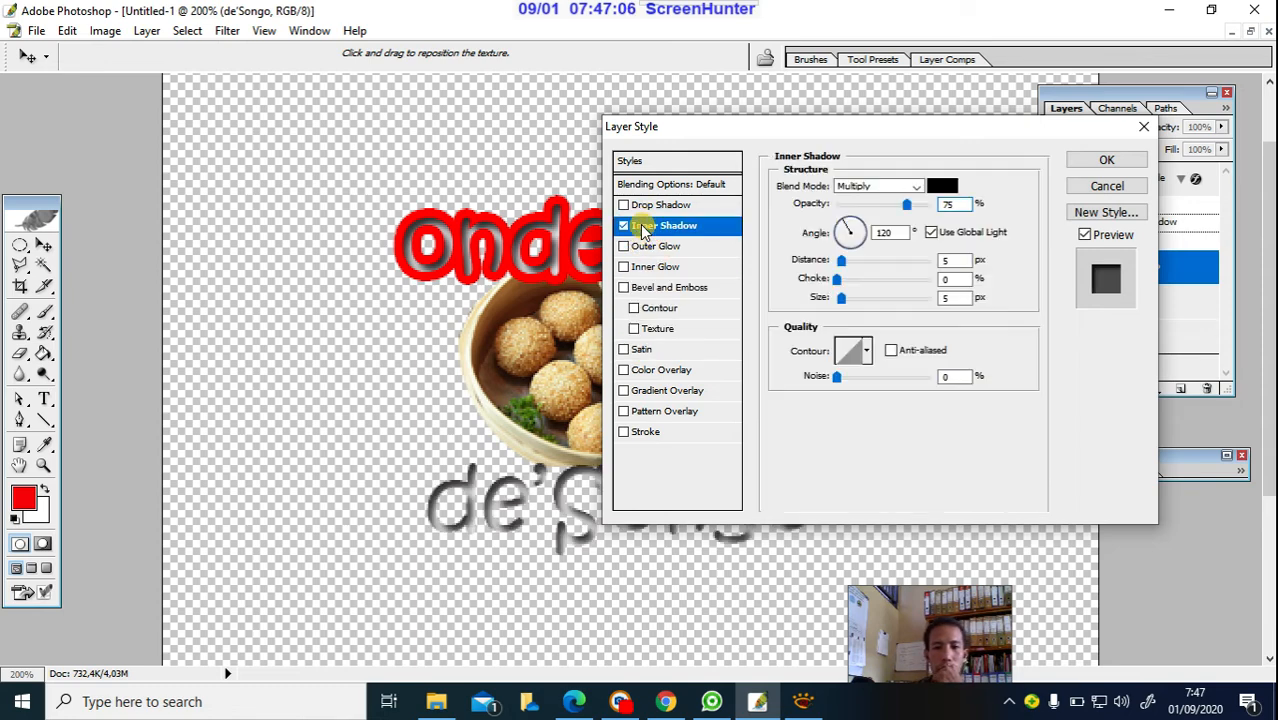
click(650, 432)
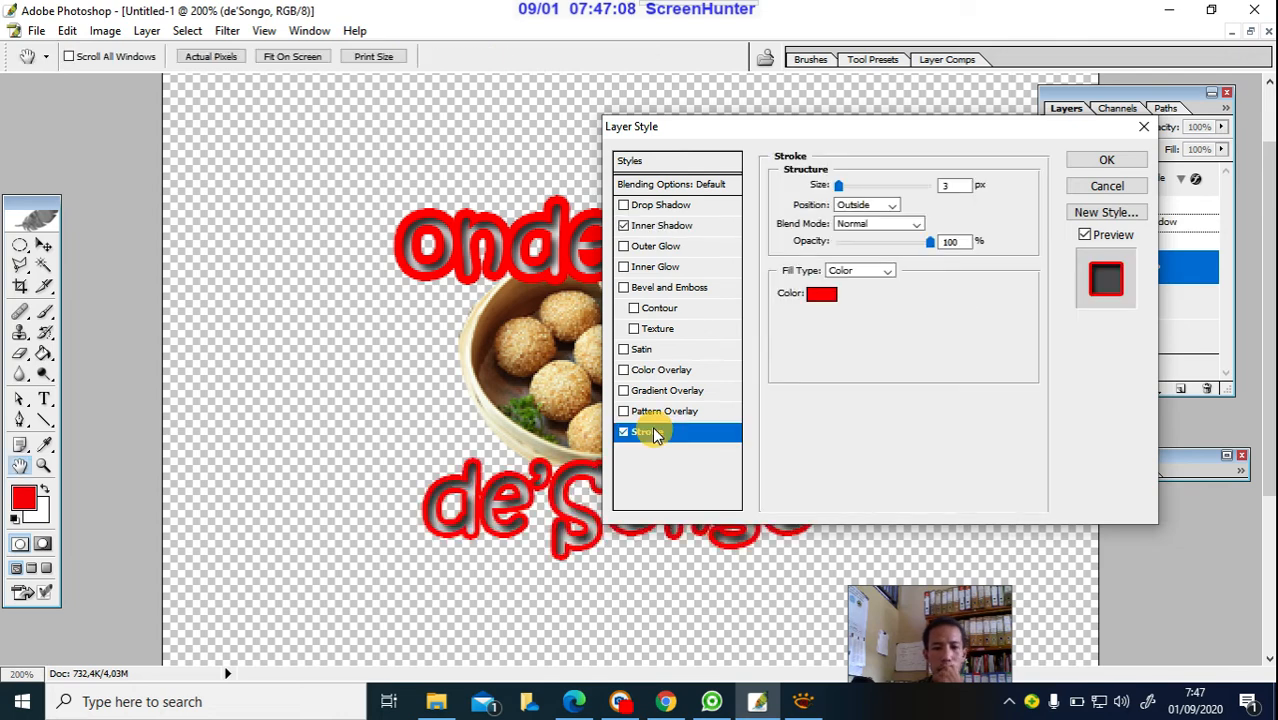
click(821, 293)
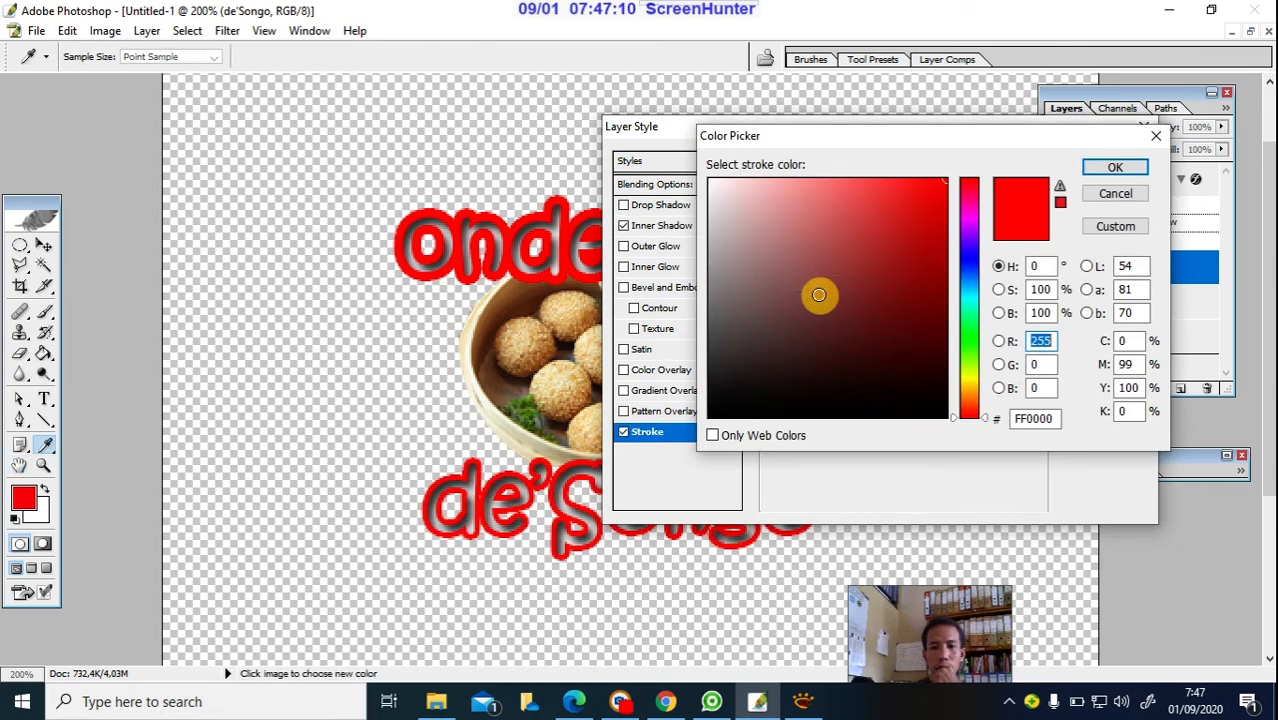
click(970, 398)
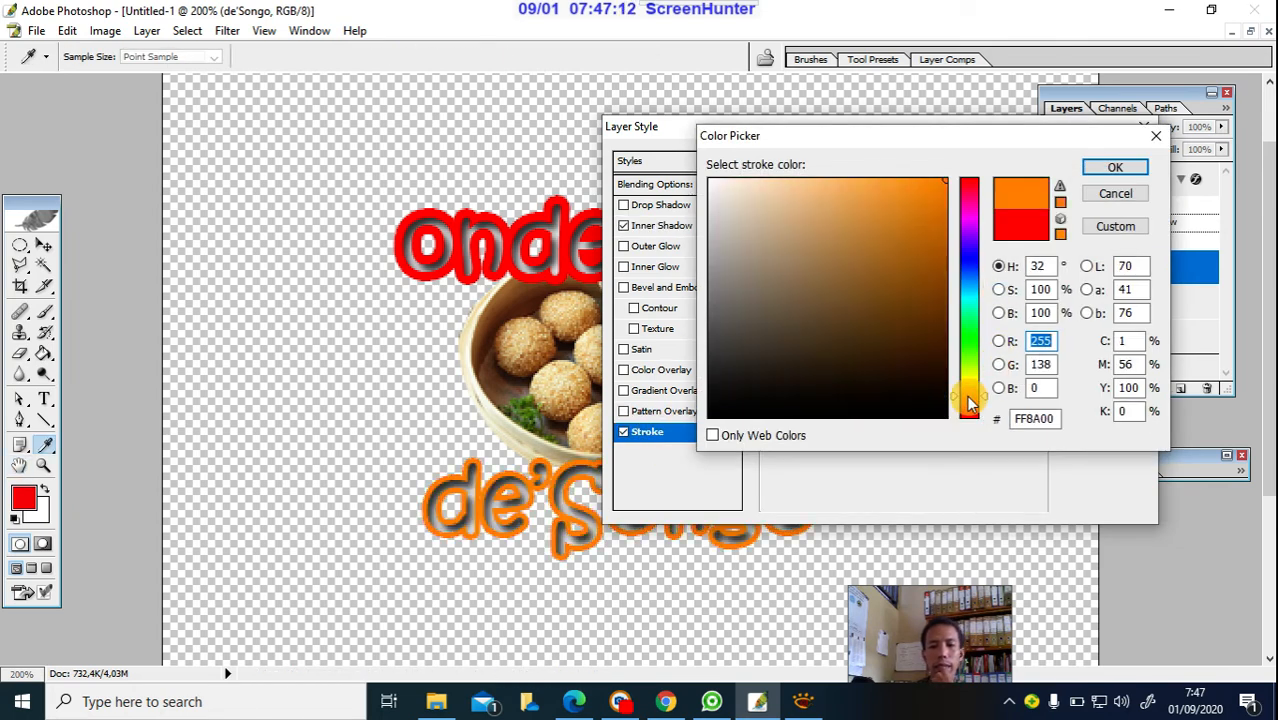
click(1113, 167)
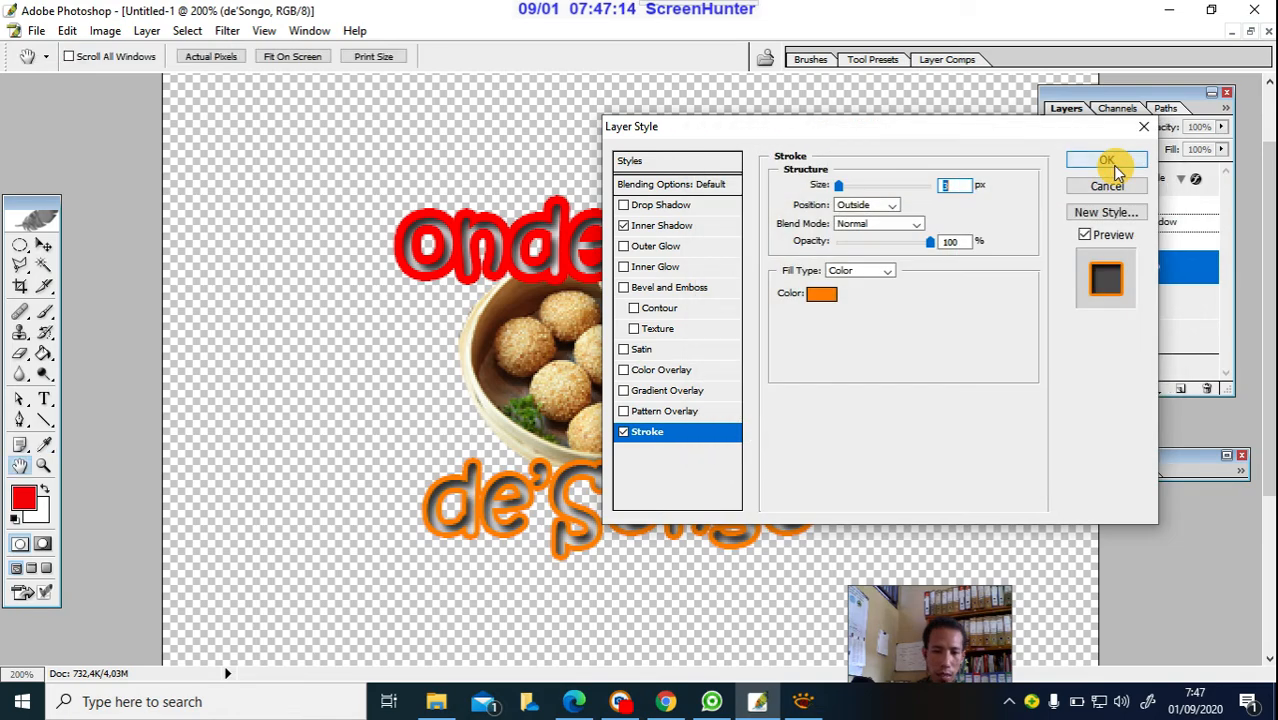
click(1110, 166)
Move the onde-onde text slightly up and to the left so it covers less of the basket.
key(v)
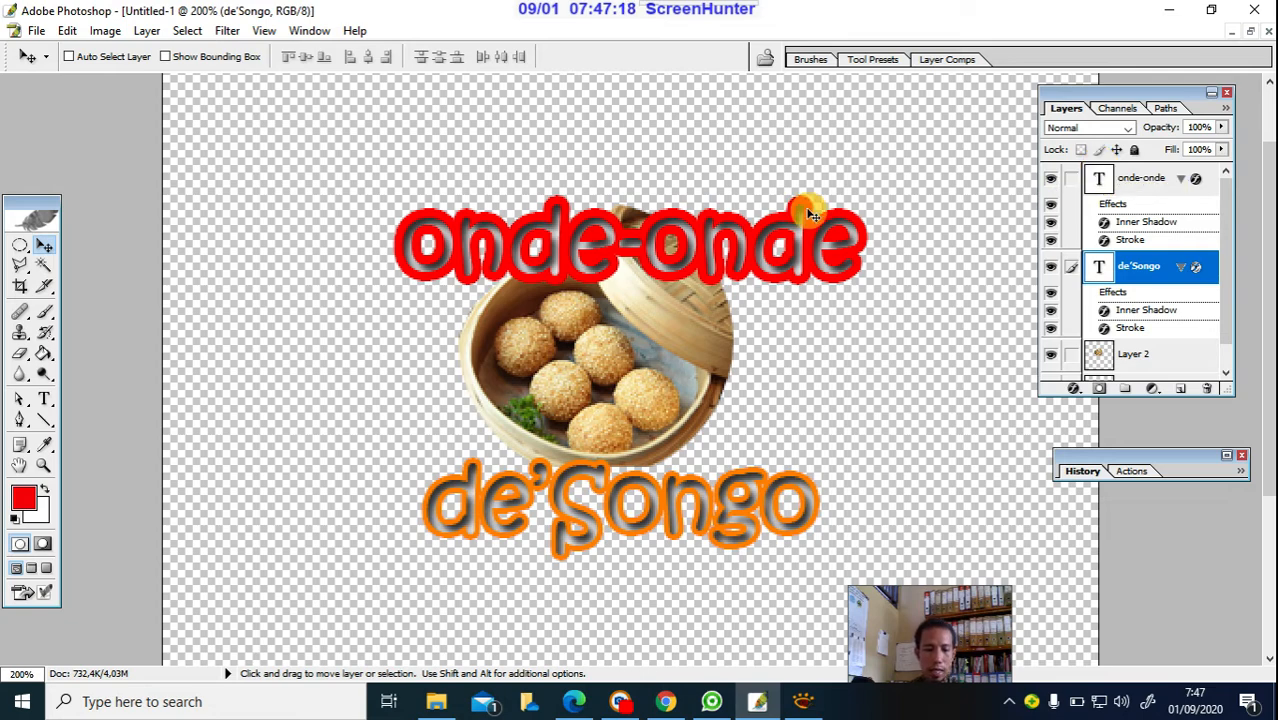
alt+click(623, 309)
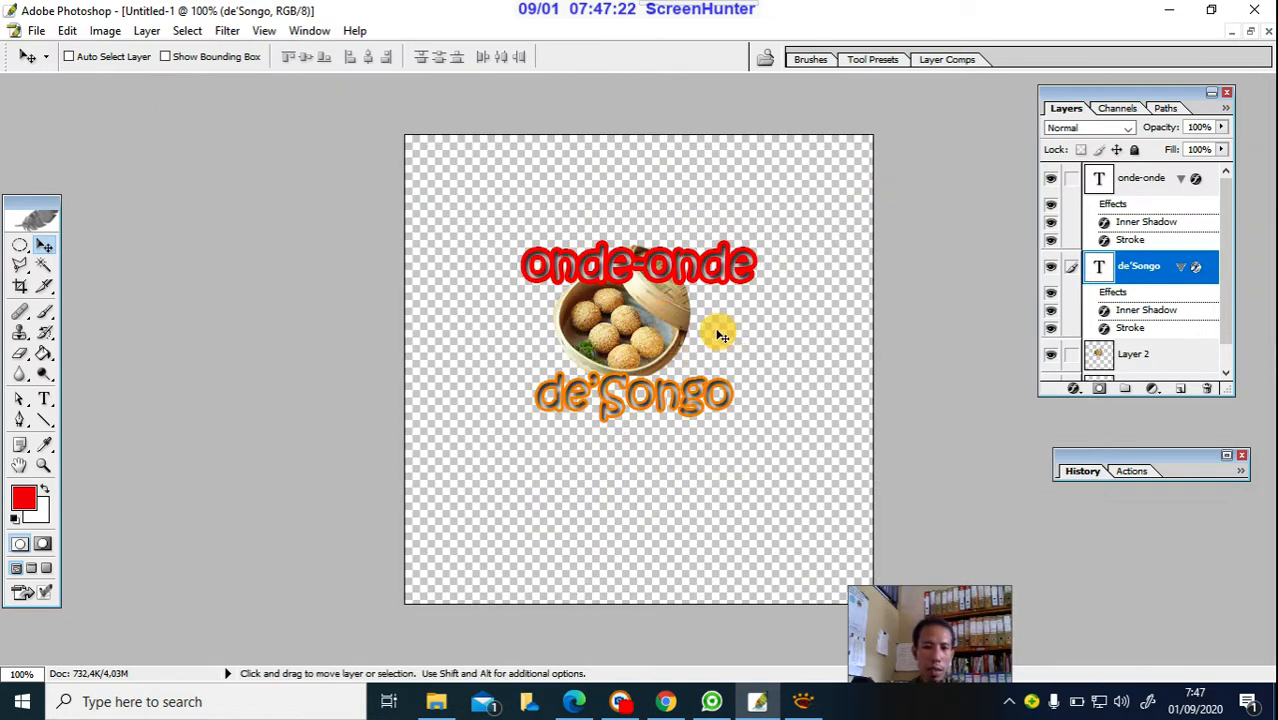
click(1114, 185)
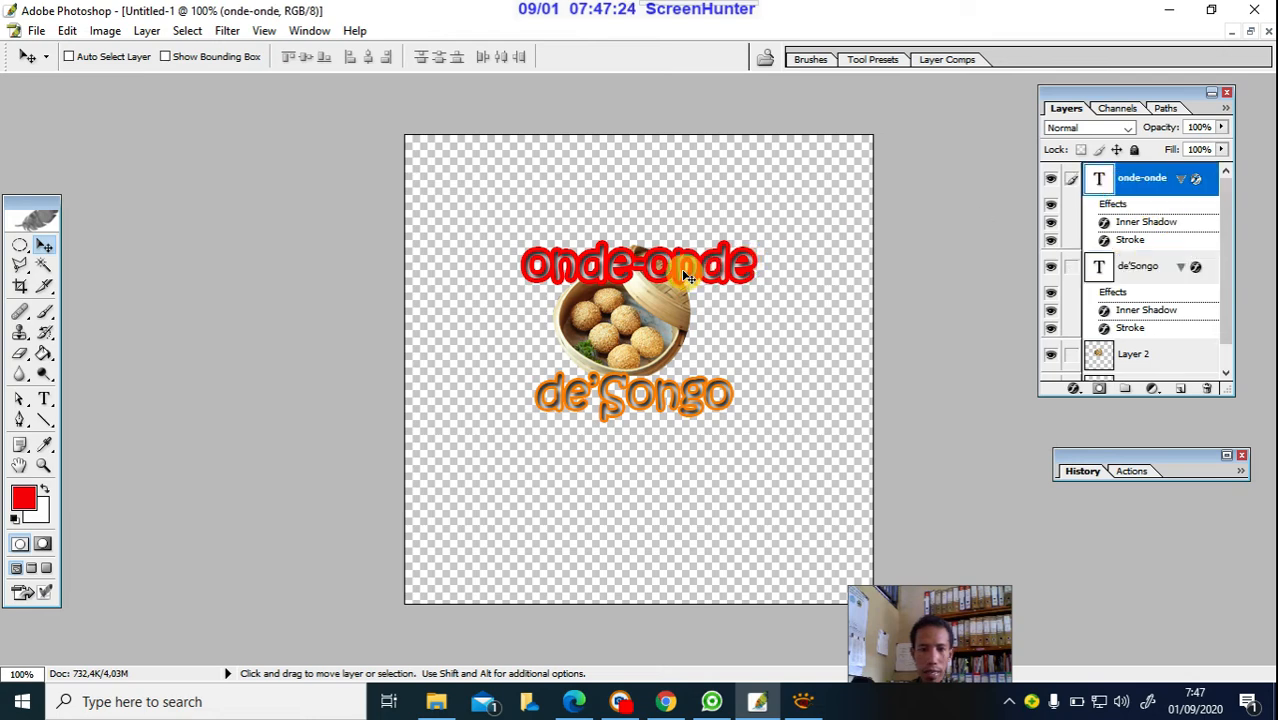
drag(684, 273, 679, 257)
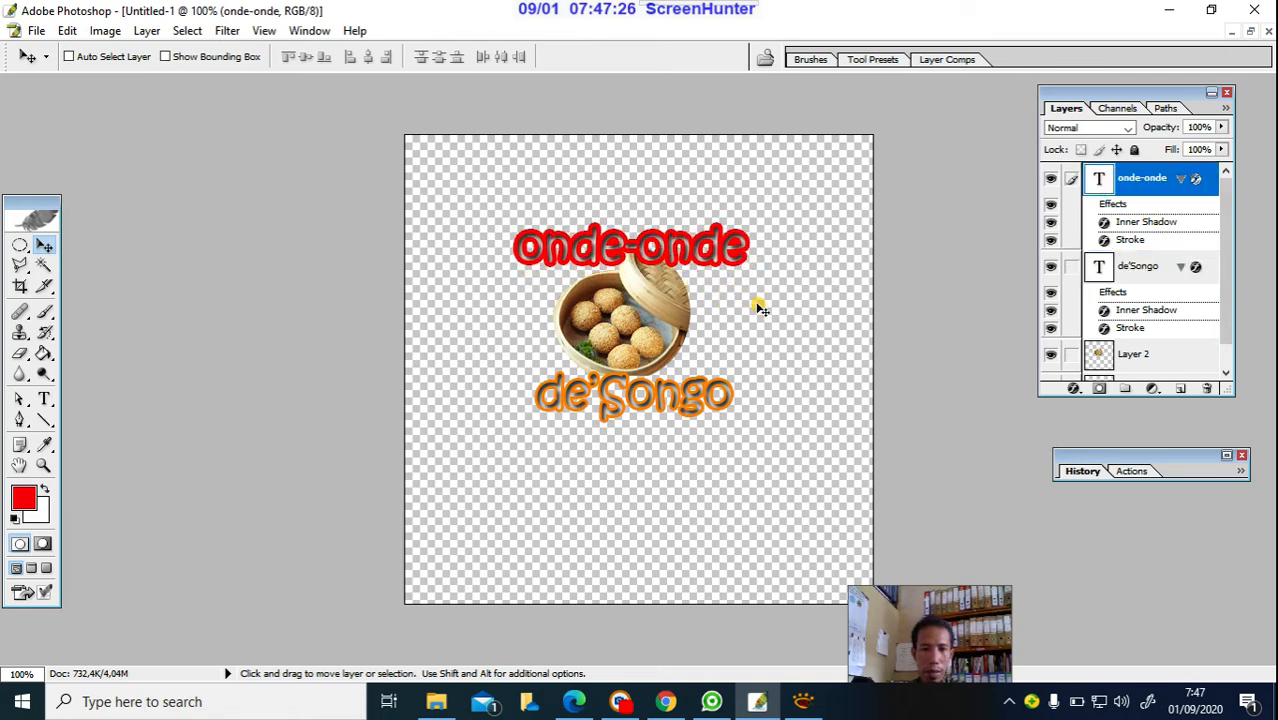
click(36, 30)
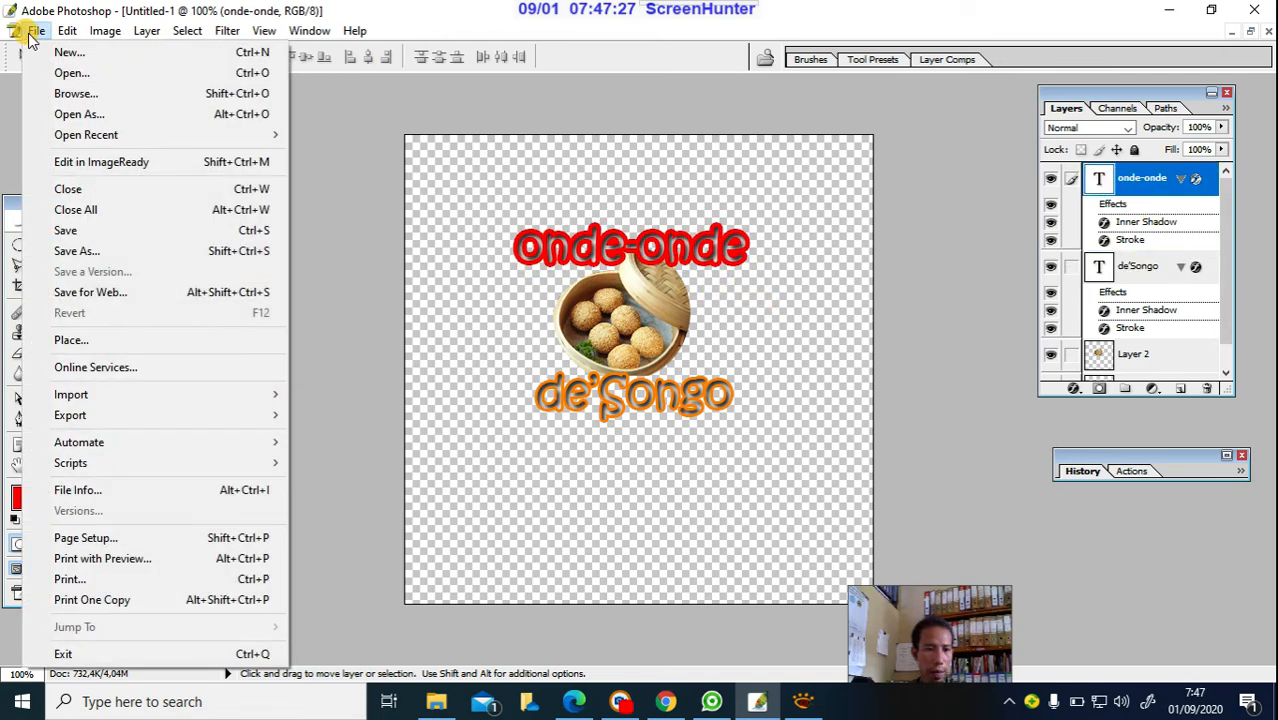
click(79, 250)
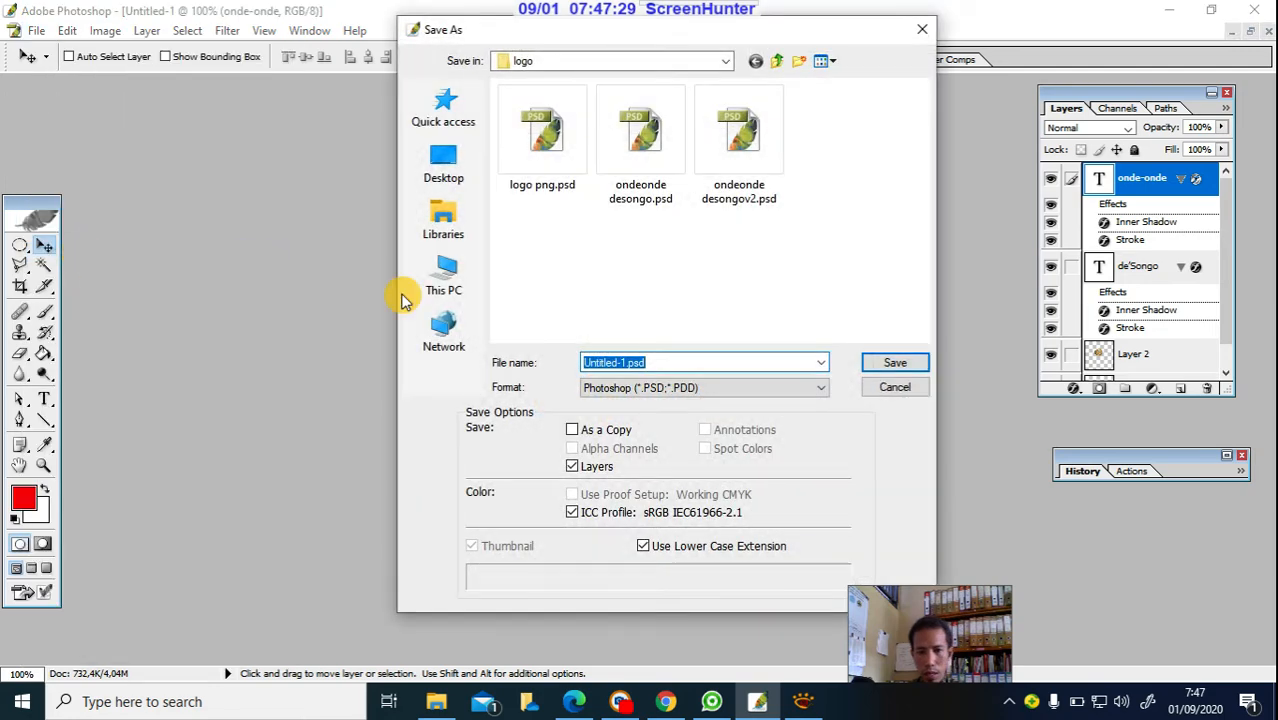
click(898, 388)
Save a copy of the logo in PNG format as ondeonde desongov3.png in the logo folder.
click(36, 30)
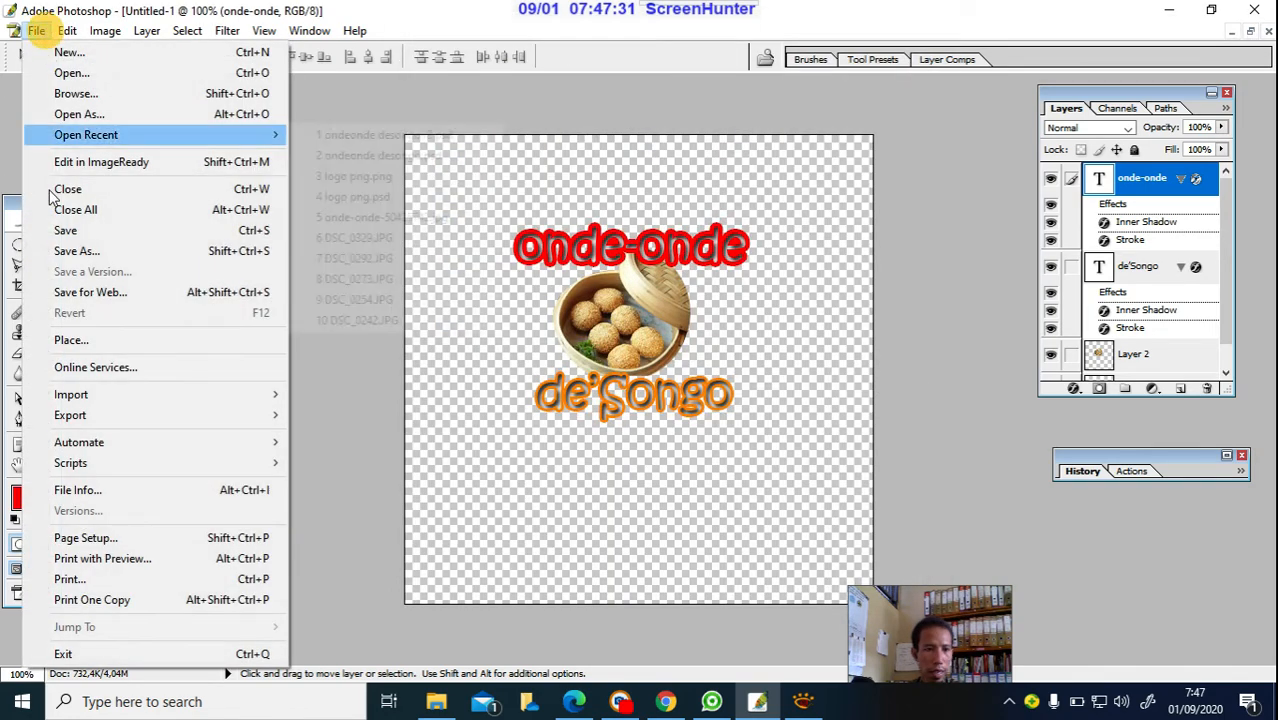
click(84, 251)
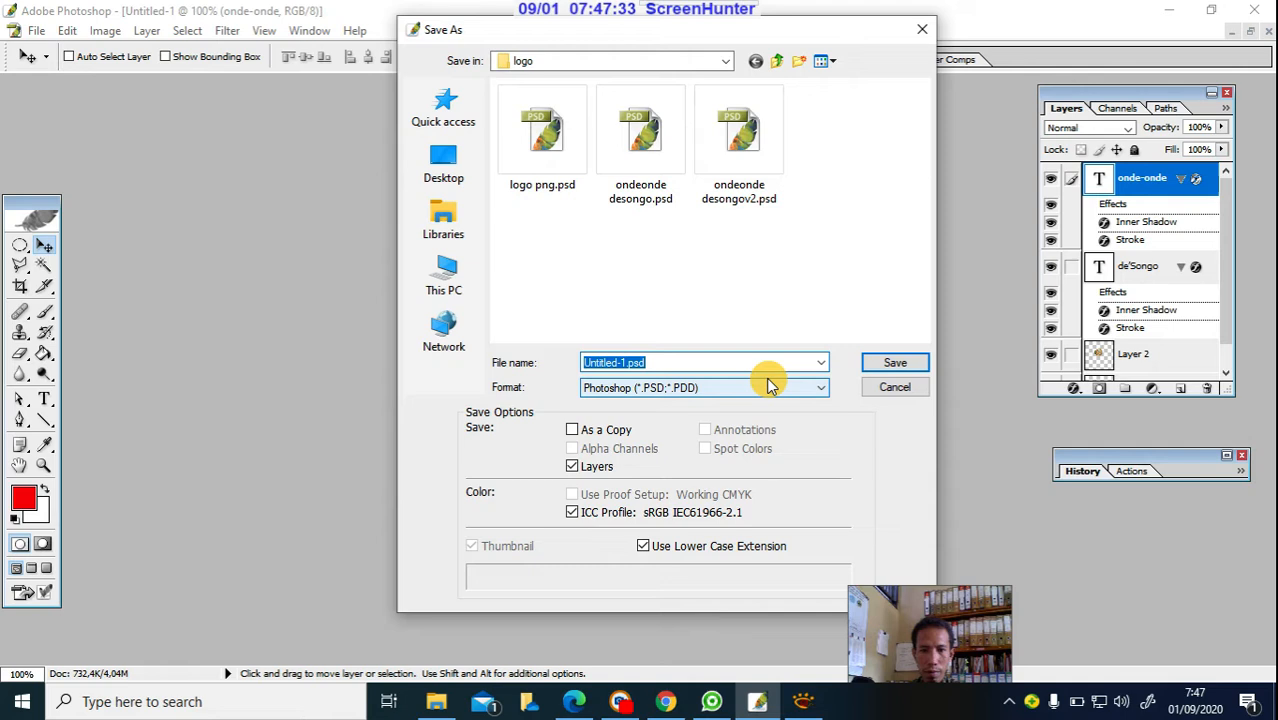
click(680, 387)
click(618, 552)
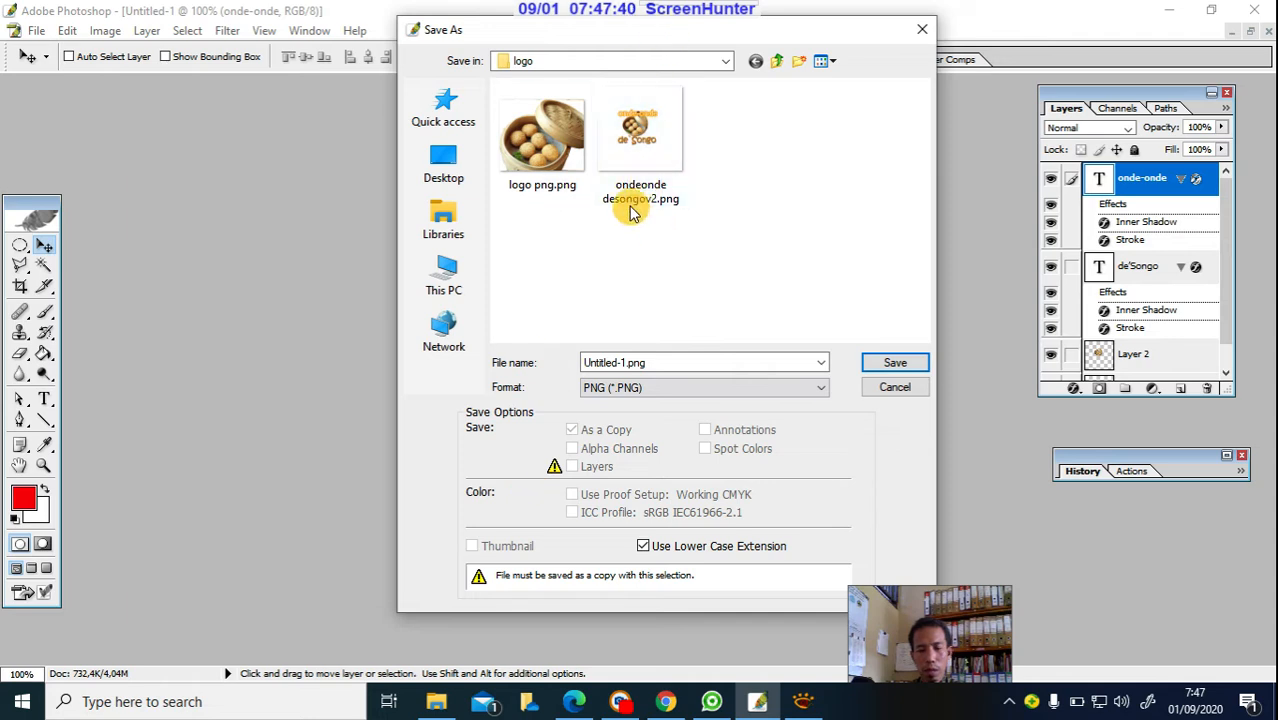
click(640, 155)
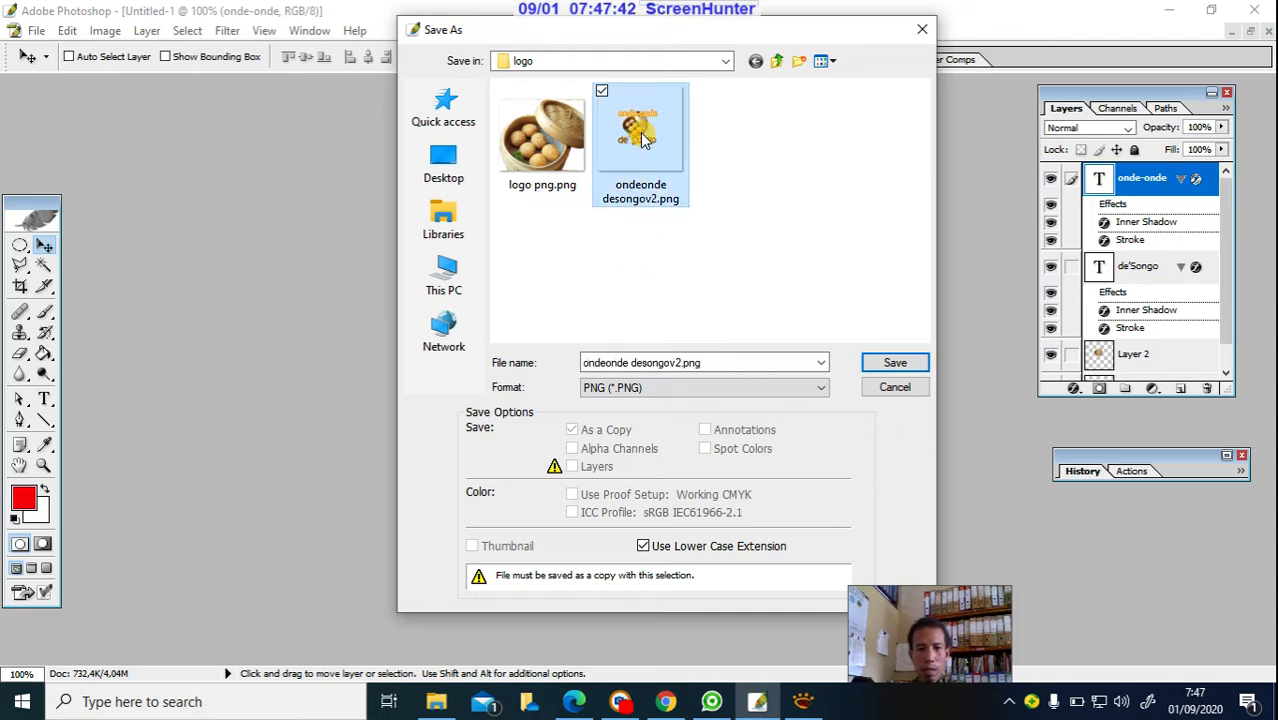
click(679, 365)
click(677, 365)
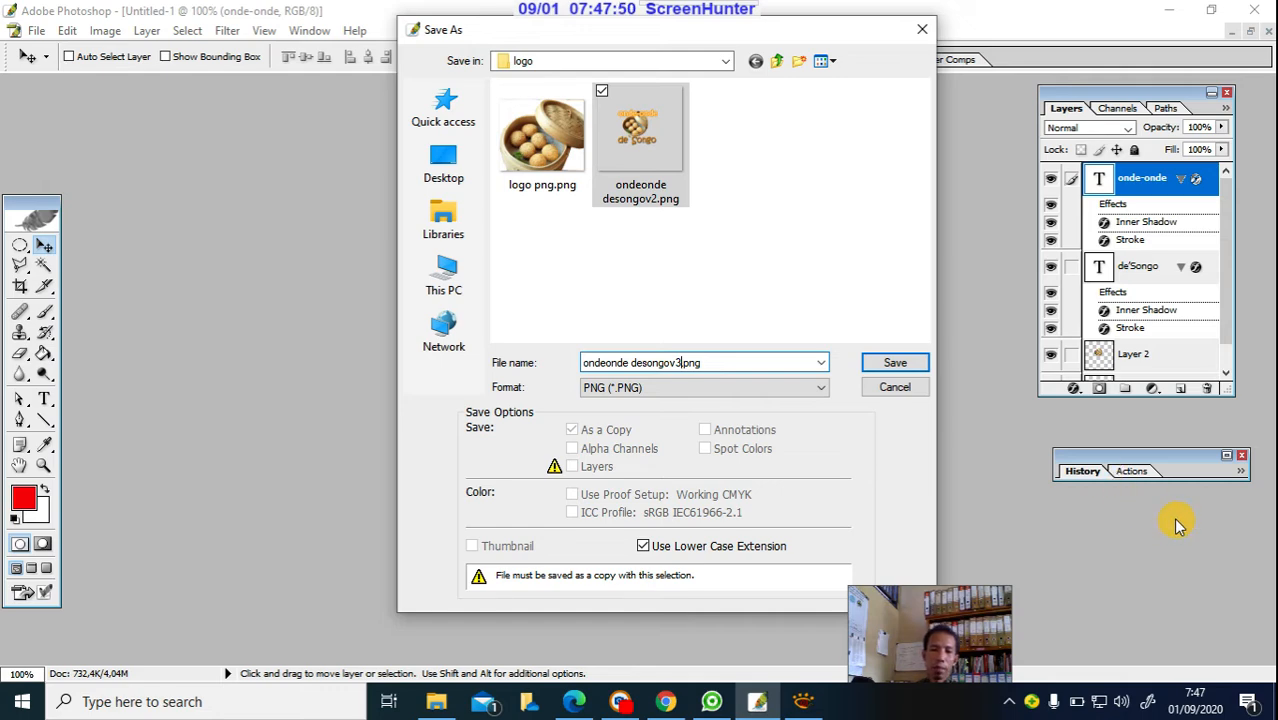
click(673, 387)
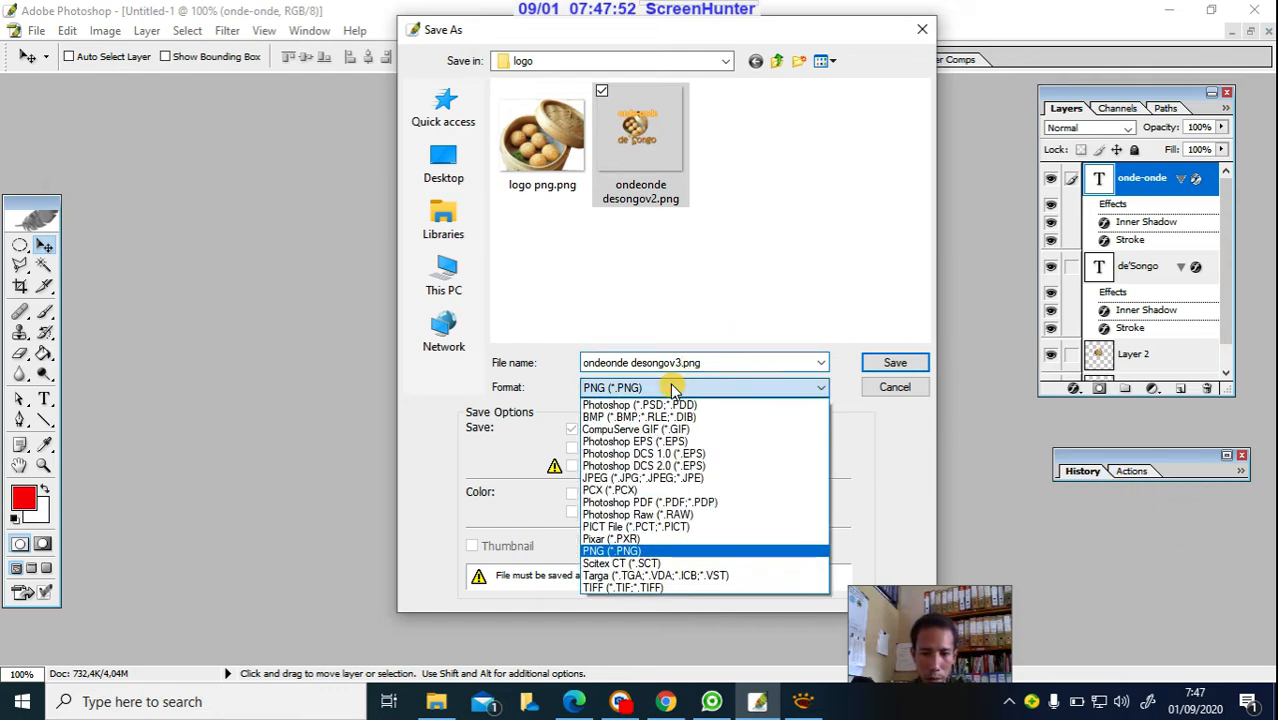
click(672, 390)
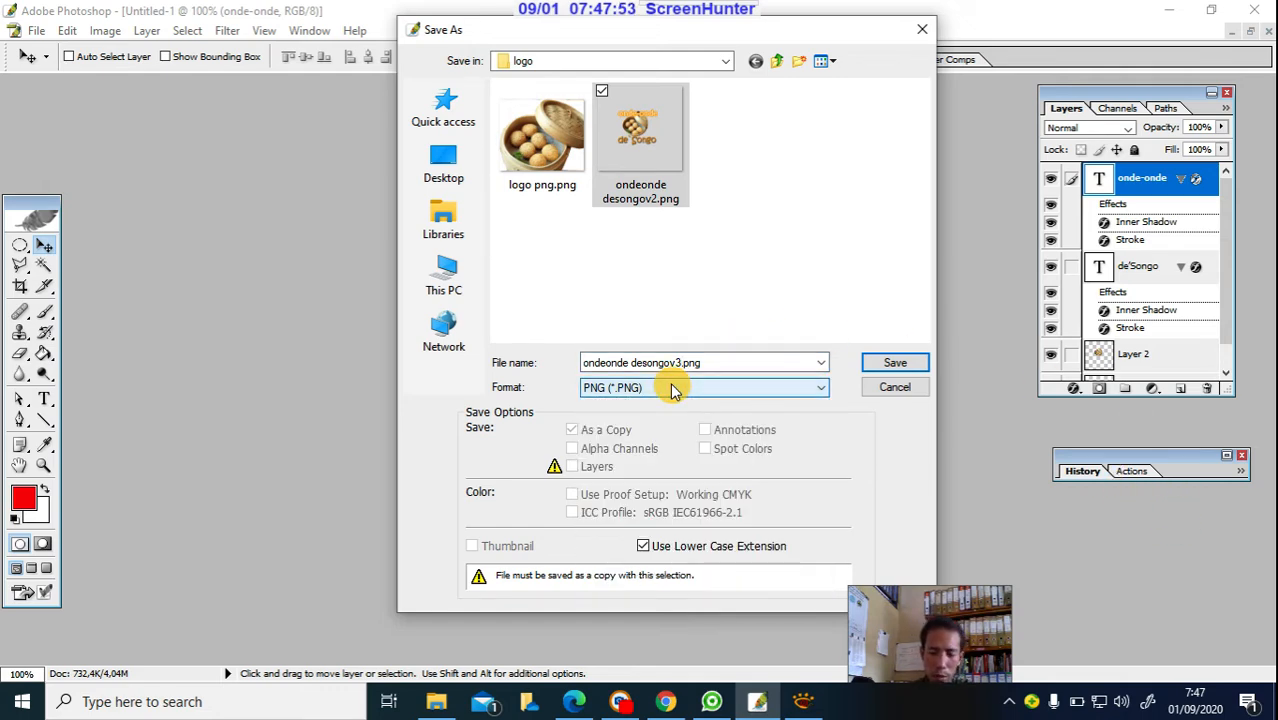
click(895, 361)
click(694, 334)
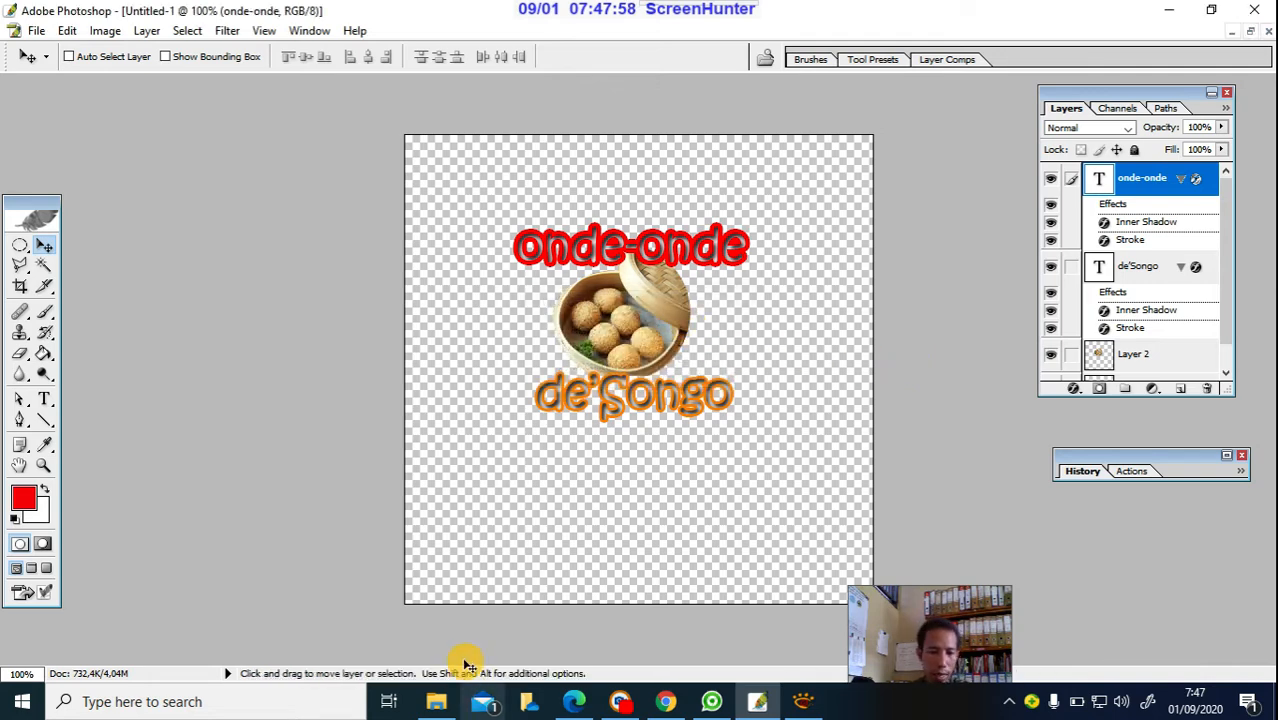
Switch to File Explorer, open ondeonde desongov3.png in XnView Classic without updating the program, and examine the exported logo up close.
click(436, 701)
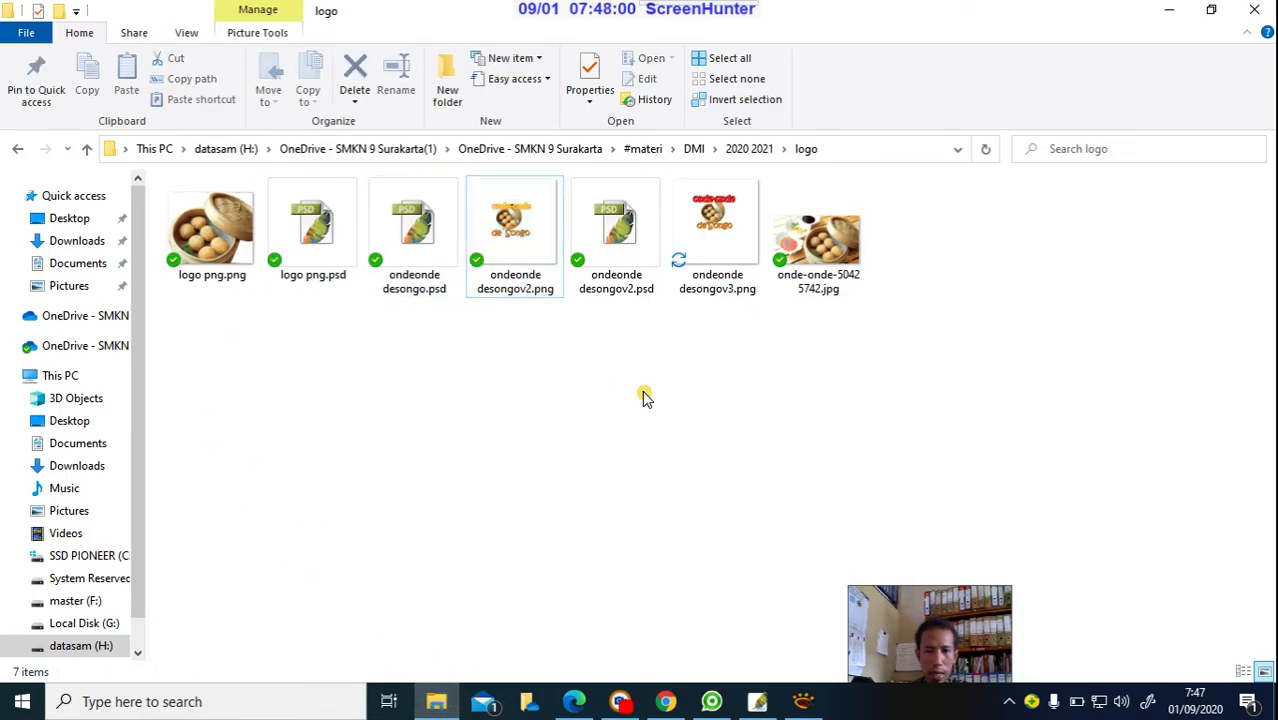
click(736, 245)
click(527, 243)
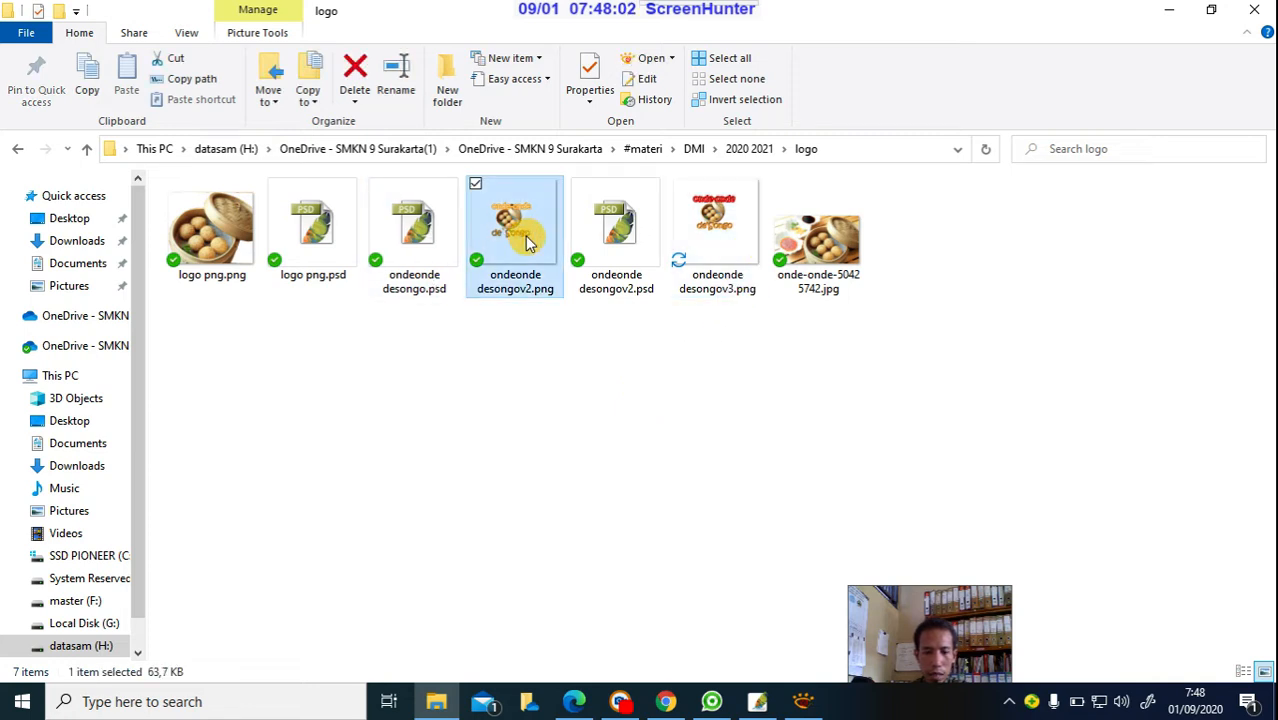
click(651, 424)
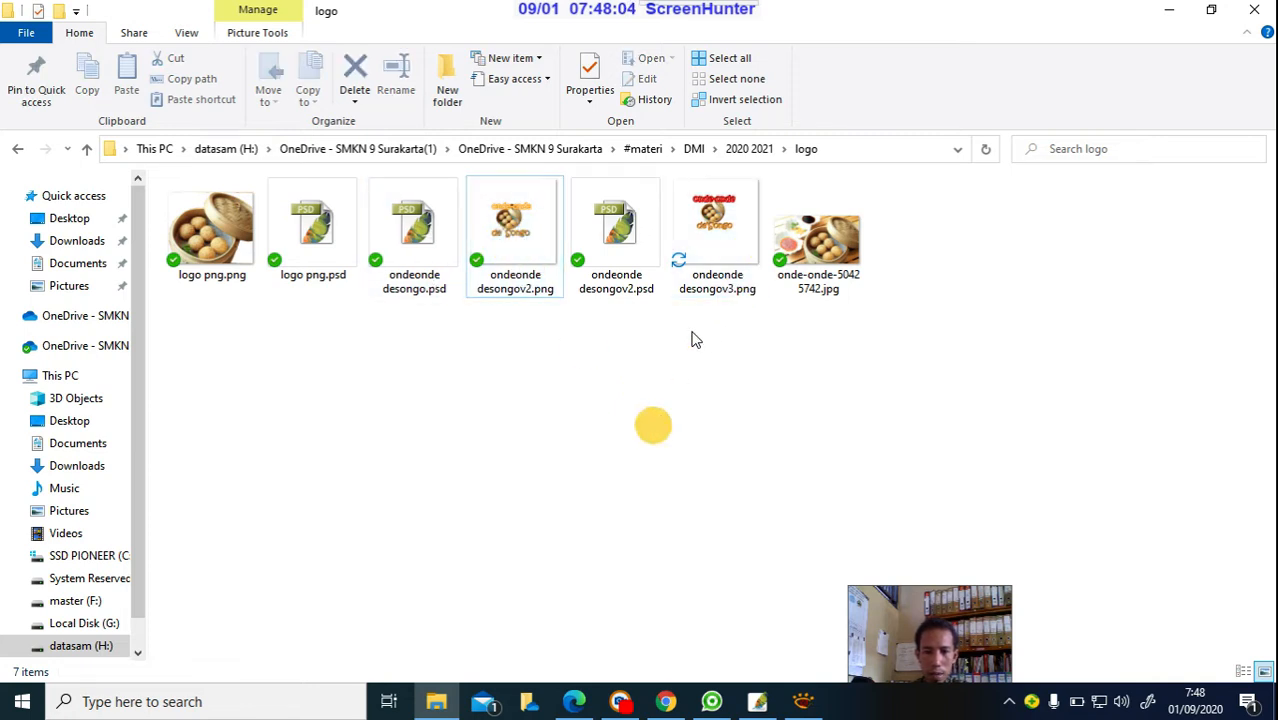
click(728, 245)
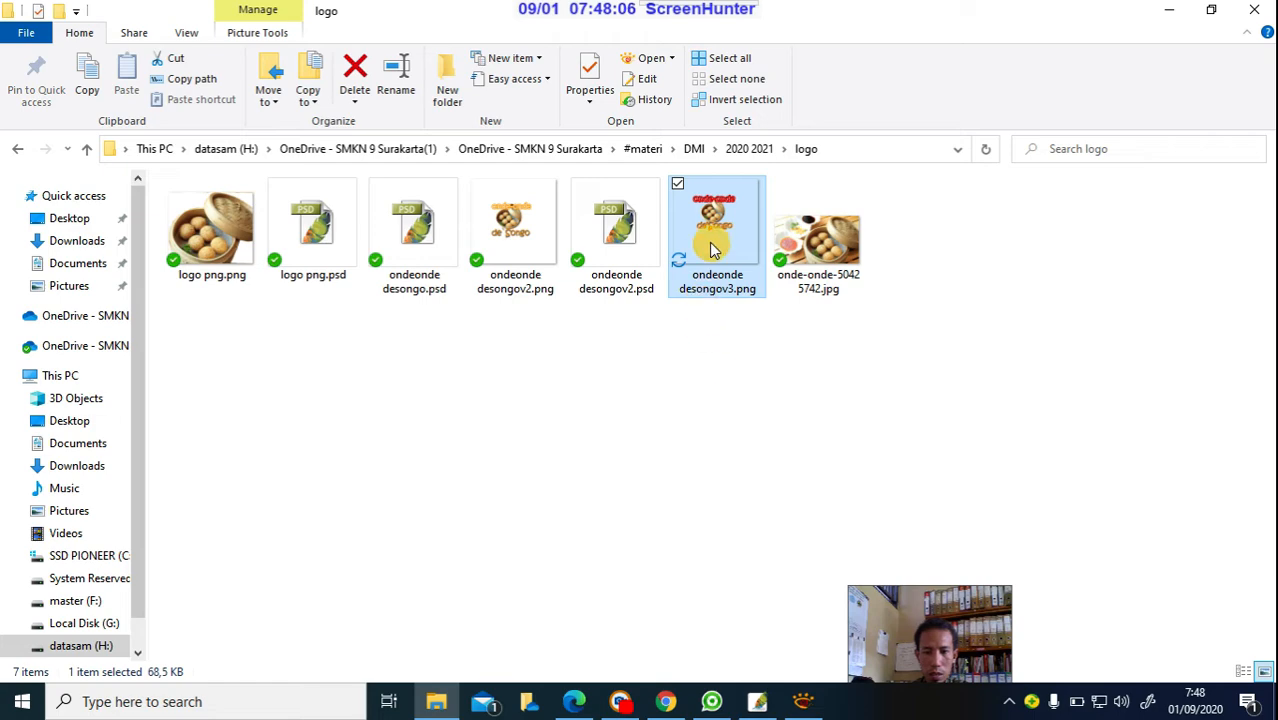
right_click(713, 250)
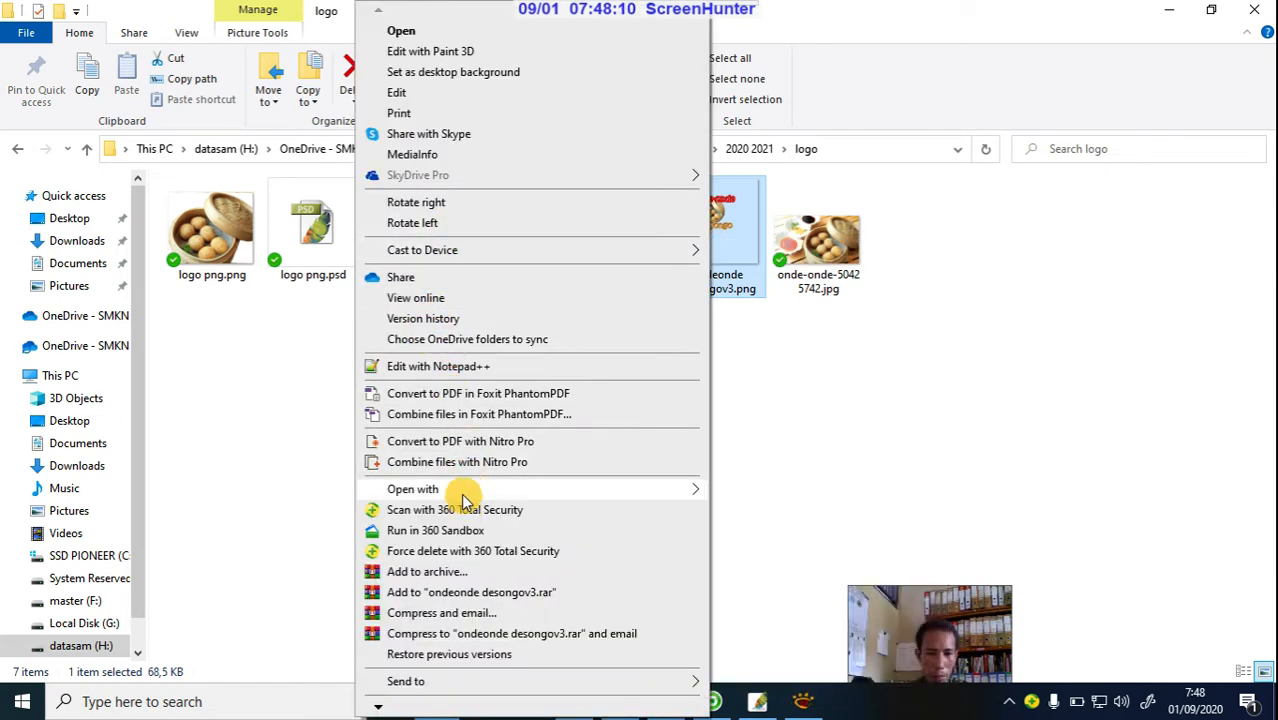
mouse_move(468, 489)
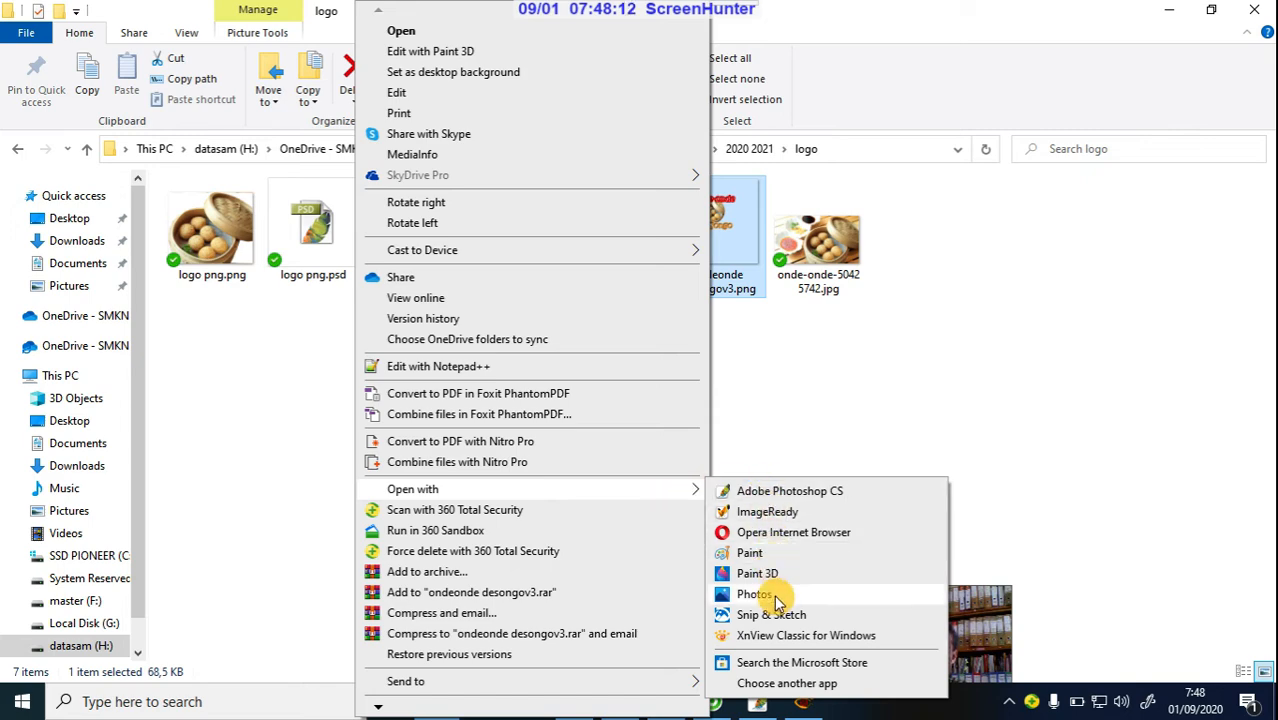
click(790, 640)
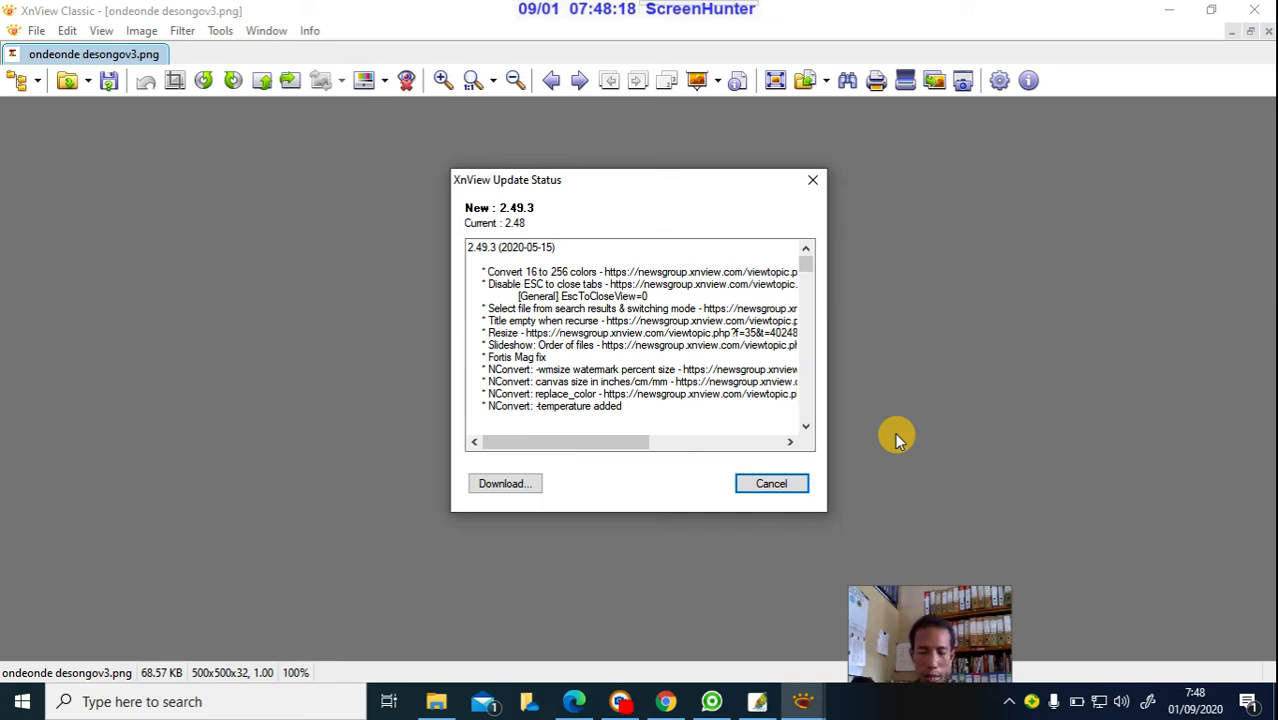
click(775, 481)
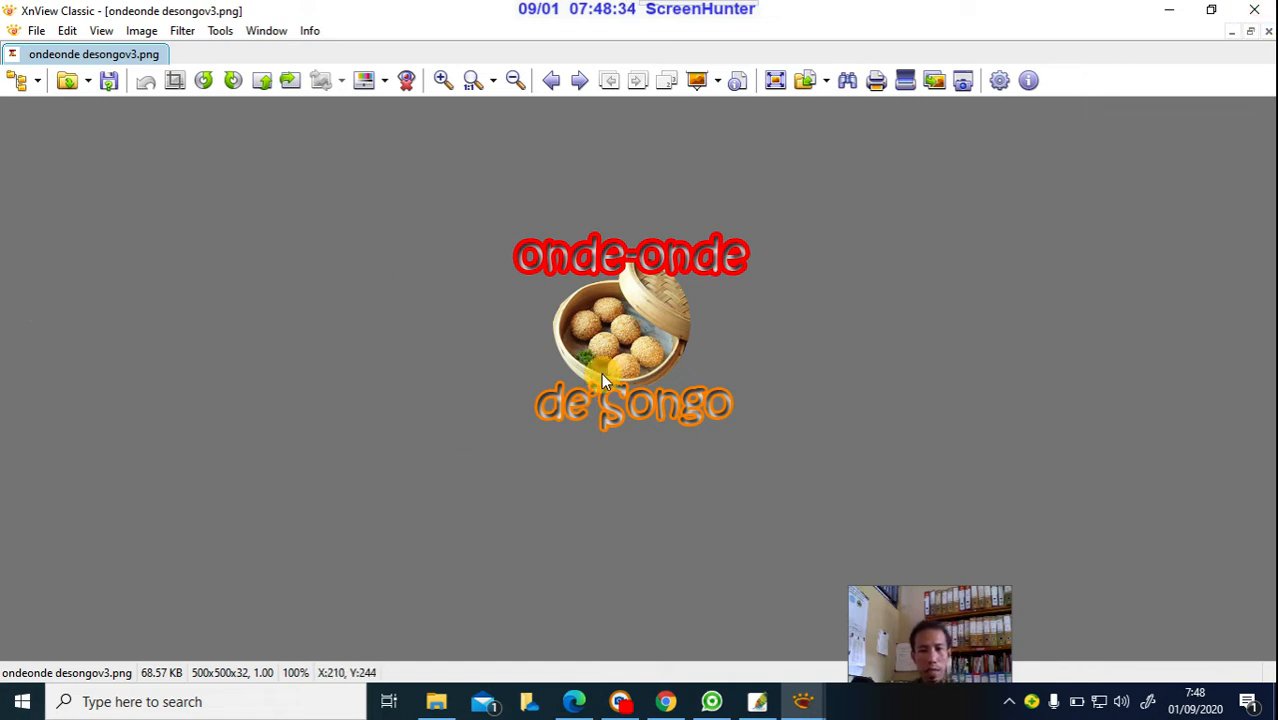
scroll(743, 347, up, 1)
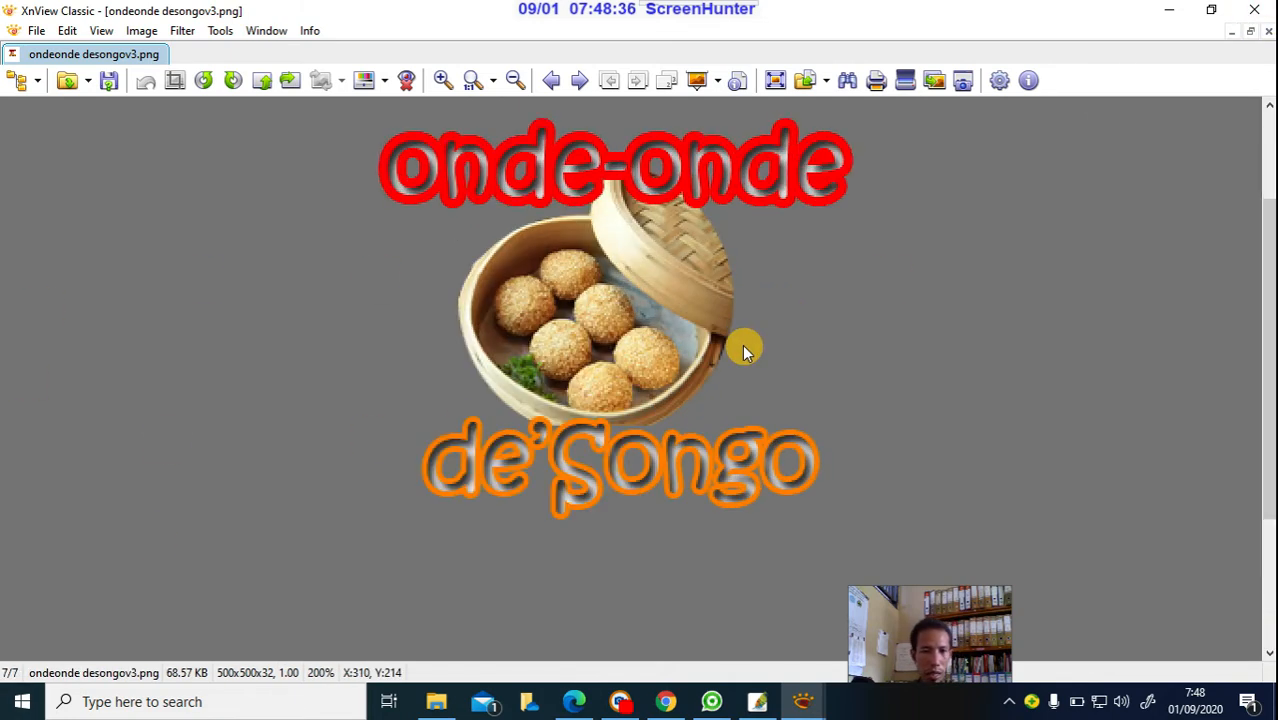
Zoom the exported logo preview back out to 100% and close the image viewer.
scroll(743, 350, down, 1)
scroll(743, 350, down, 1)
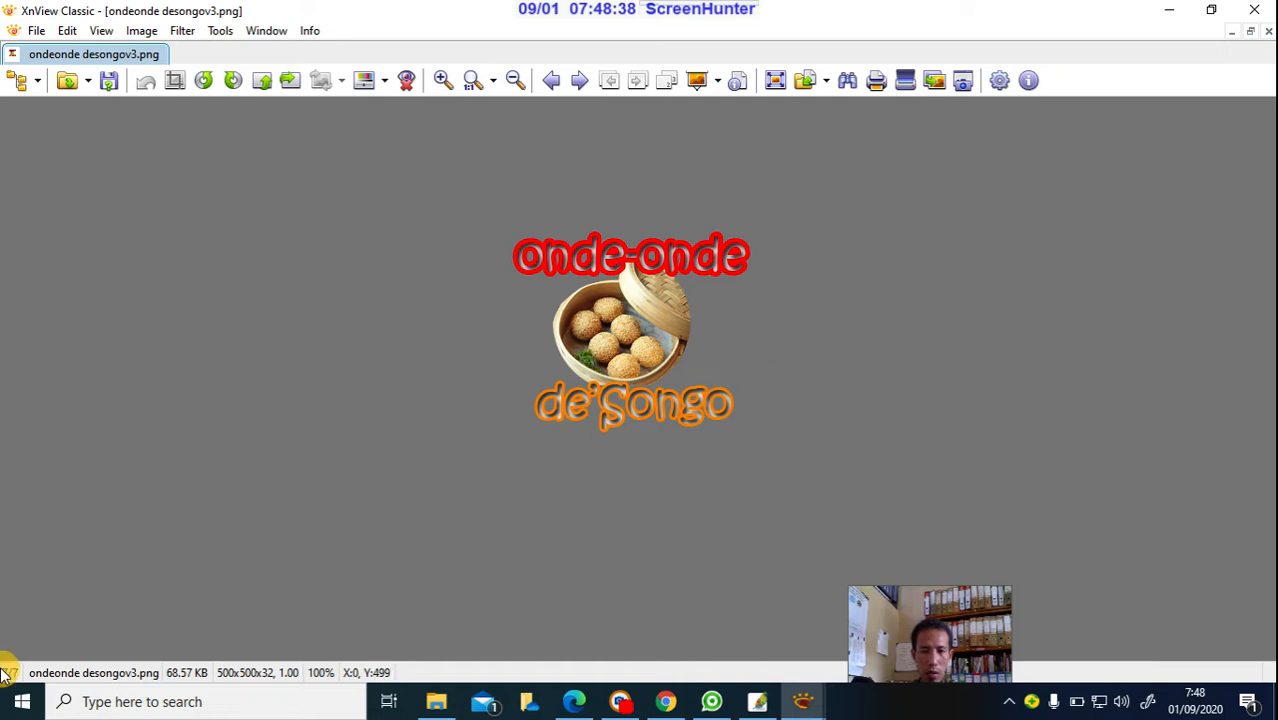
click(1264, 16)
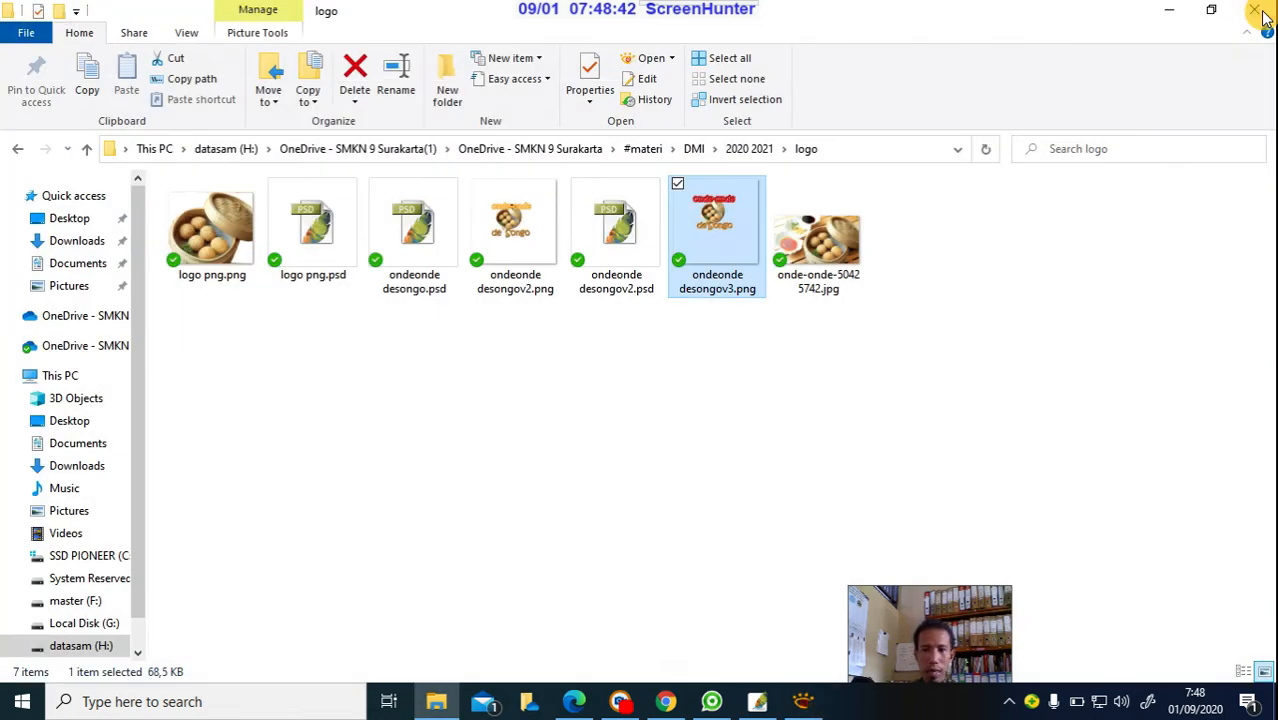
Switch to Chrome, search Google for "canva online" and open Canva's graphic design creation page from the results.
mouse_move(731, 694)
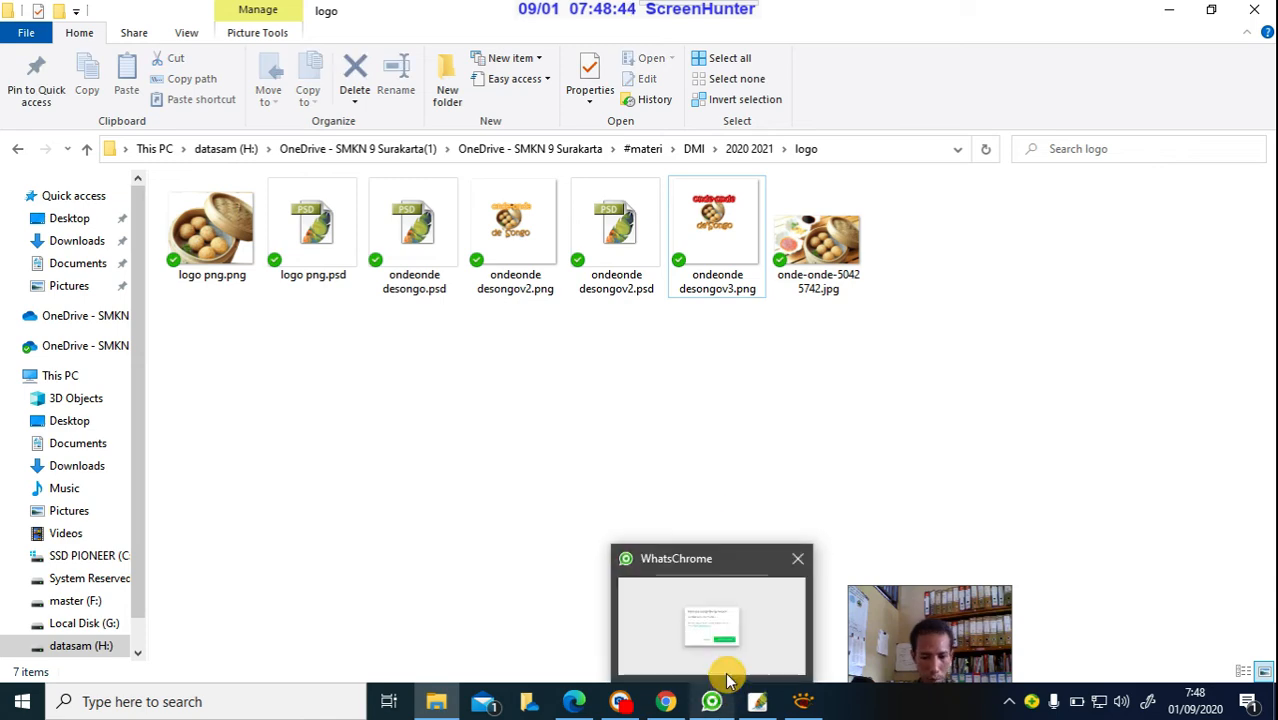
click(665, 701)
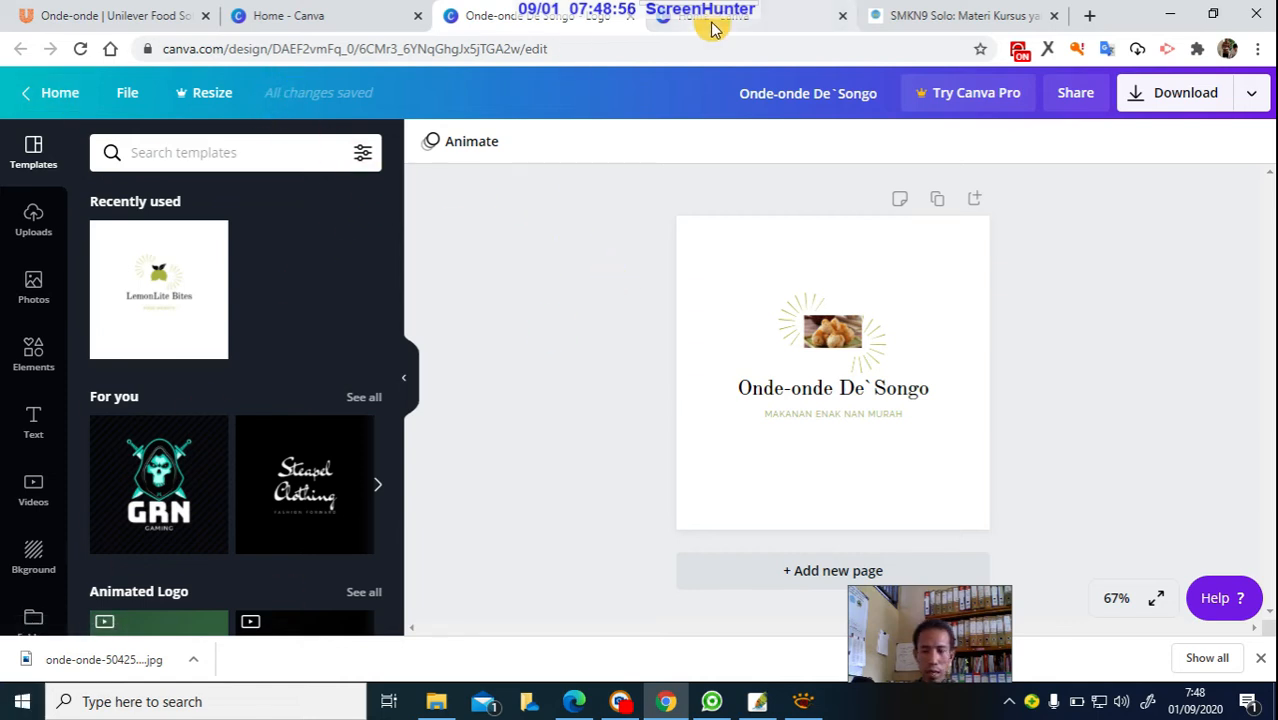
click(330, 52)
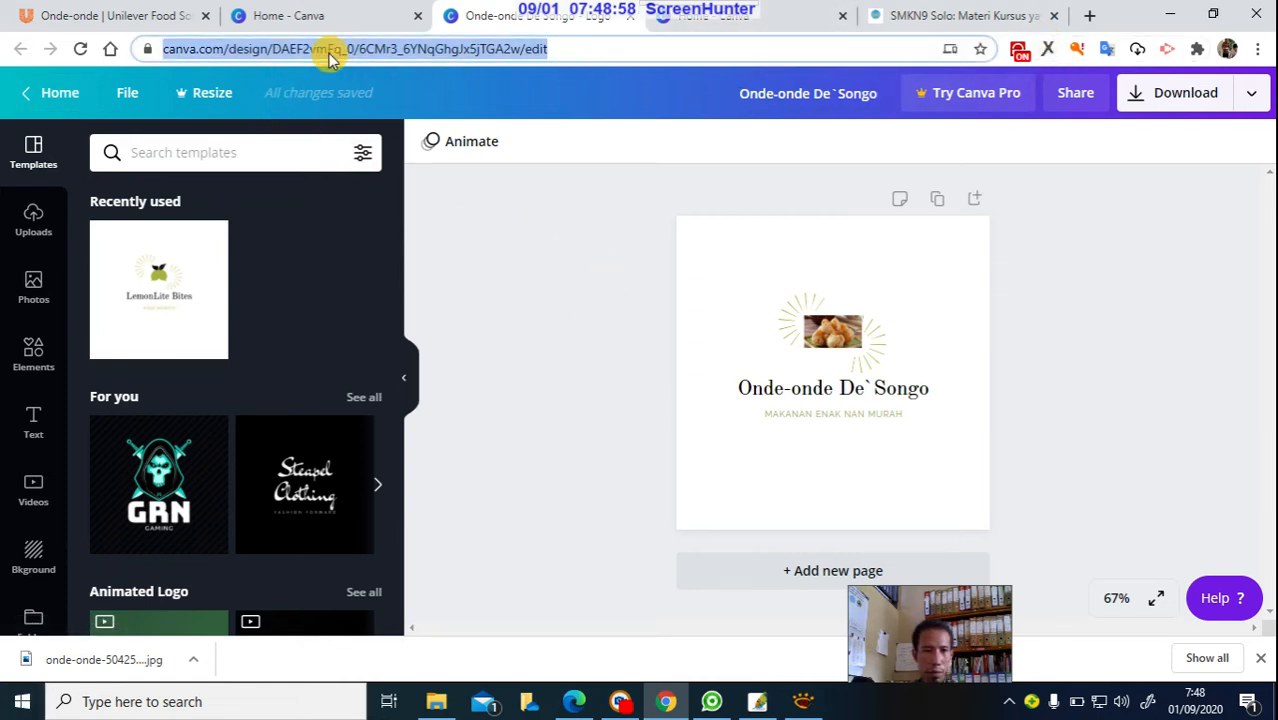
text(c)
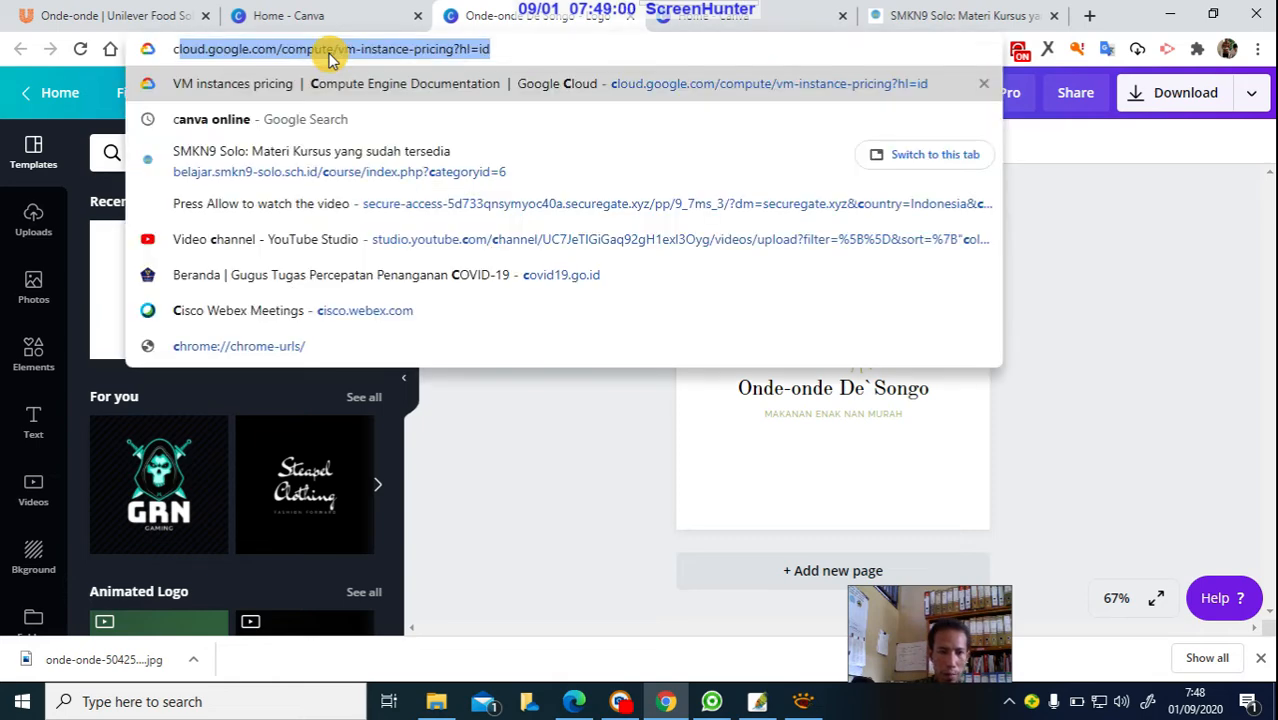
text(an)
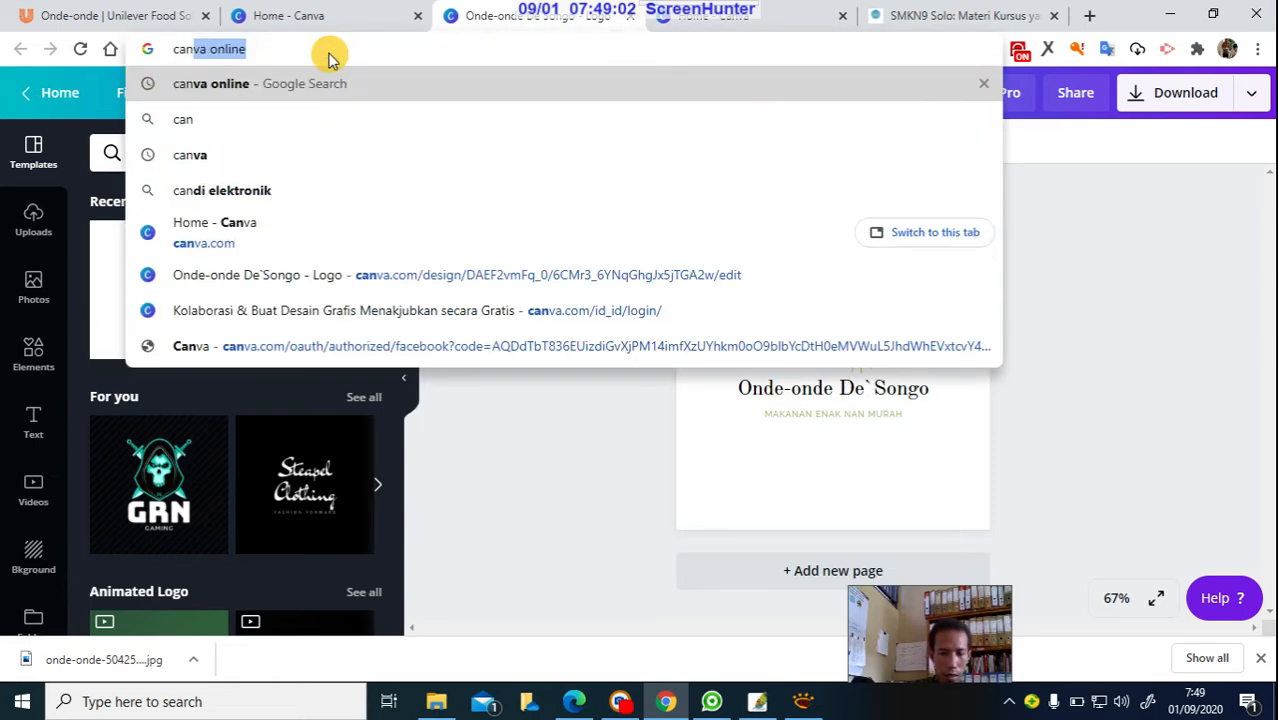
key(Right)
key(Return)
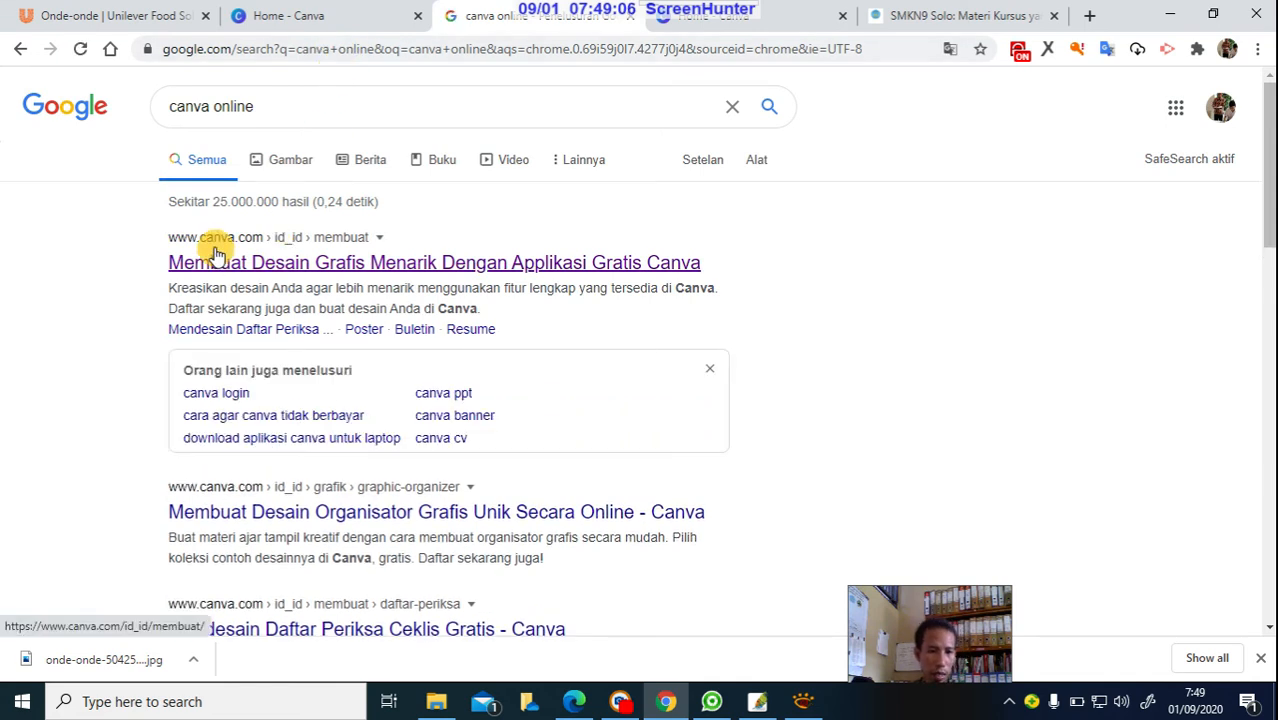
click(216, 262)
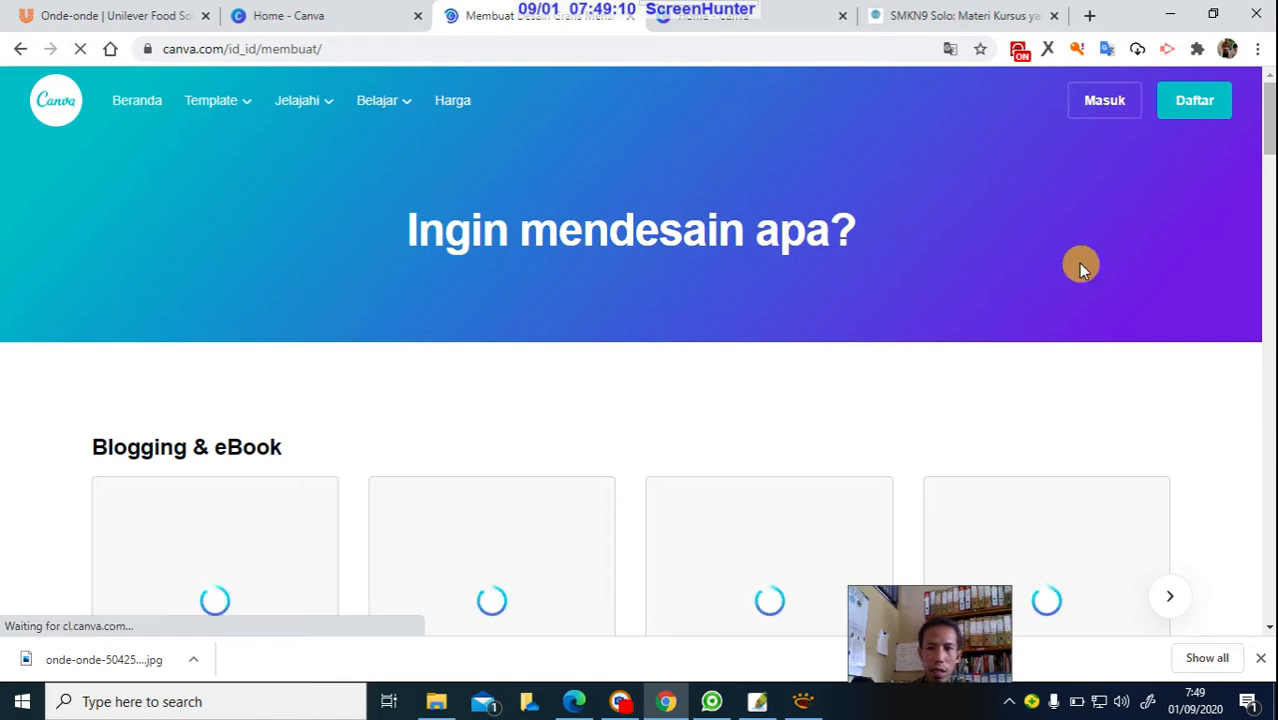
Log in to the Canva account from the design types page.
scroll(860, 330, down, 2)
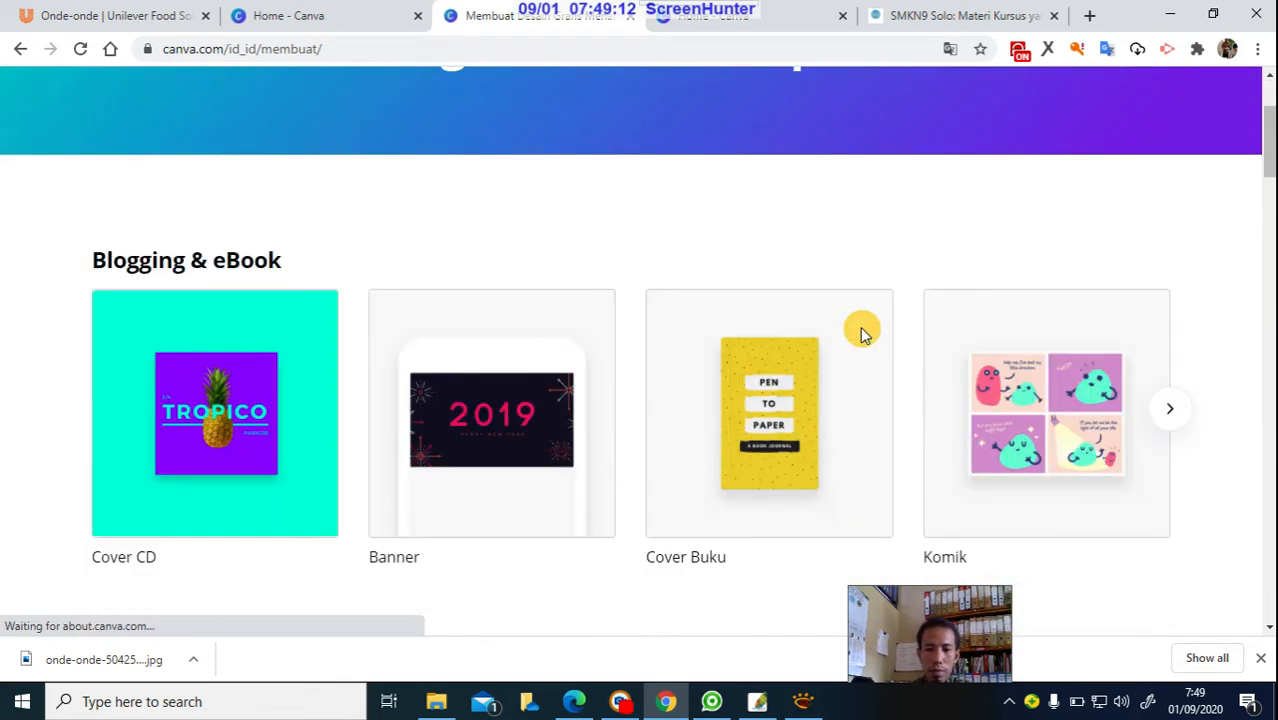
scroll(993, 288, up, 2)
click(1105, 101)
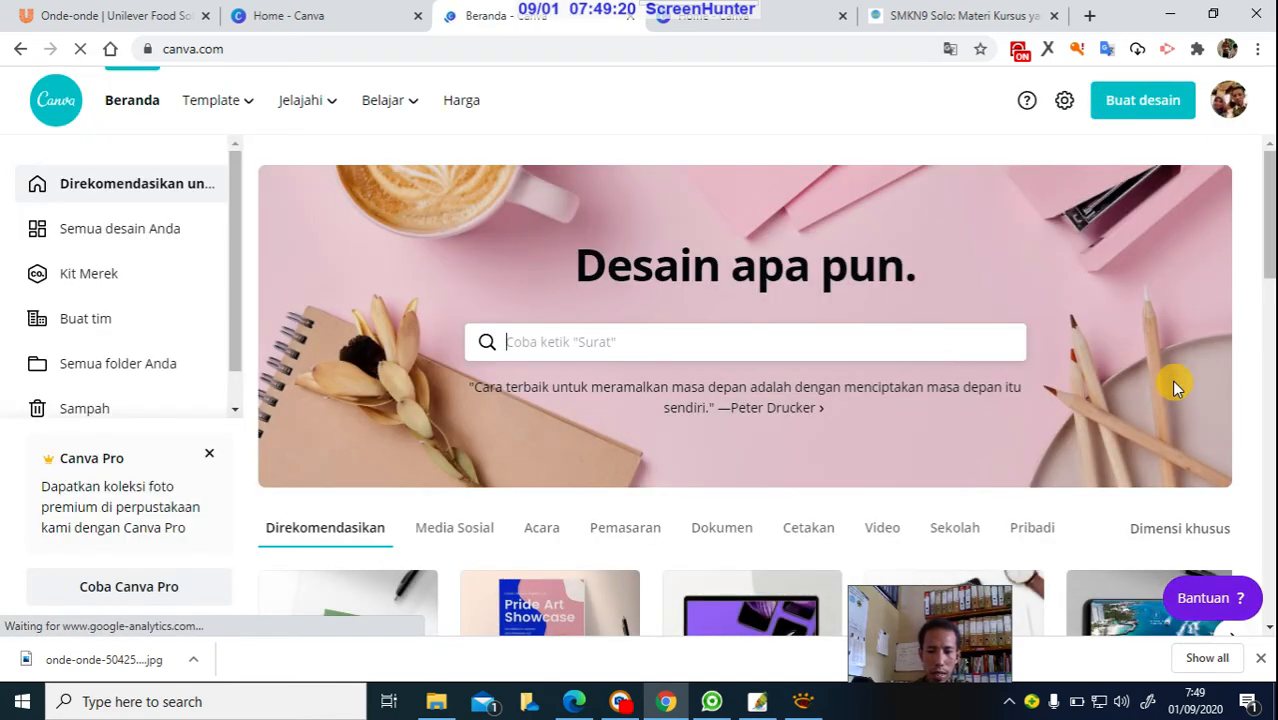
Create a new 500 × 500 px Logo design from the recommended design types on the Canva home page.
scroll(616, 402, down, 2)
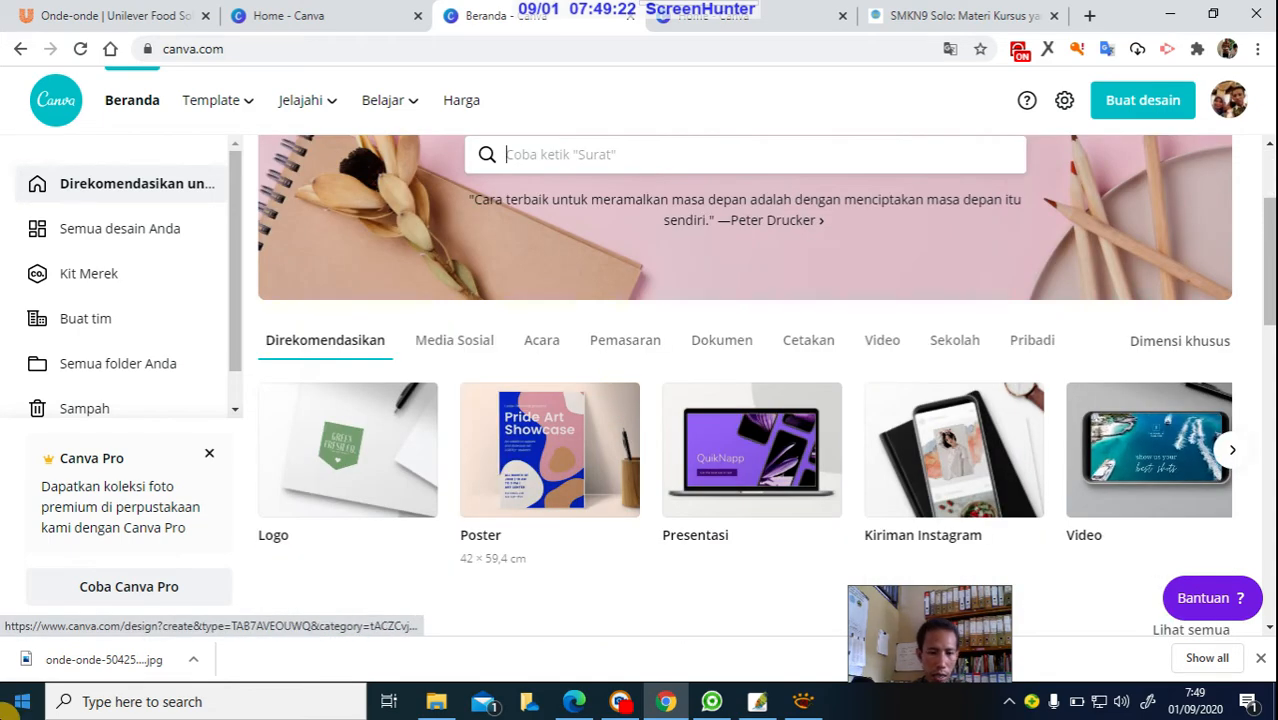
scroll(357, 375, down, 1)
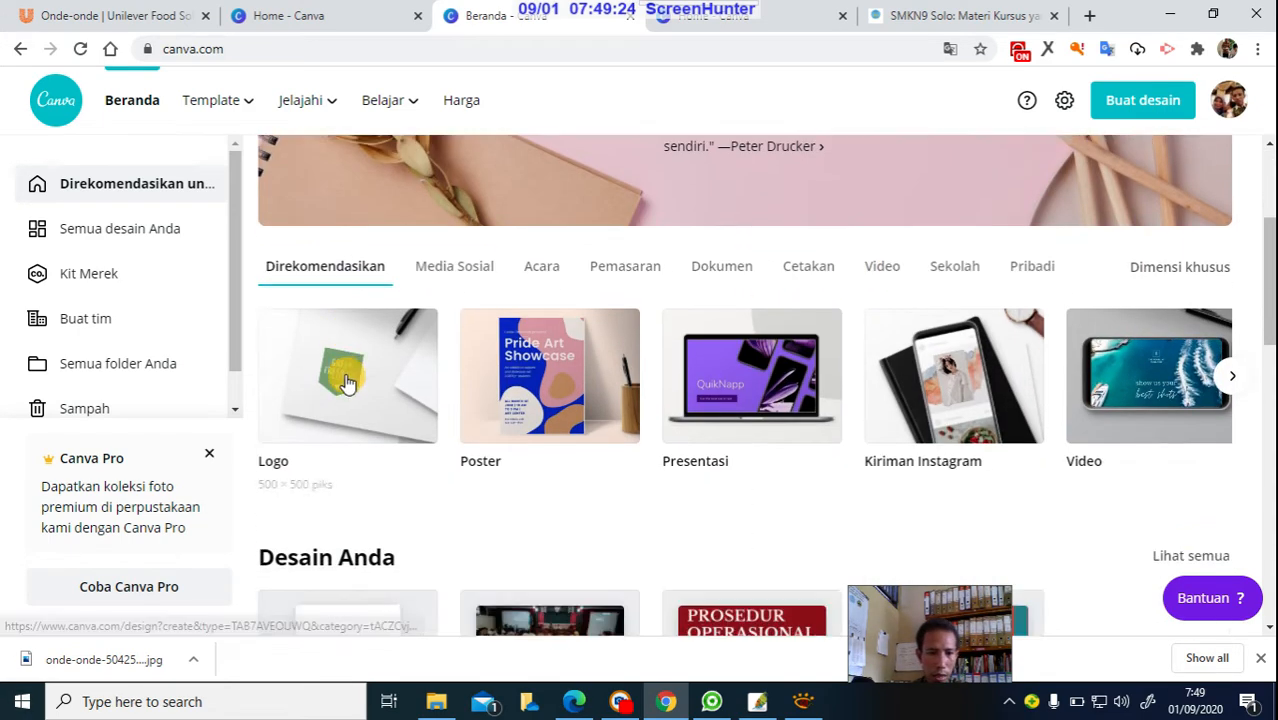
scroll(345, 382, down, 1)
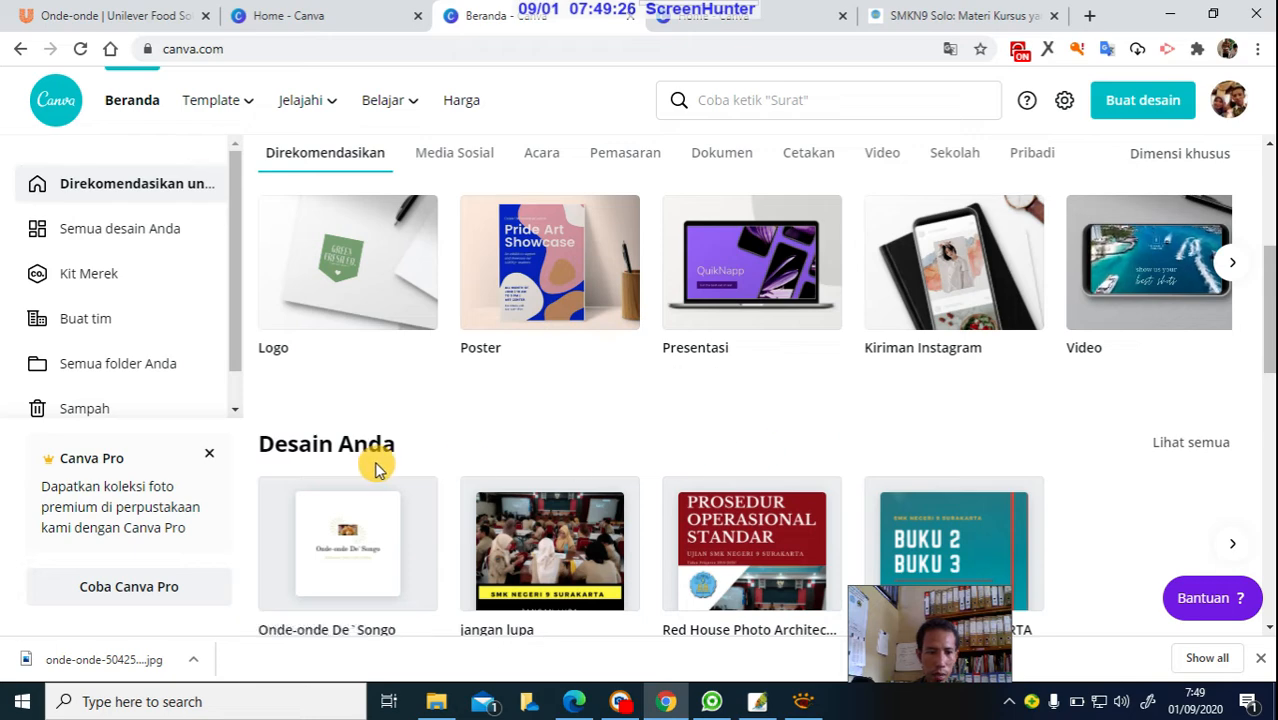
scroll(354, 437, up, 1)
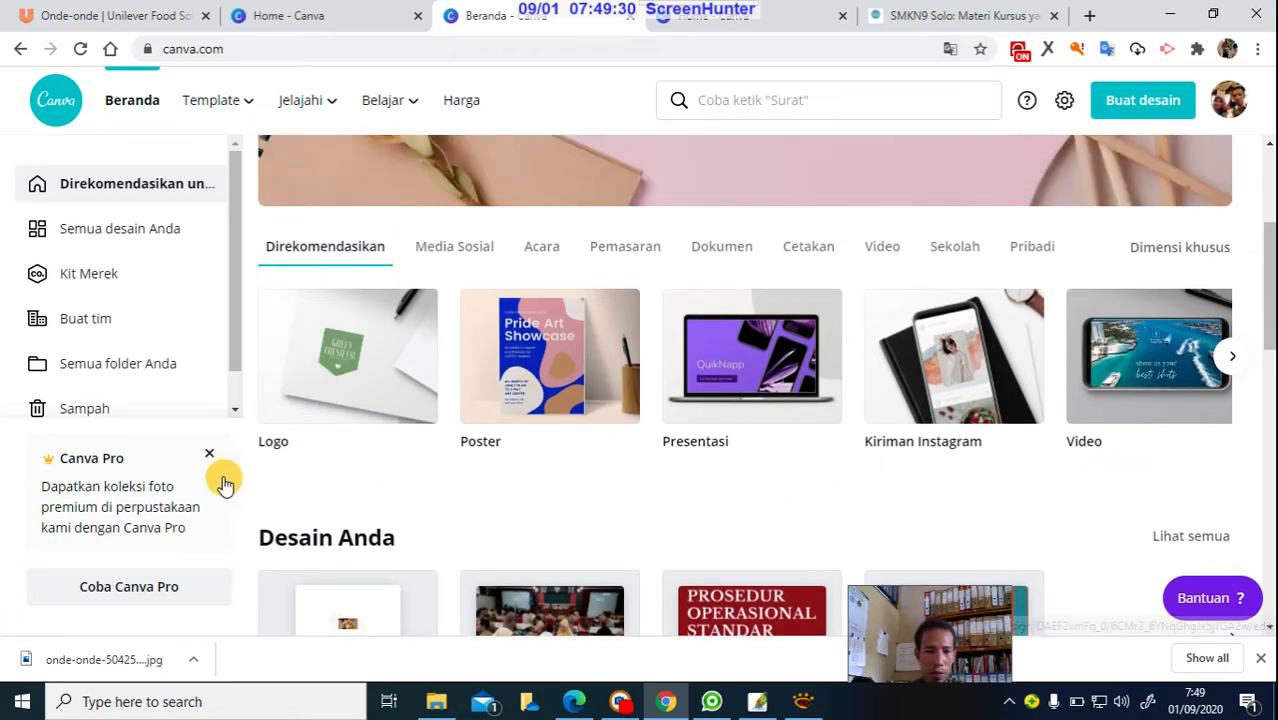
scroll(702, 559, down, 3)
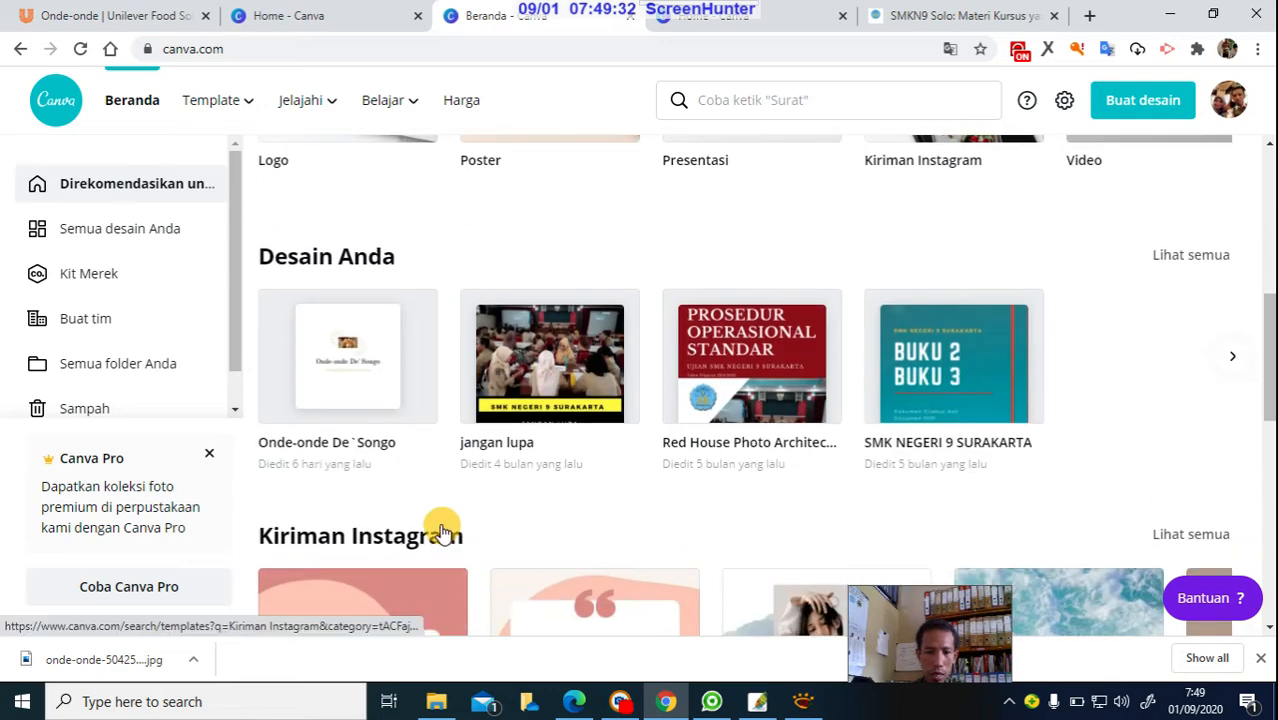
scroll(443, 531, up, 4)
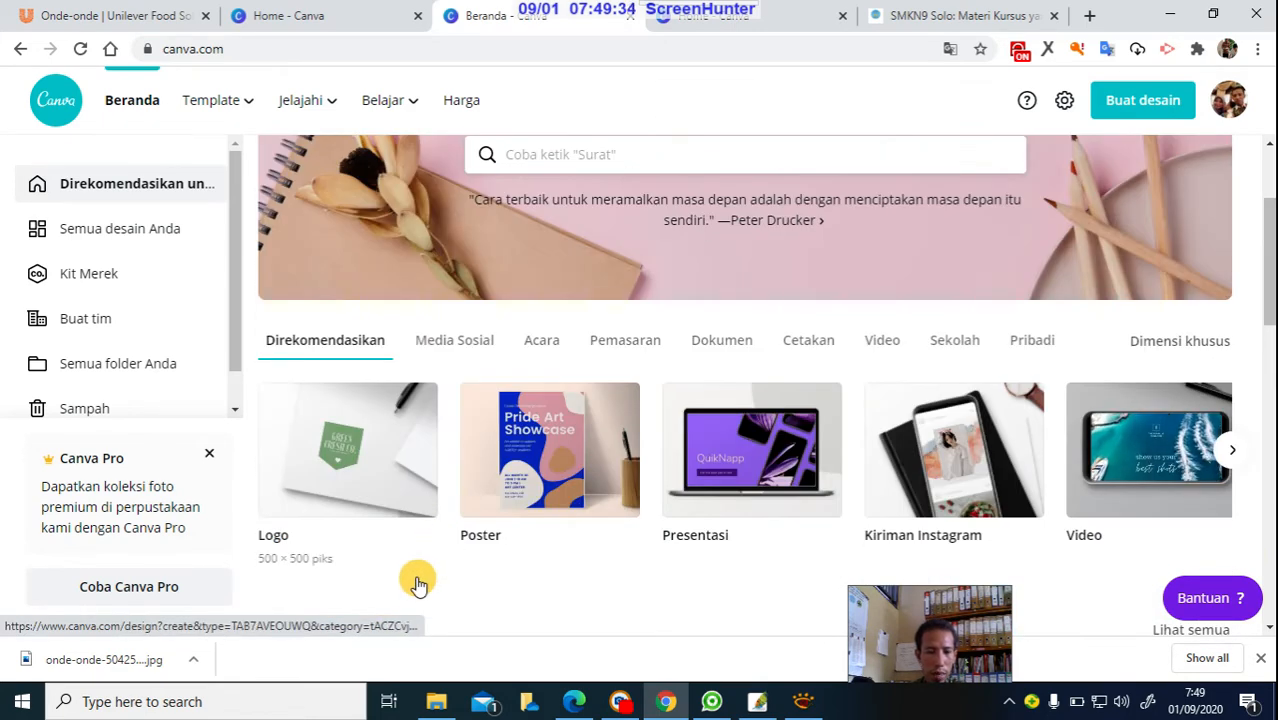
scroll(416, 578, down, 1)
click(345, 384)
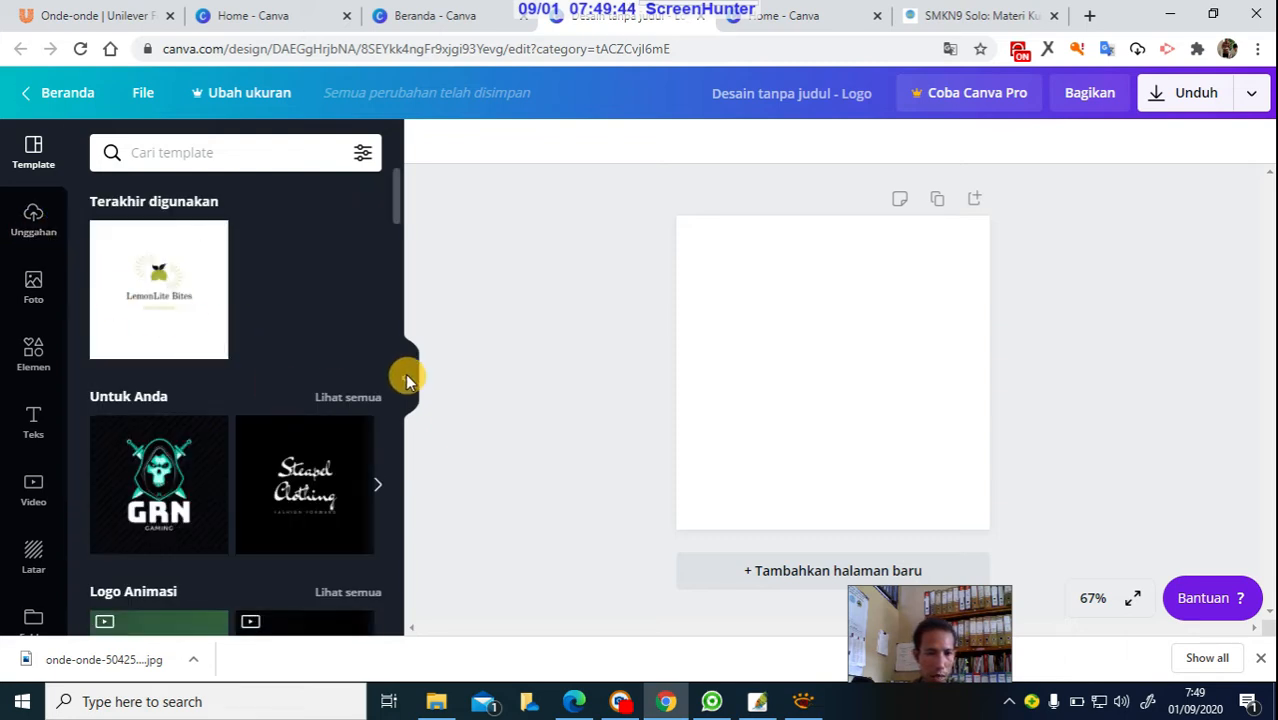
Browse the logo templates and apply the Maimbot Games template from the Logo Permainan / Rekreasi category.
scroll(273, 437, down, 2)
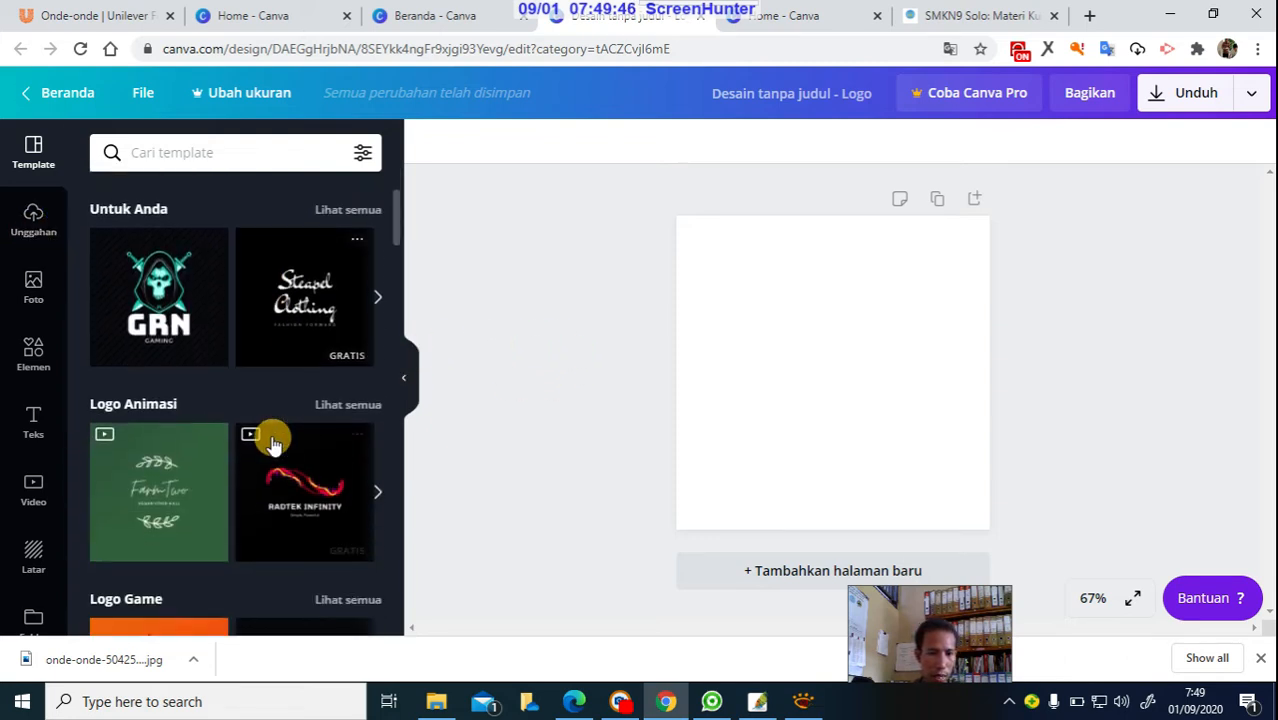
scroll(273, 440, down, 5)
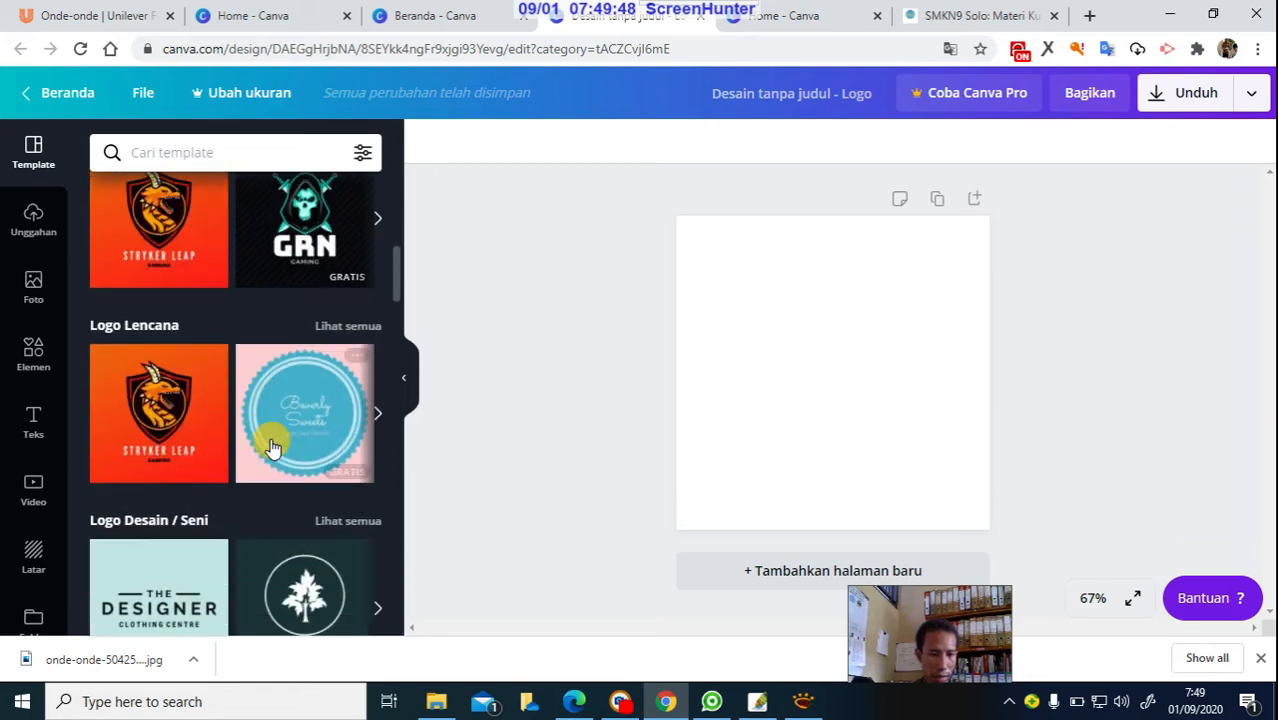
scroll(273, 447, down, 7)
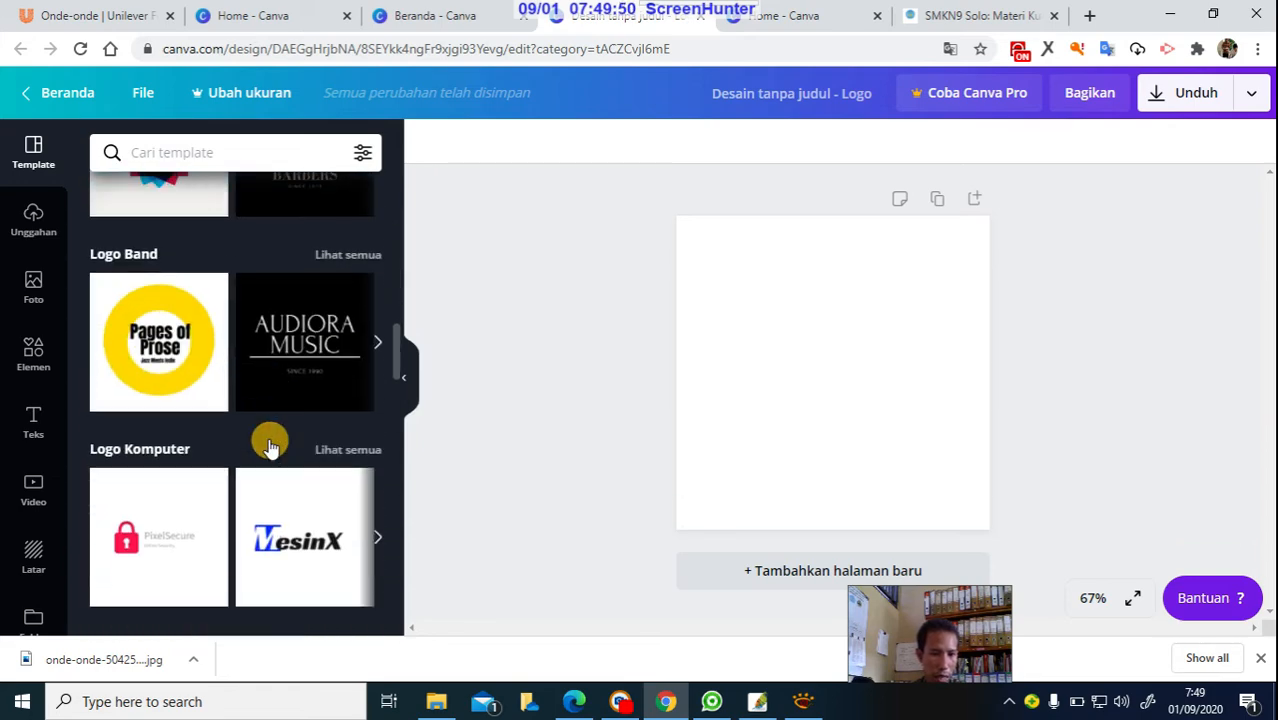
scroll(269, 446, down, 6)
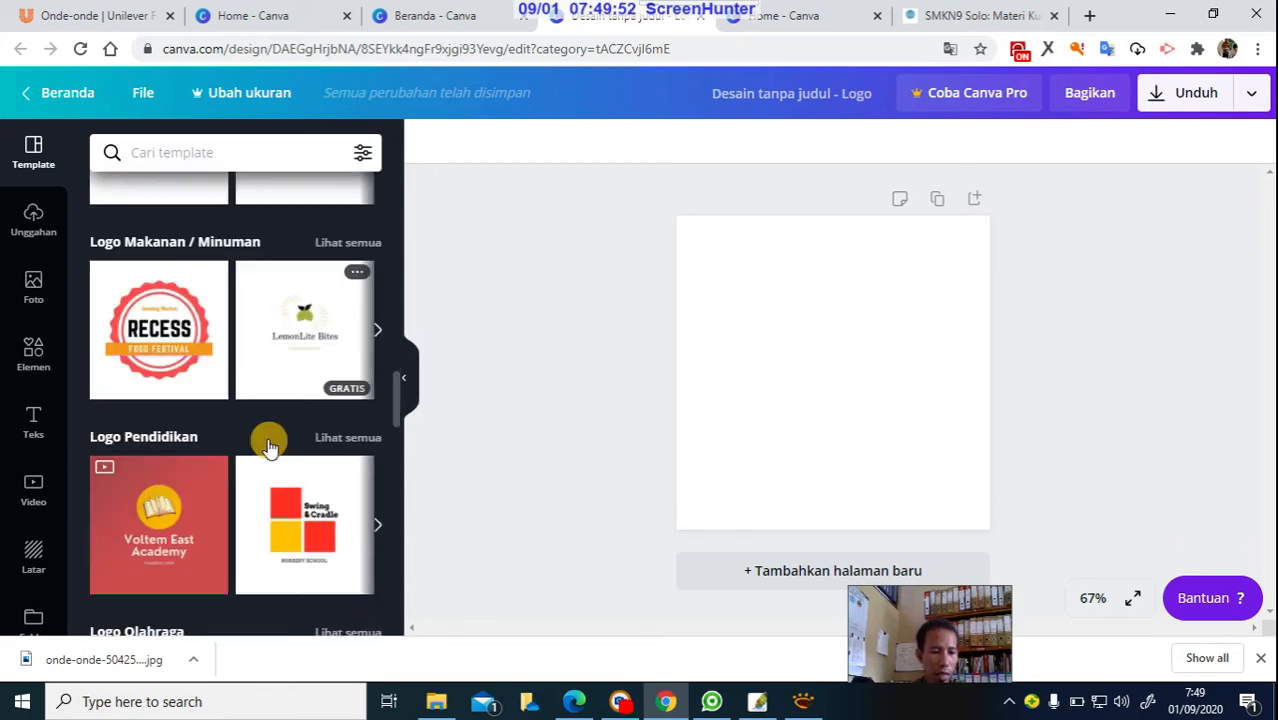
scroll(268, 442, down, 7)
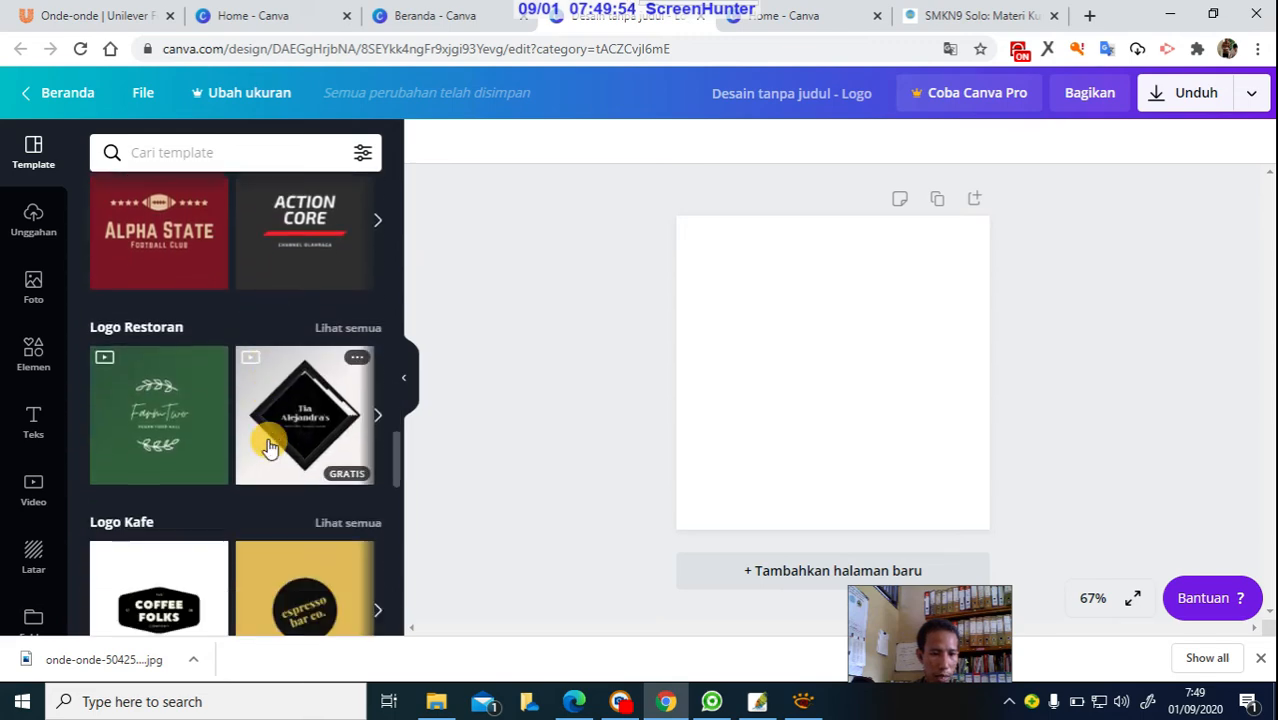
scroll(268, 444, down, 4)
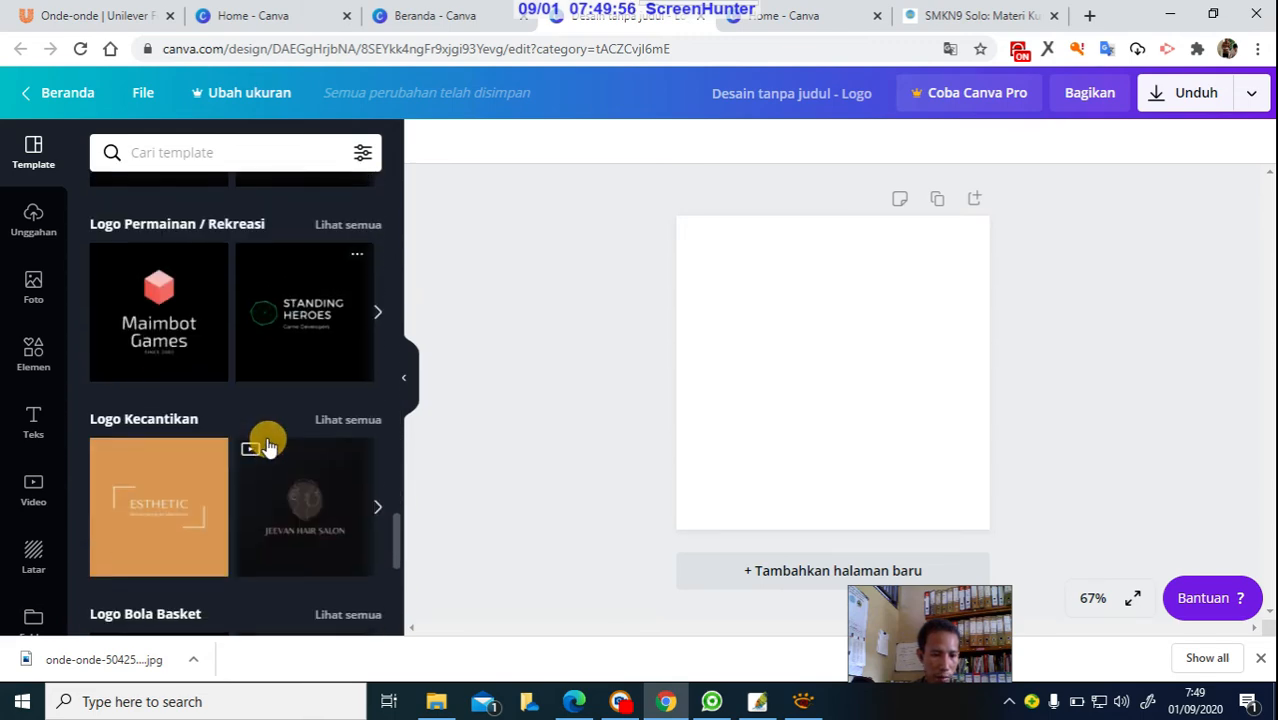
click(174, 302)
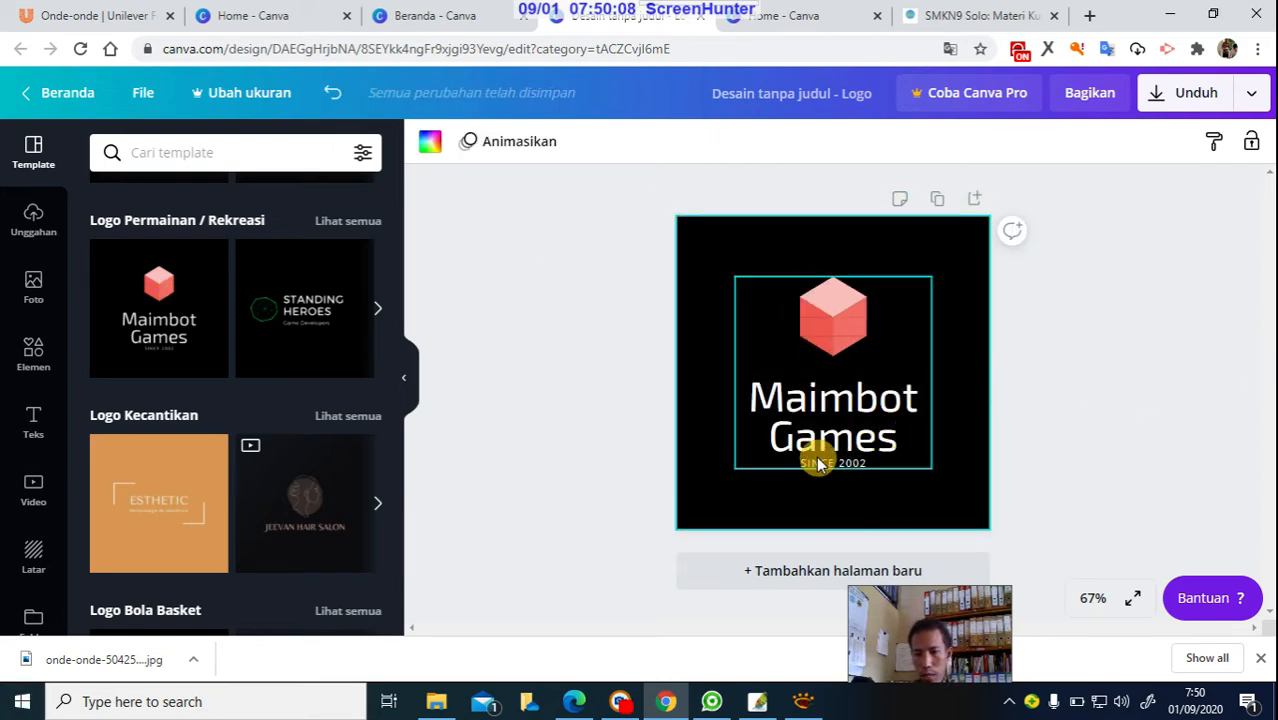
Replace the Maimbot Games title text in the logo with "Ondeonde dè Songo".
click(835, 410)
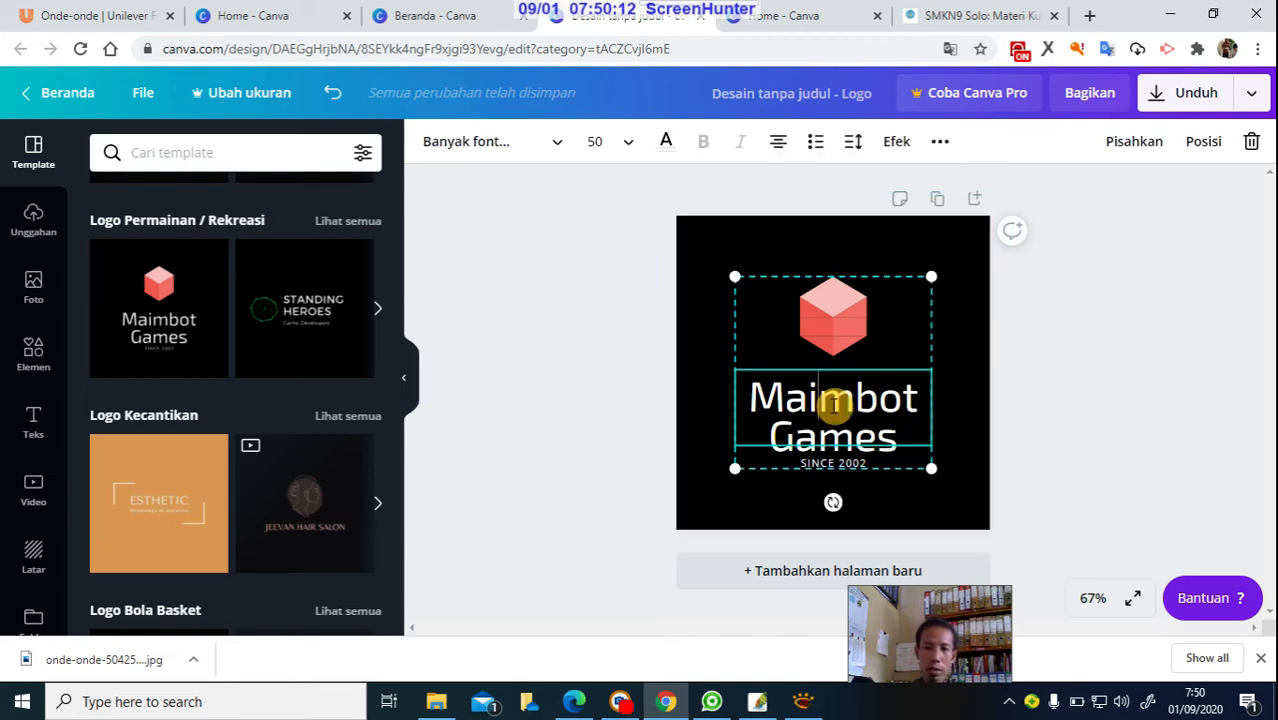
click(832, 400)
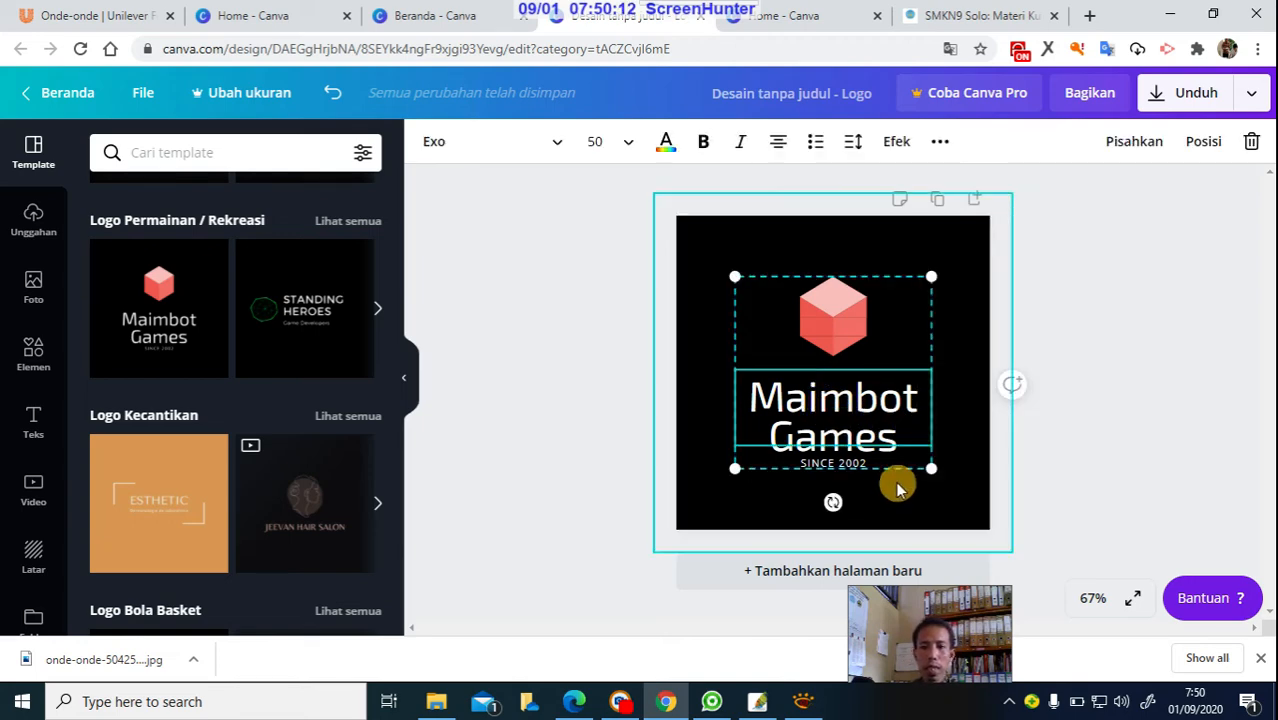
click(1001, 370)
click(910, 388)
click(858, 420)
click(857, 421)
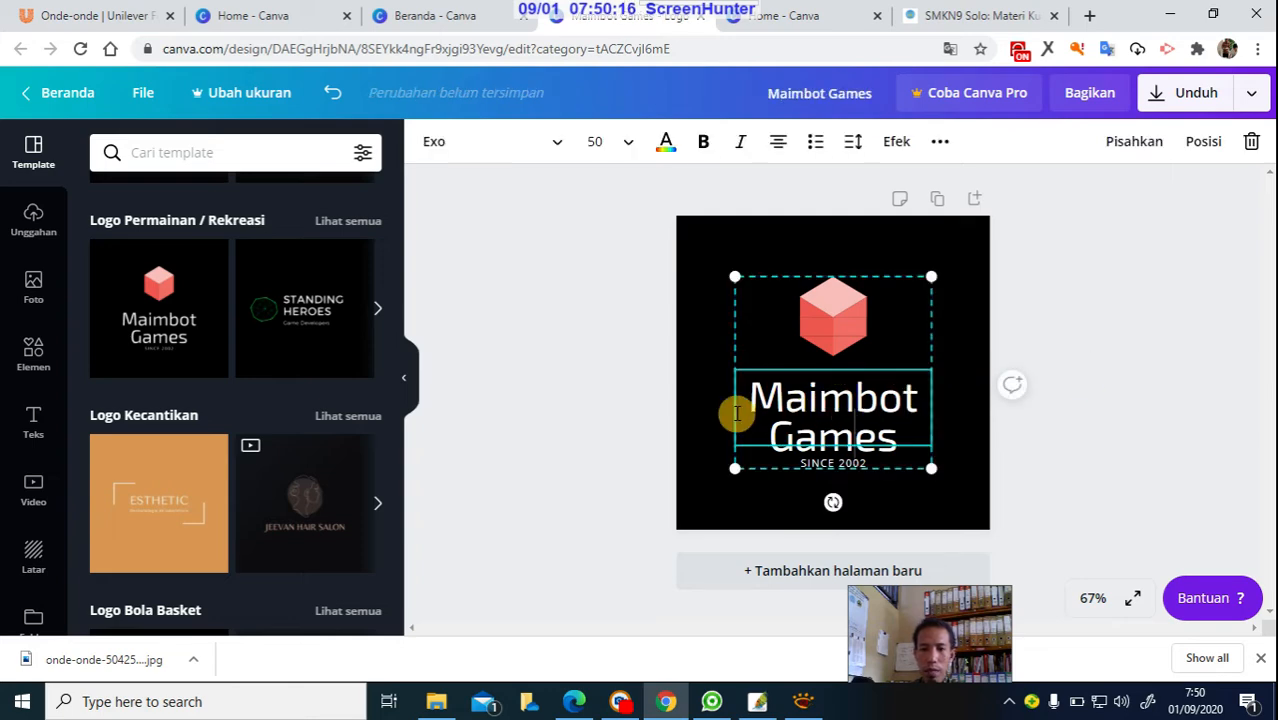
drag(747, 404, 933, 422)
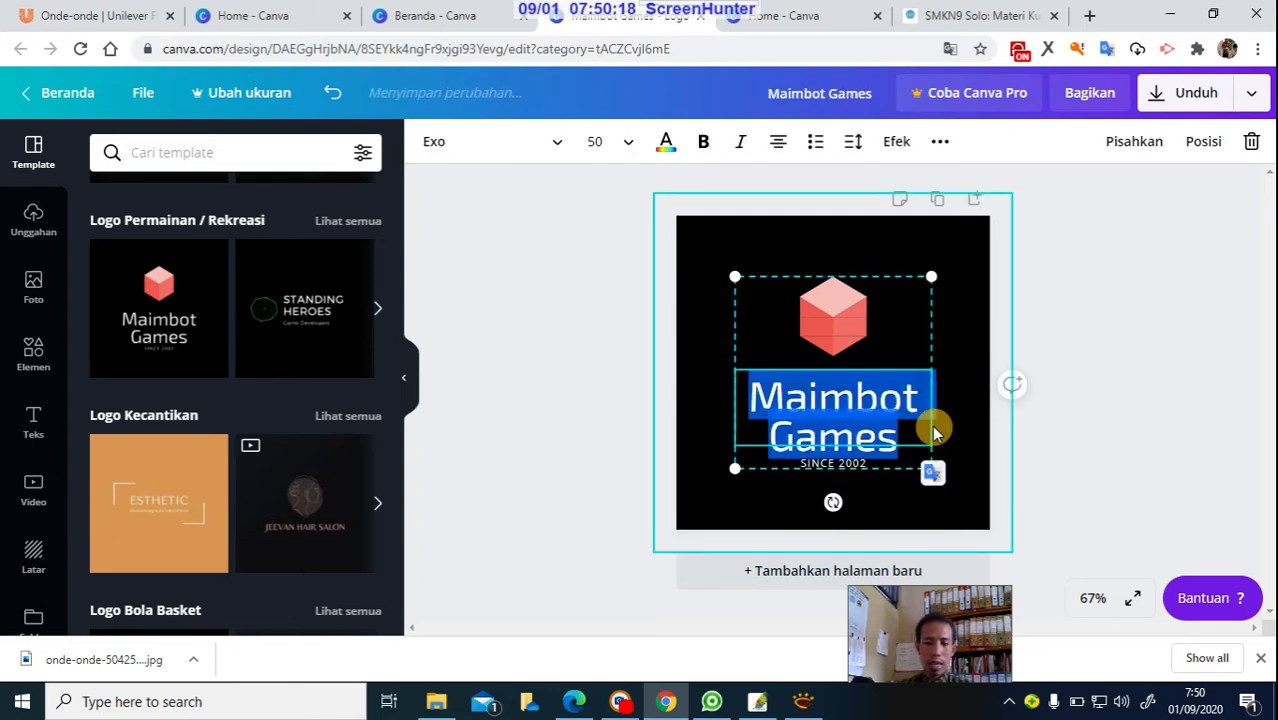
text(O)
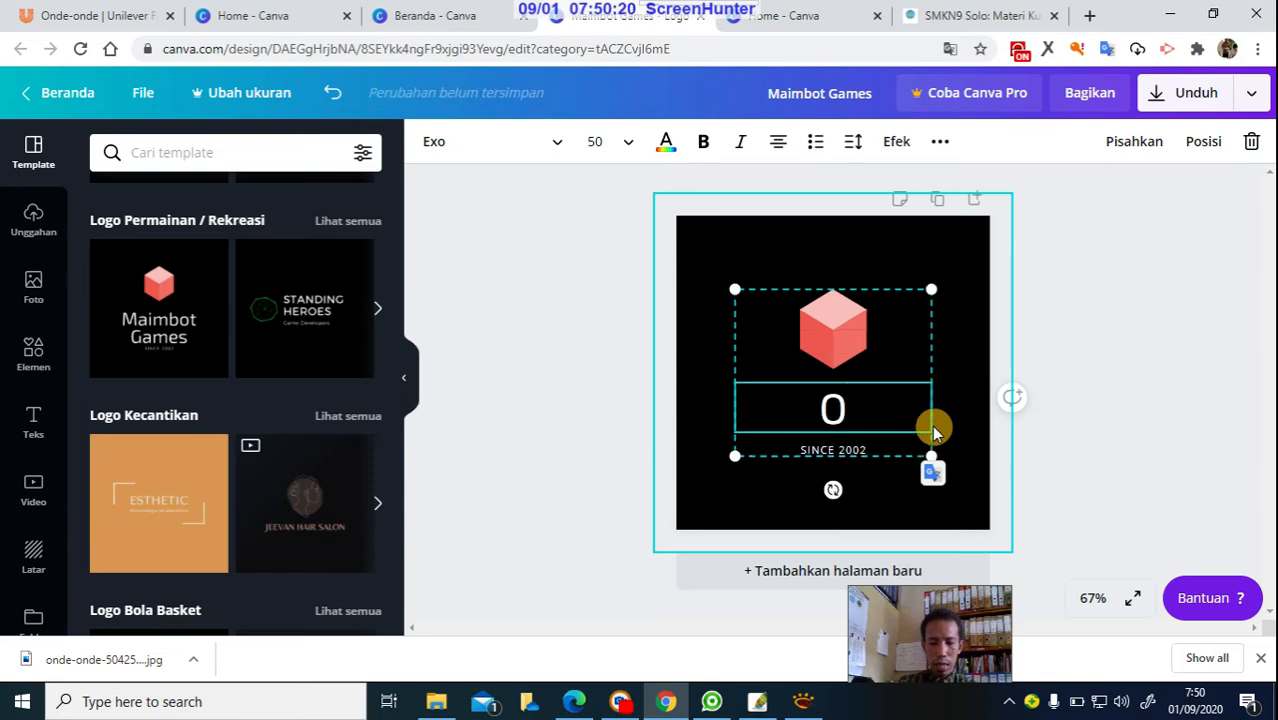
text(nde)
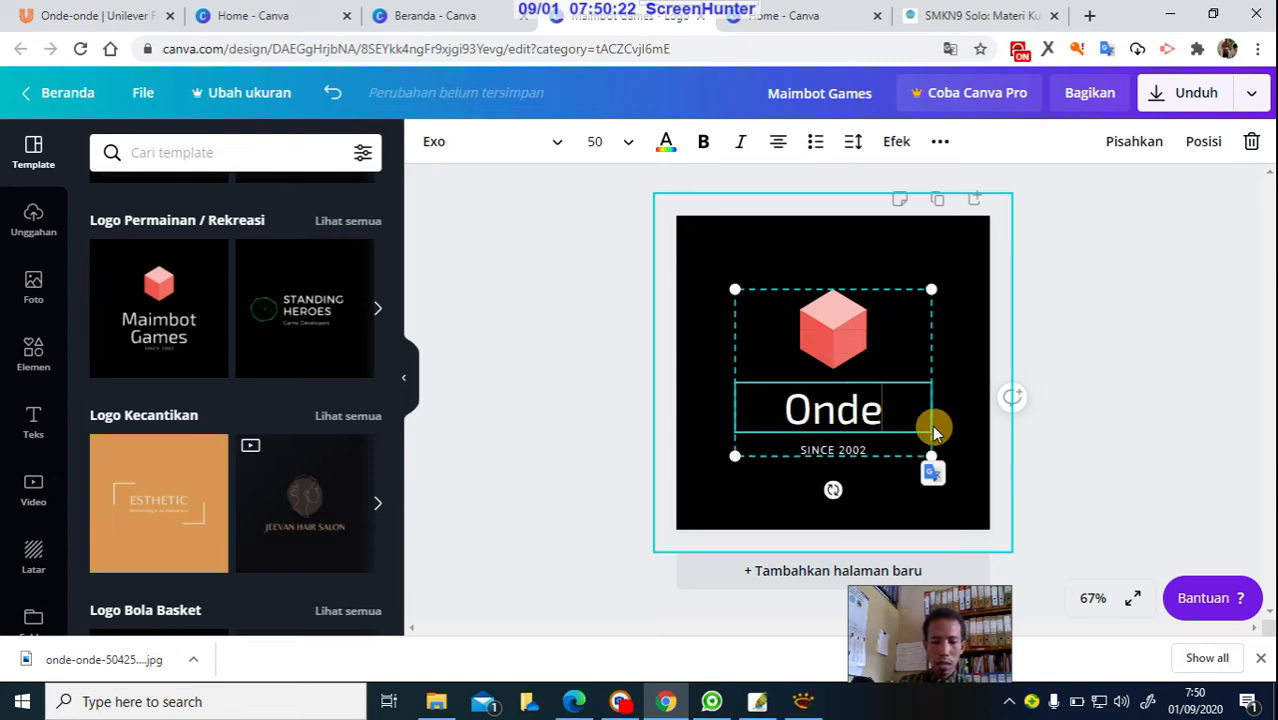
text(onde)
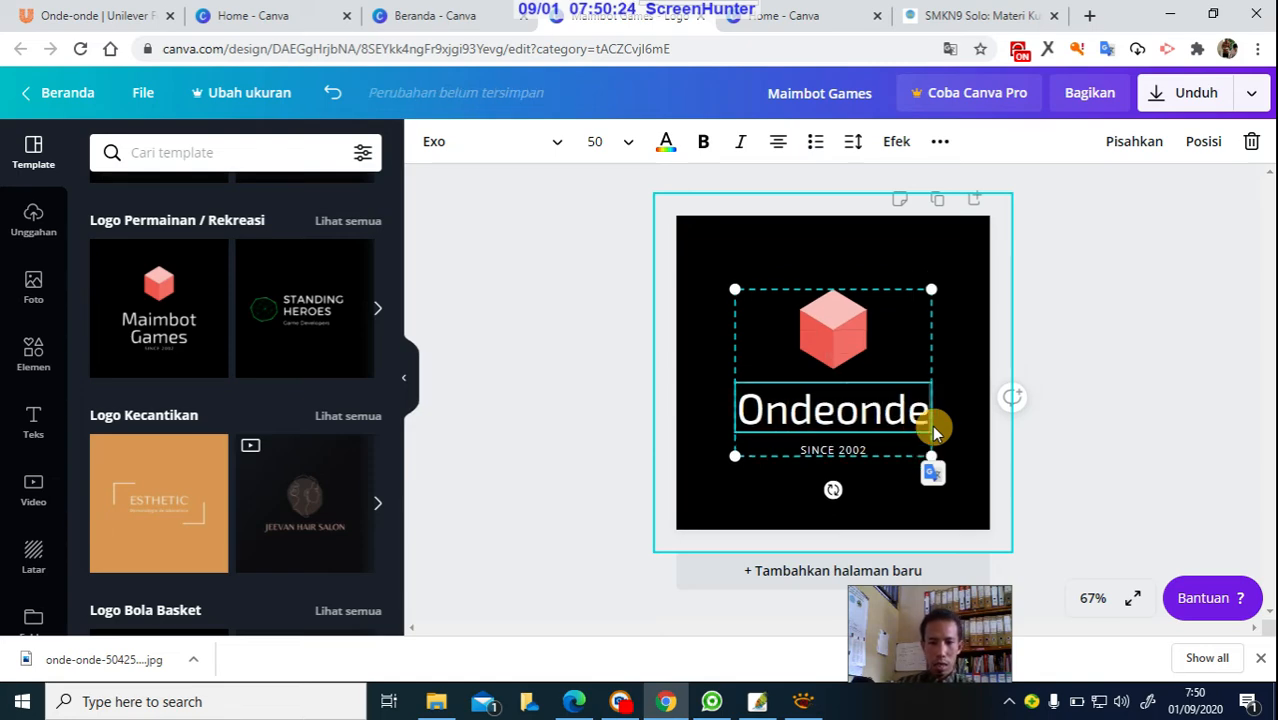
text( de)
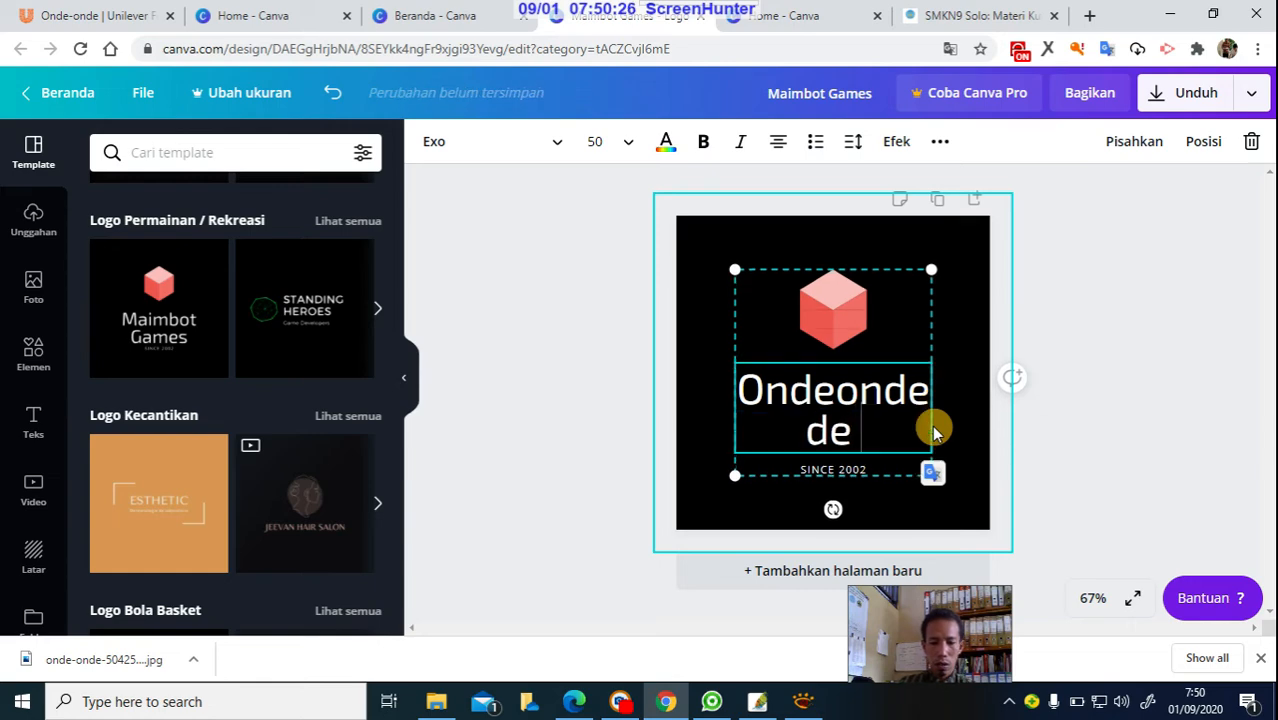
text( Songo)
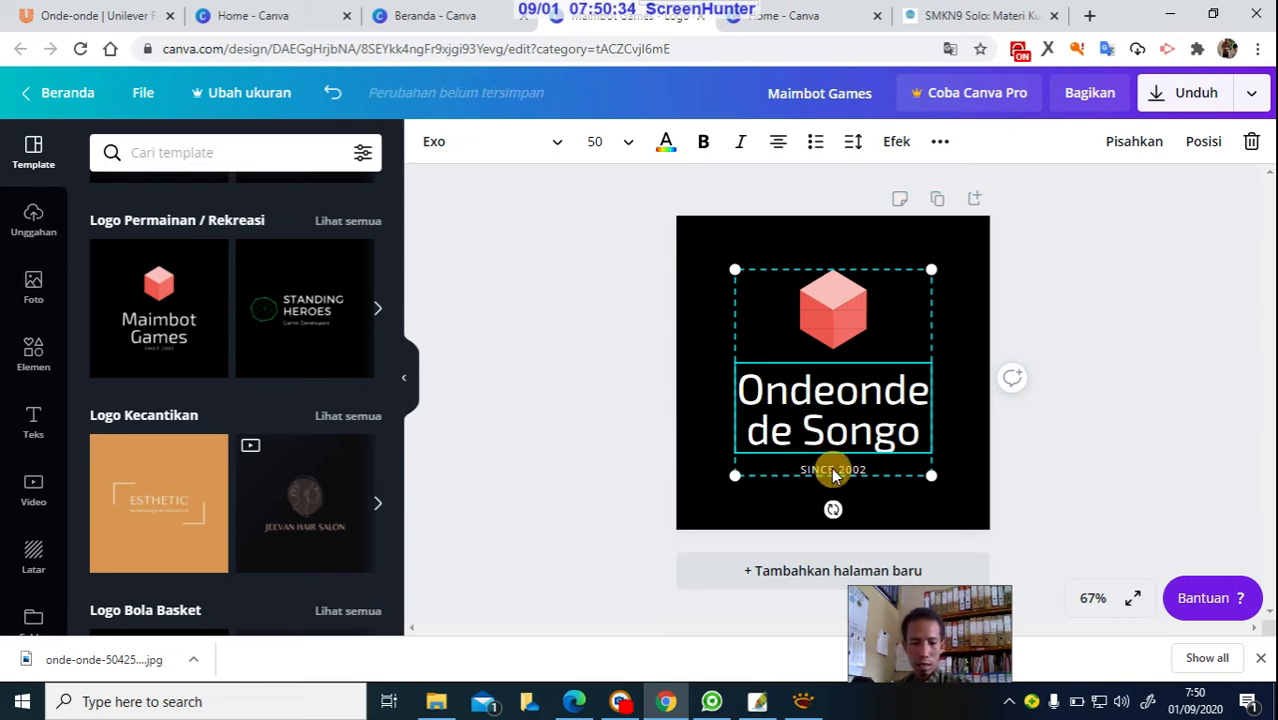
key(BackSpace)
text(è)
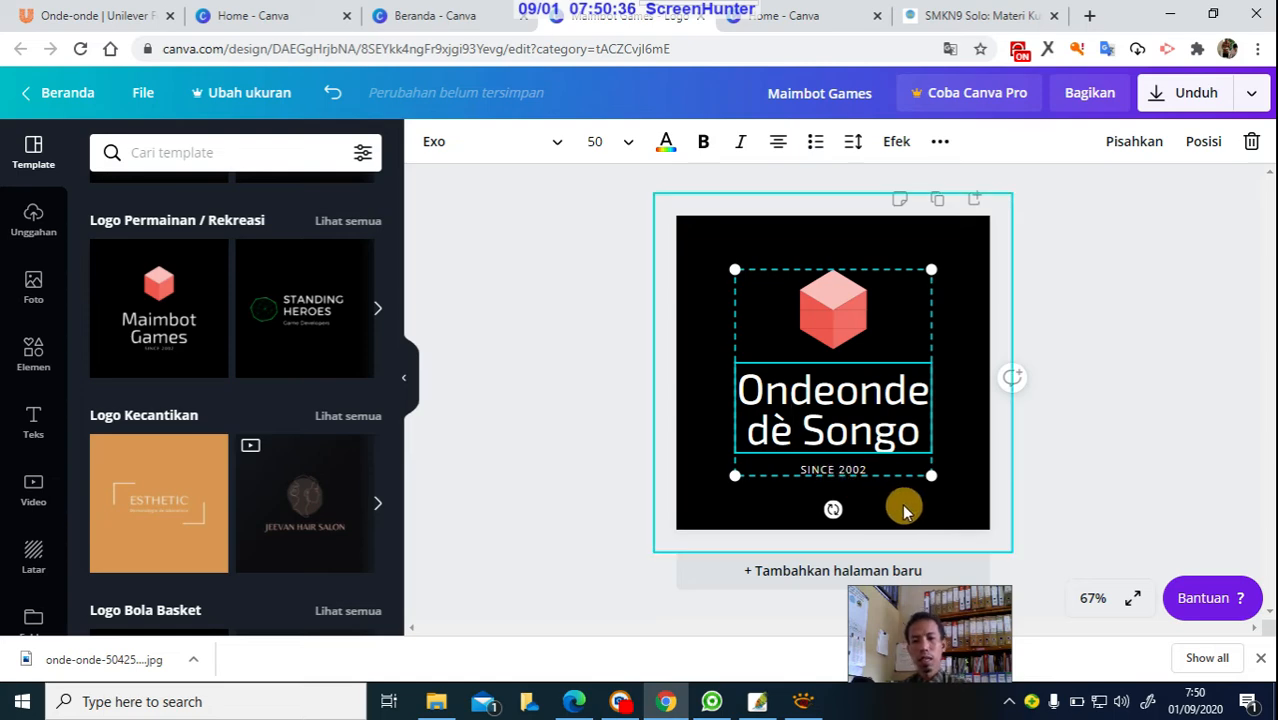
Replace the SINCE 2002 tagline under the logo title with "ENAK DAN MURAH".
click(838, 307)
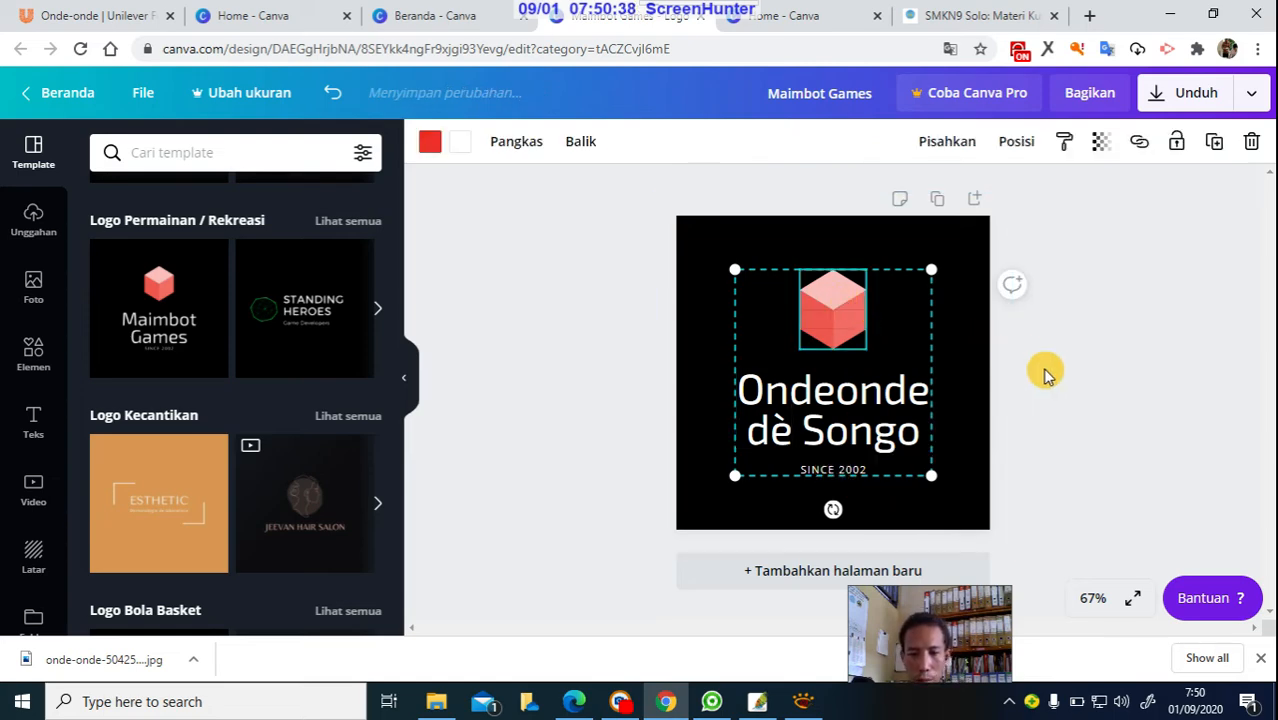
click(845, 472)
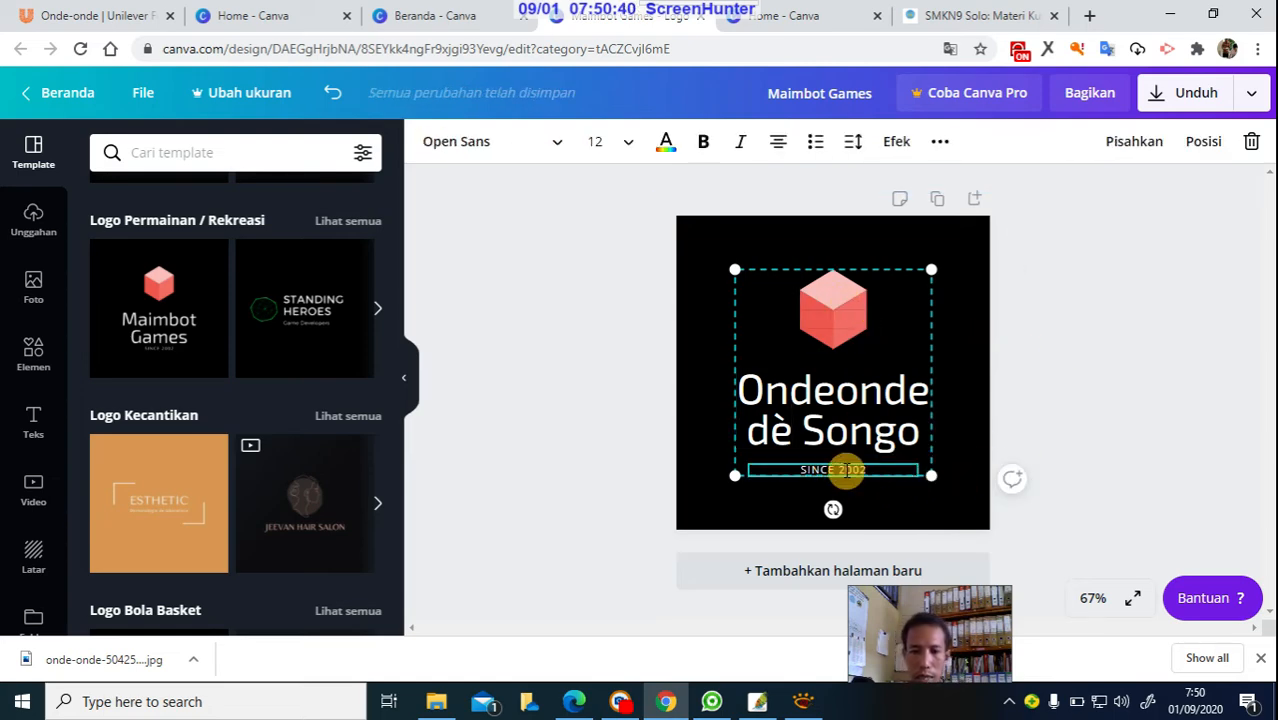
drag(876, 470, 785, 474)
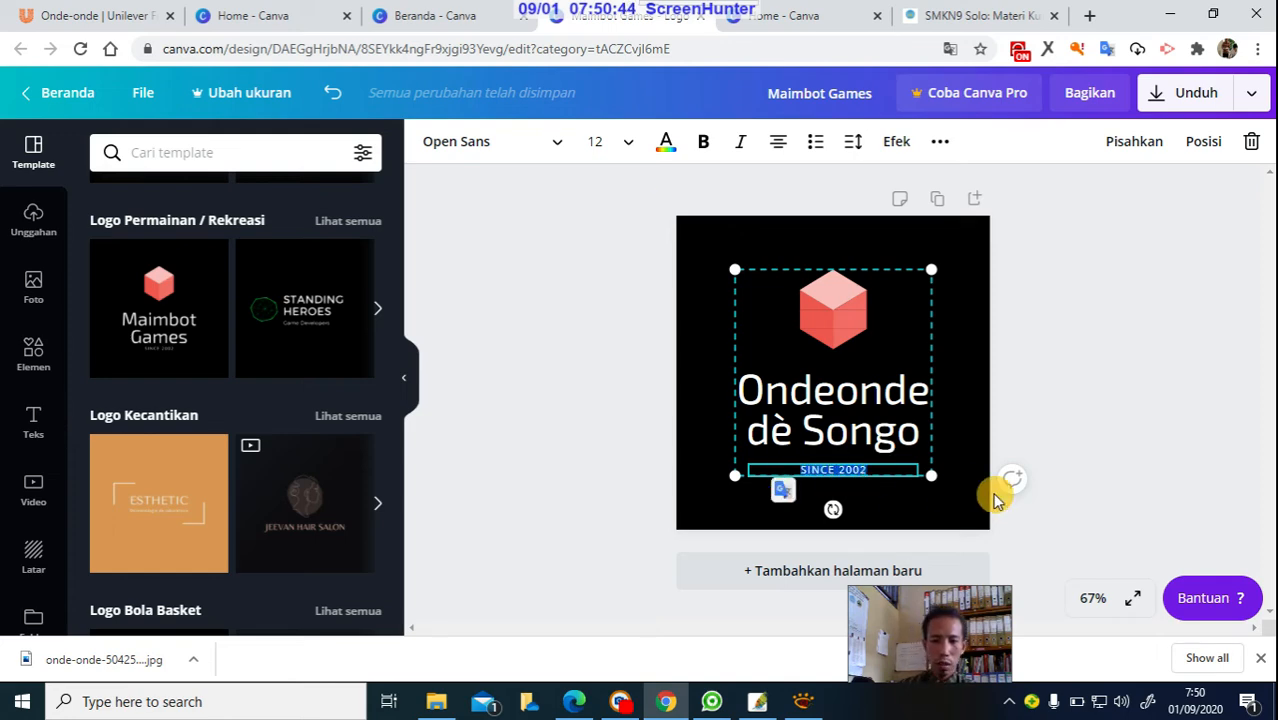
text(ENAK DAN MURAH)
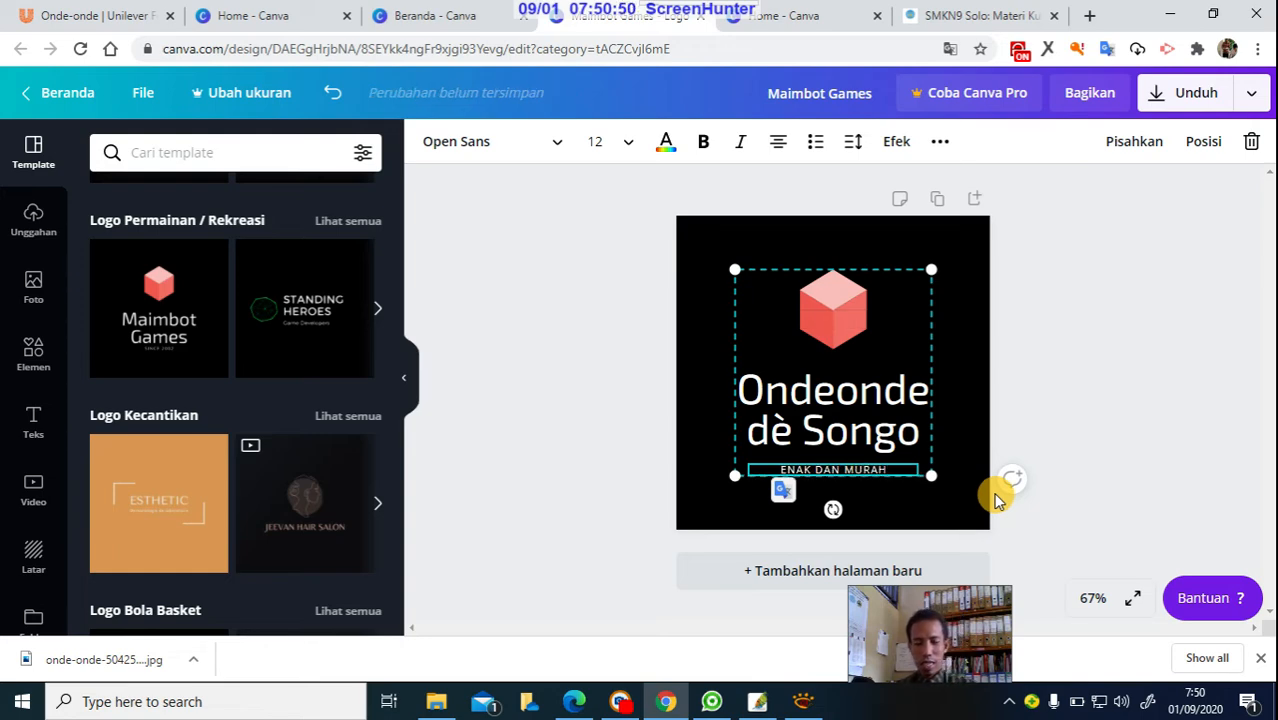
click(1124, 362)
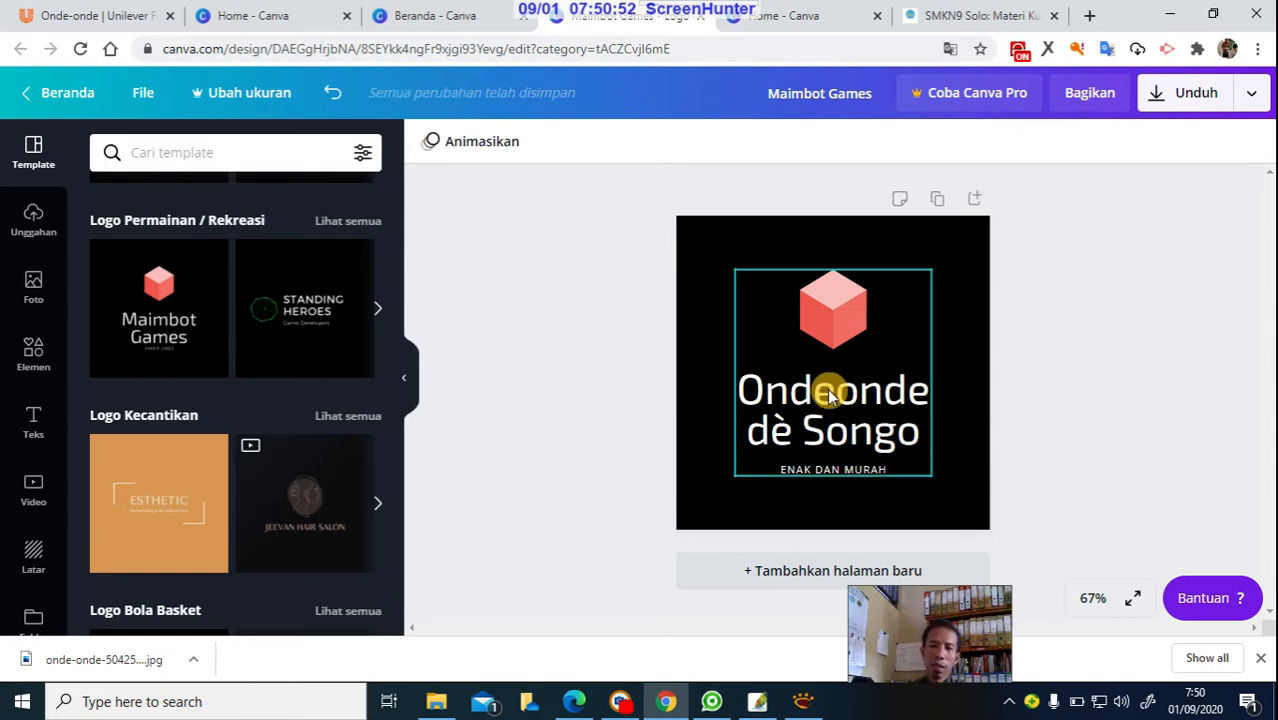
Delete the red cube graphic above the title from the logo.
click(842, 318)
click(1150, 315)
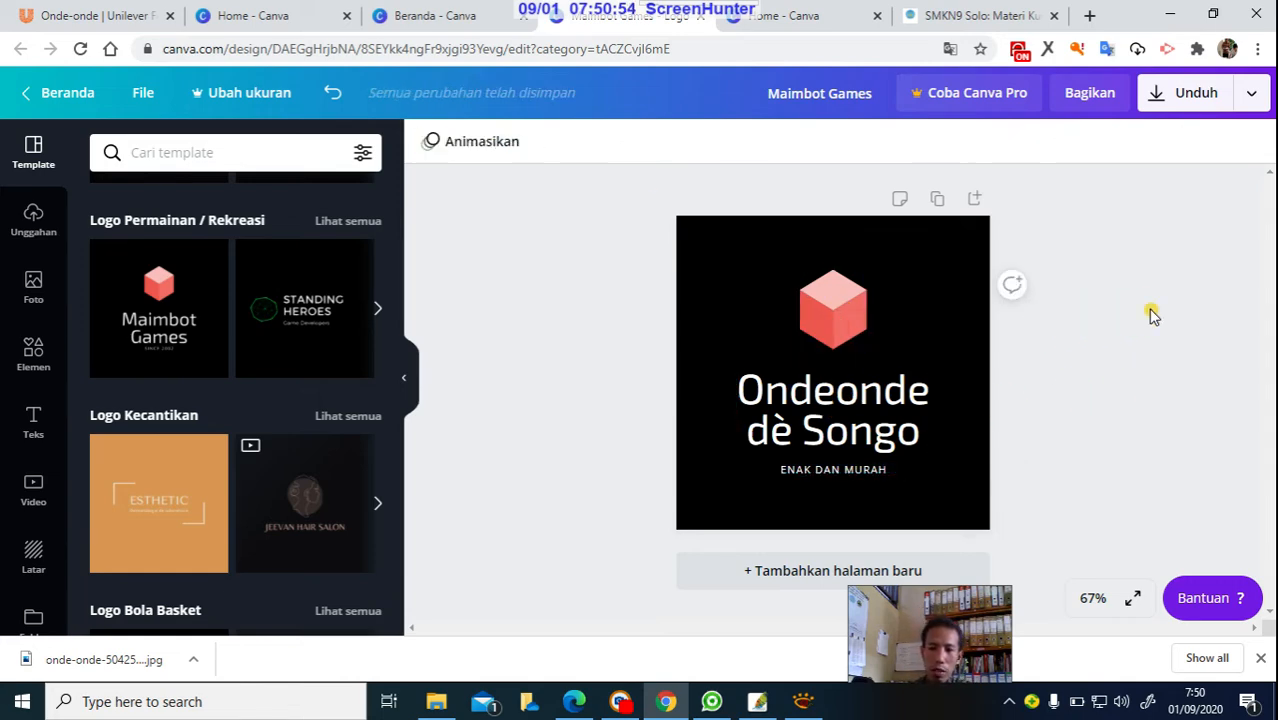
click(832, 318)
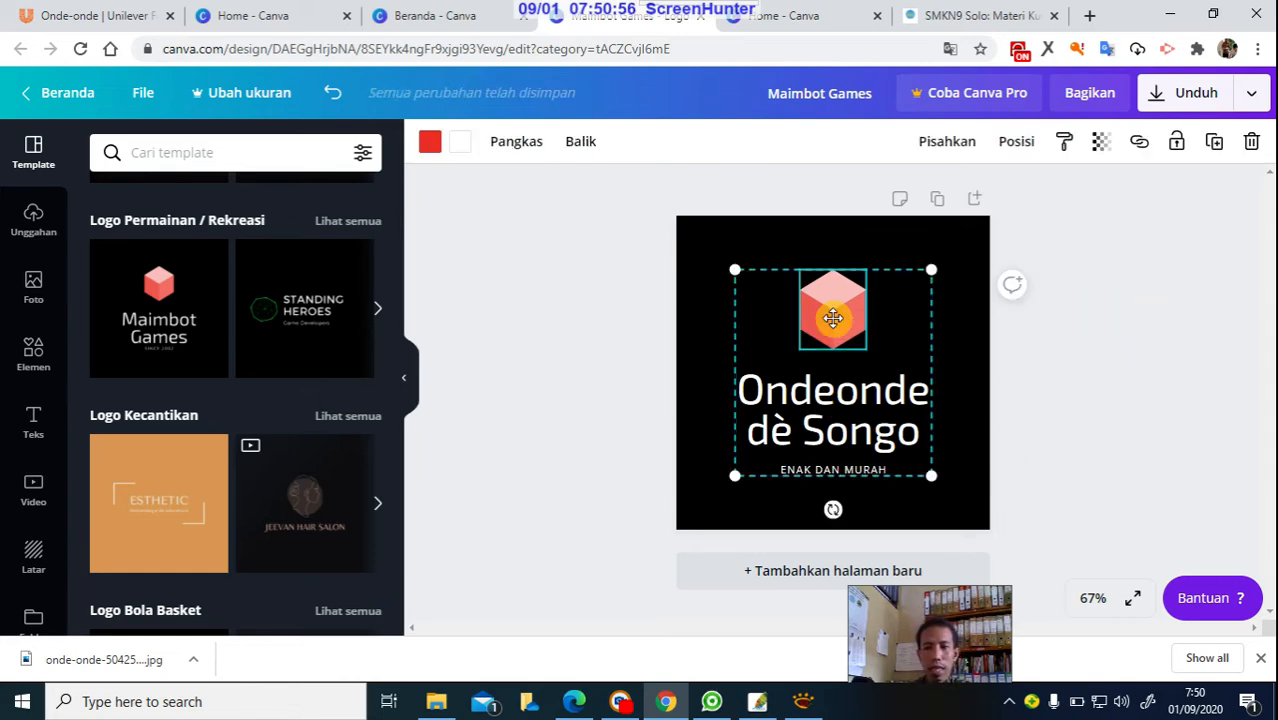
double_click(832, 318)
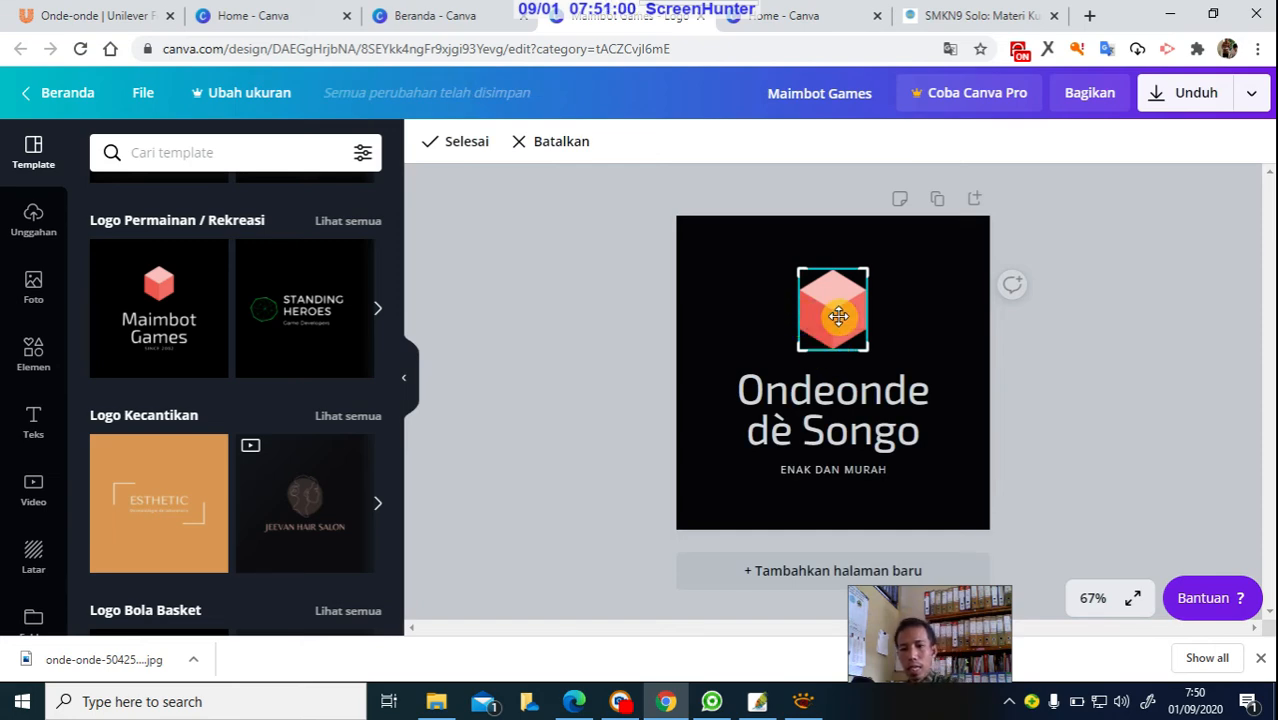
key(Delete)
click(844, 313)
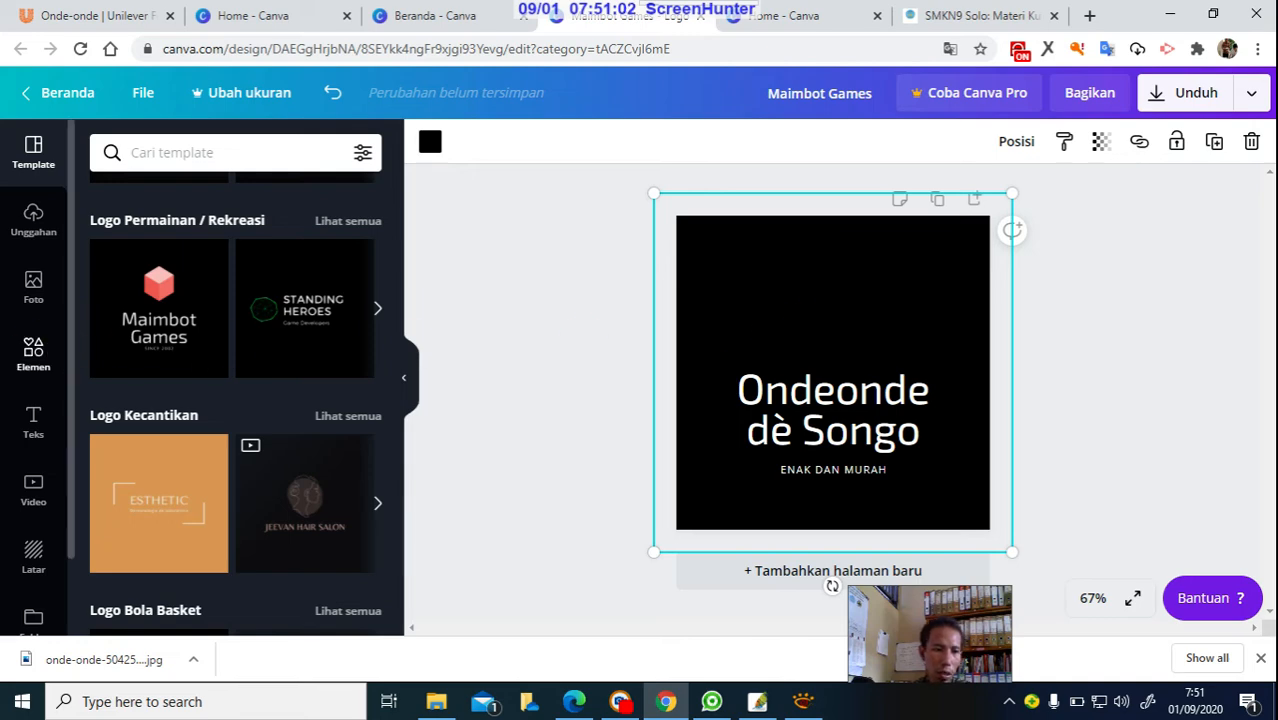
Place the uploaded resep-onde-onde-ketawa-enak.jpg photo on the logo, directly above the title text.
click(34, 226)
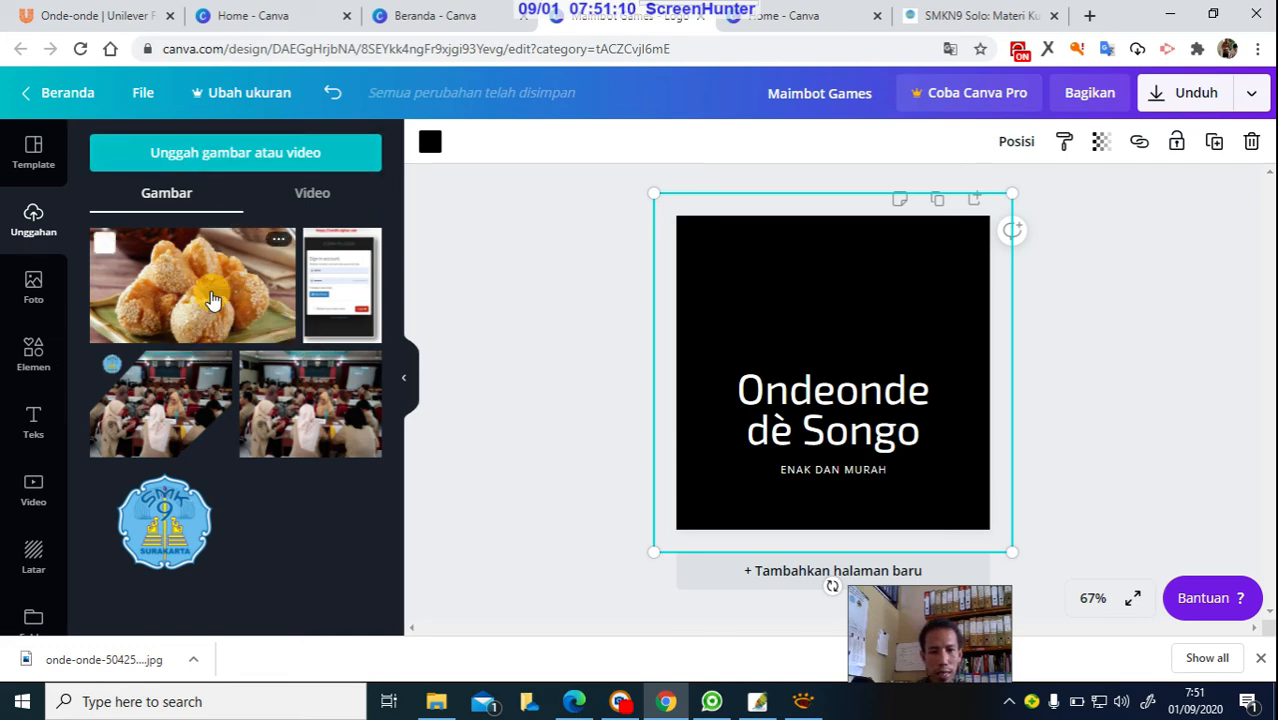
click(285, 238)
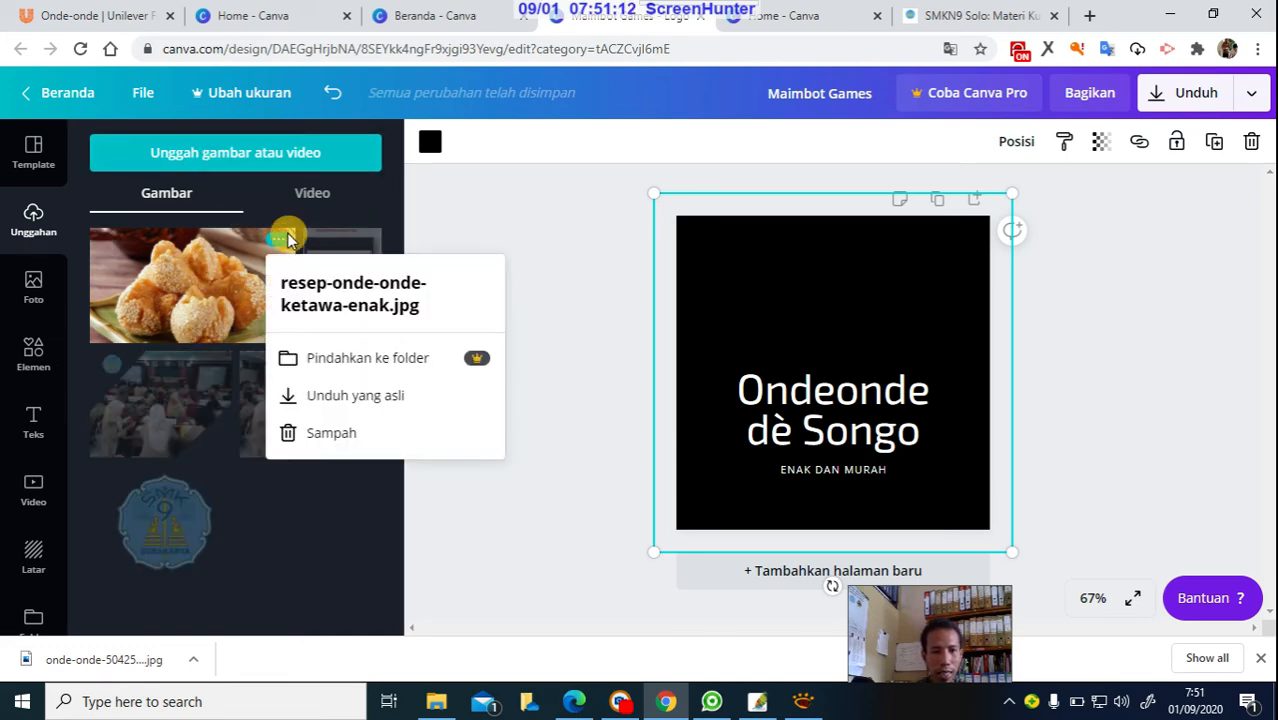
click(166, 285)
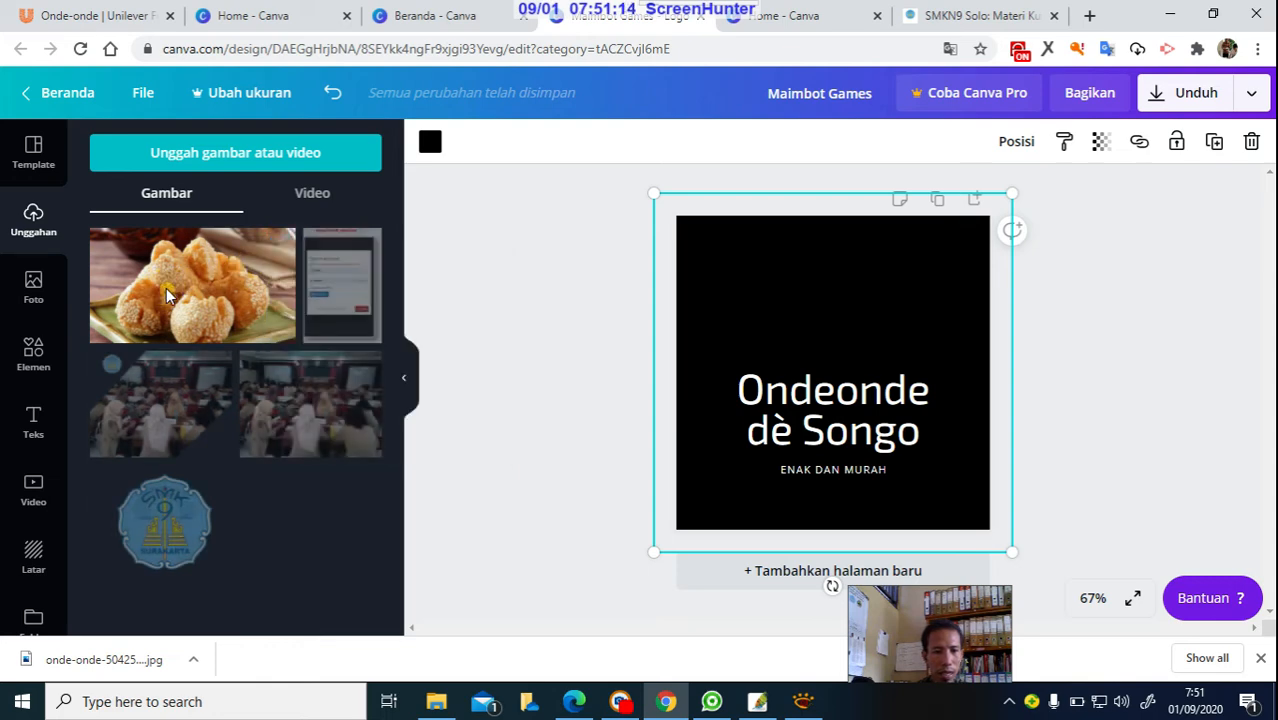
drag(166, 288, 826, 310)
click(1073, 318)
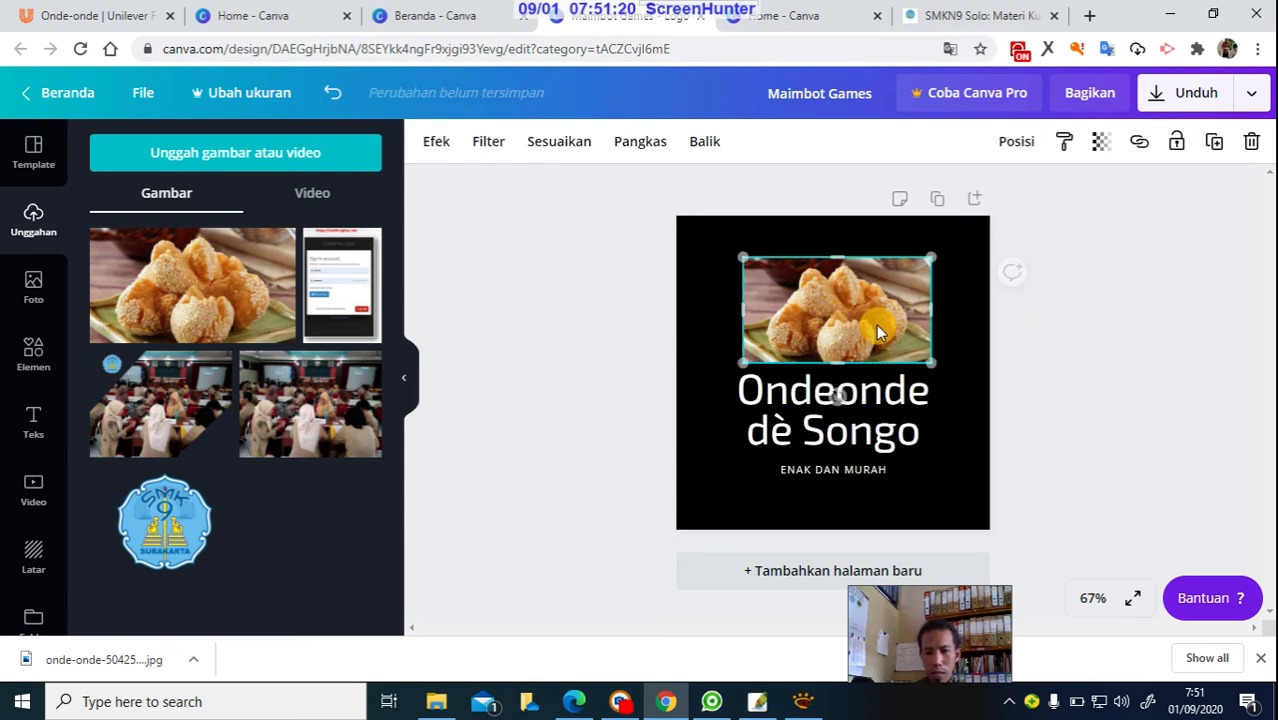
click(1104, 350)
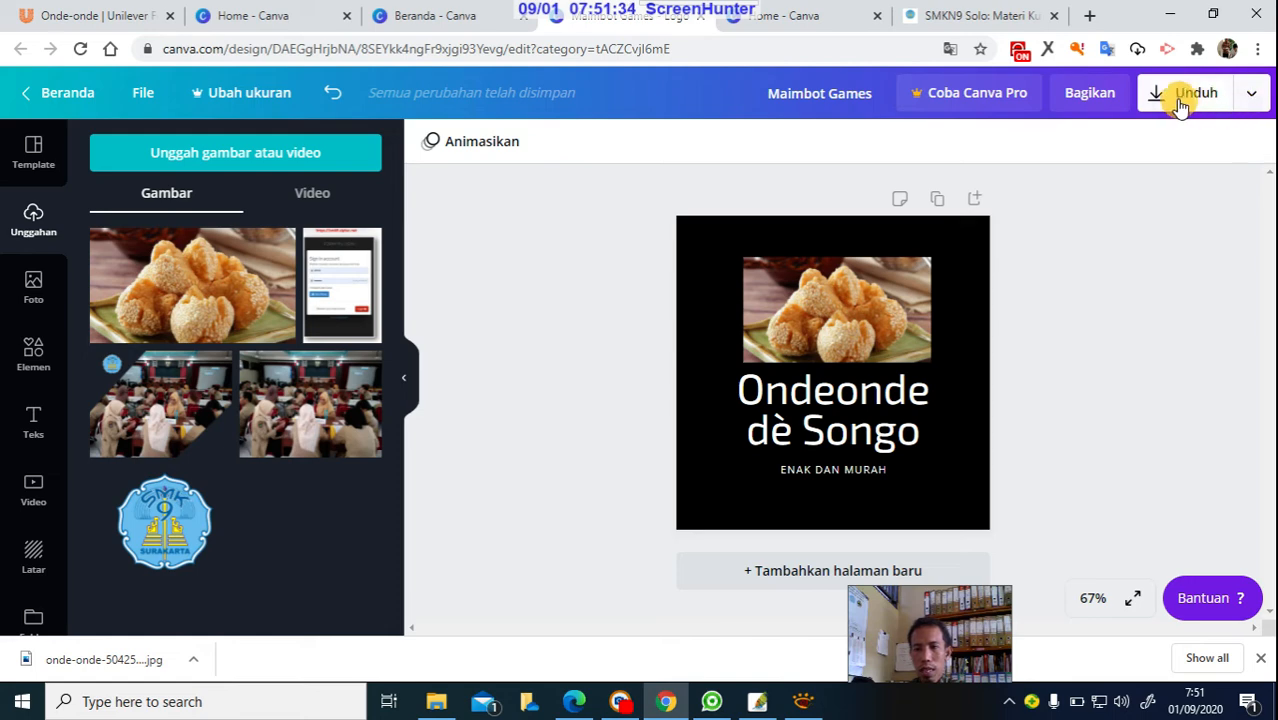
Download the logo as a PNG and save it in the logo folder as "ondeonde desongov4.png".
click(1250, 96)
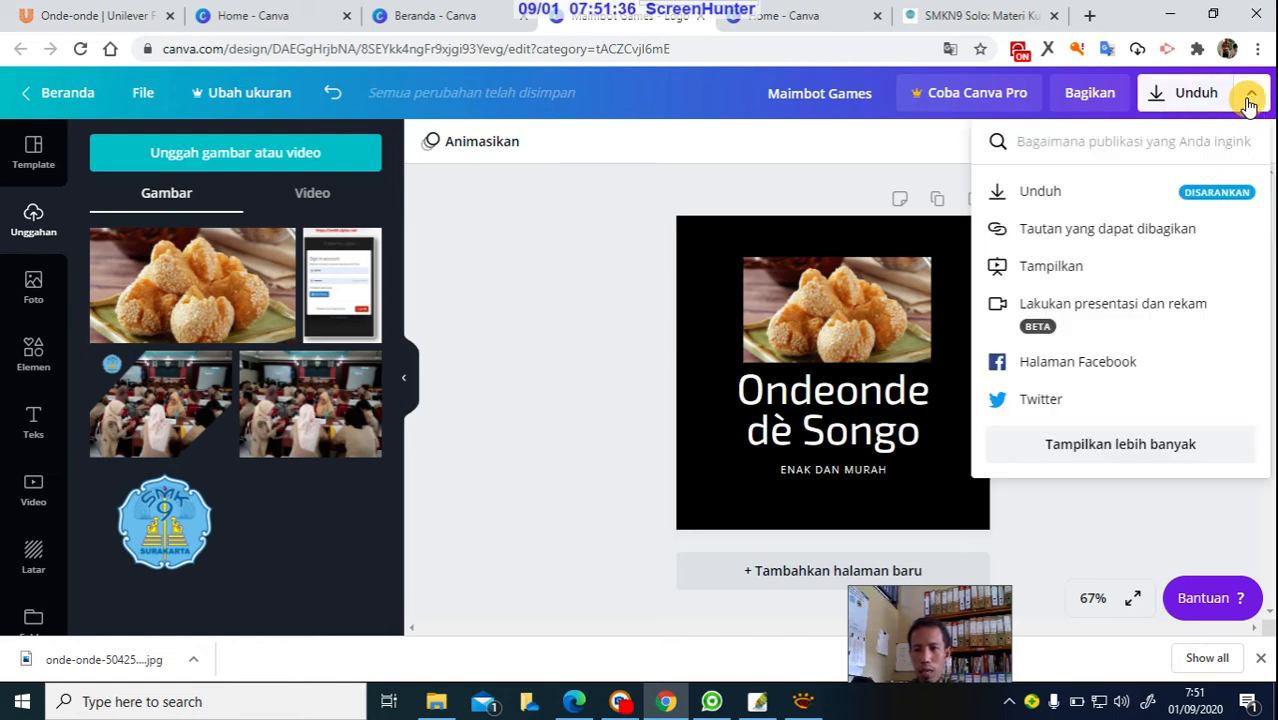
click(1040, 200)
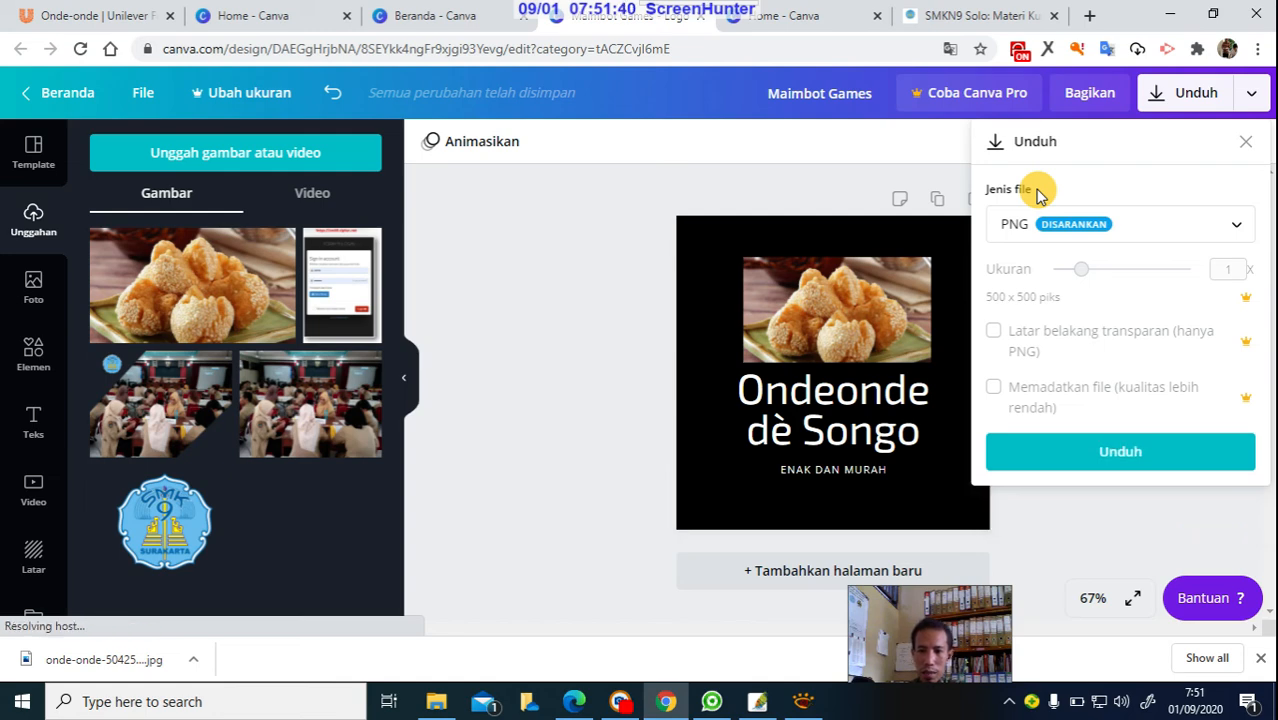
click(1133, 452)
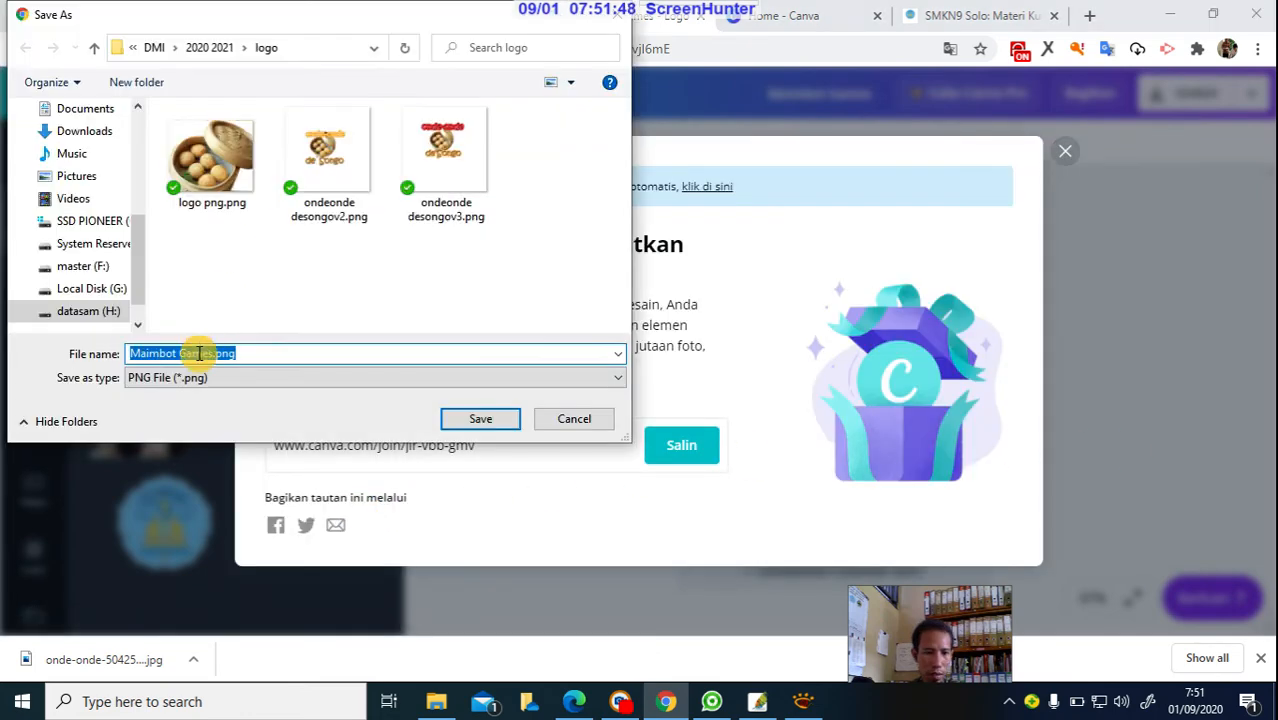
click(430, 205)
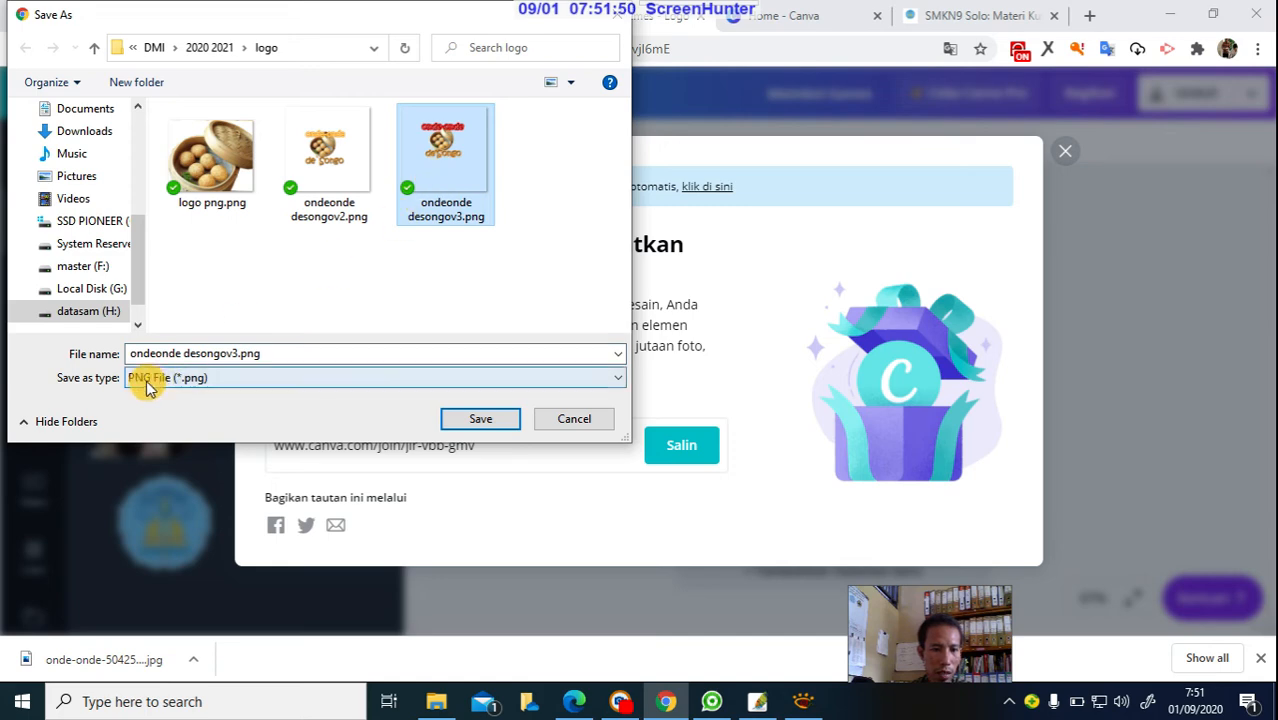
click(236, 354)
click(236, 354)
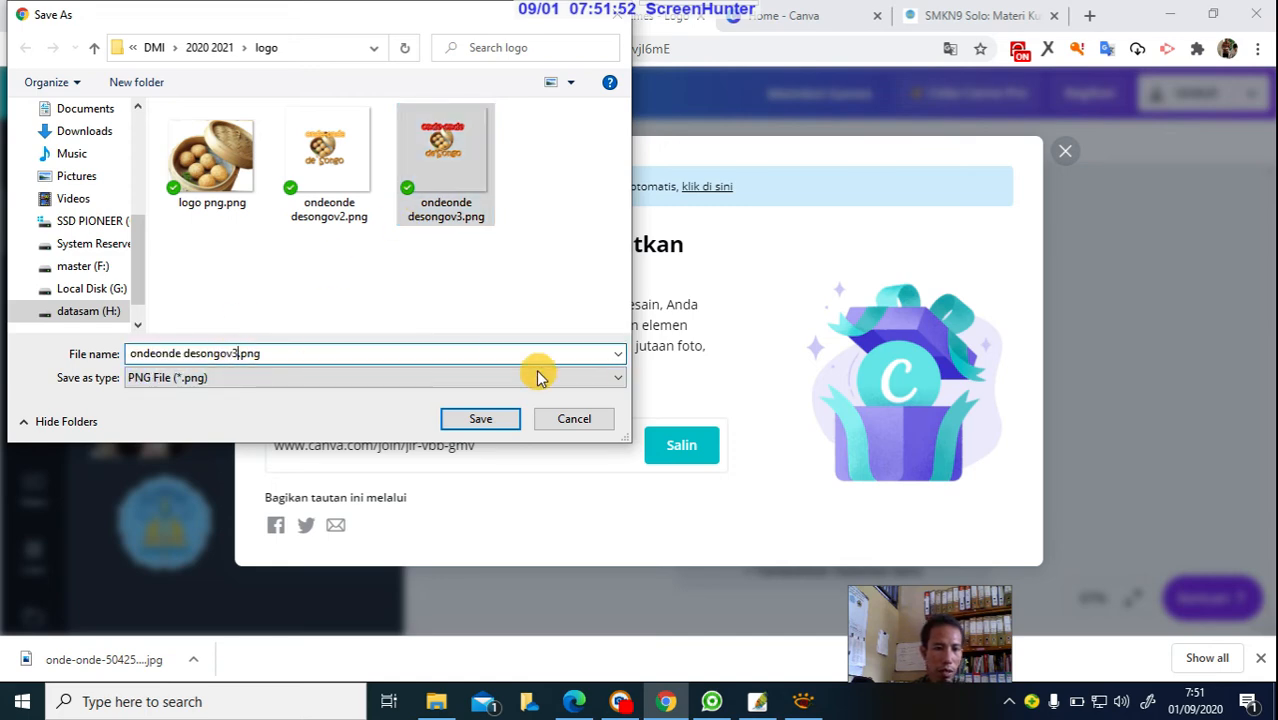
key(BackSpace)
text(4)
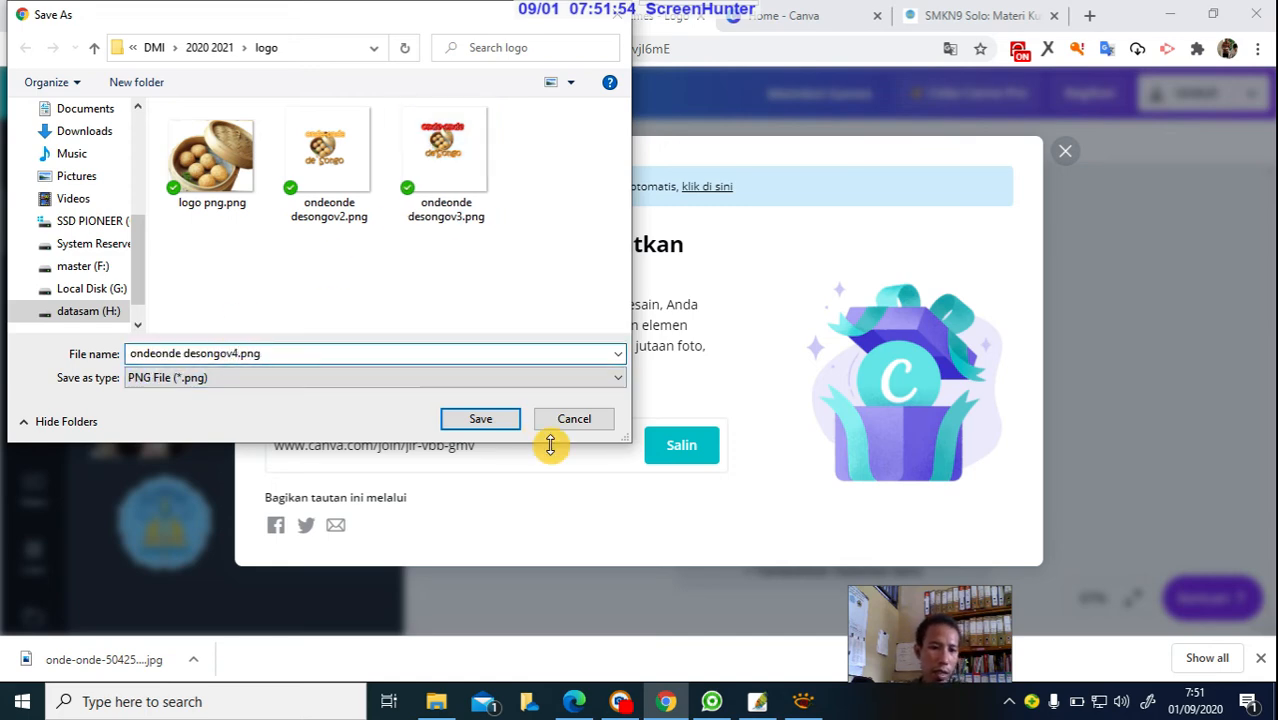
click(484, 419)
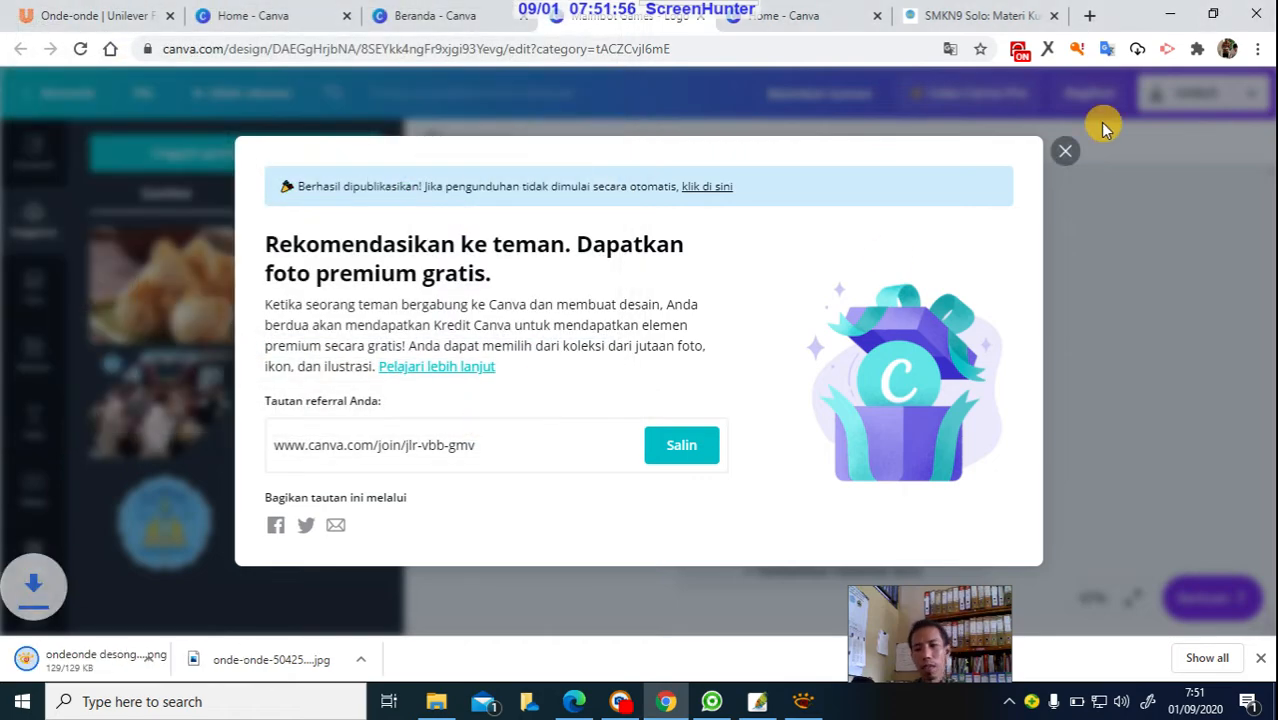
click(1064, 153)
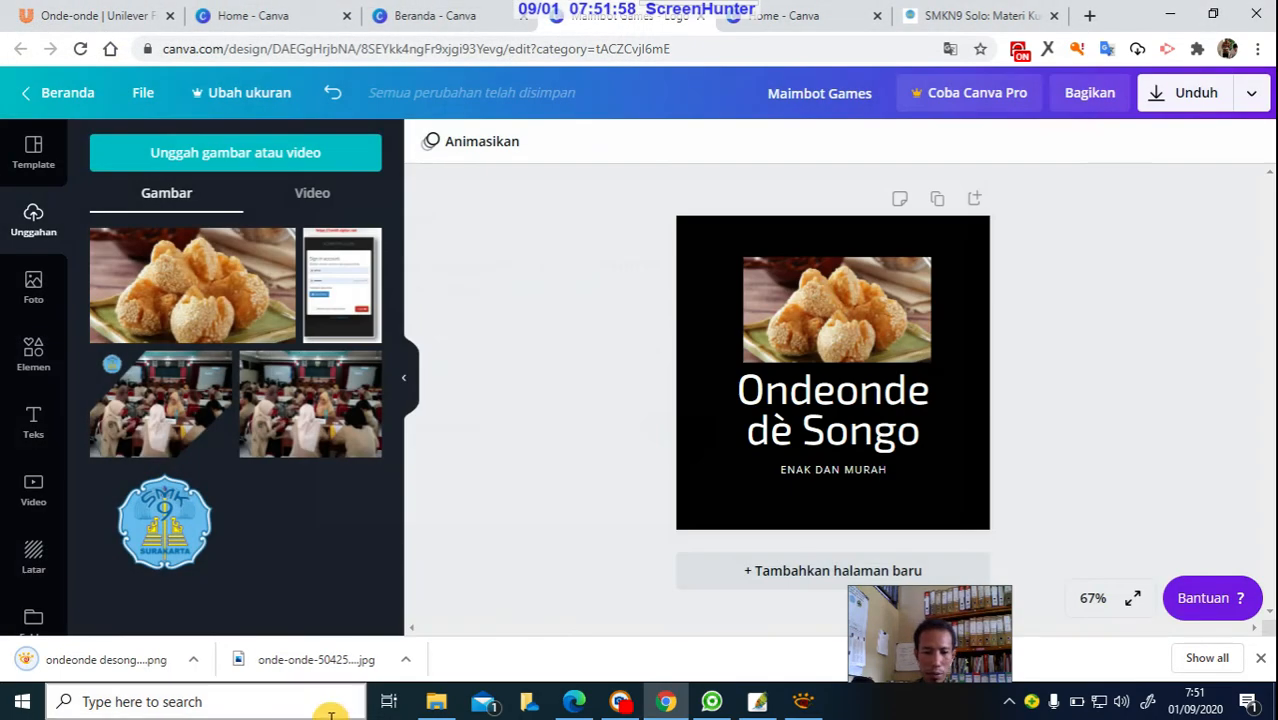
Open ondeonde desongov4.png from the logo folder in XnView Classic and inspect the exported image.
click(436, 701)
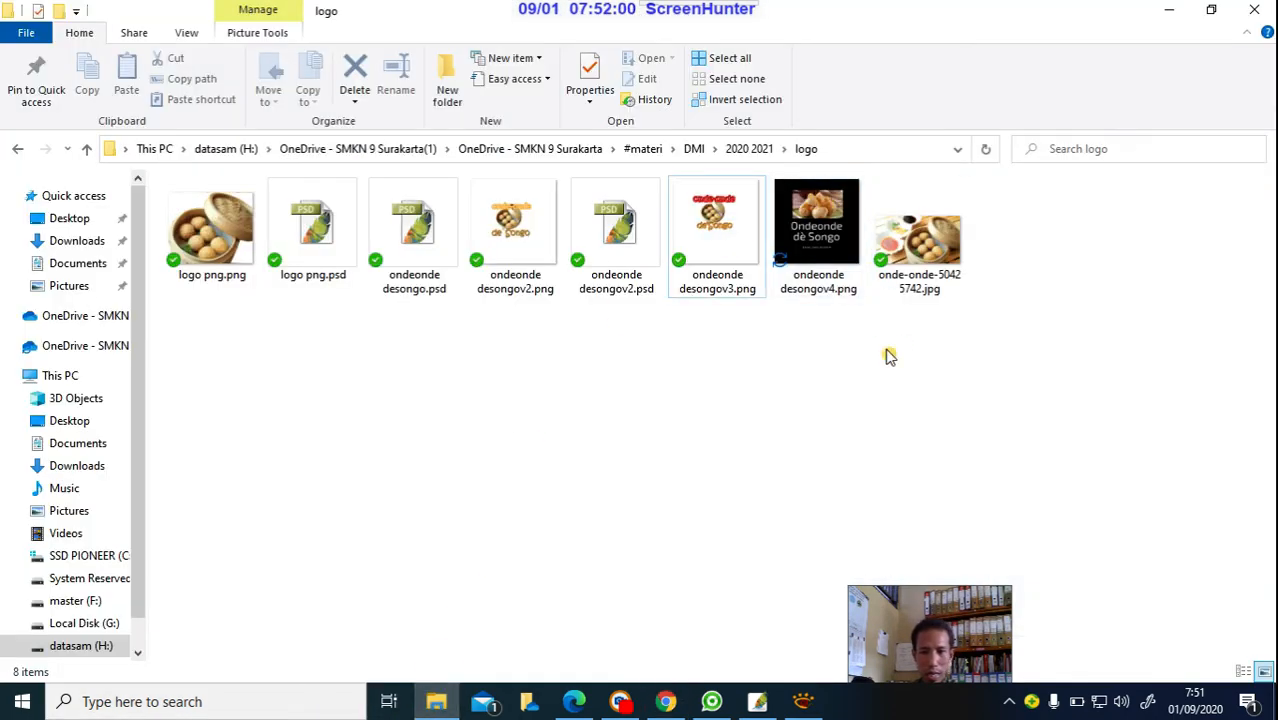
click(826, 222)
right_click(841, 238)
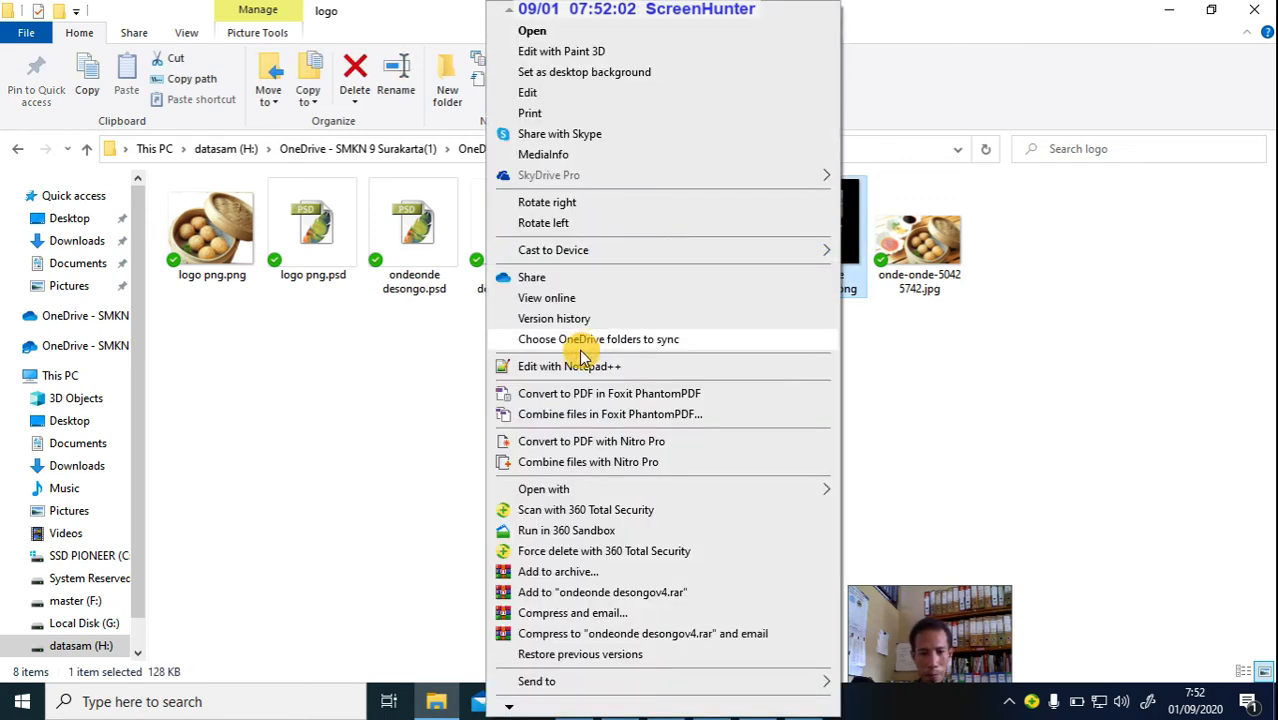
mouse_move(572, 490)
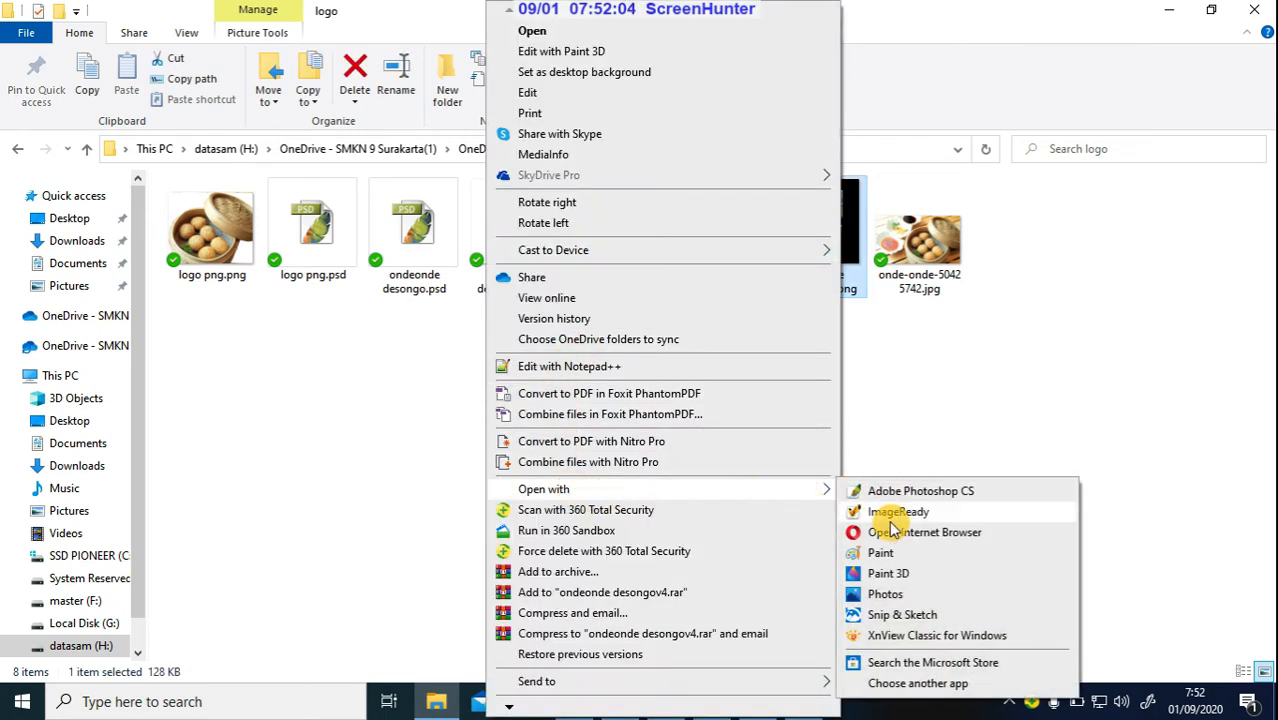
click(885, 632)
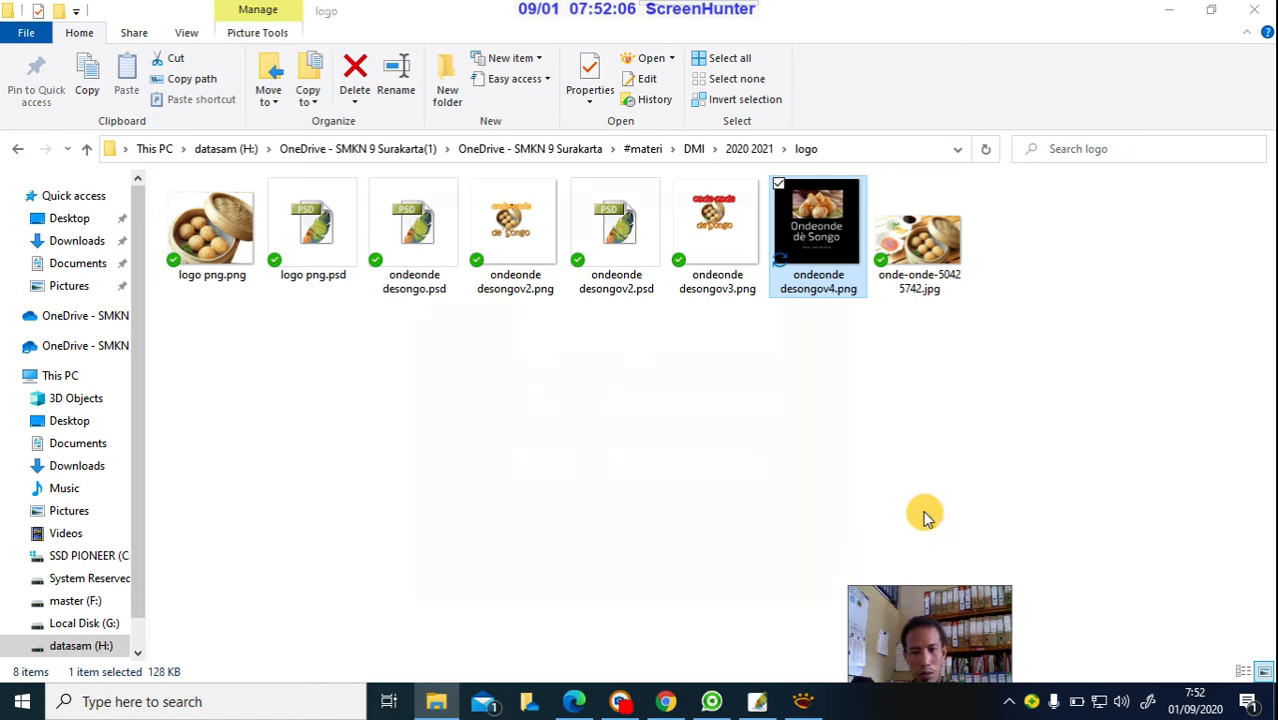
scroll(805, 374, up, 2)
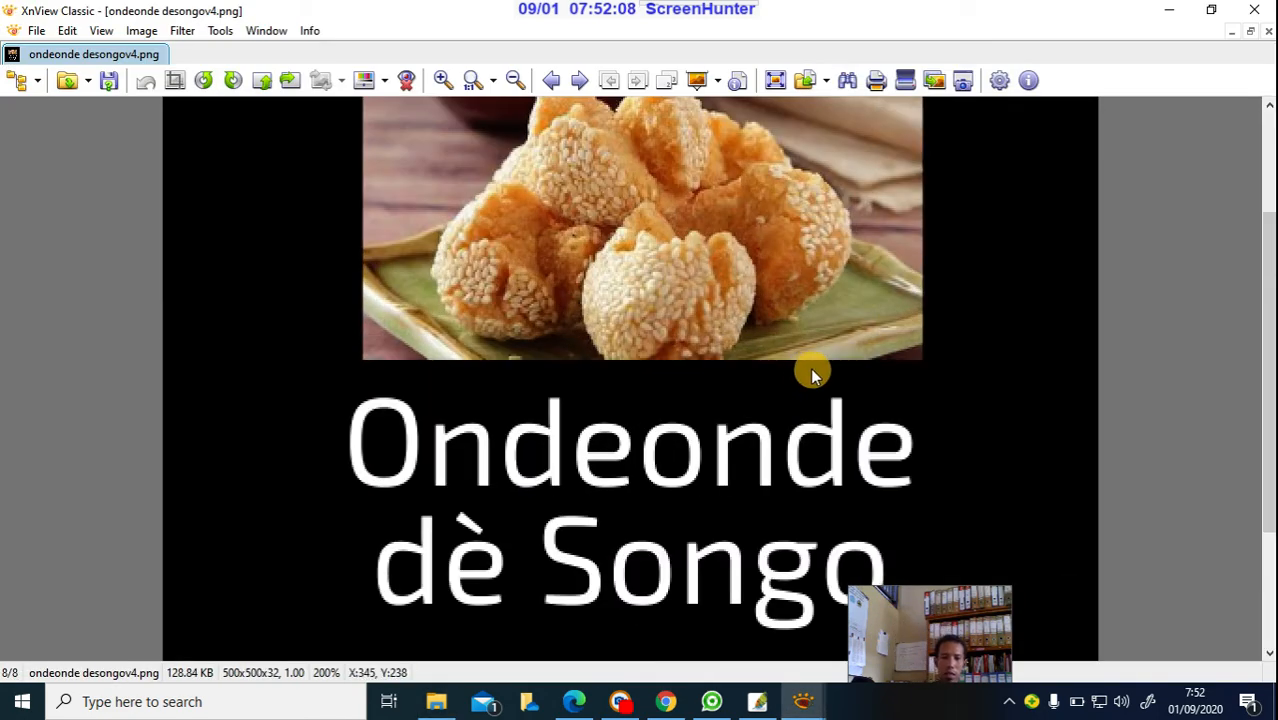
scroll(810, 370, down, 2)
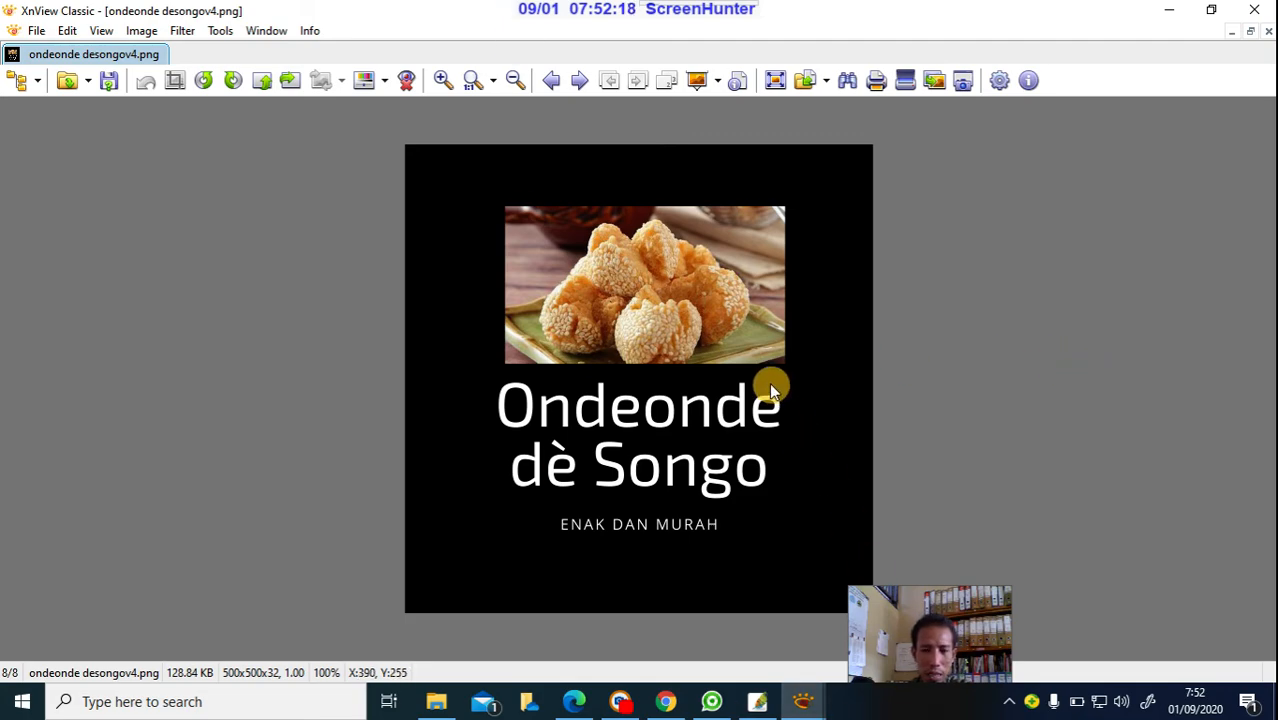
Minimize the image viewer and all other open windows to show the desktop.
click(1169, 10)
click(1169, 10)
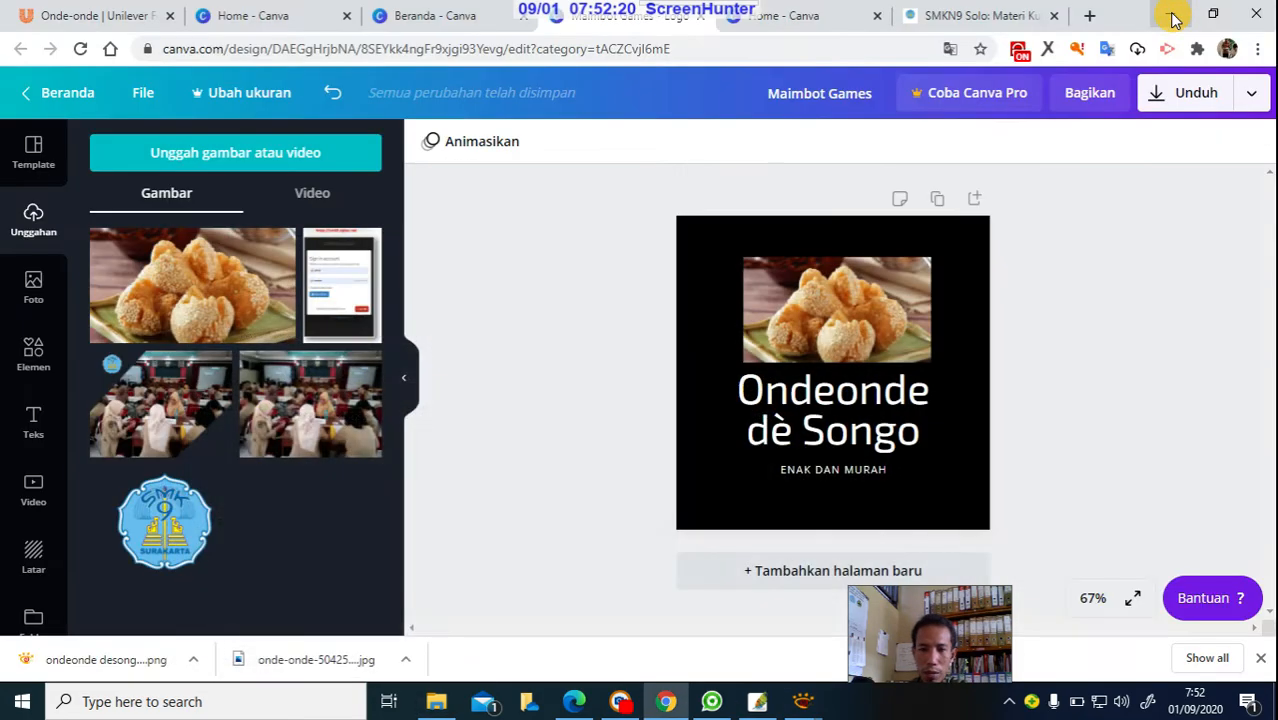
click(1169, 14)
click(1170, 11)
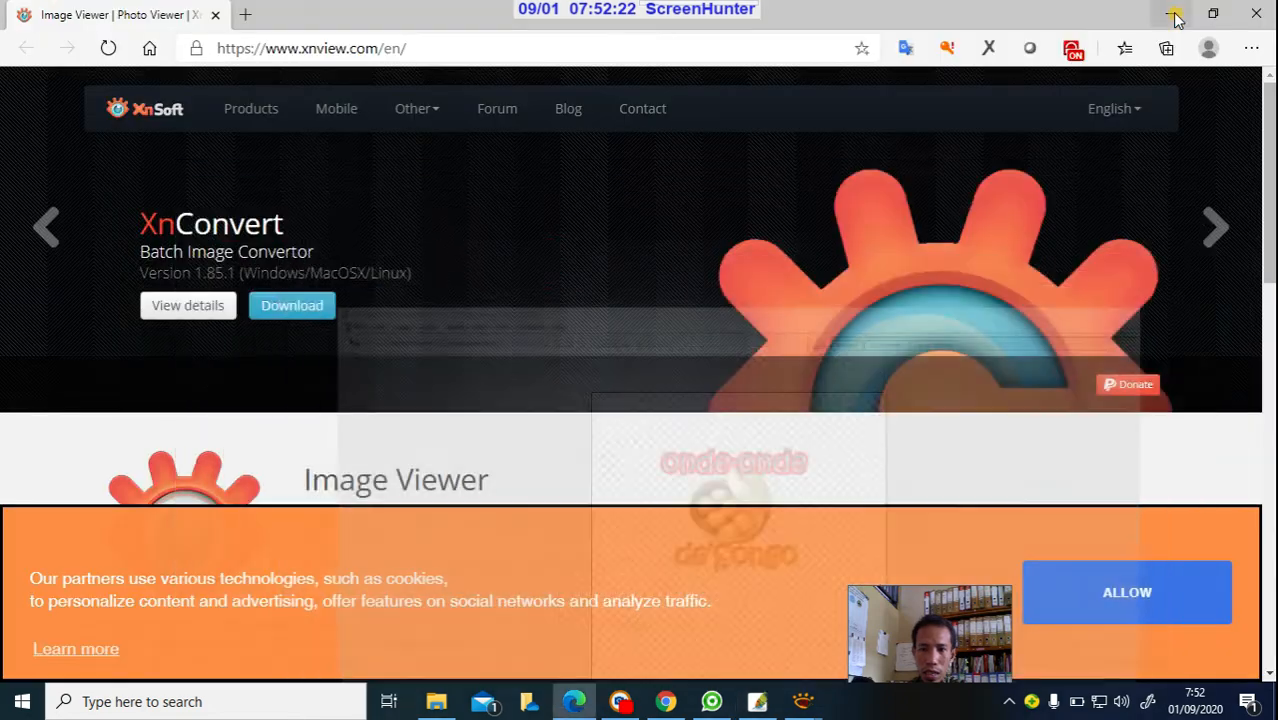
click(1168, 14)
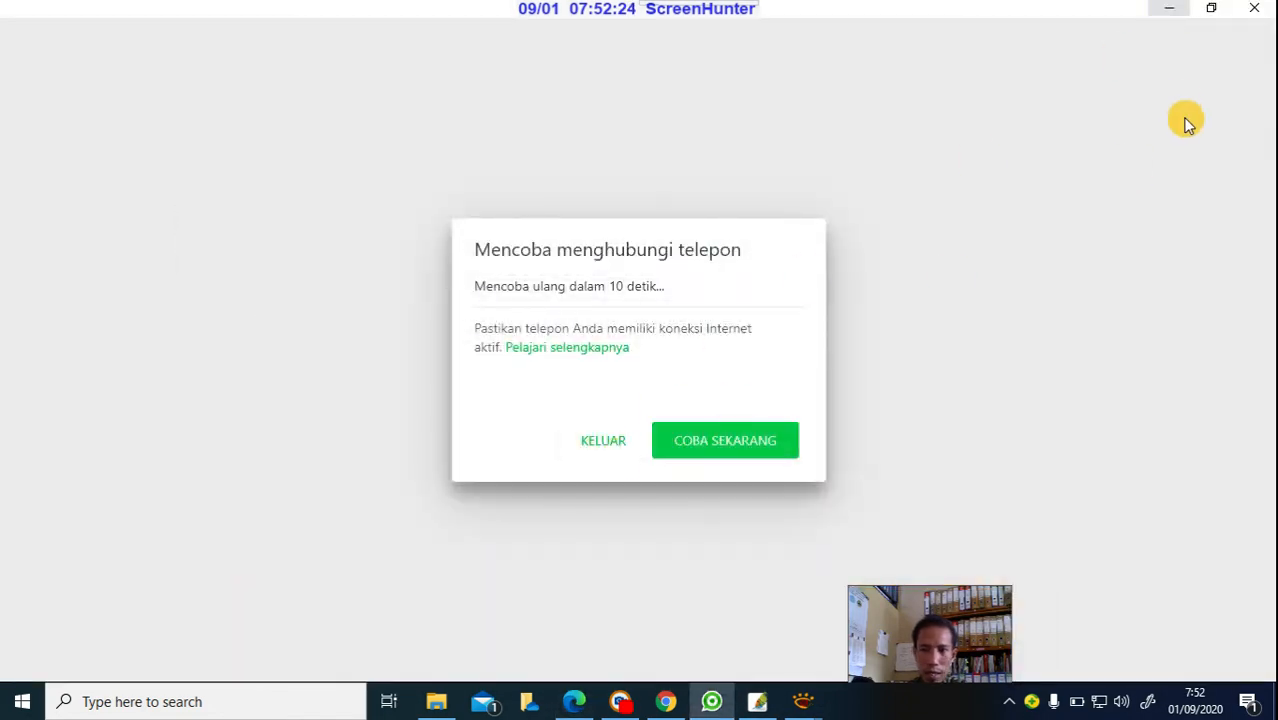
click(1169, 12)
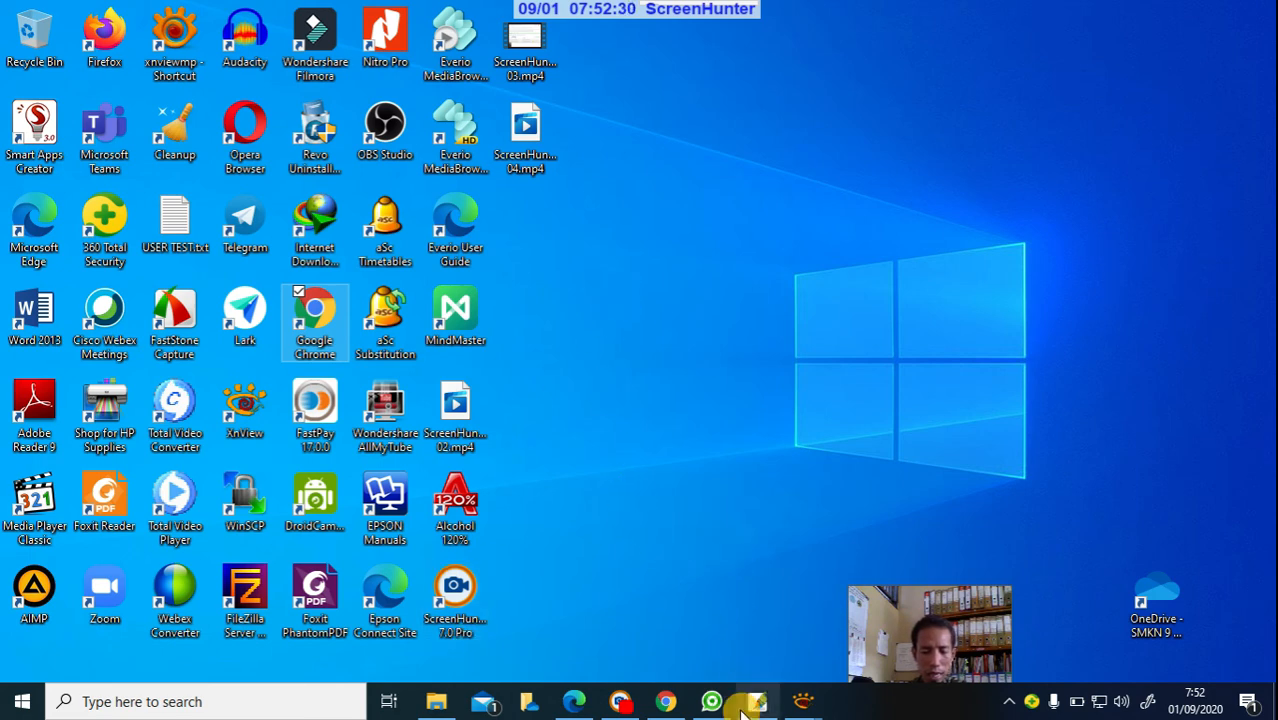
mouse_move(708, 706)
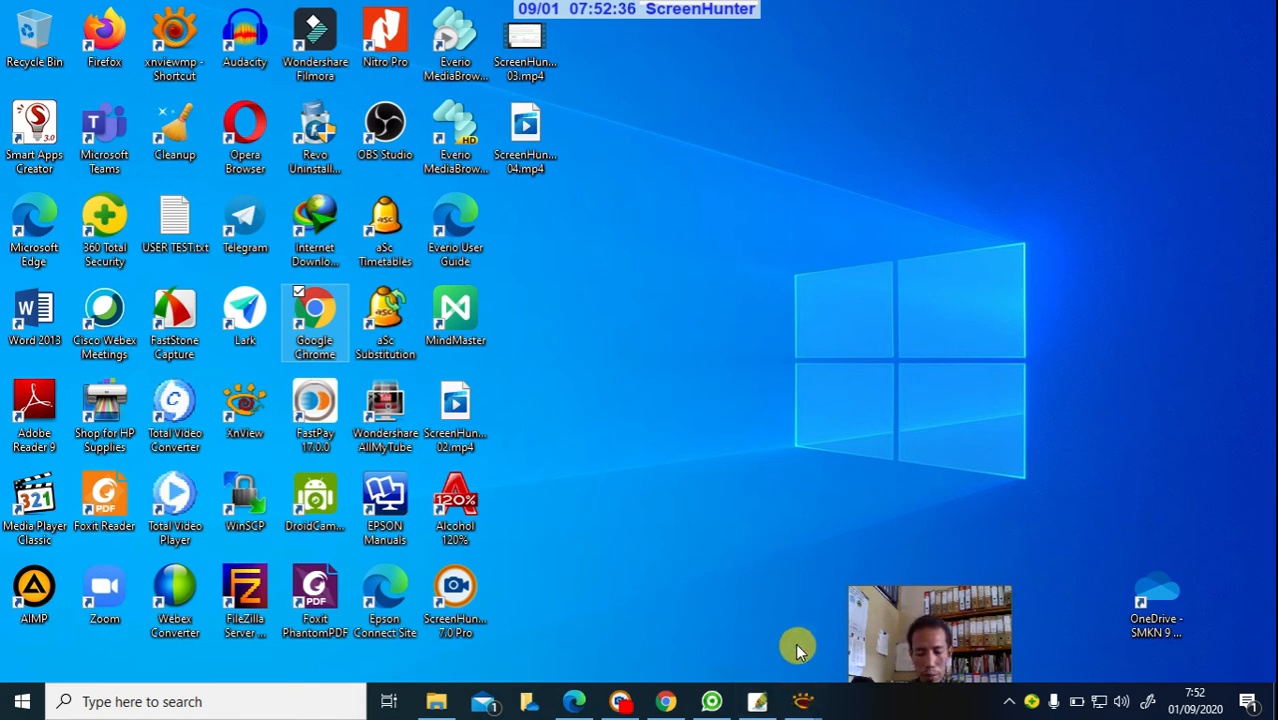
Switch to Chrome and show the SMKN9 Solo PBM Online course page.
click(665, 701)
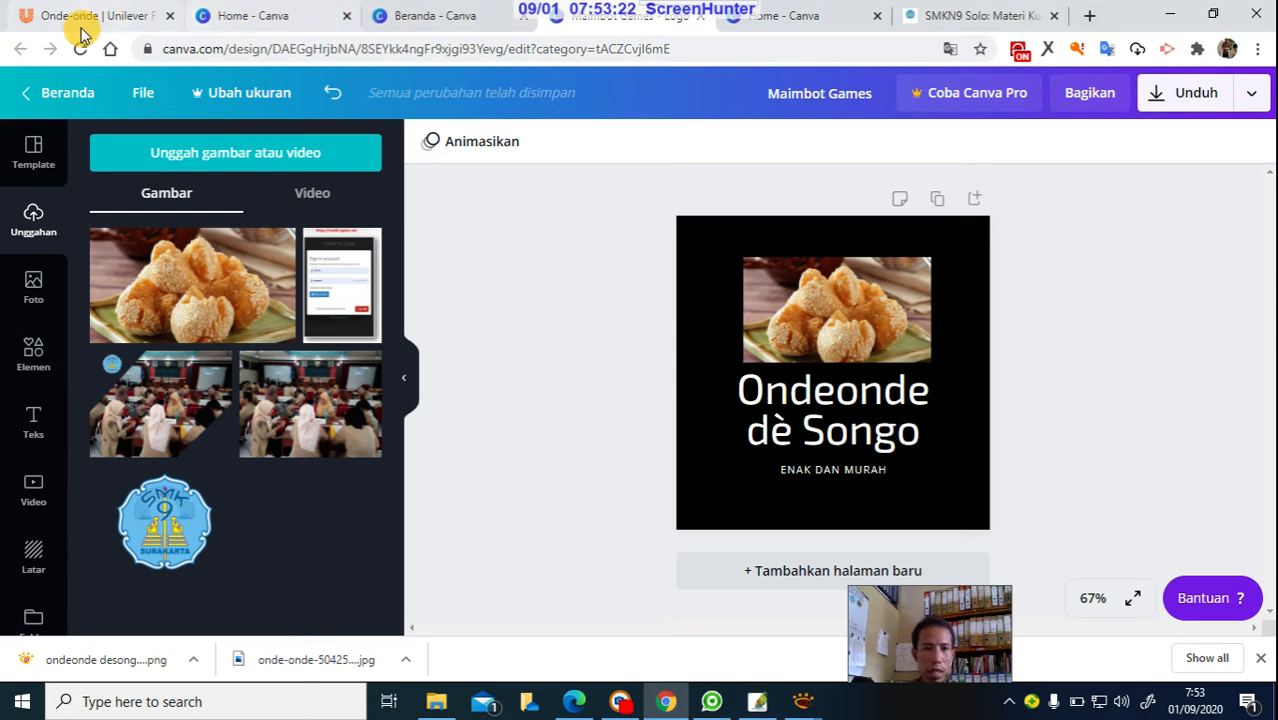
click(981, 16)
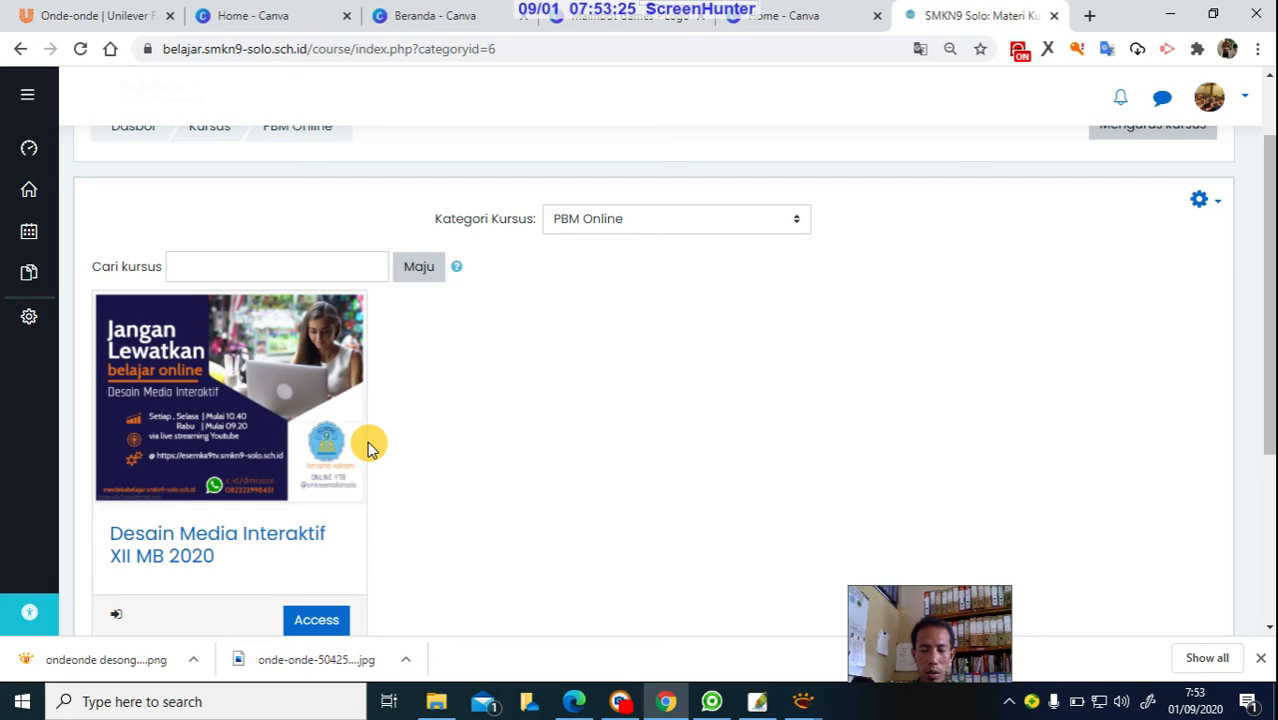
Open the Desain Media Interaktif XII MB 2020 course and its "Membuat ICON-Logo Onde-onde De Songo (25 Agustus 2020)" assignment.
click(209, 402)
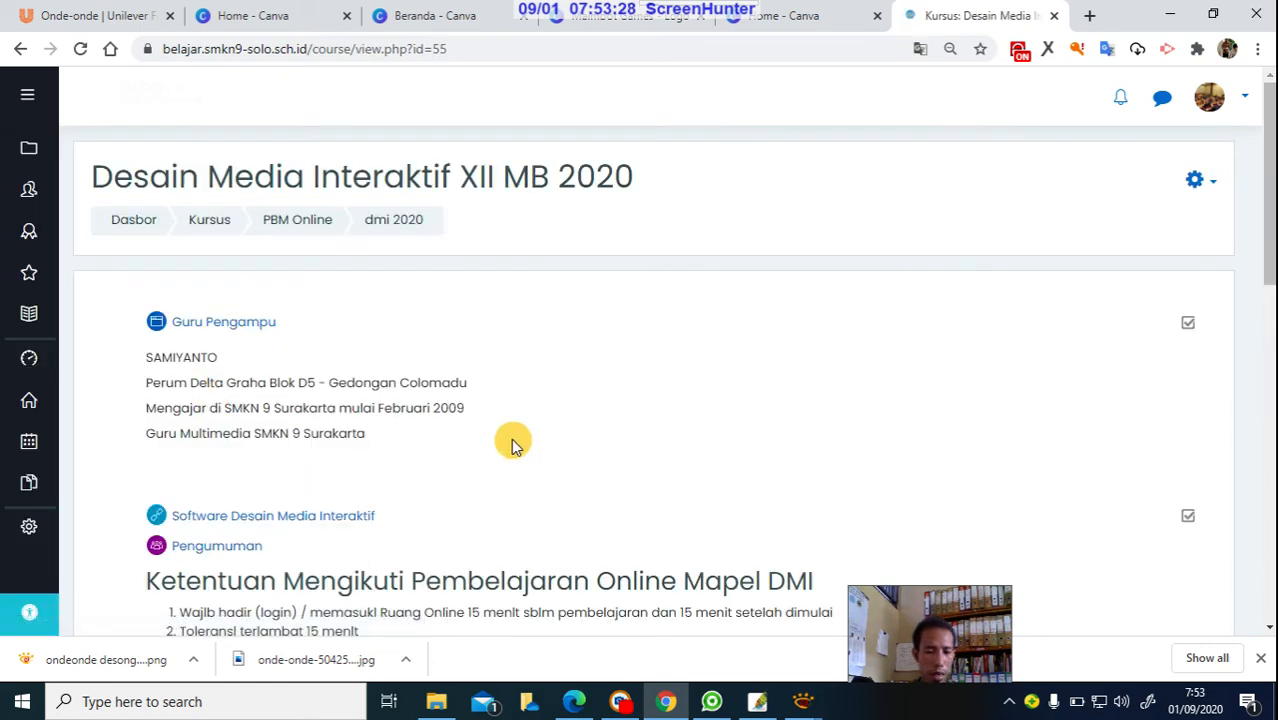
scroll(512, 440, down, 15)
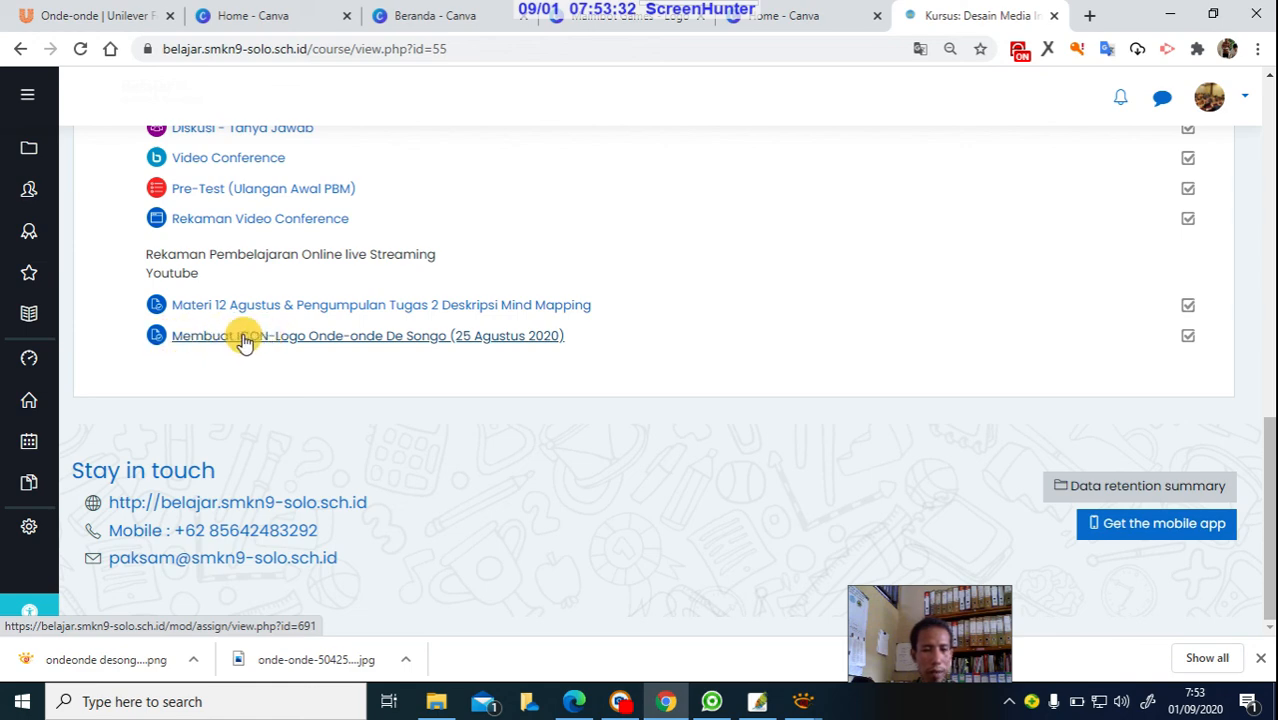
click(400, 340)
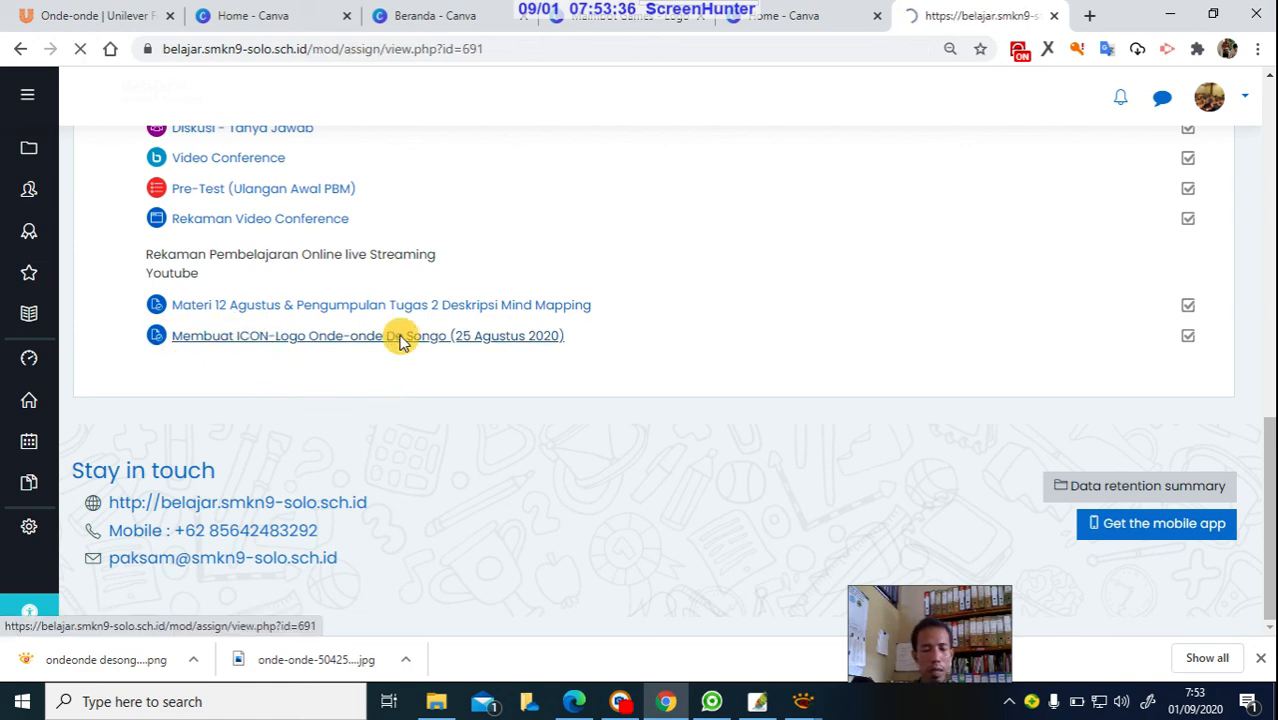
Examine the participant, submitted and needs-grading figures in the assignment's Grading summary.
scroll(590, 436, down, 3)
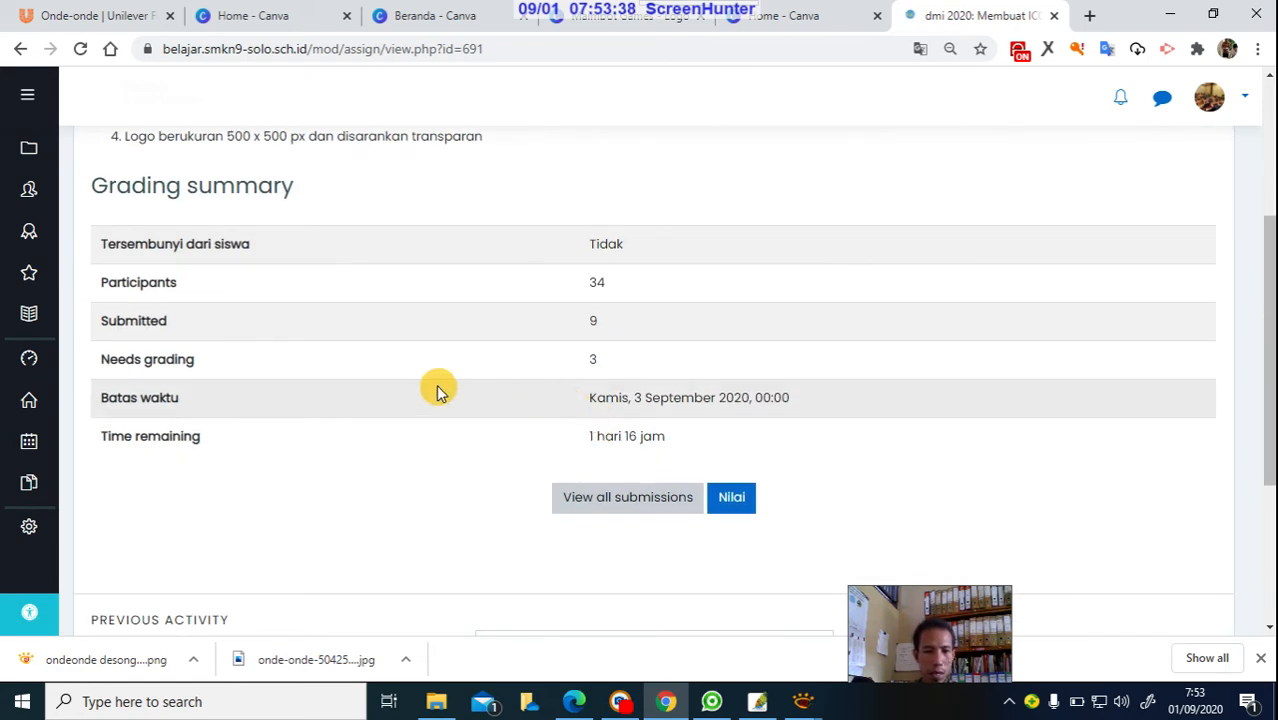
mouse_move(592, 289)
mouse_down()
mouse_move(662, 286)
mouse_move(597, 286)
mouse_up()
click(586, 282)
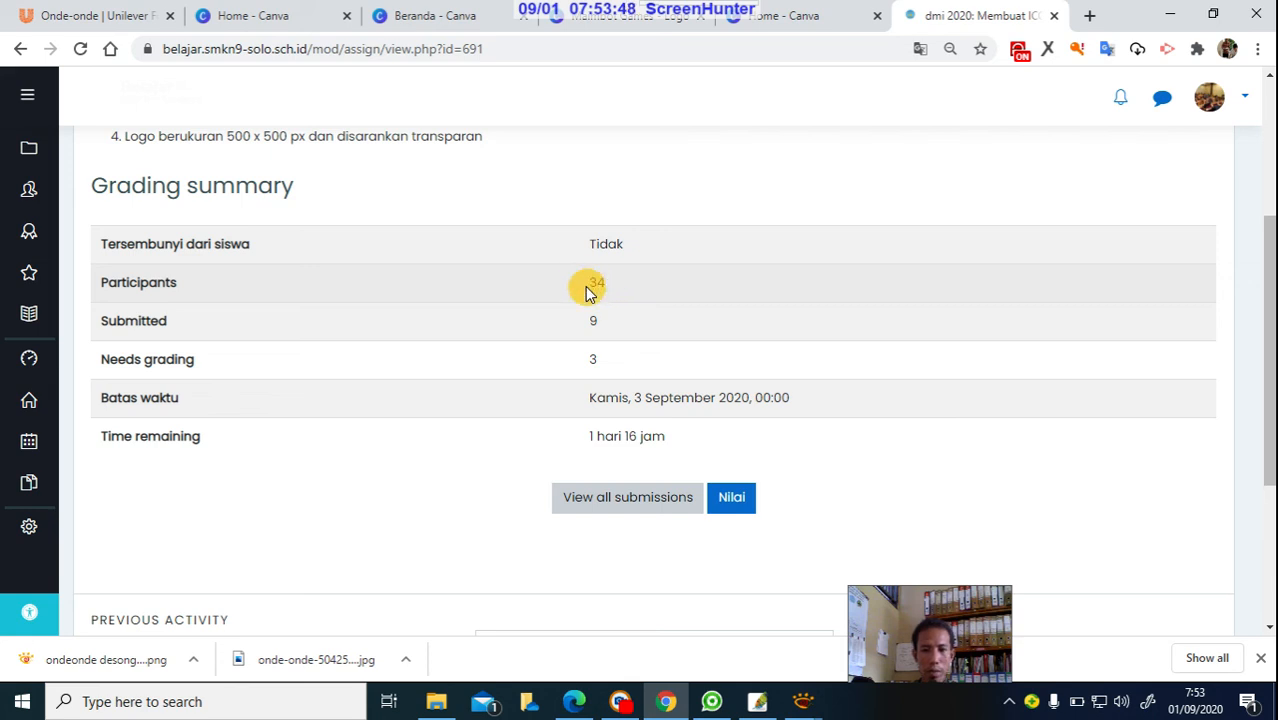
click(641, 298)
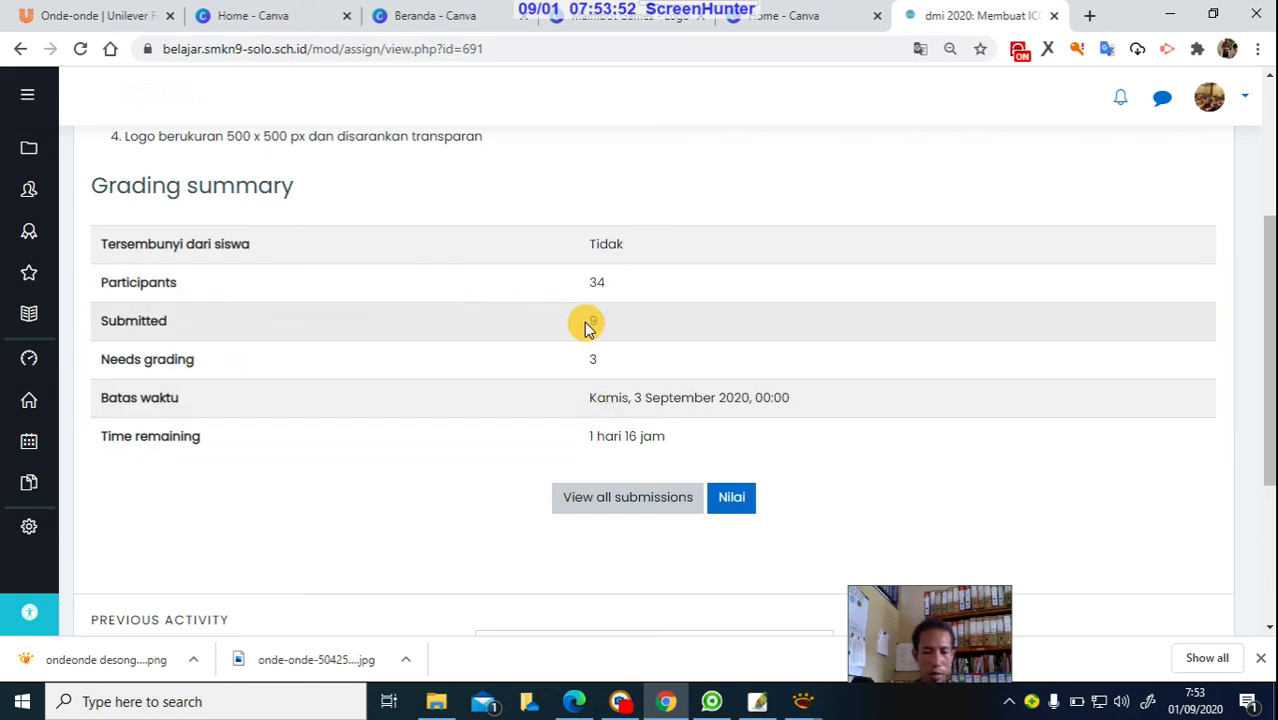
click(405, 378)
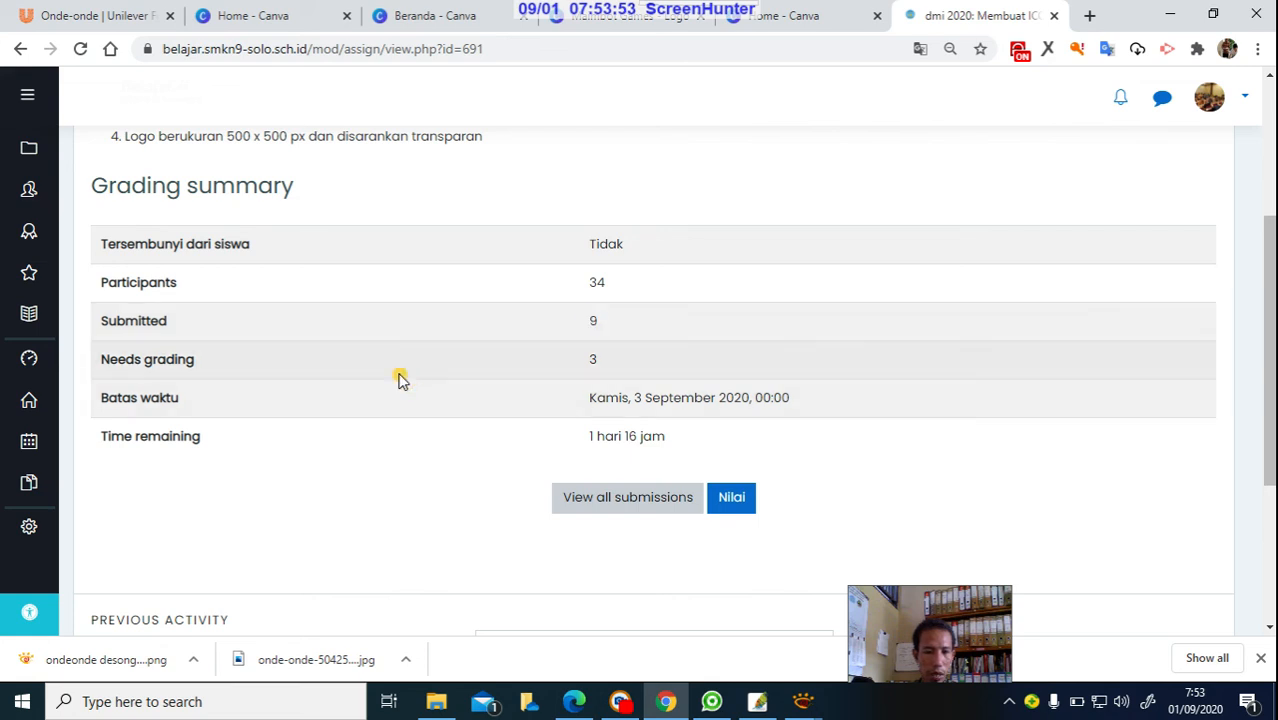
double_click(595, 360)
scroll(923, 360, down, 3)
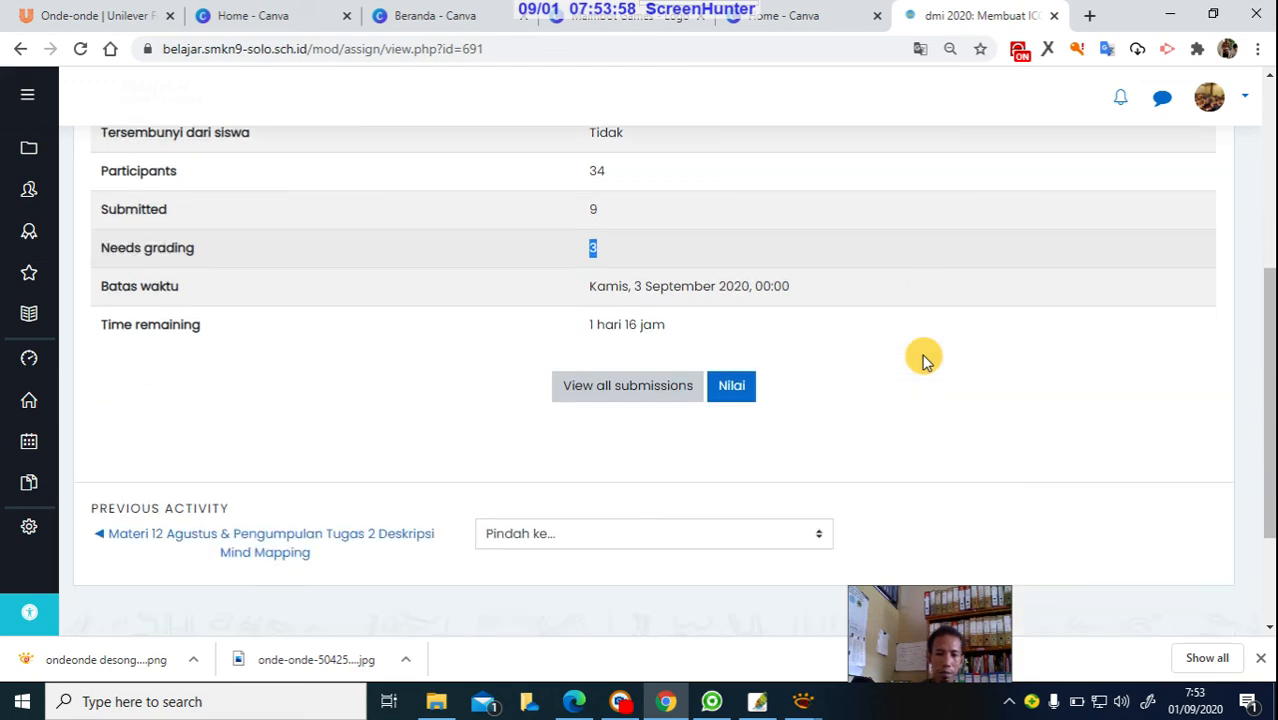
Review the logo assignment's instructions together with its deadline and remaining time.
scroll(923, 360, up, 4)
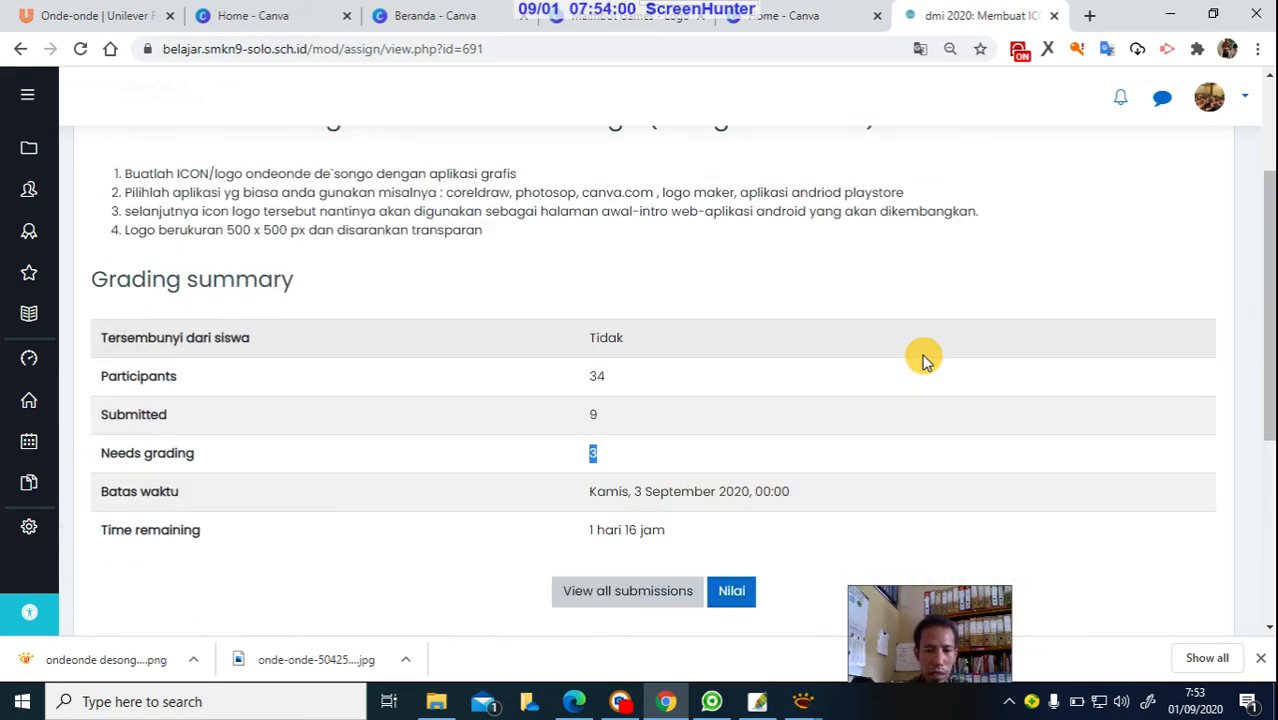
scroll(923, 360, up, 2)
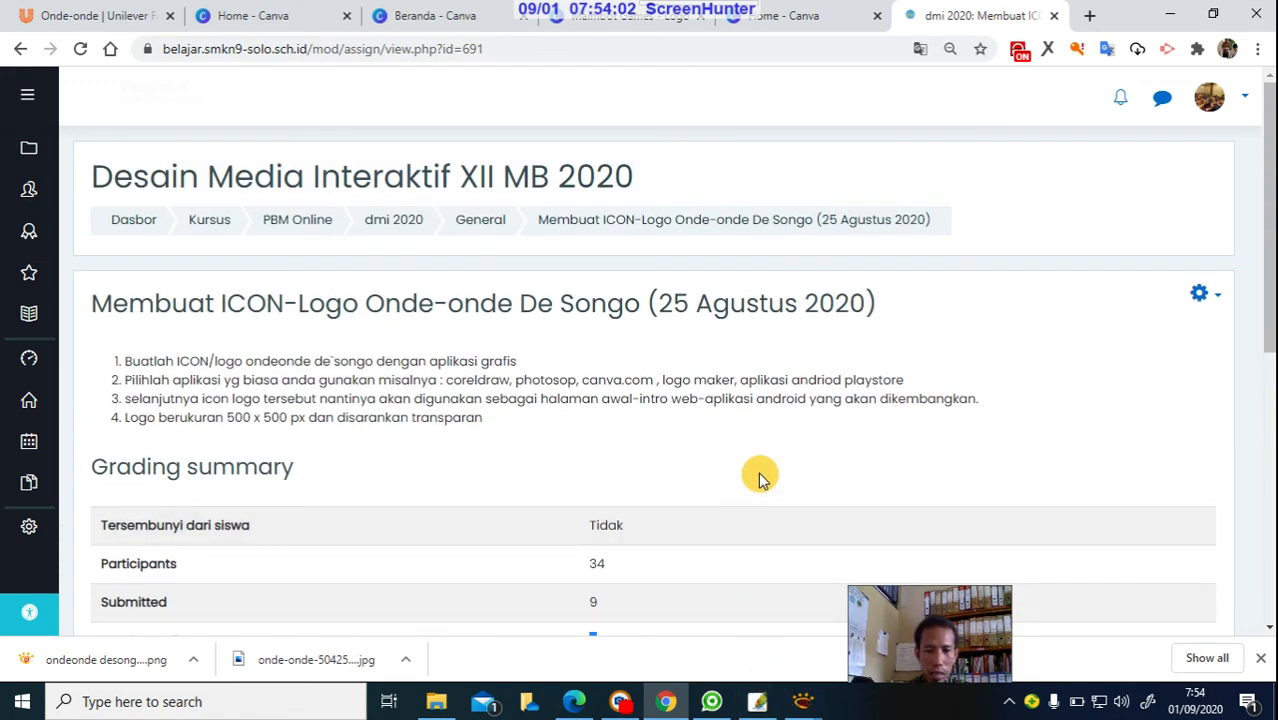
scroll(759, 476, down, 5)
scroll(759, 476, up, 4)
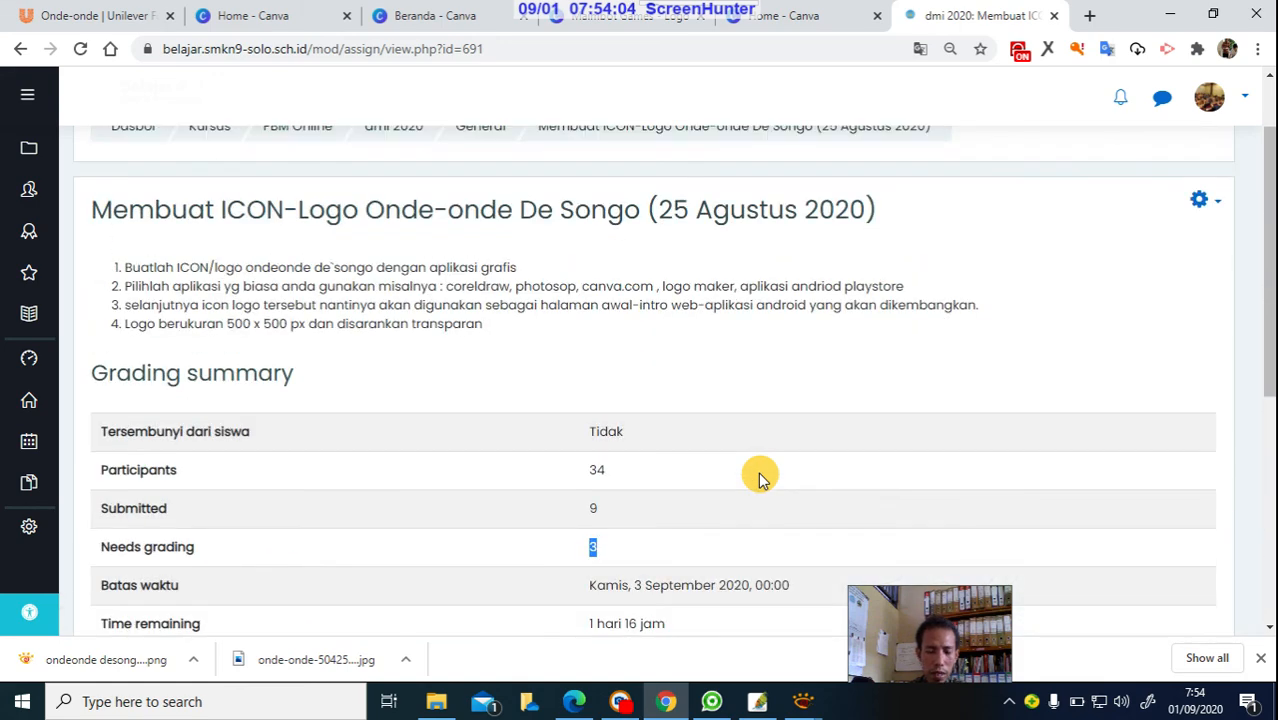
mouse_move(687, 704)
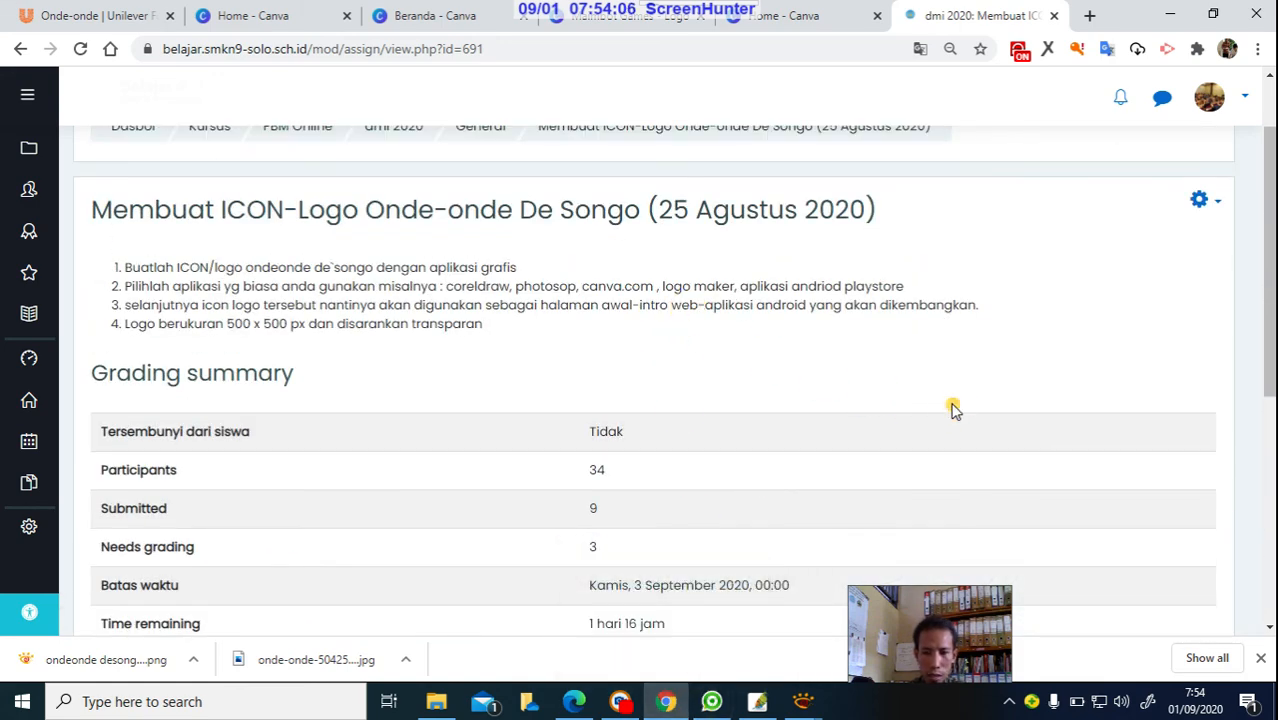
scroll(952, 408, down, 3)
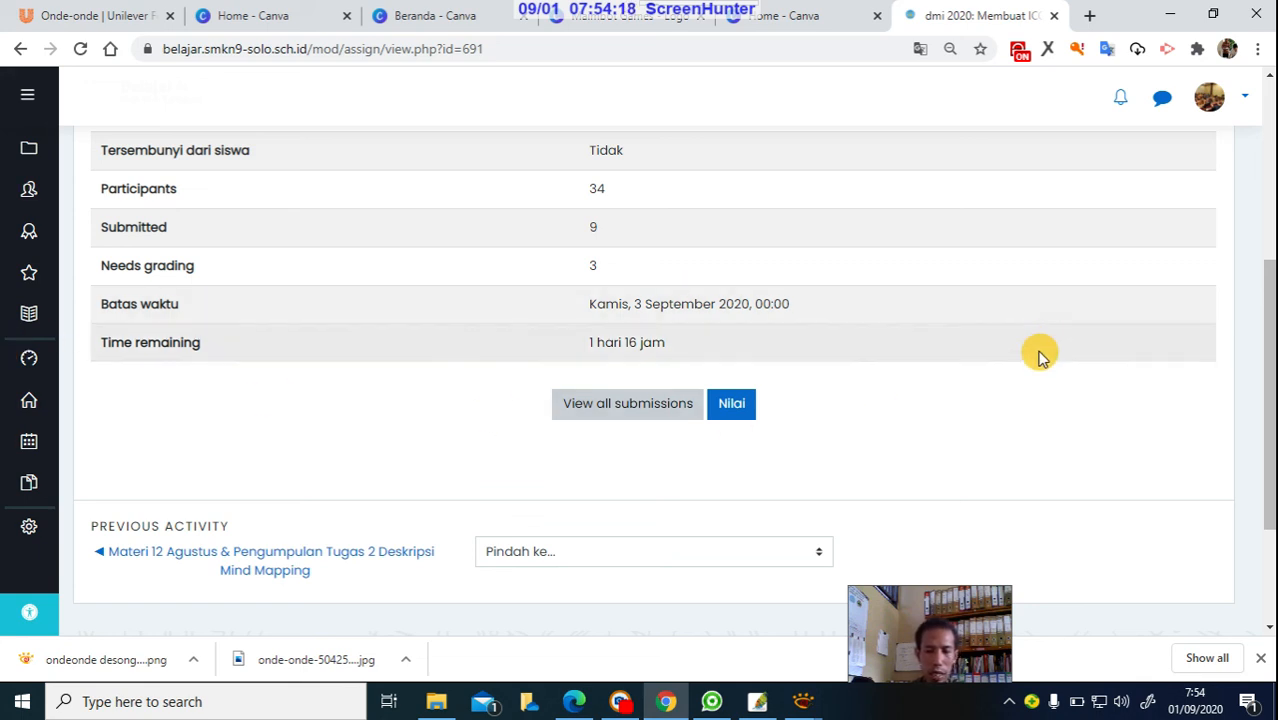
scroll(1012, 372, up, 1)
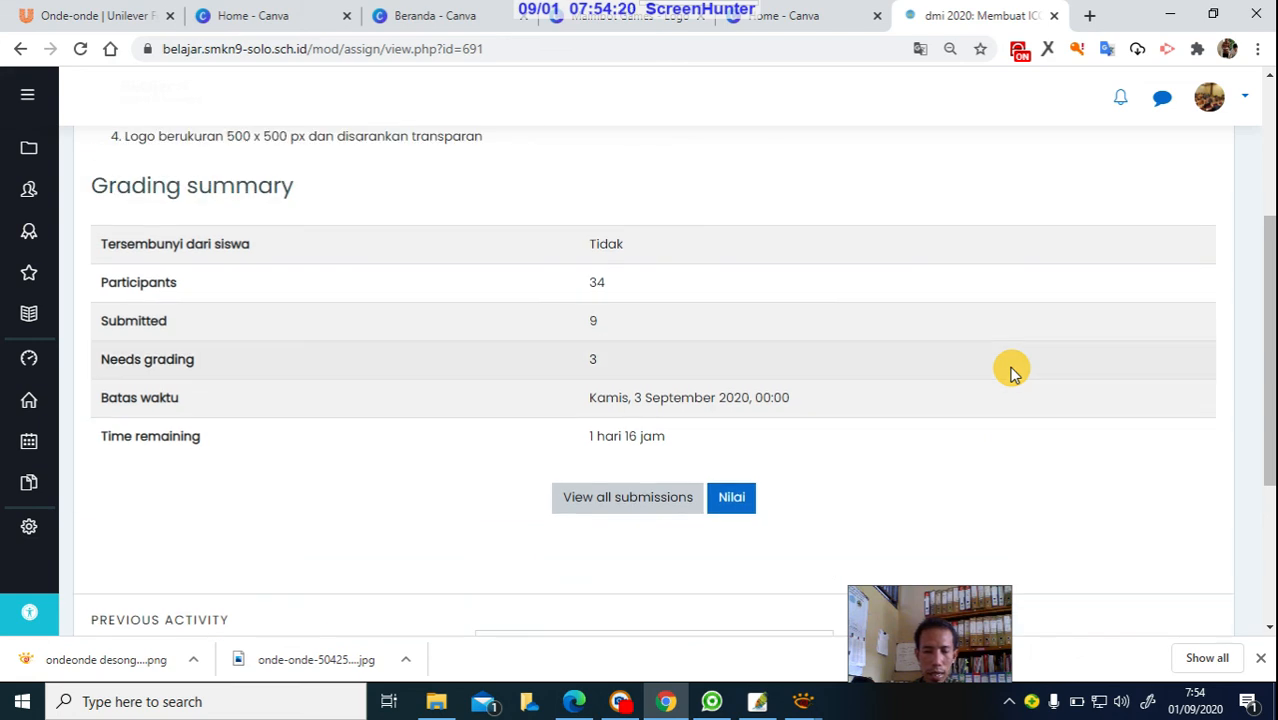
scroll(1012, 372, up, 1)
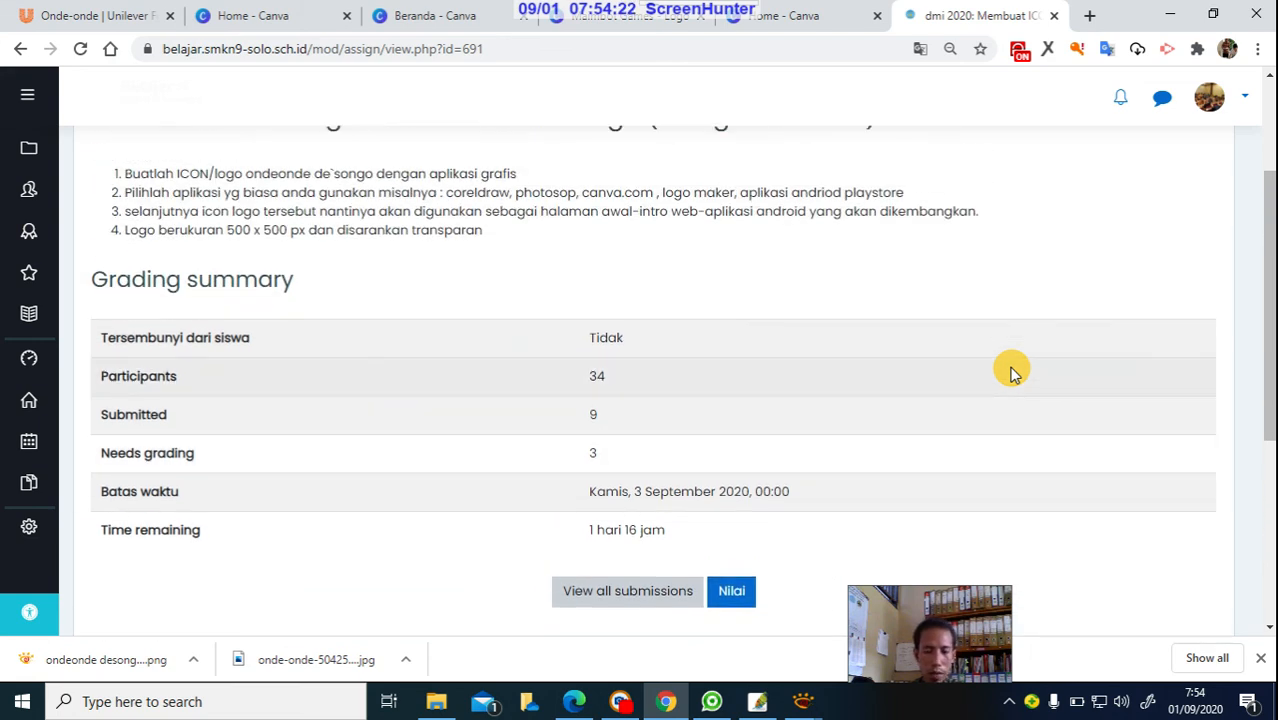
scroll(1012, 372, down, 2)
scroll(1012, 372, down, 2)
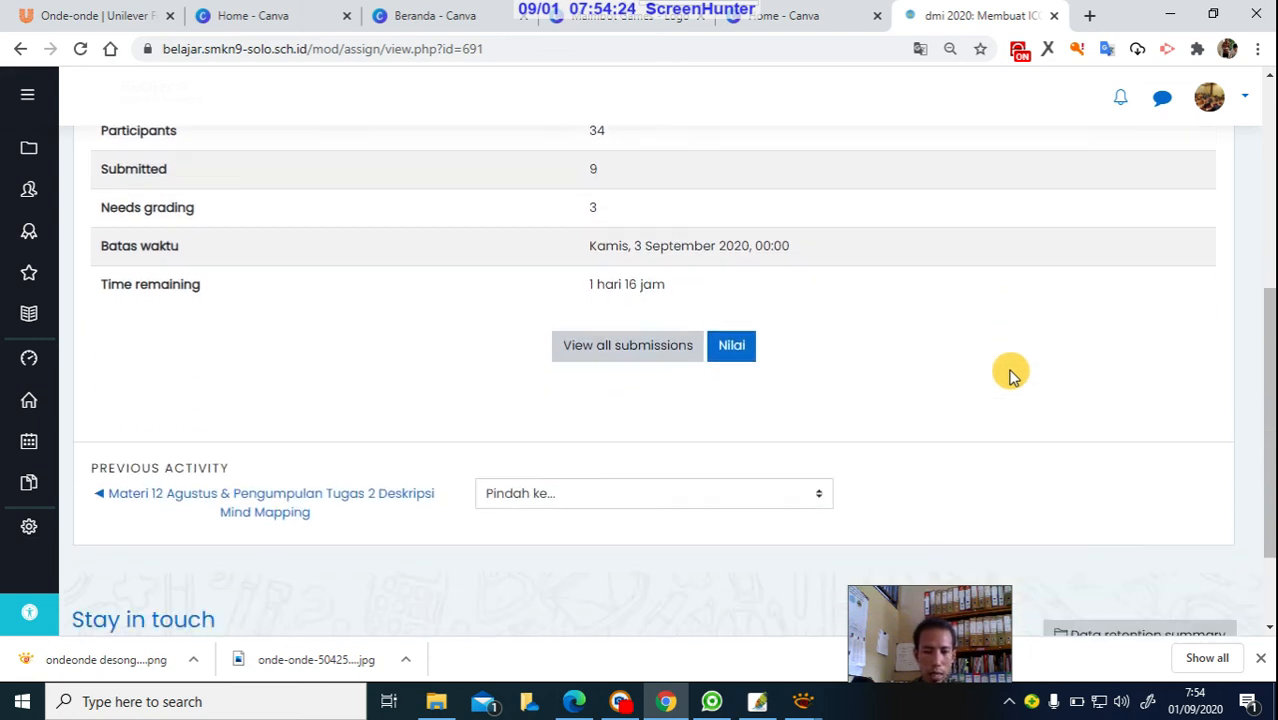
scroll(1010, 375, up, 4)
scroll(1010, 375, up, 2)
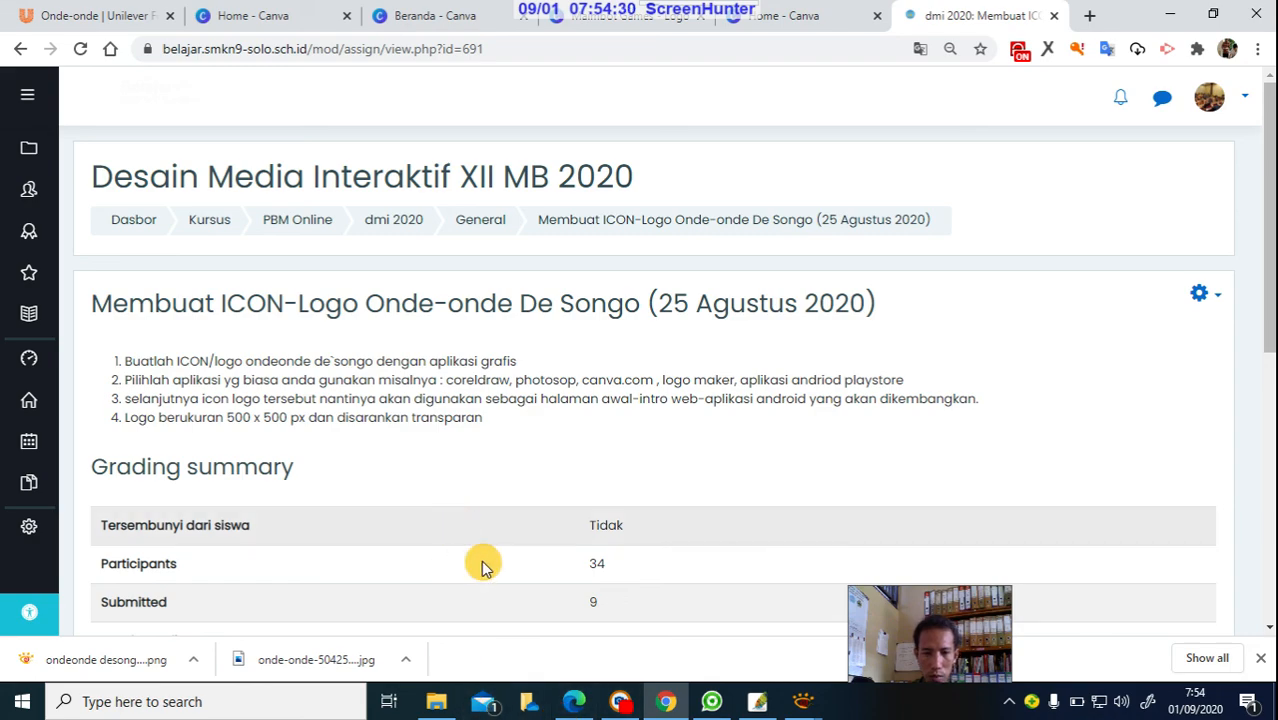
click(620, 701)
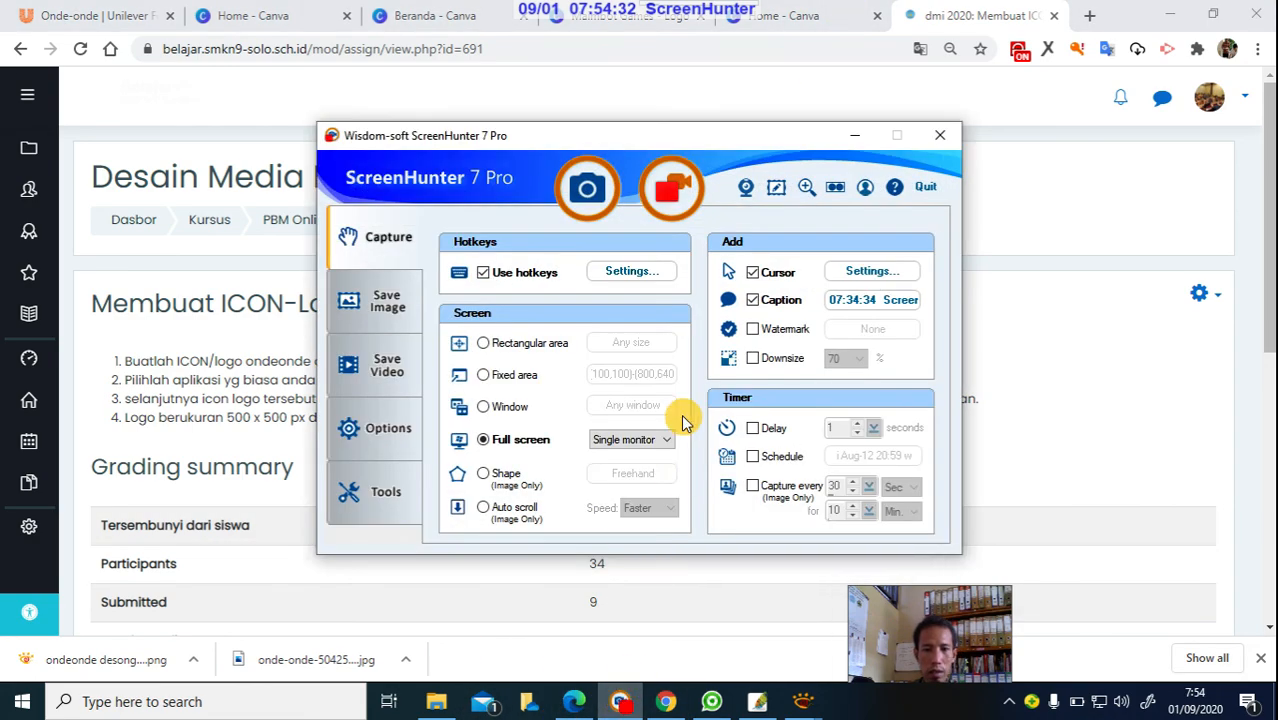